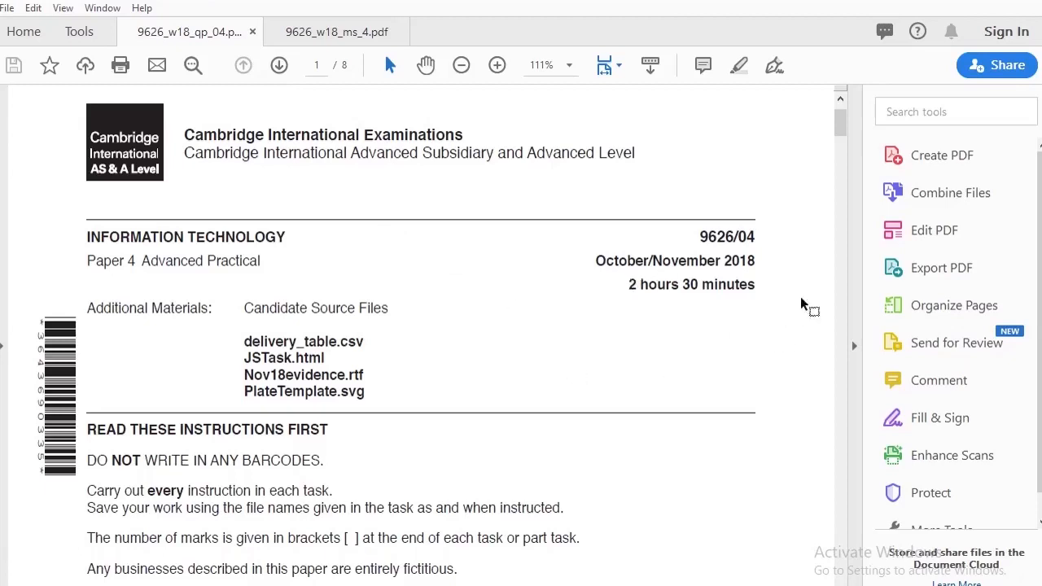
Highlight "PlateFace", "spinning clockwise" and "200px by 200px" in the opening sentence of question 2 in the exam paper.
left_click_drag(844, 129, 839, 252)
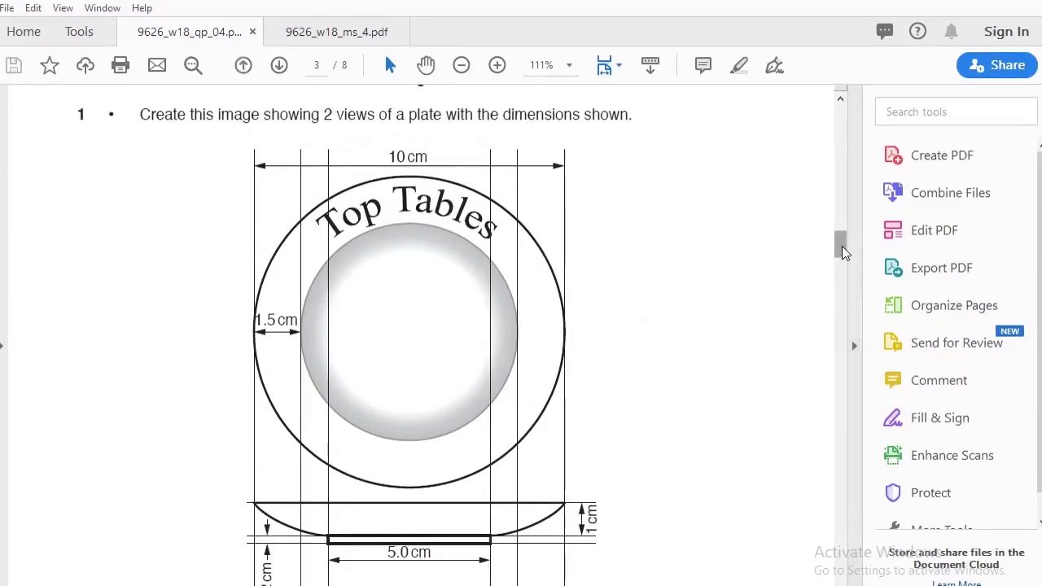
left_click_drag(843, 252, 838, 371)
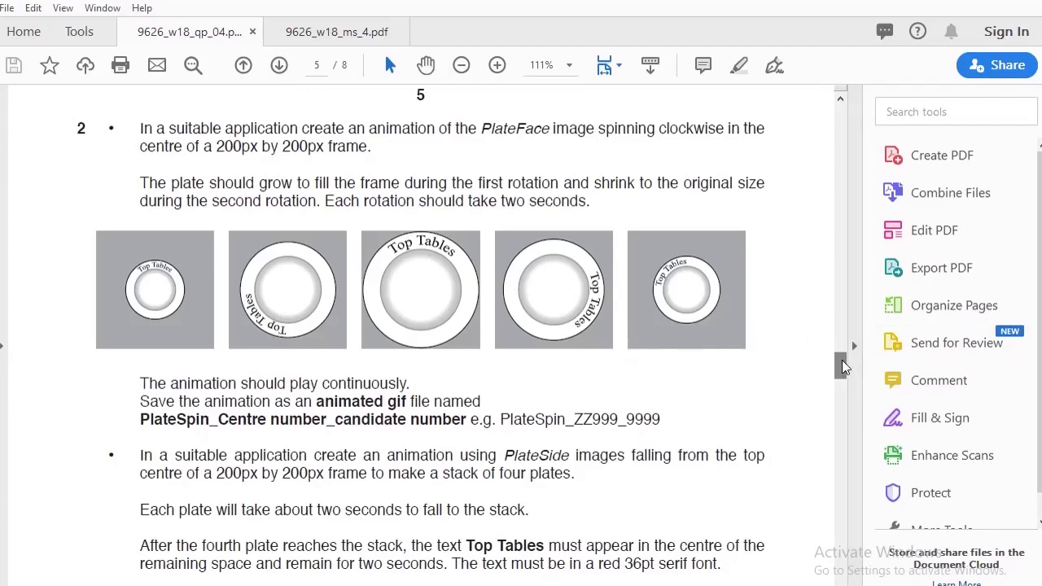
left_click_drag(842, 367, 842, 378)
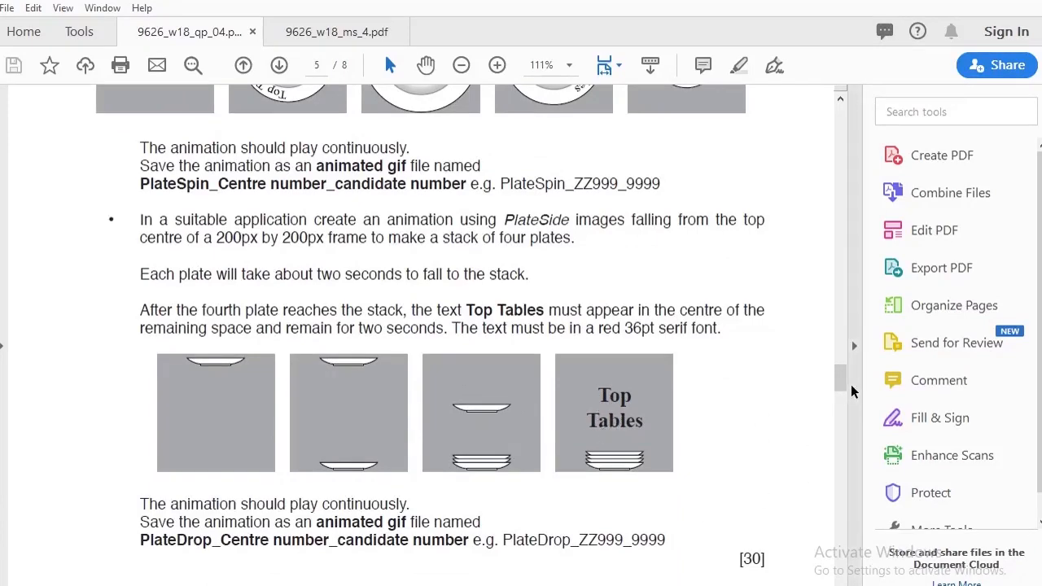
left_click_drag(841, 390, 843, 371)
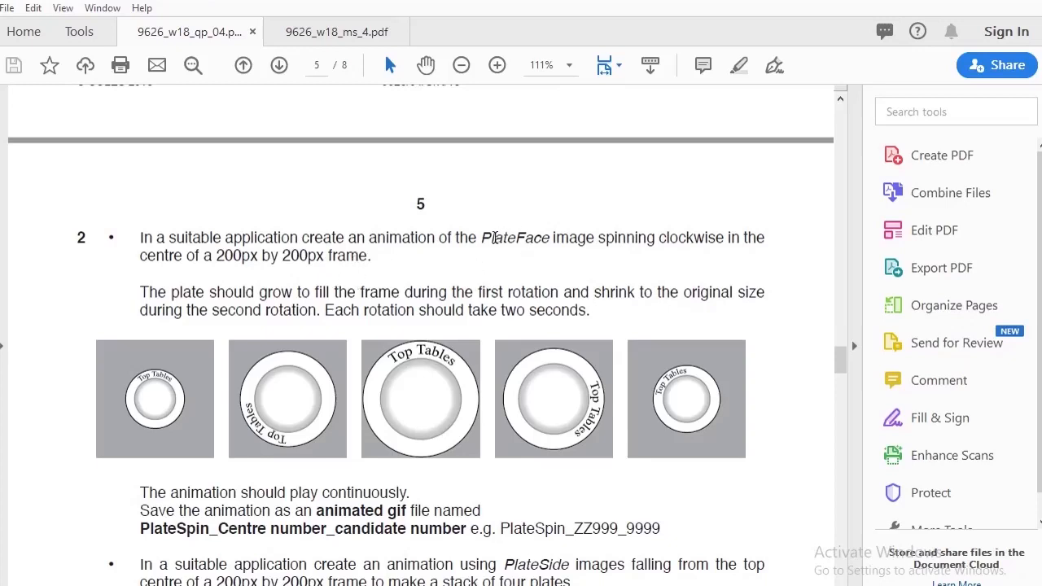
mouse_move(485, 237)
left_mouse_down()
mouse_move(594, 239)
mouse_move(557, 239)
left_mouse_up()
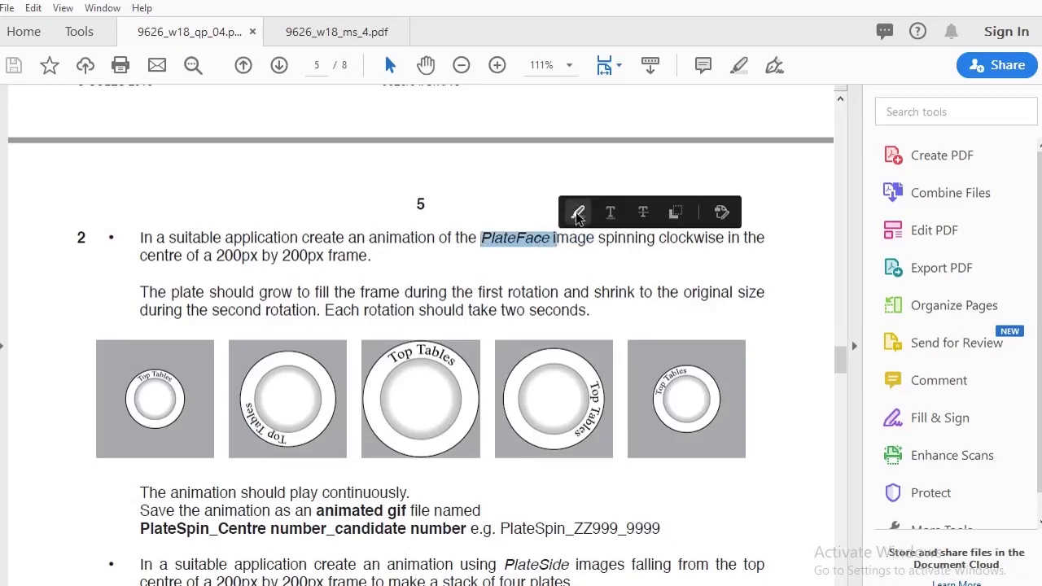
left_click(578, 213)
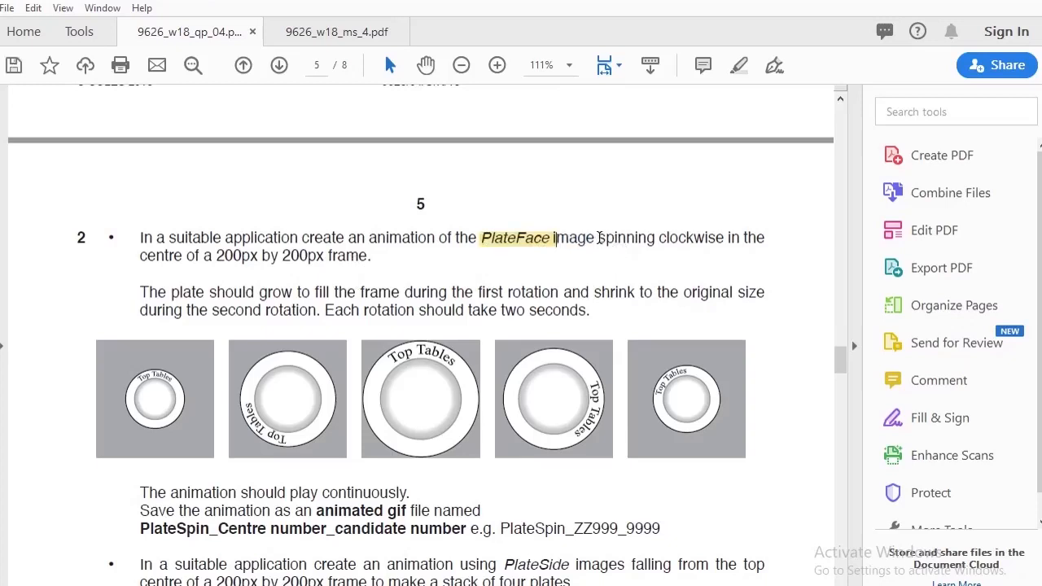
left_click_drag(598, 238, 724, 238)
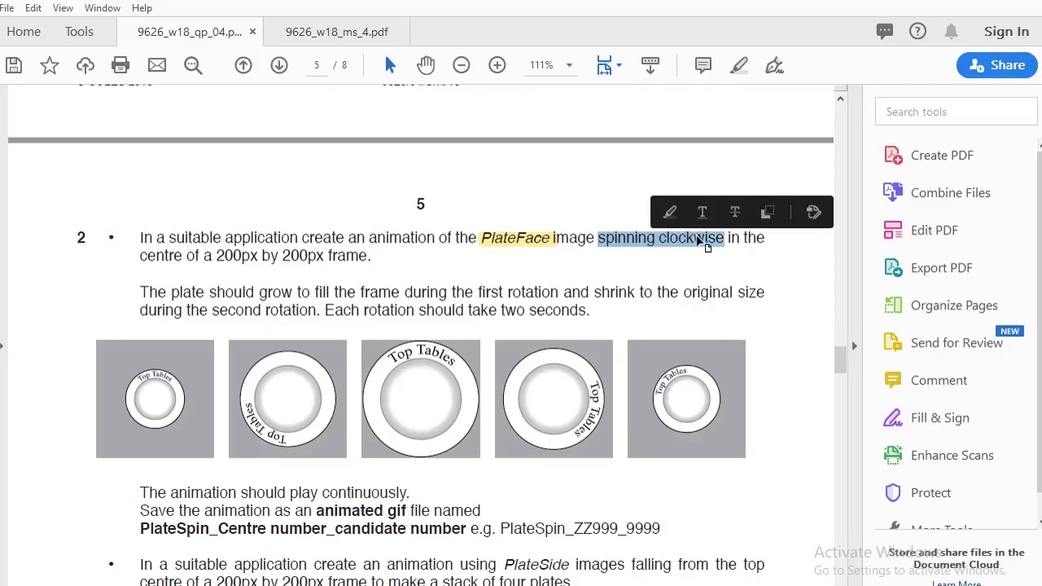
left_click(671, 213)
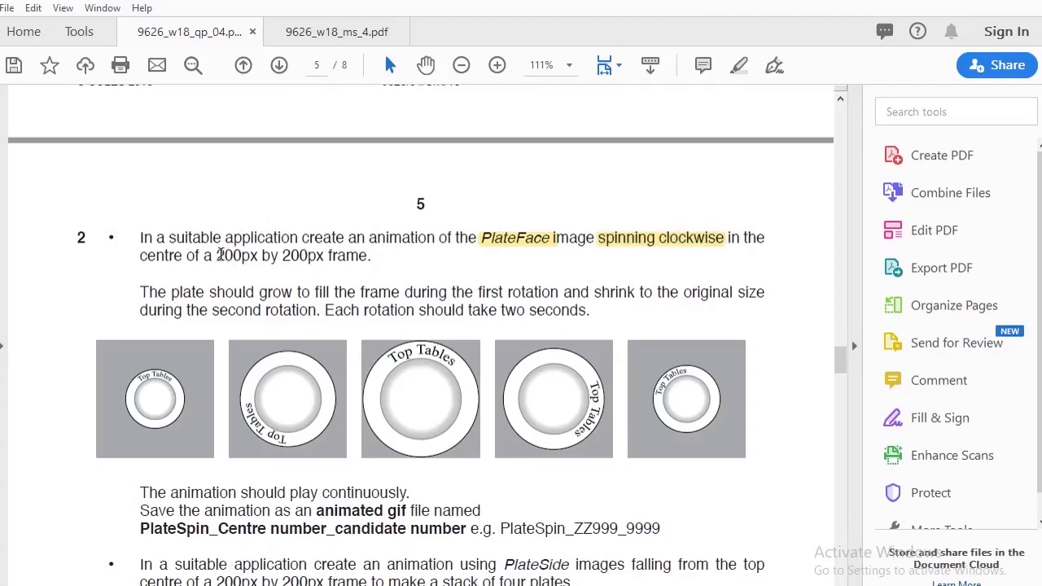
left_click_drag(218, 255, 324, 256)
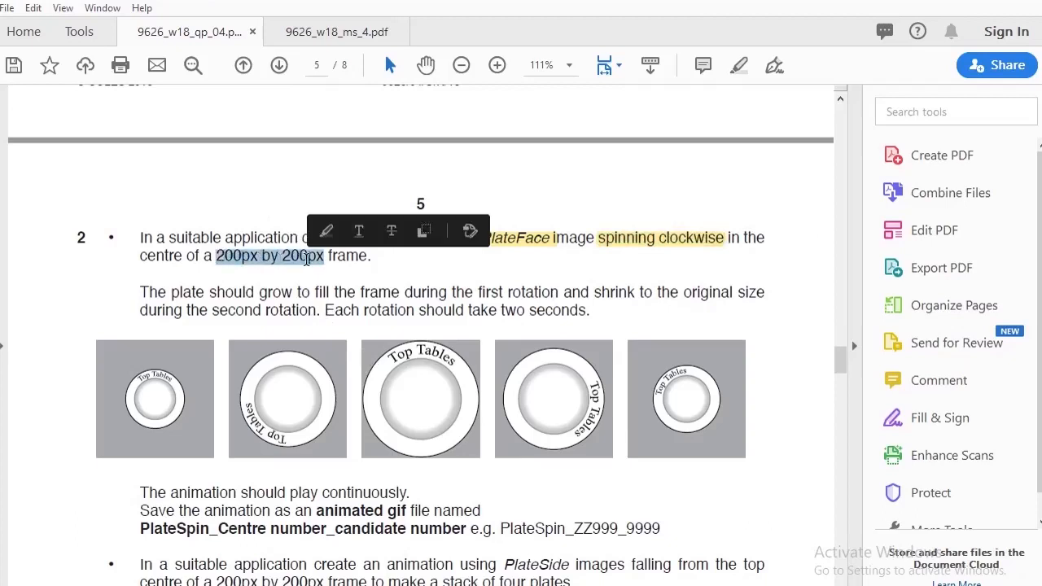
left_click(327, 232)
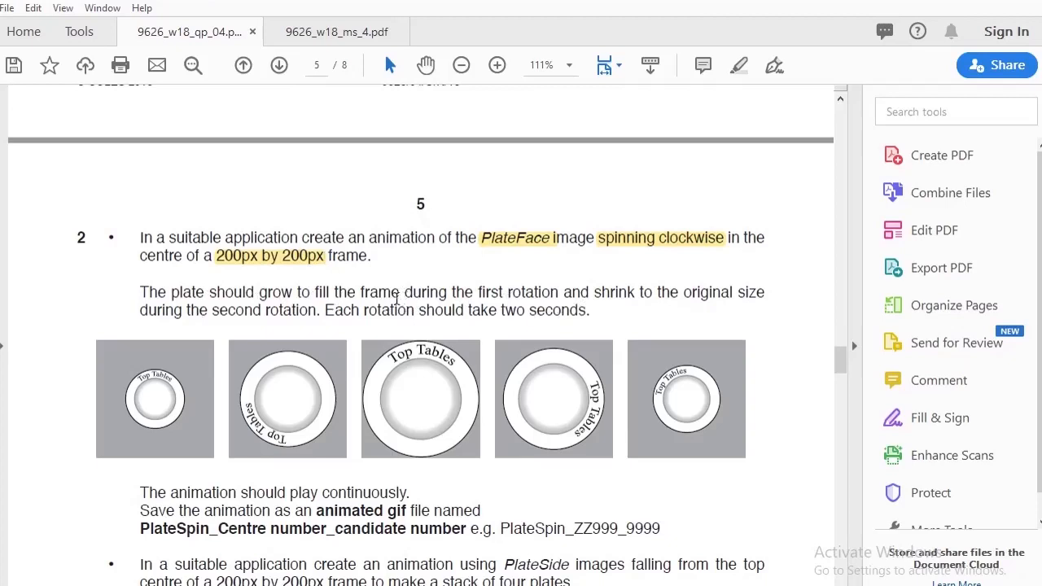
Highlight "fill the frame", "first rotation" and "original size" in question 2's sentence about the plate growing and shrinking.
left_click_drag(315, 293, 400, 295)
left_click(393, 269)
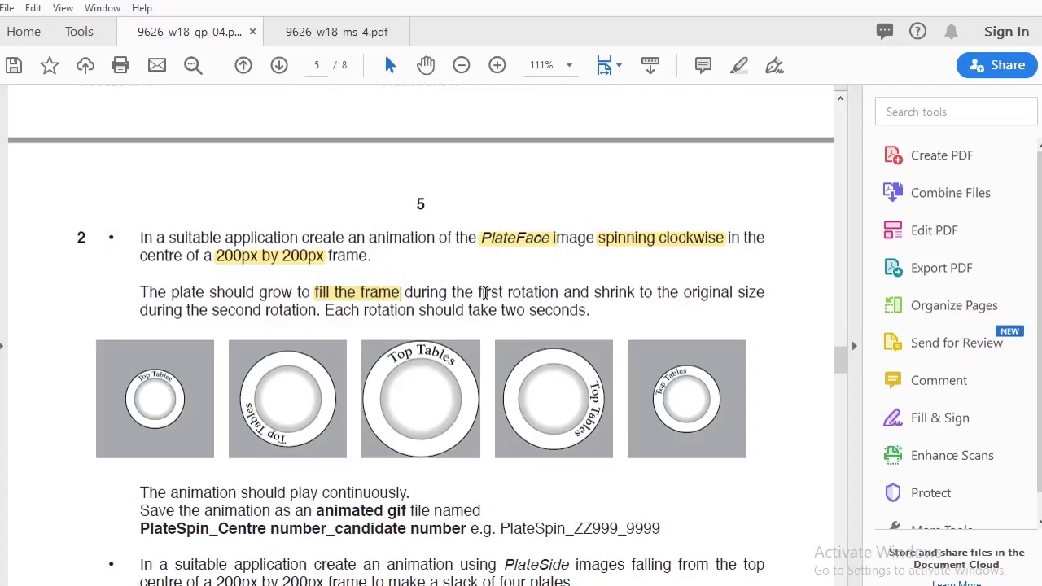
left_click_drag(479, 293, 554, 294)
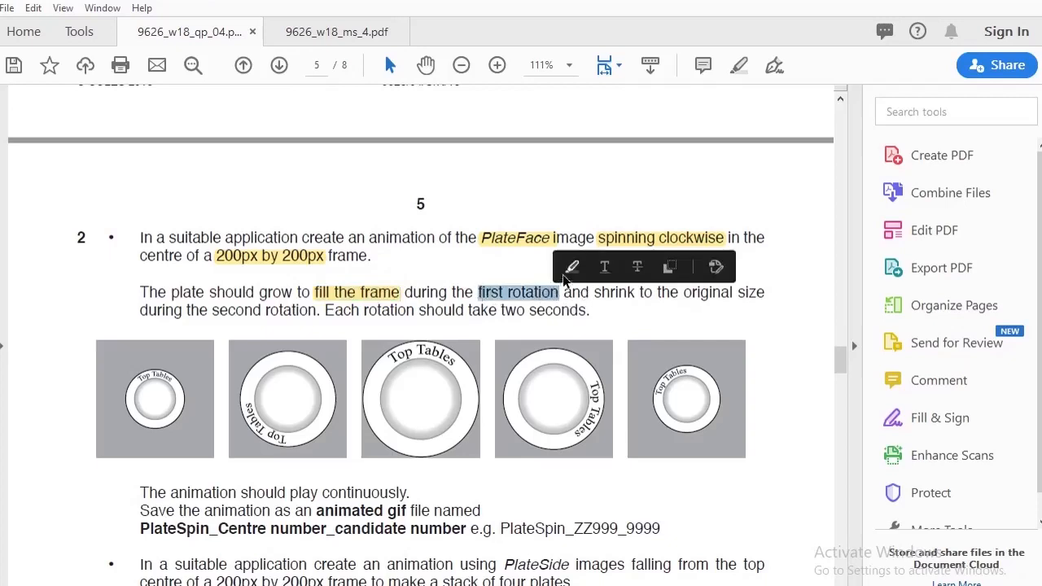
left_click(569, 268)
left_click_drag(684, 293, 767, 294)
left_click(698, 268)
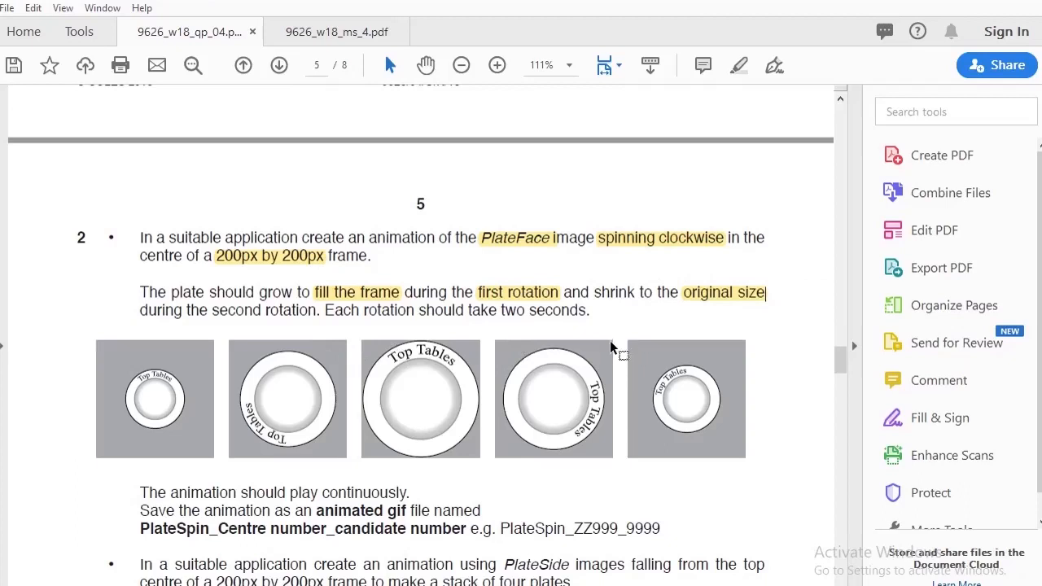
Examine the playback, file format and file naming requirements for the spinning plate animation.
scroll(611, 349, "down", 3)
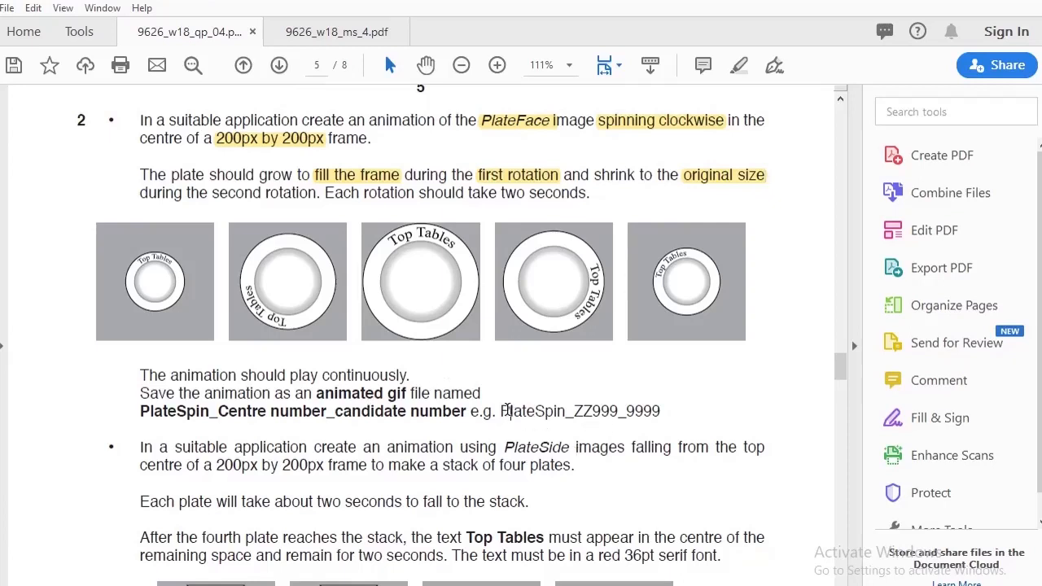
left_click_drag(504, 406, 662, 421)
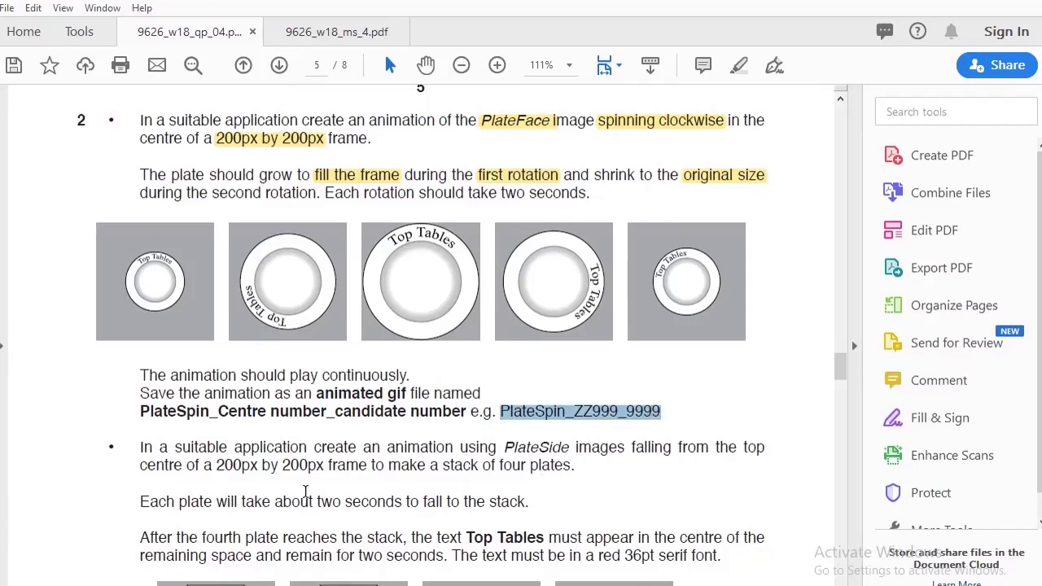
scroll(306, 491, "down", 1)
scroll(306, 491, "up", 2)
scroll(307, 493, "up", 2)
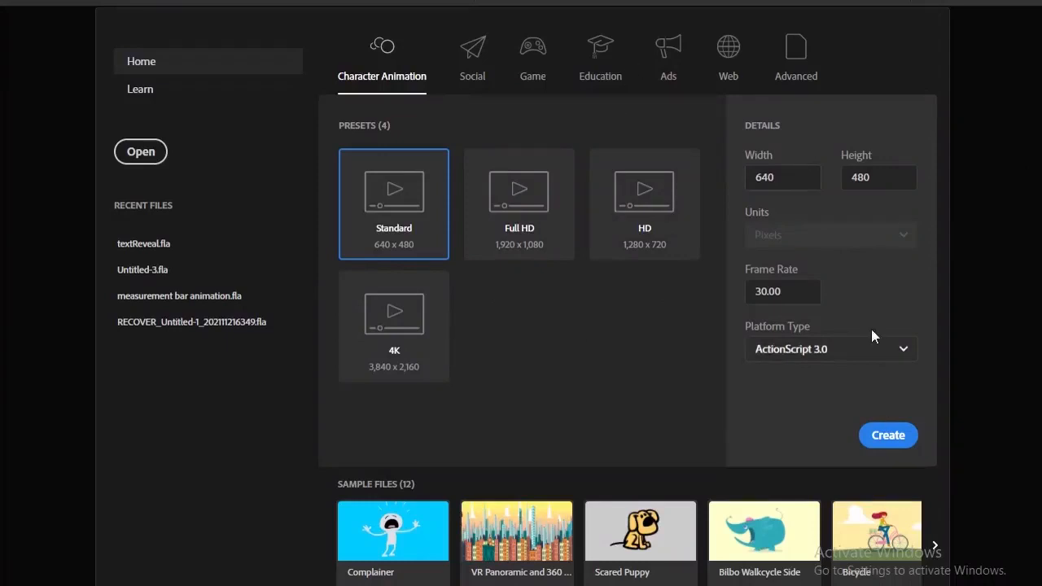
In Adobe Animate, create a new ActionScript 3.0 document 200 pixels wide and 200 pixels high at 30 fps.
left_click(791, 177)
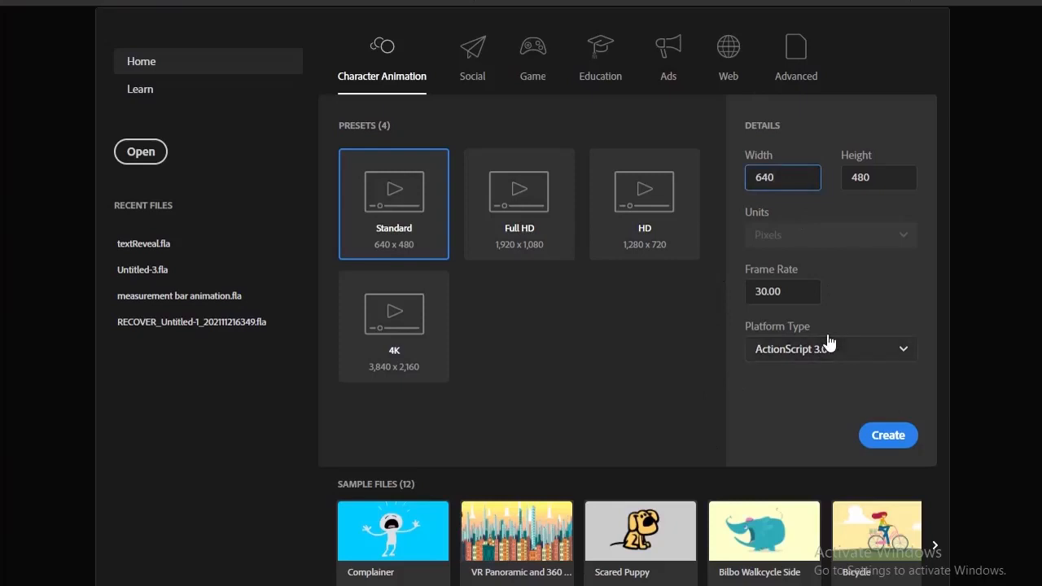
key("BackSpace")
key("BackSpace")
key("BackSpace")
type("200")
left_click(892, 183)
key("BackSpace")
key("BackSpace")
key("BackSpace")
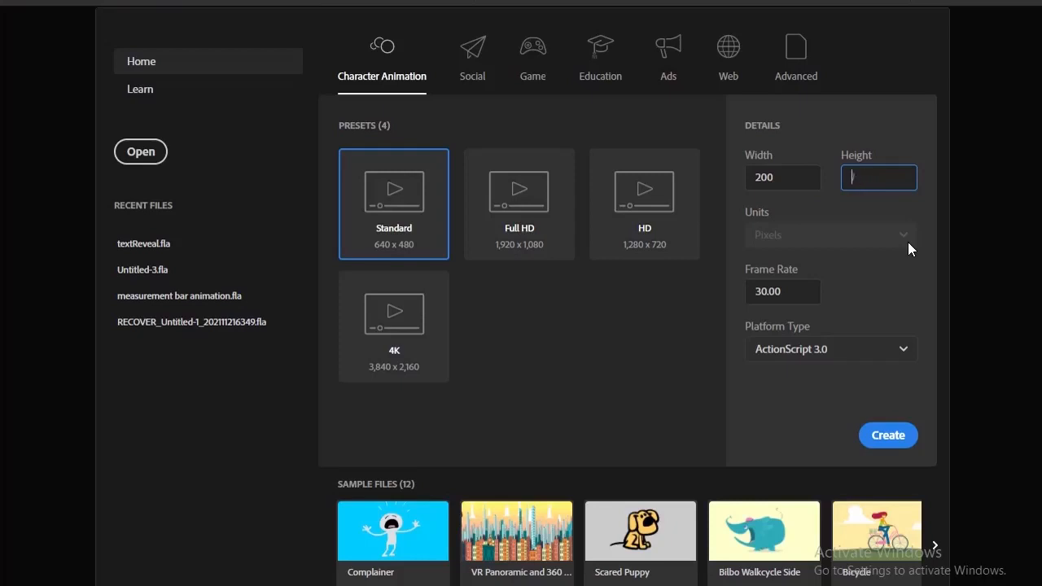
type("200")
left_click(886, 437)
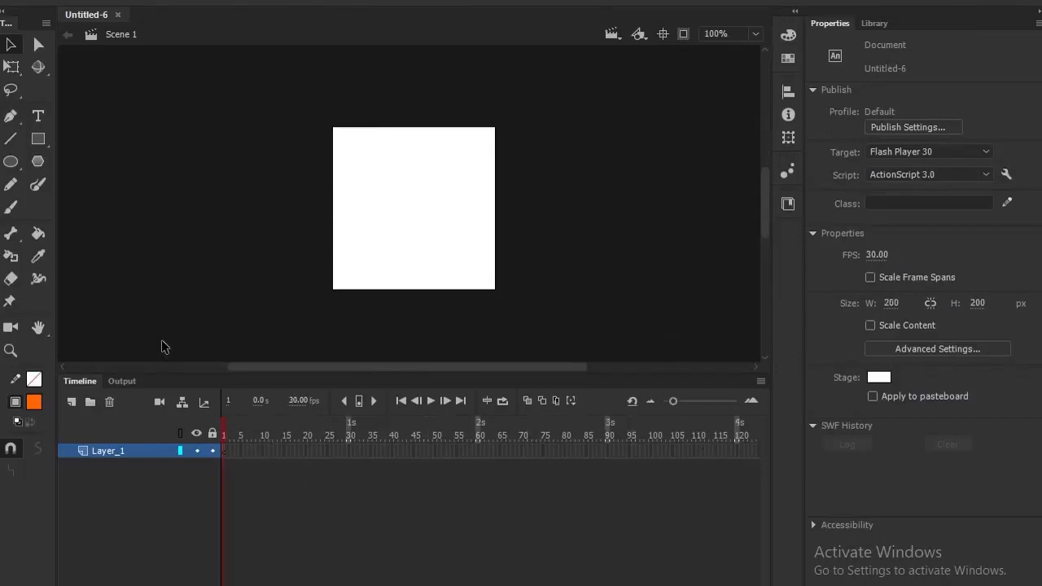
Cover the whole stage with an orange rectangle without stroke and rename its layer BG.
left_click(38, 140)
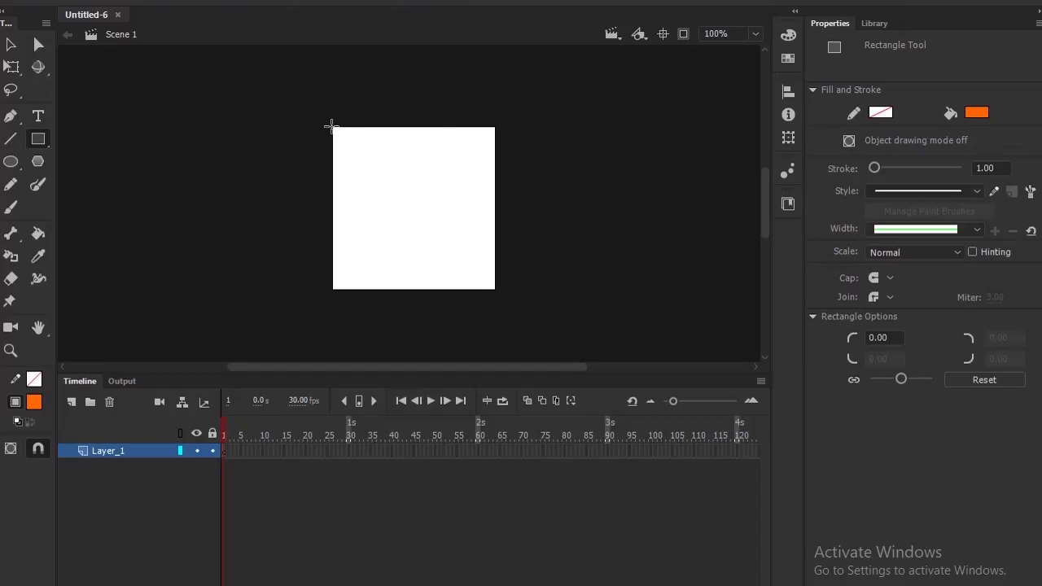
left_click_drag(331, 127, 493, 298)
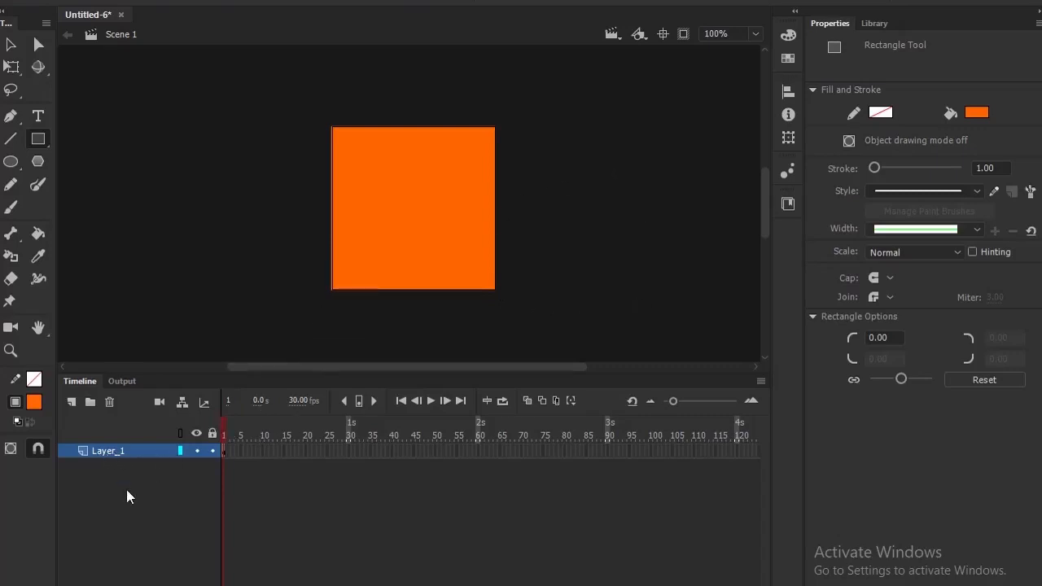
double_click(115, 451)
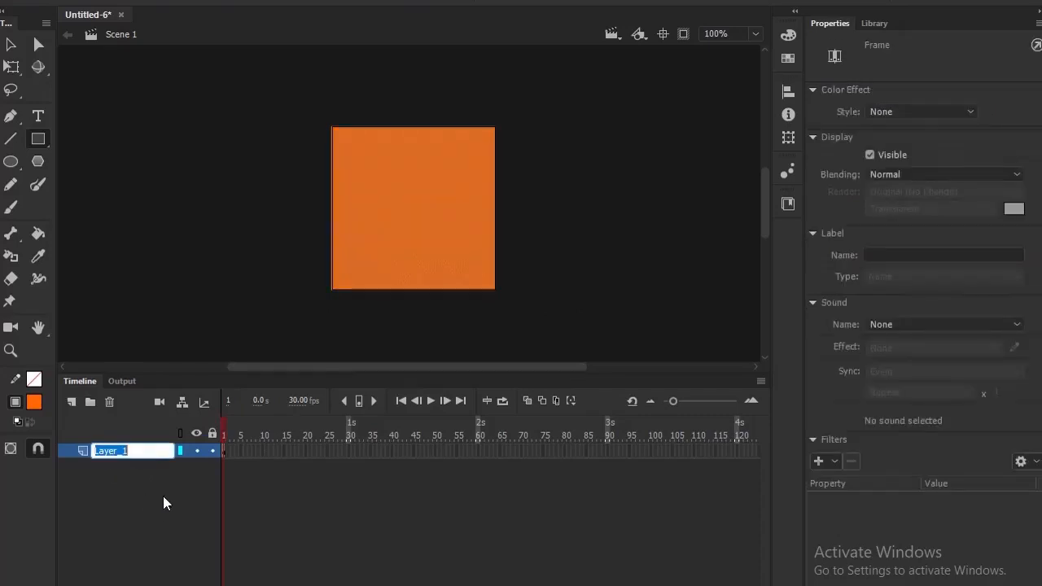
type("BG")
key("Return")
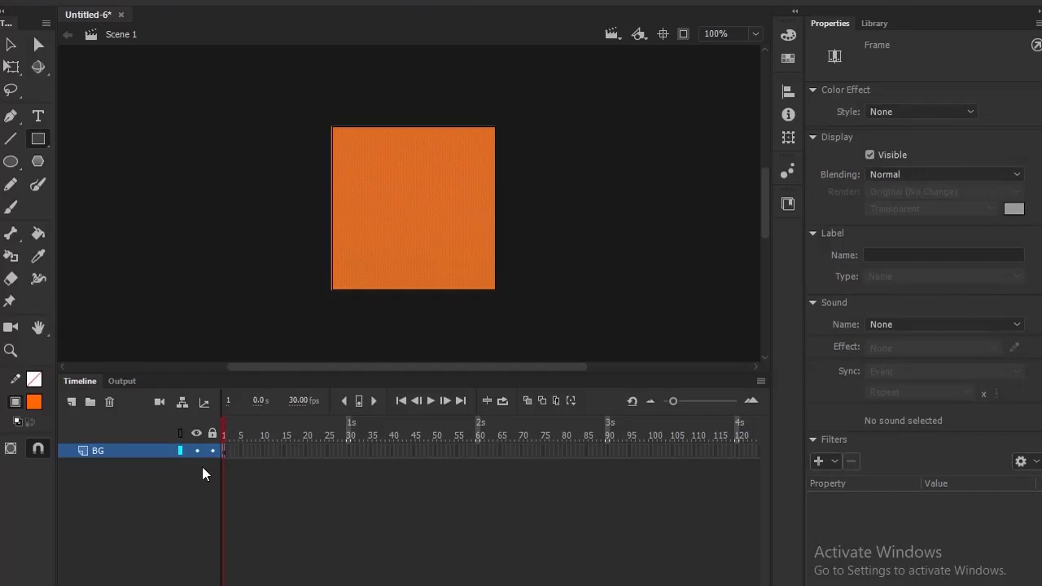
left_click(173, 505)
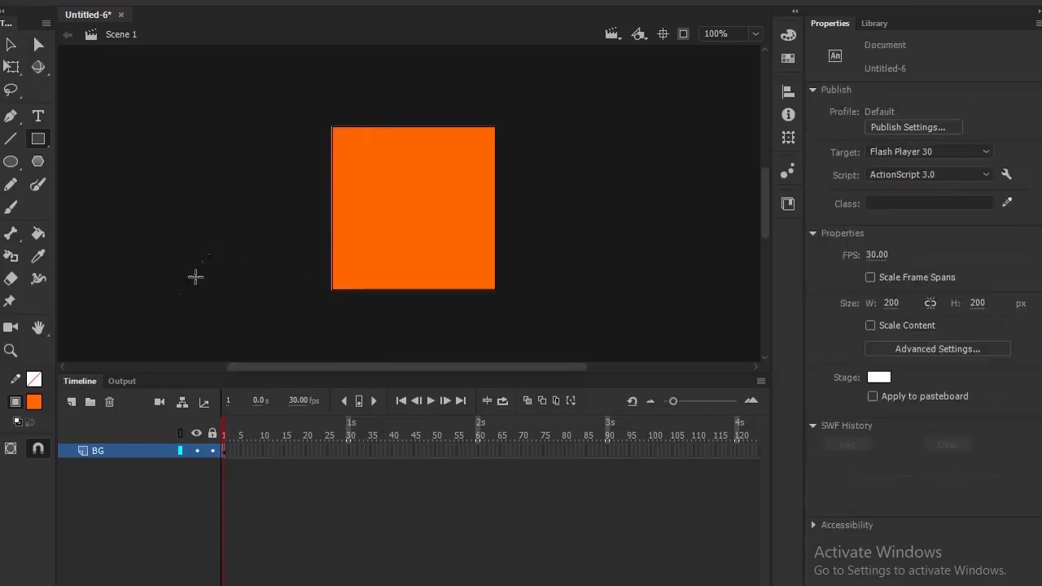
left_click(10, 45)
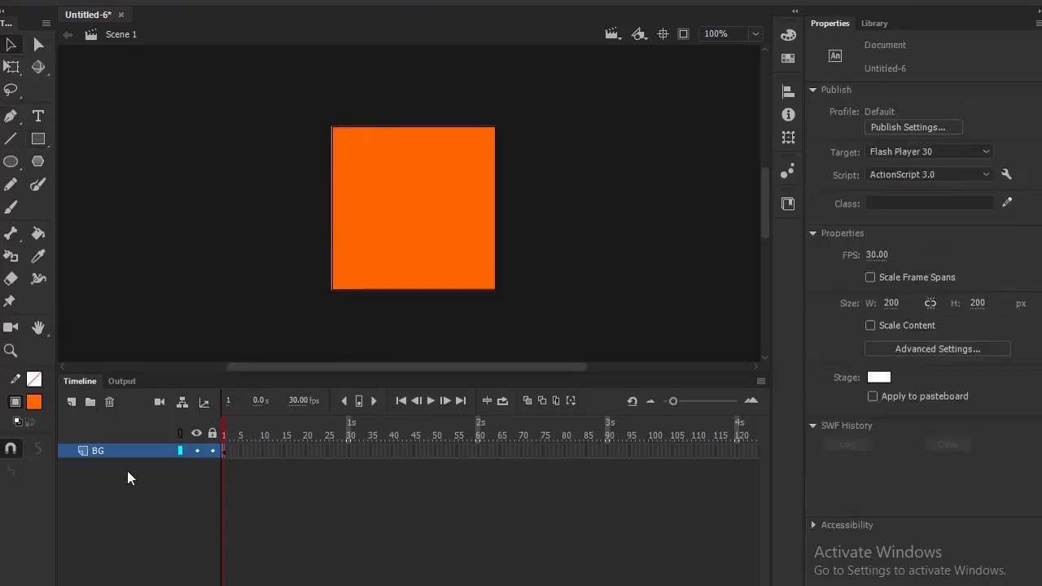
Add a new layer above BG and name it PlateFace.
left_click(71, 403)
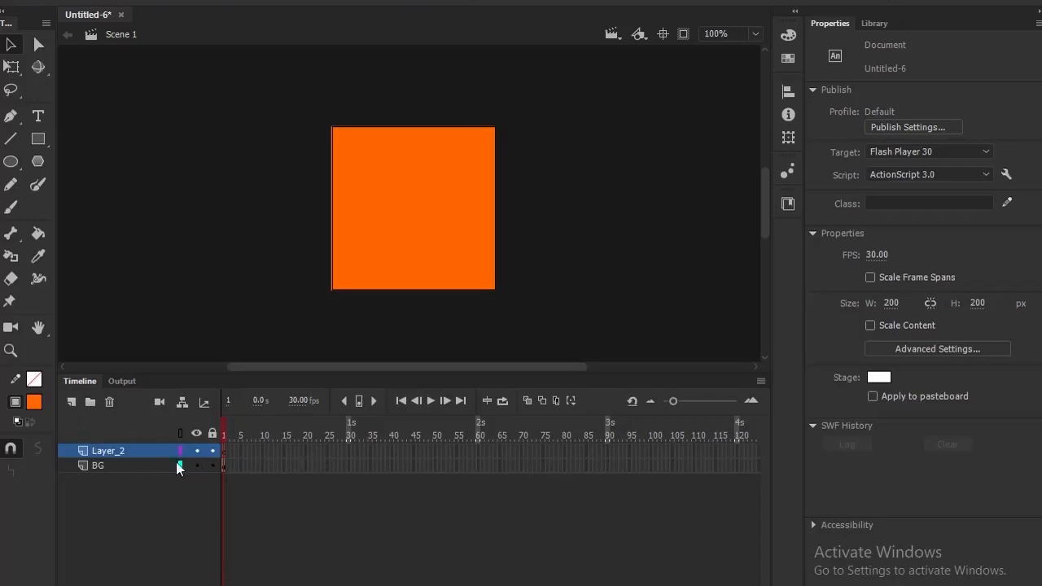
double_click(111, 449)
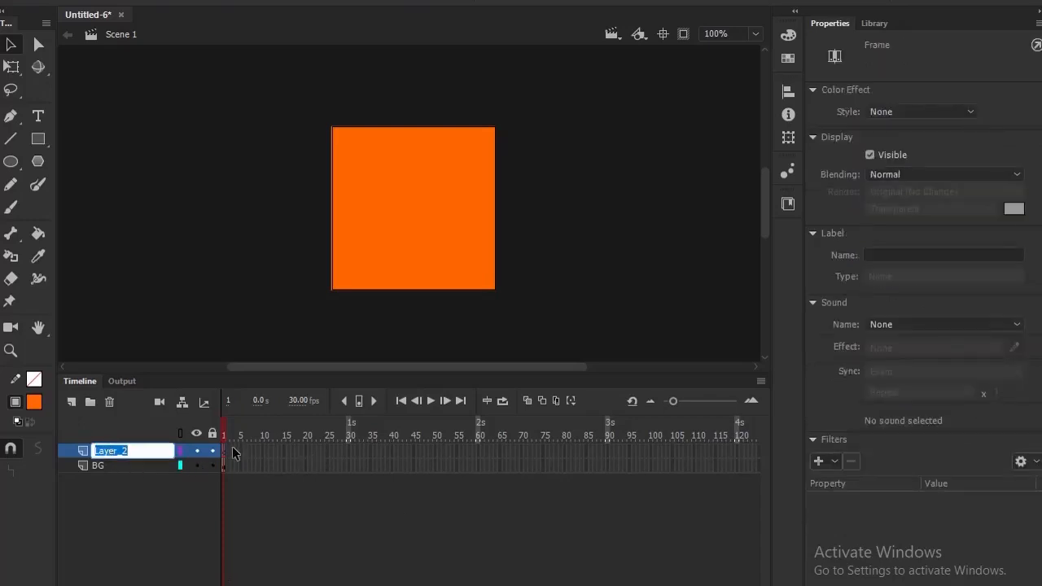
type("PlateFace")
key("Return")
Import PlateFace_ZZ999_9999.png from the Winter 2018 folder into the document's library.
left_click(46, 2)
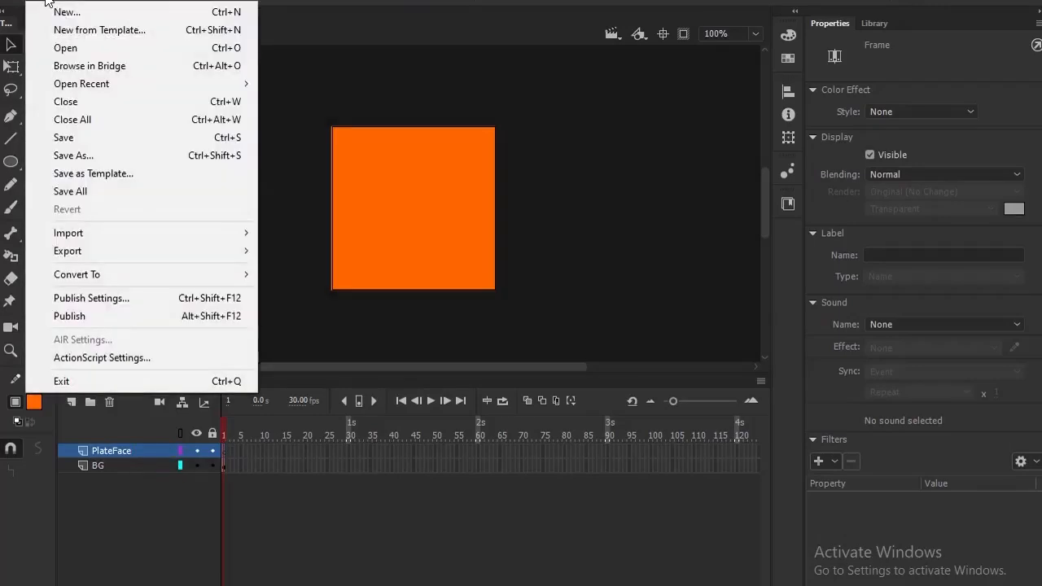
mouse_move(129, 229)
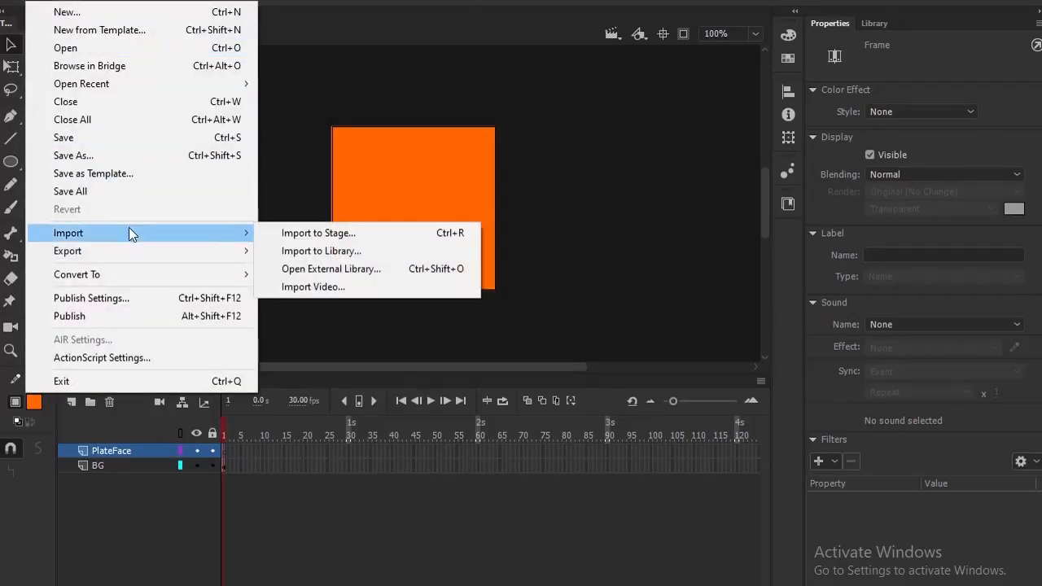
left_click(320, 252)
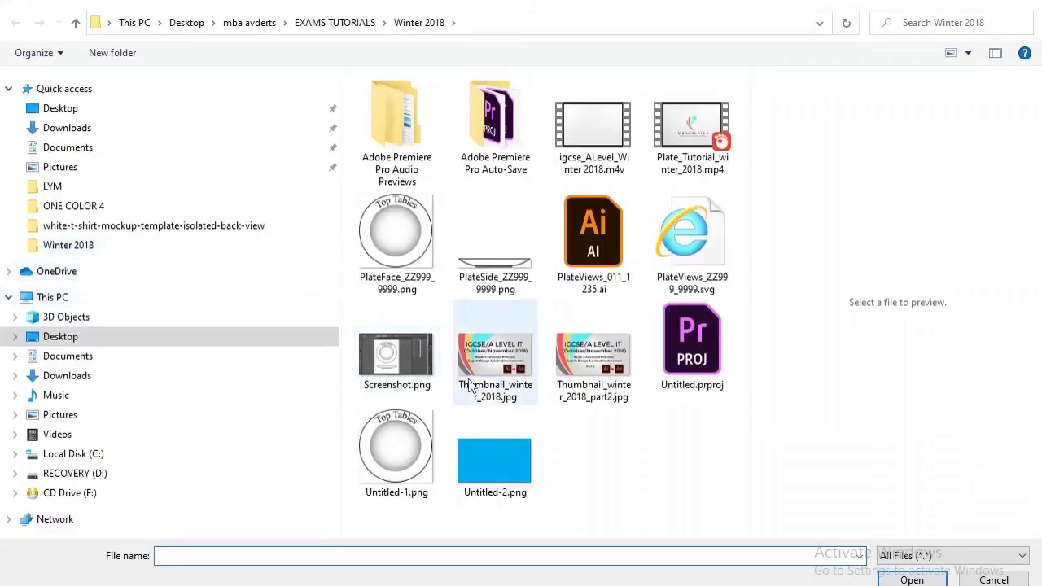
left_click(400, 242)
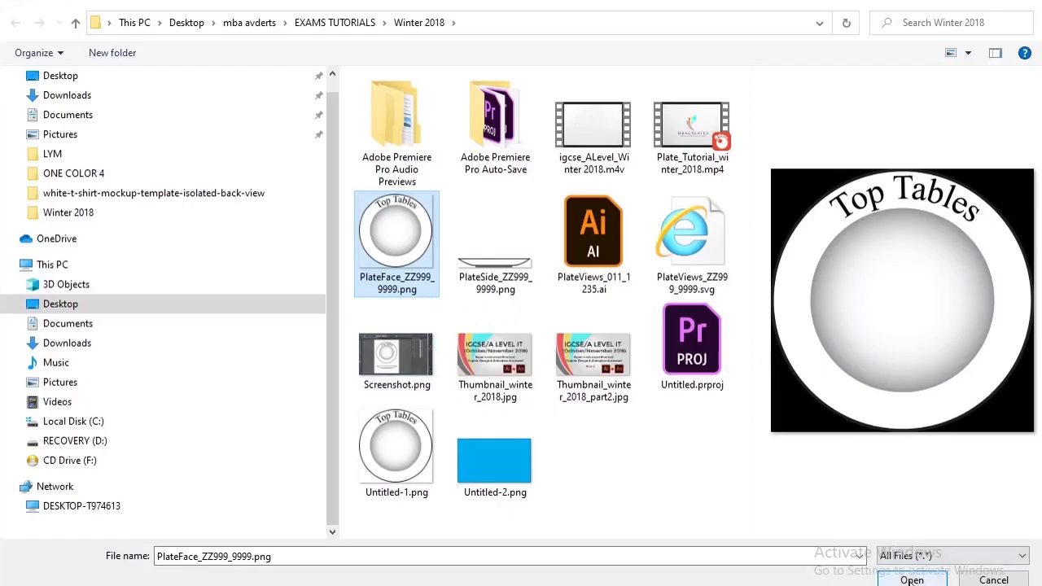
left_click(912, 580)
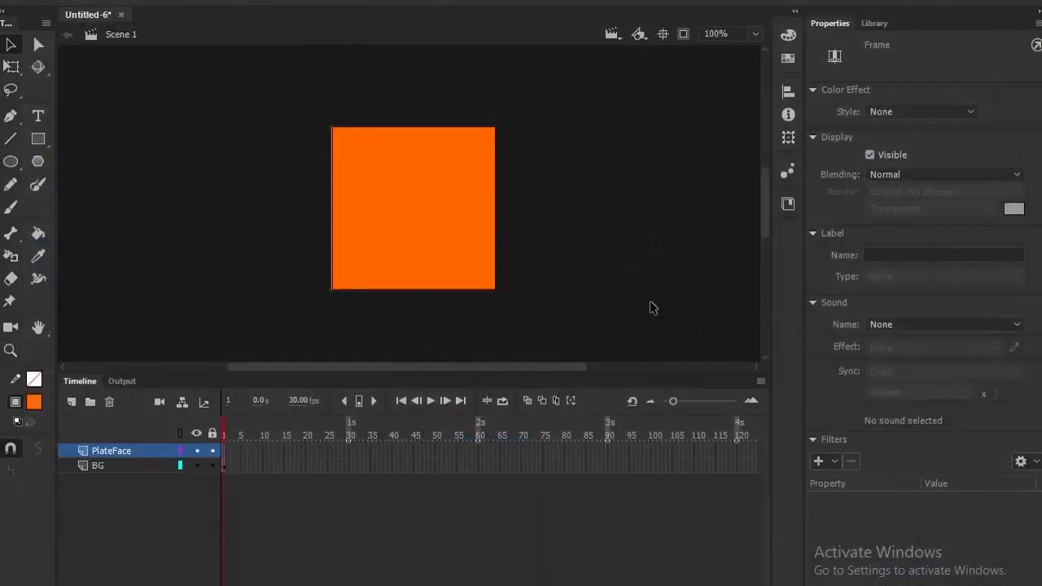
Place the PlateFace_ZZ999_9999.png bitmap from the library onto the stage in the PlateFace layer.
left_click(875, 23)
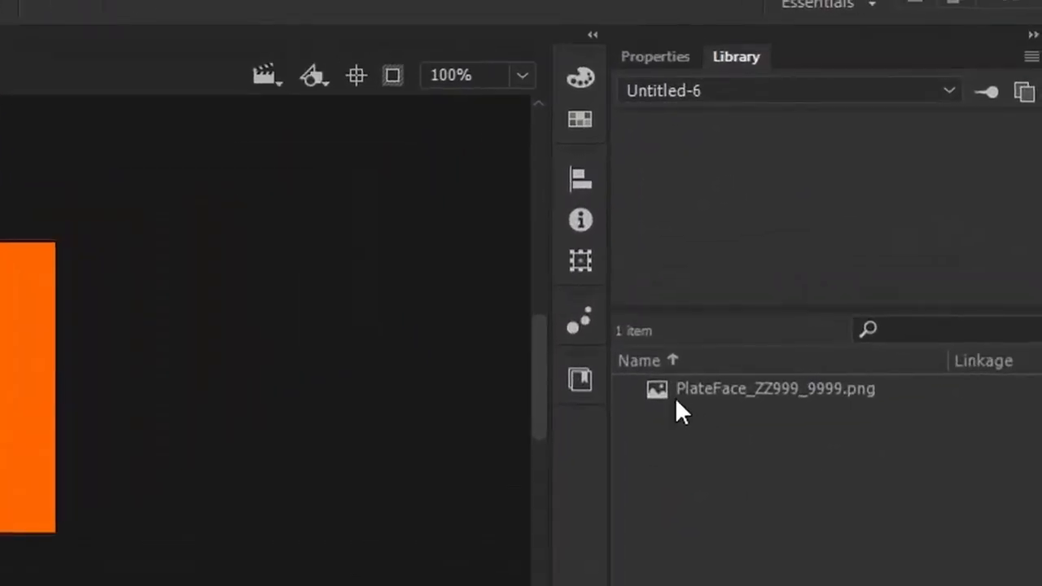
left_click(675, 397)
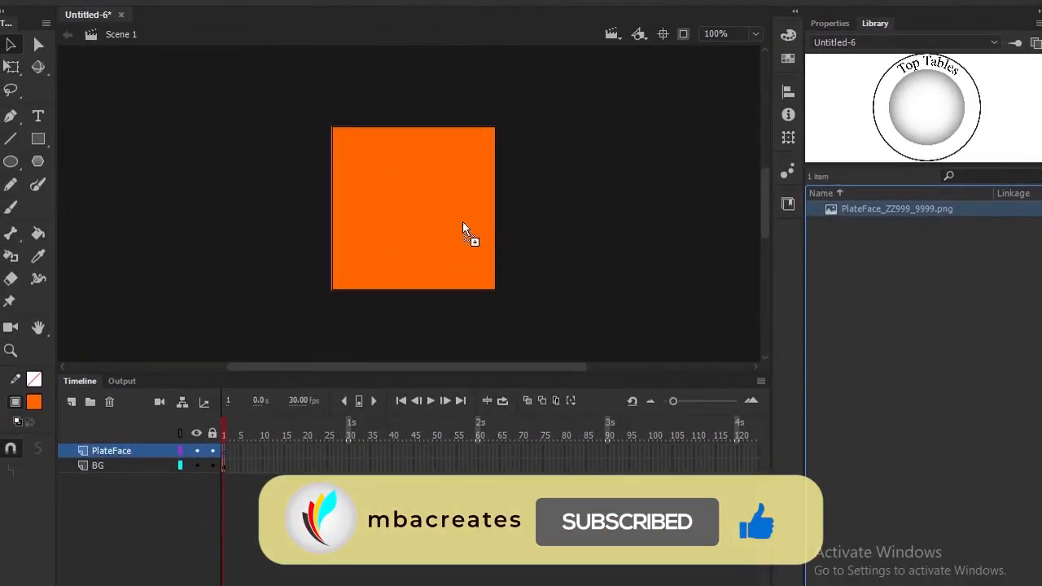
left_click_drag(412, 209, 414, 210)
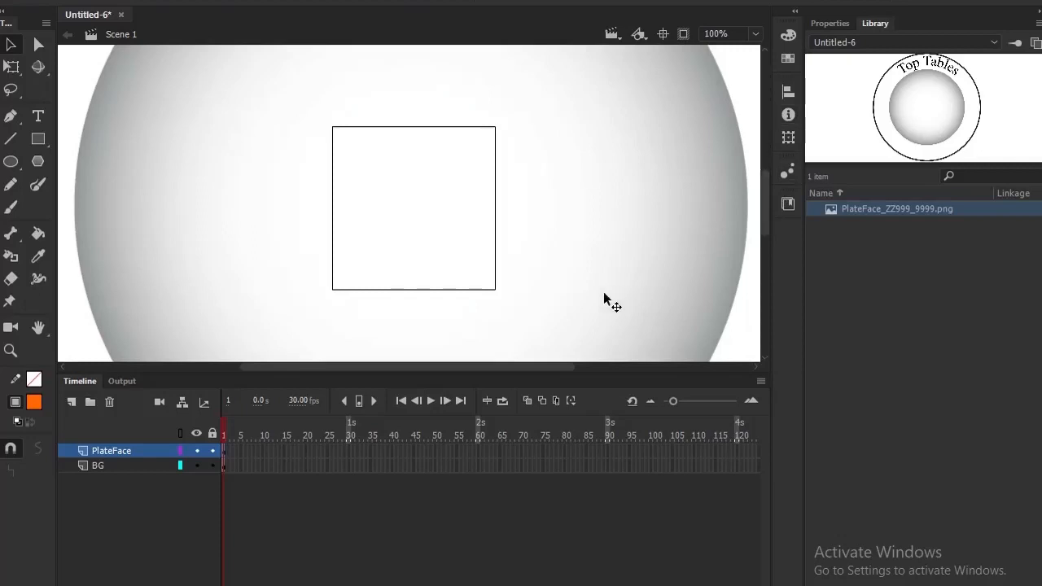
Resize the PlateFace bitmap on the stage to 100 px wide with its width and height kept linked.
left_click(831, 23)
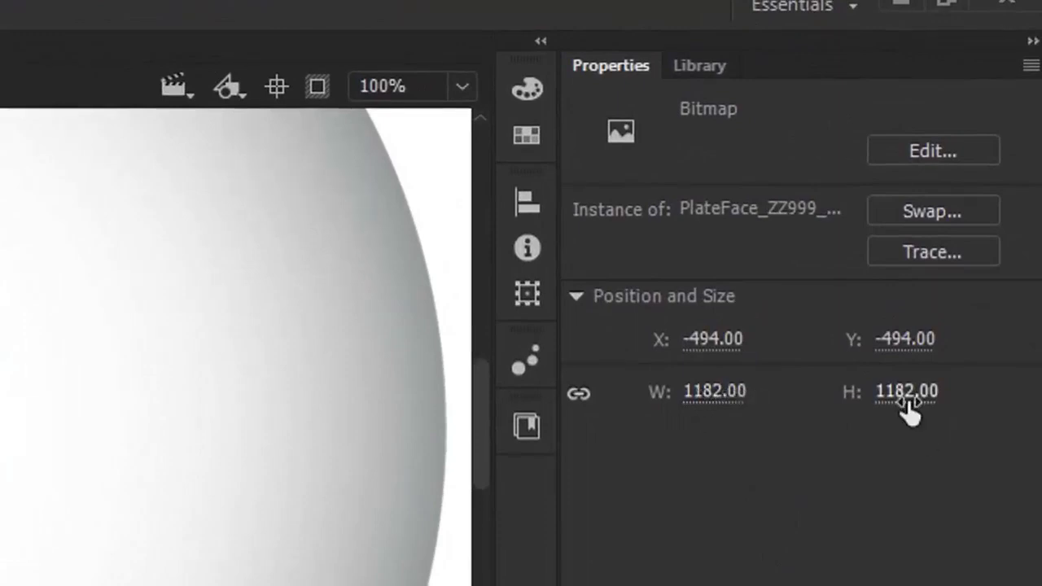
left_click(577, 399)
left_click(578, 399)
left_click(700, 393)
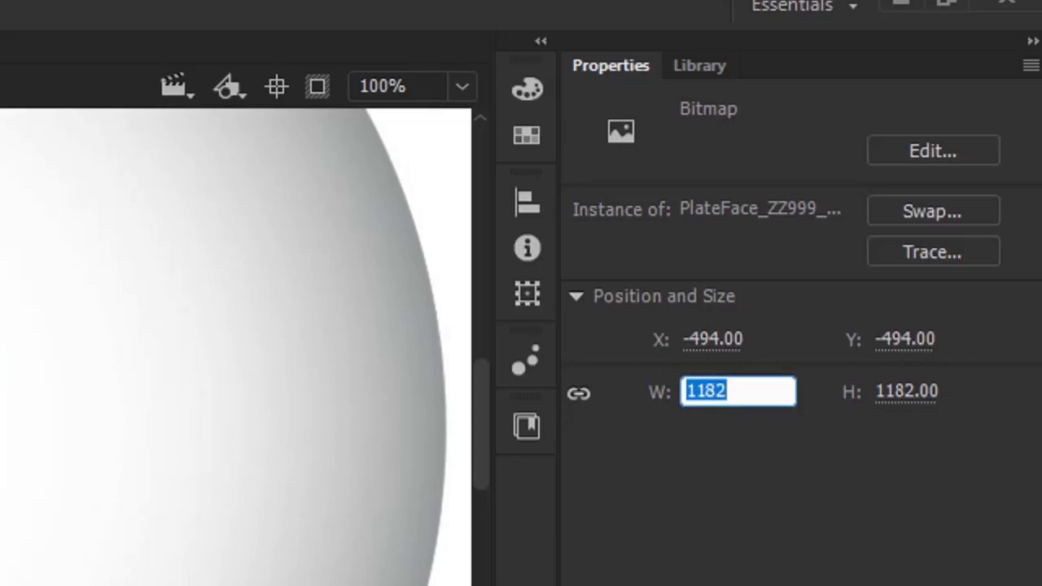
type("100")
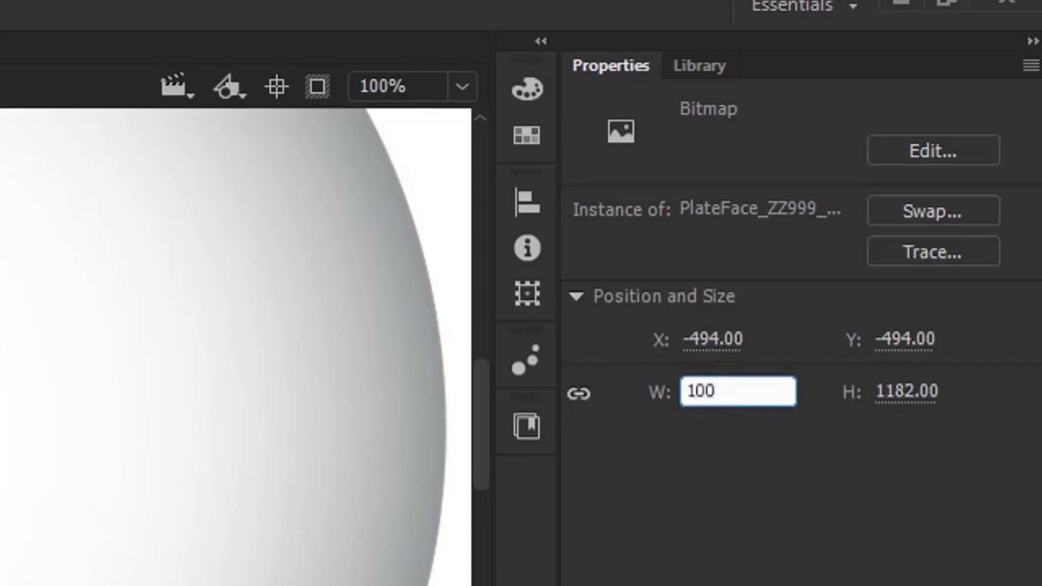
key("Return")
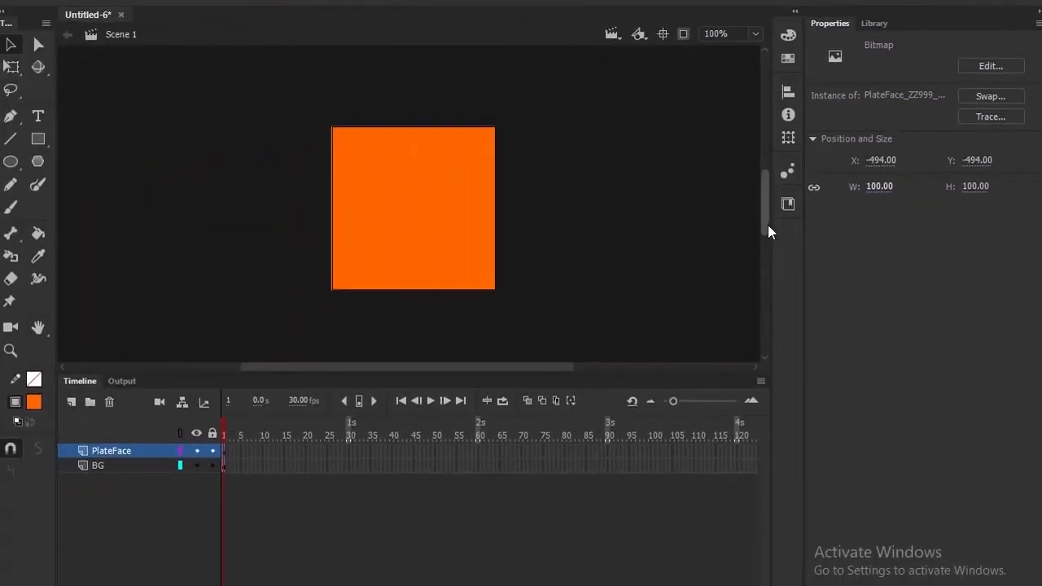
Centre the PlateFace bitmap horizontally and vertically relative to the stage.
mouse_move(768, 225)
left_mouse_down()
mouse_move(763, 99)
mouse_move(761, 234)
left_mouse_up()
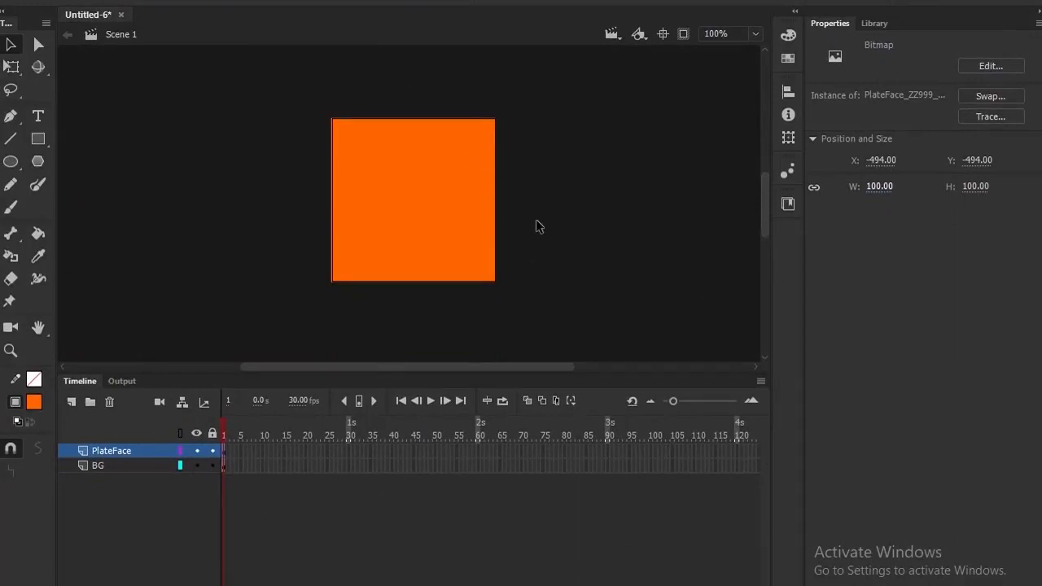
left_click(755, 33)
left_click(727, 104)
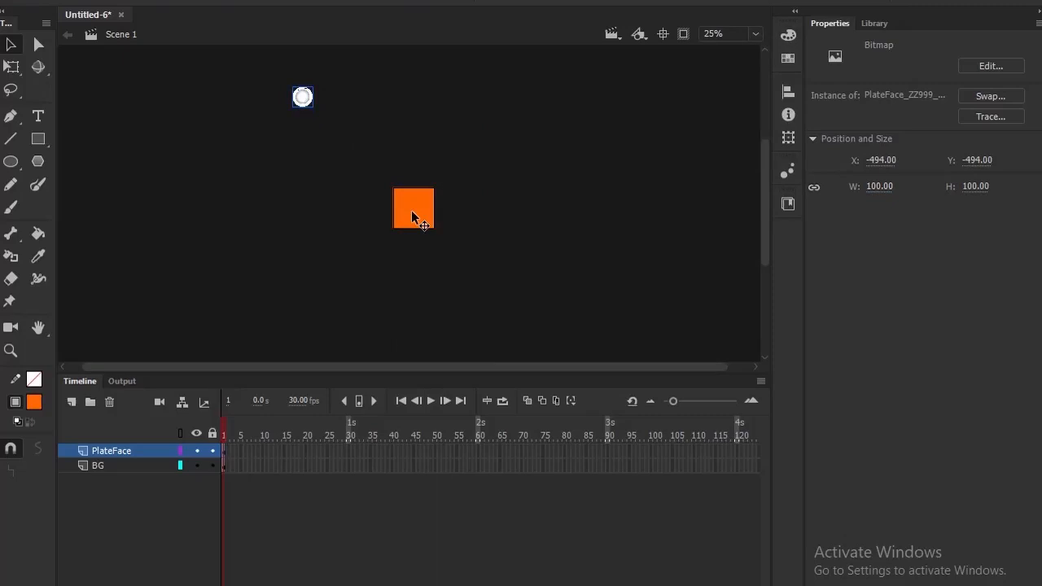
left_click(756, 34)
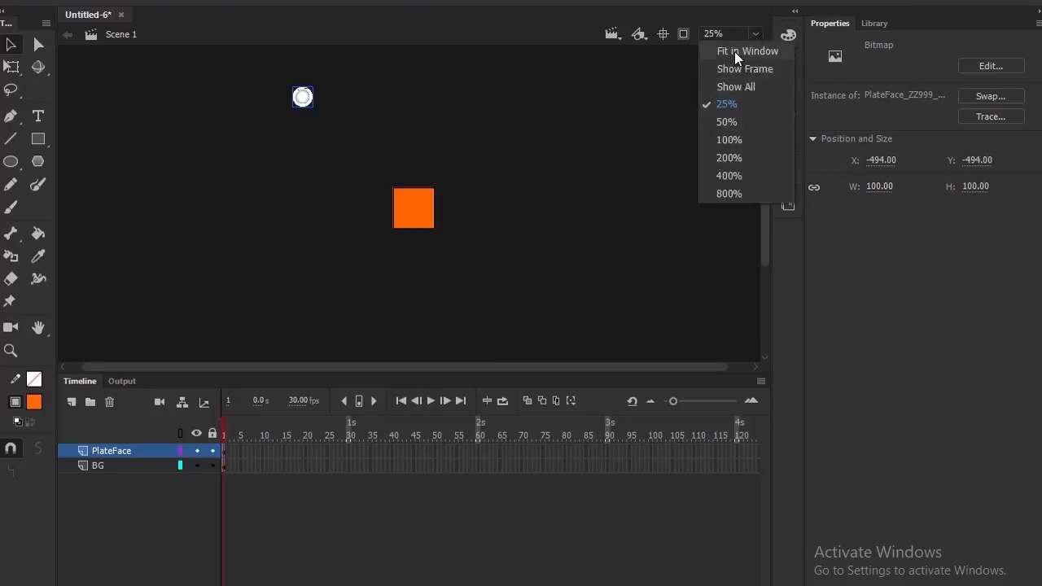
left_click(735, 51)
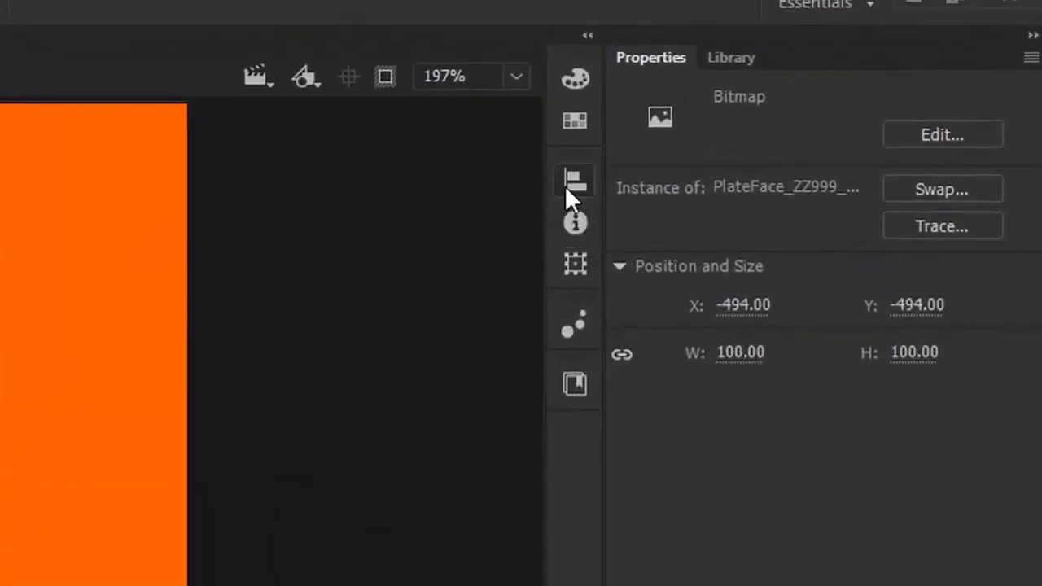
left_click(574, 187)
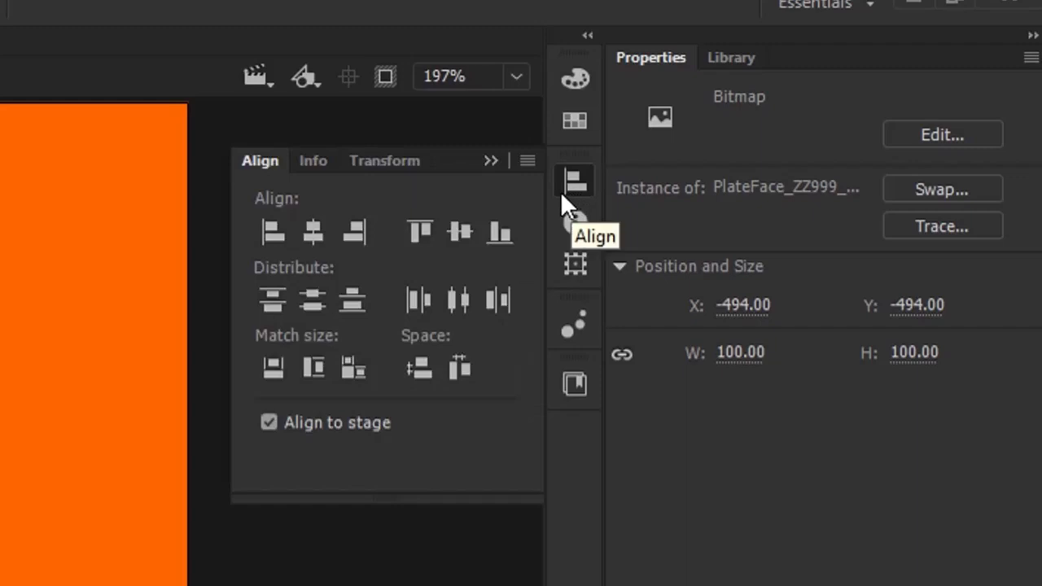
left_click(269, 424)
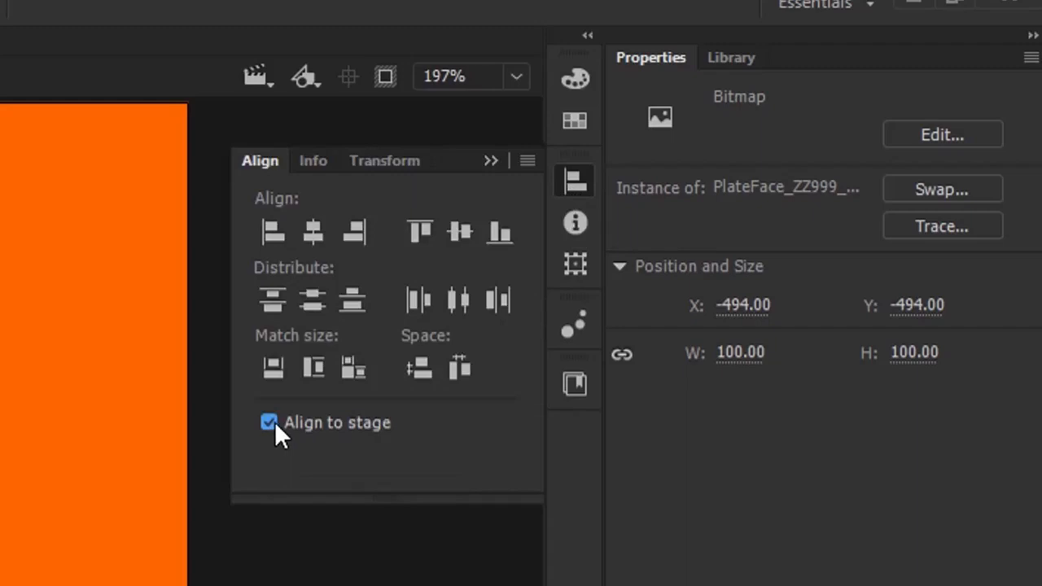
left_click(318, 236)
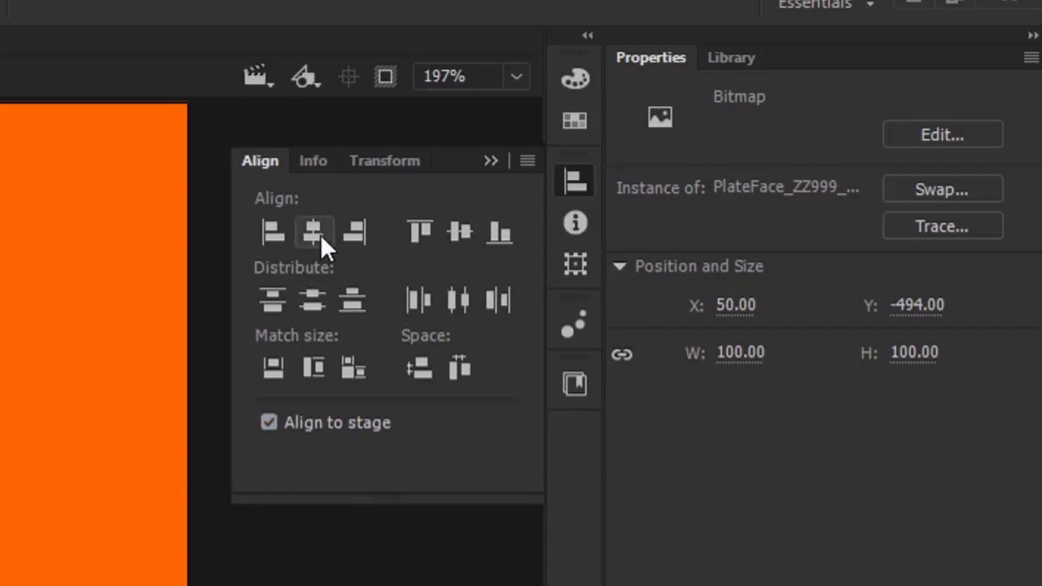
left_click(465, 233)
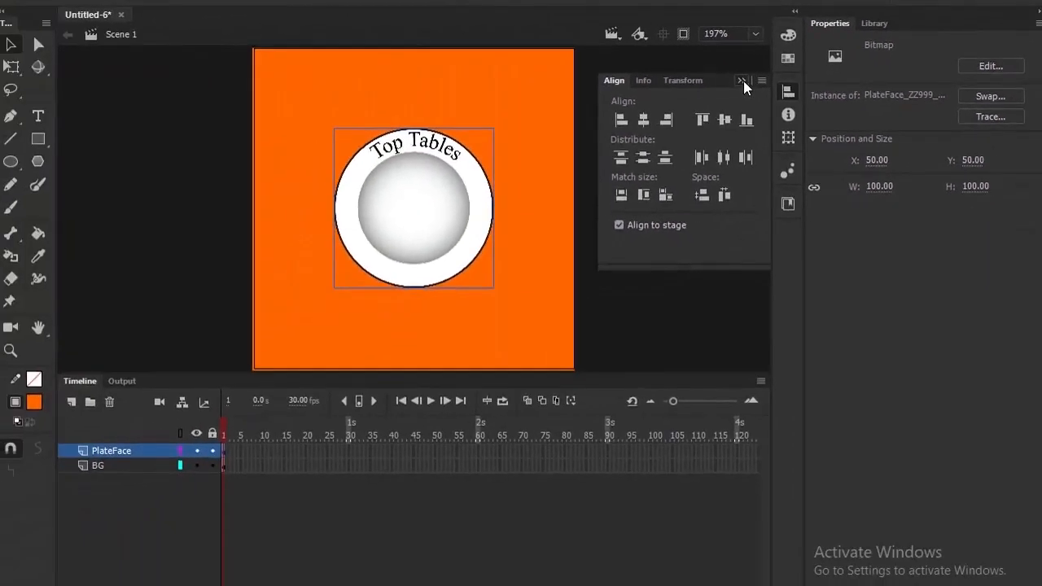
left_click(742, 81)
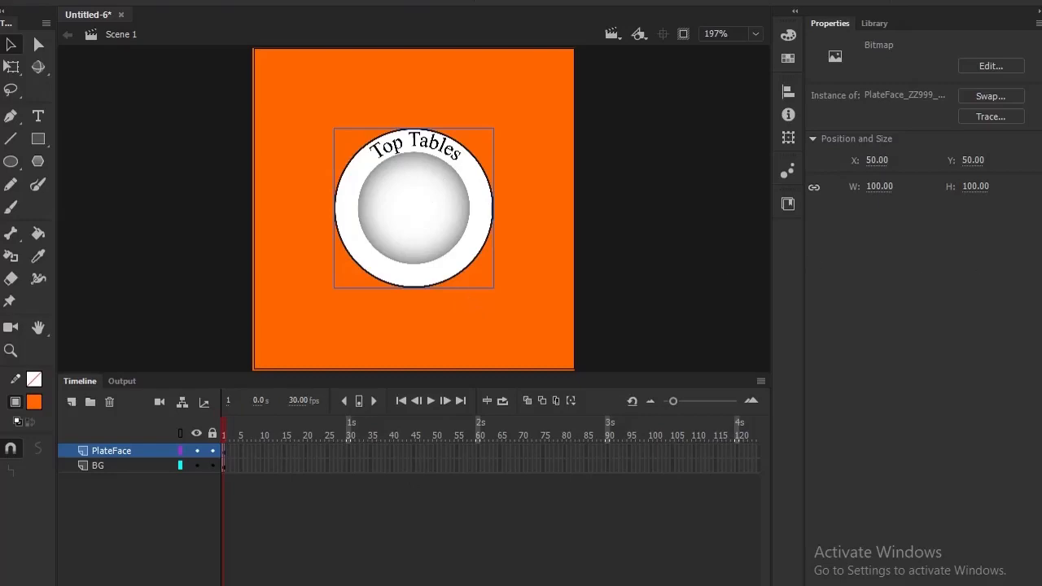
Switch to the 9626_w18_qp_04.pdf exam paper in Acrobat and highlight "take two seconds." in question 2.
key("super+Tab")
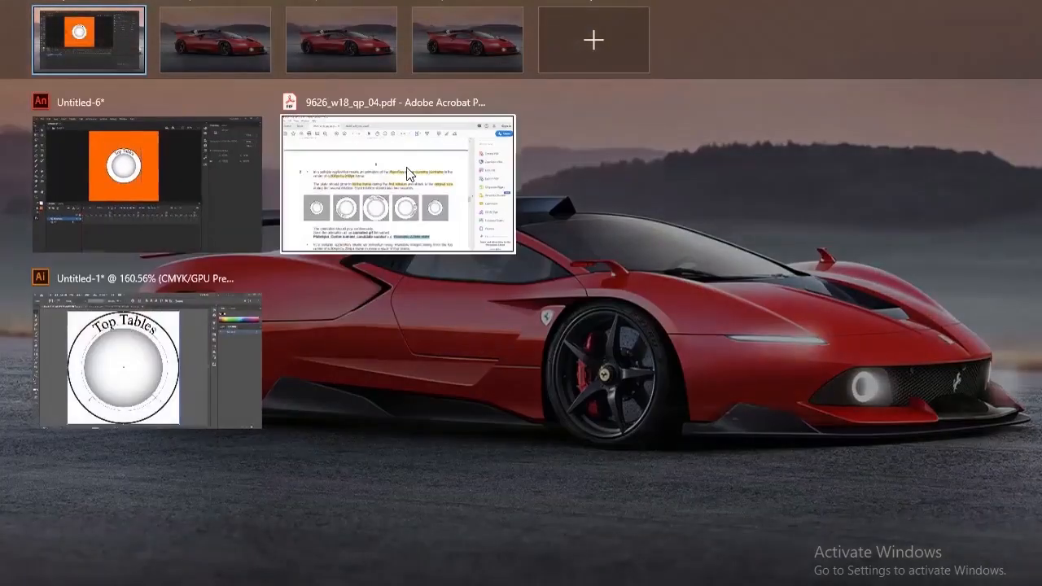
left_click(401, 174)
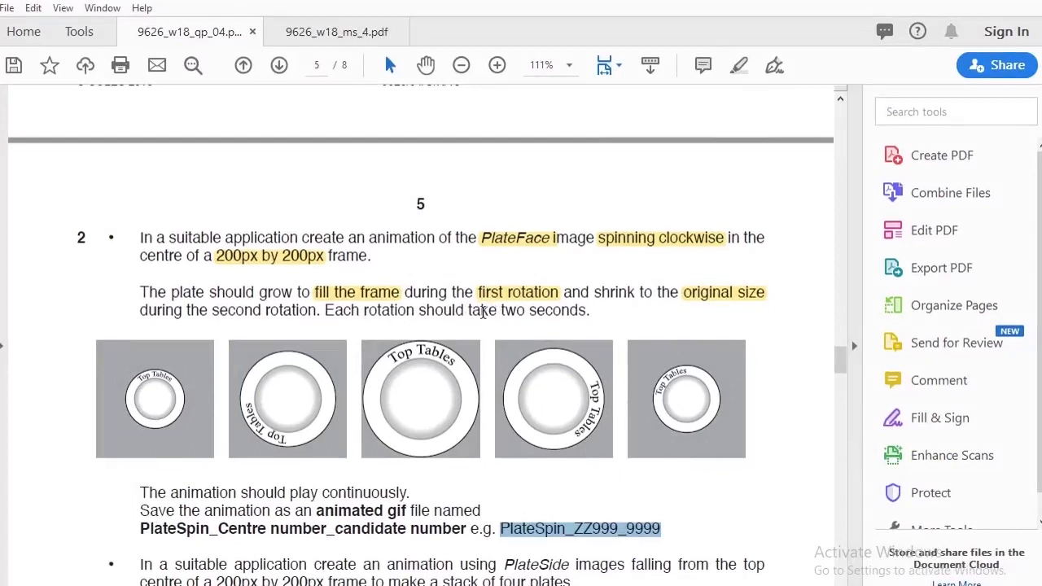
left_click_drag(469, 311, 589, 316)
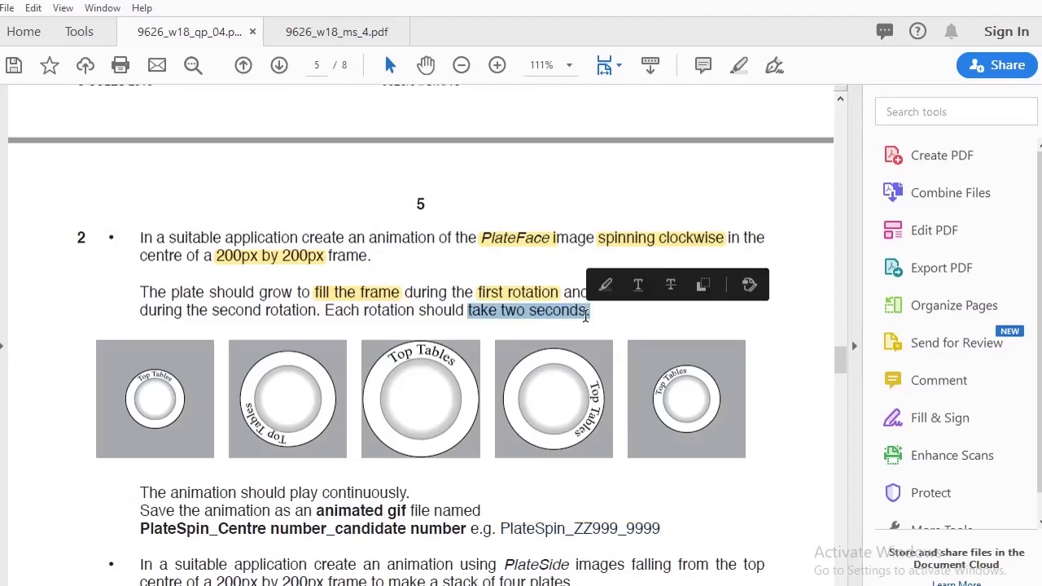
left_click(603, 284)
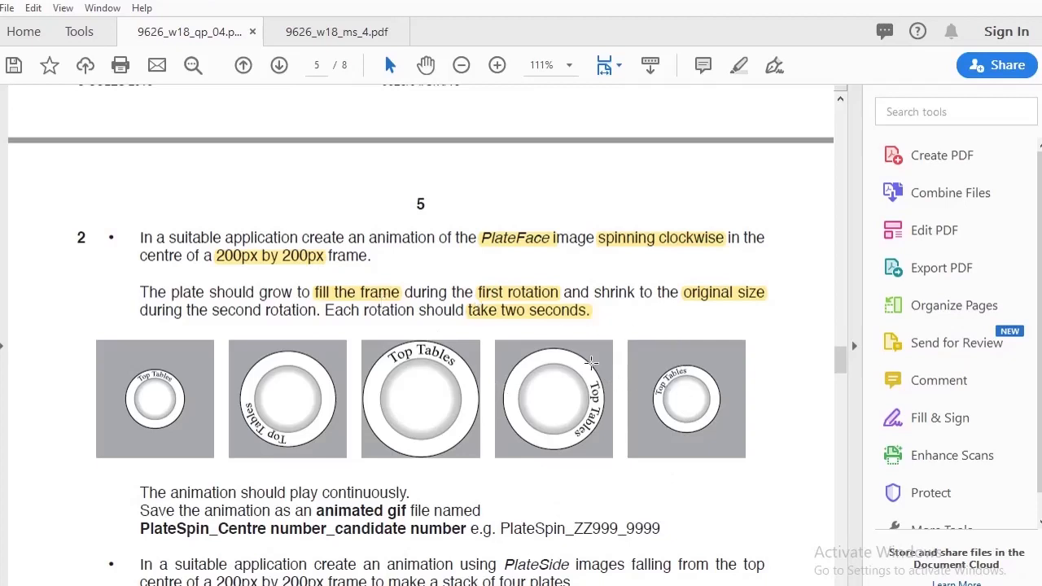
scroll(266, 452, "down", 1)
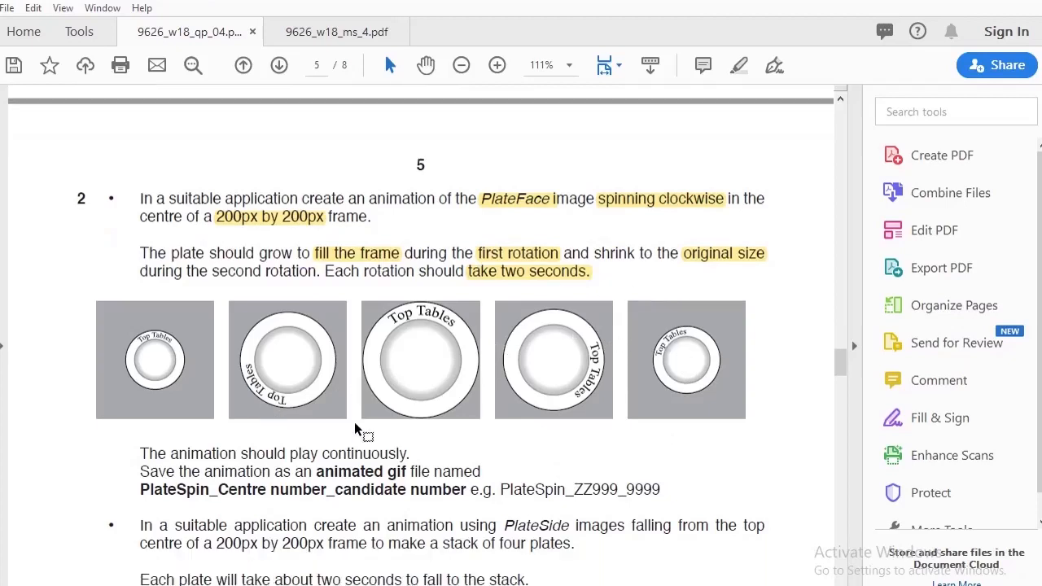
scroll(553, 444, "up", 1)
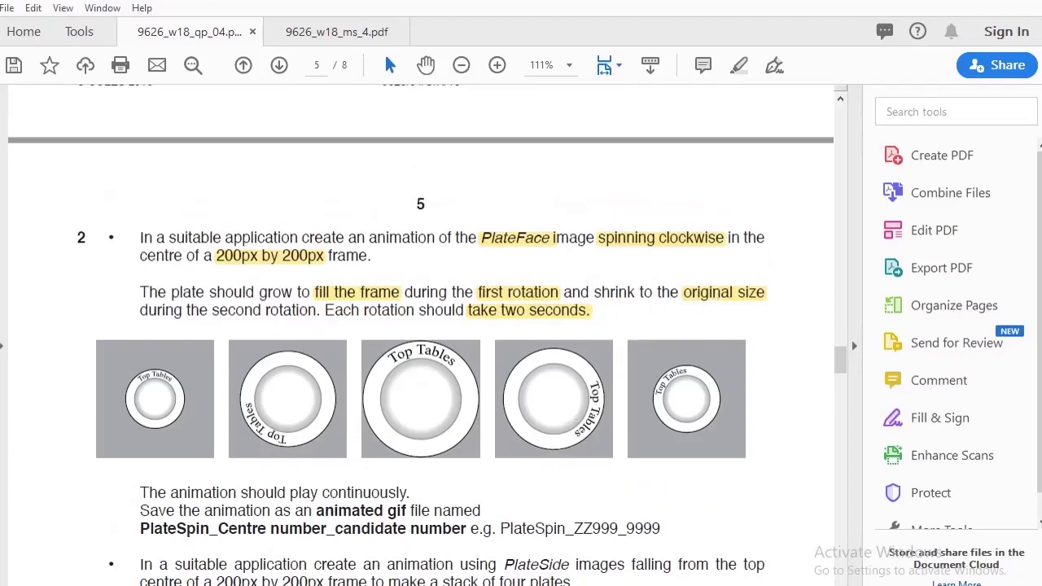
Switch back to Animate, extend the BG layer to frame 120 and return the playhead to frame 1.
key("super+Tab")
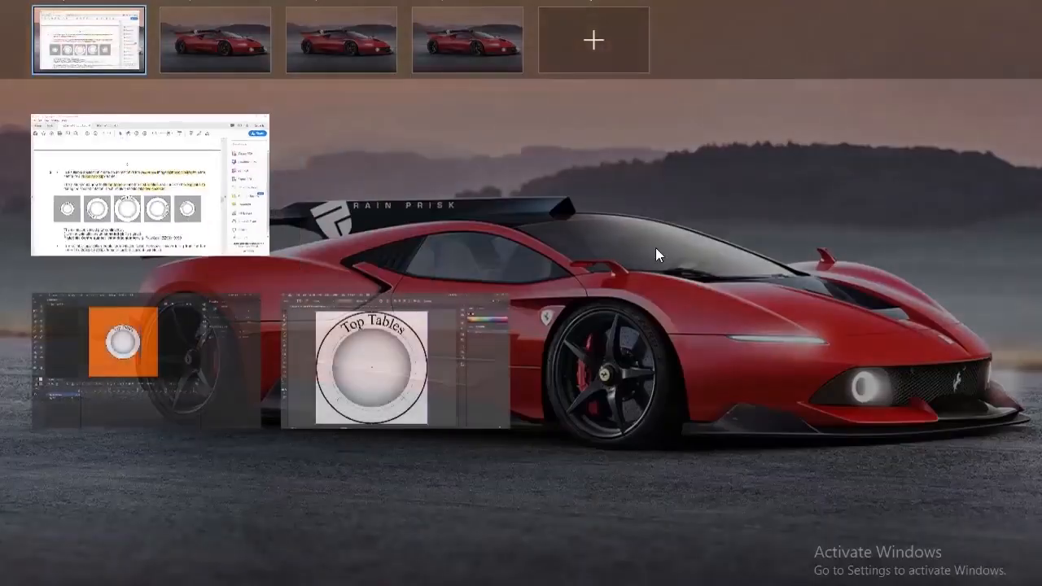
left_click(161, 364)
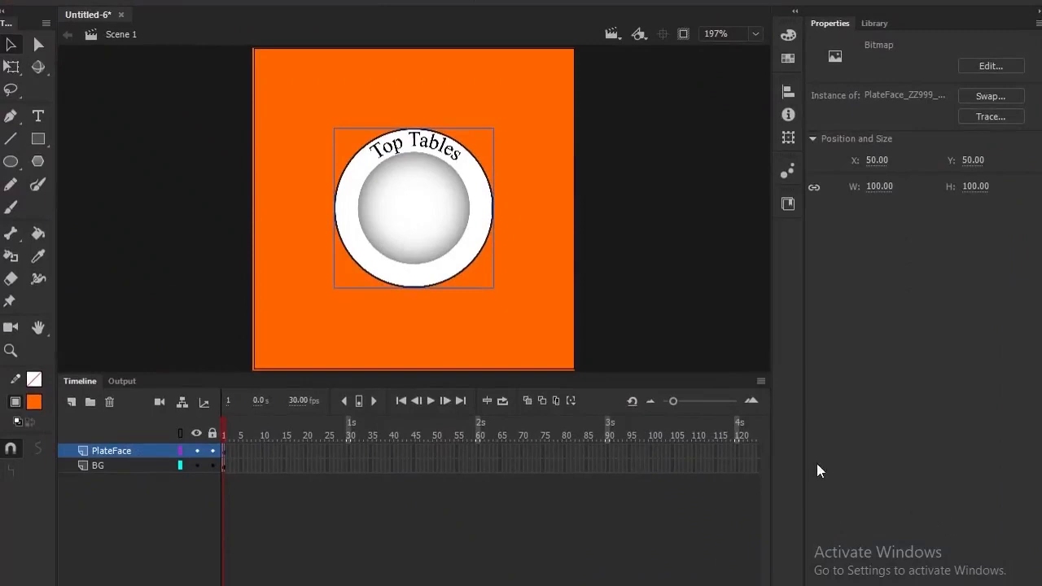
left_click(736, 469)
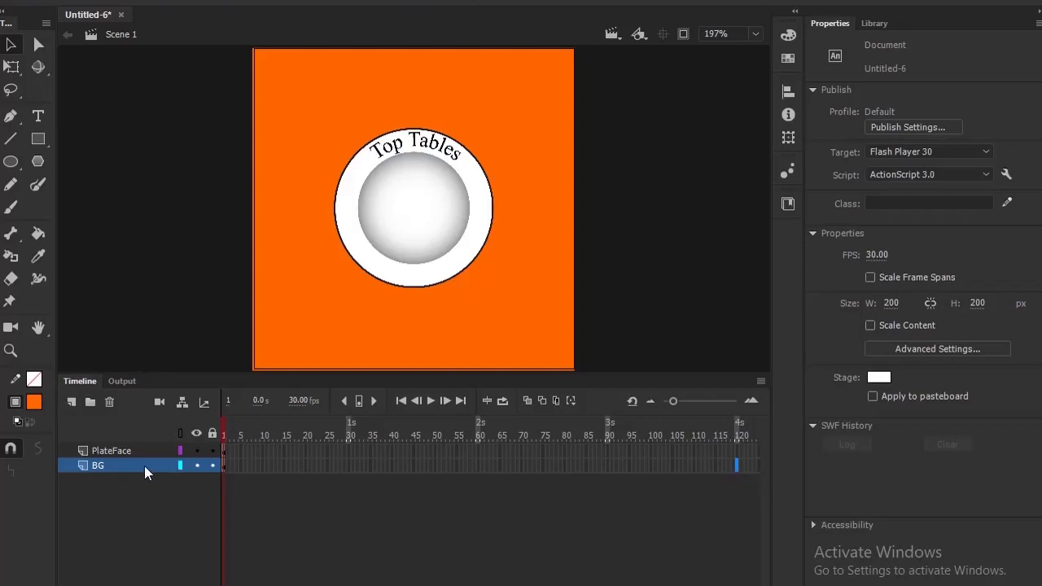
right_click(736, 465)
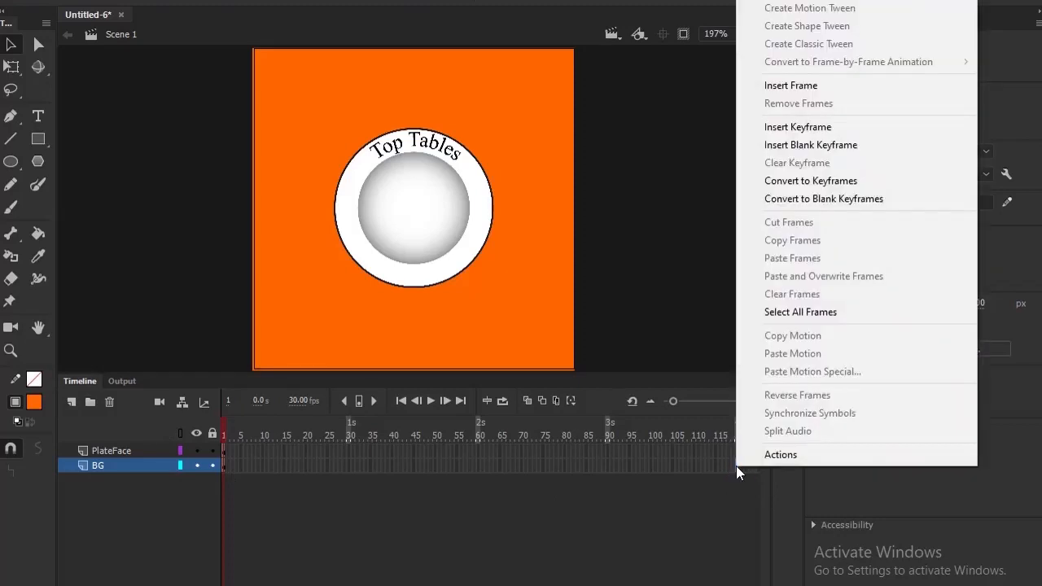
left_click(834, 84)
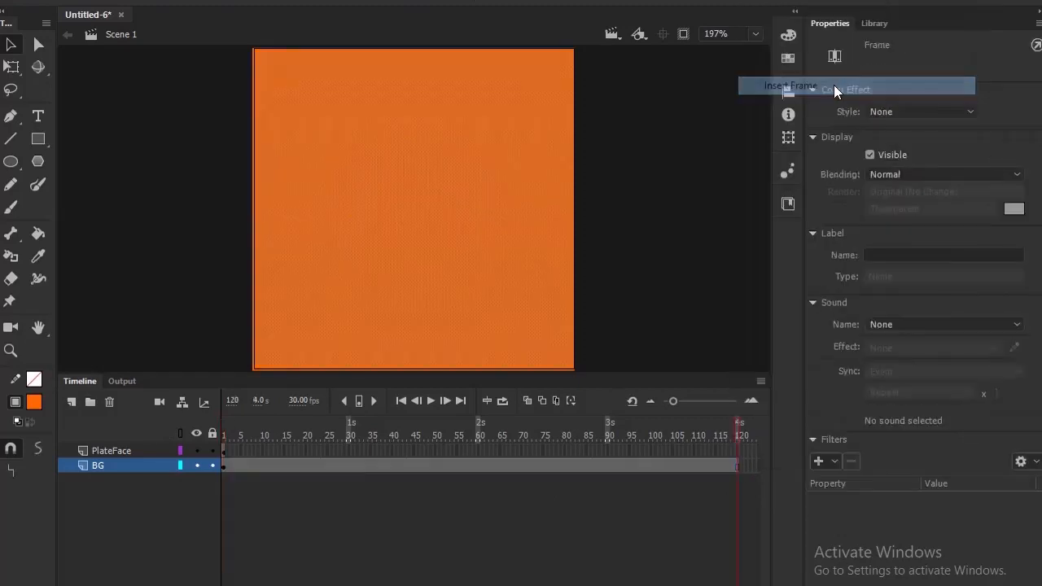
left_click_drag(737, 431, 218, 468)
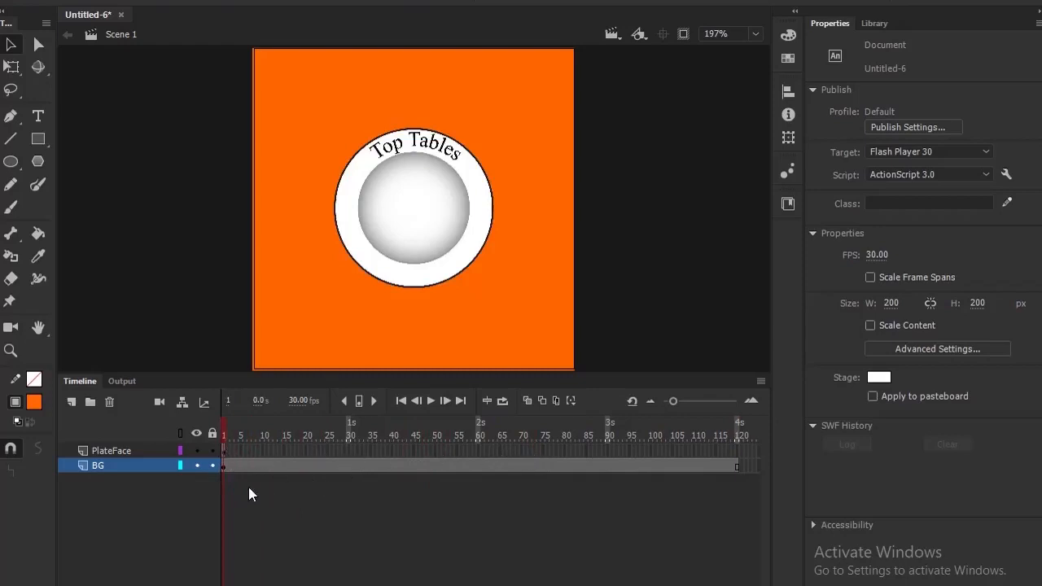
Convert the plate bitmap in the PlateFace layer into a movie clip symbol named TopTables.
left_click(148, 453)
left_click(438, 204)
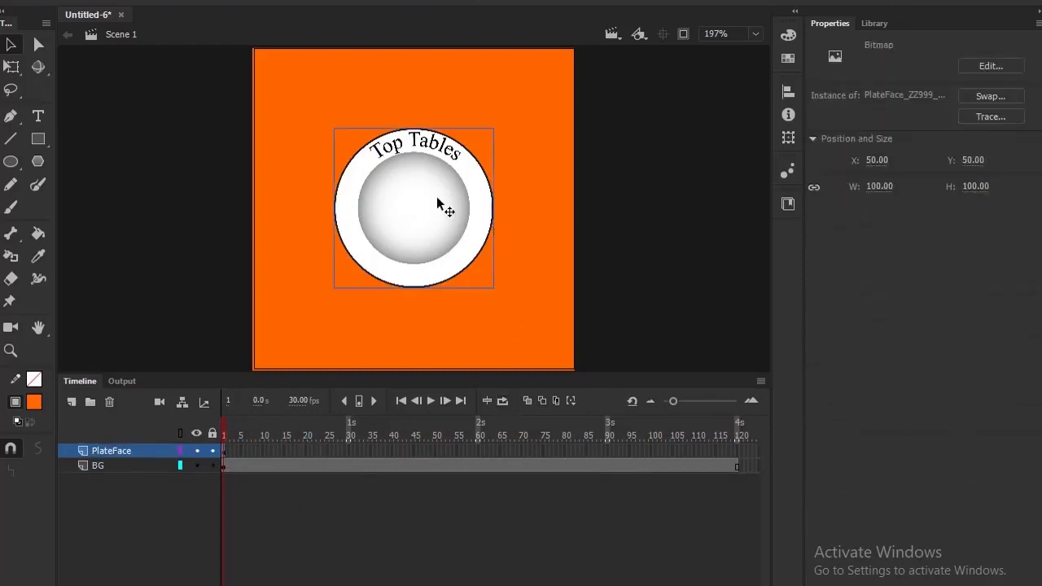
right_click(438, 204)
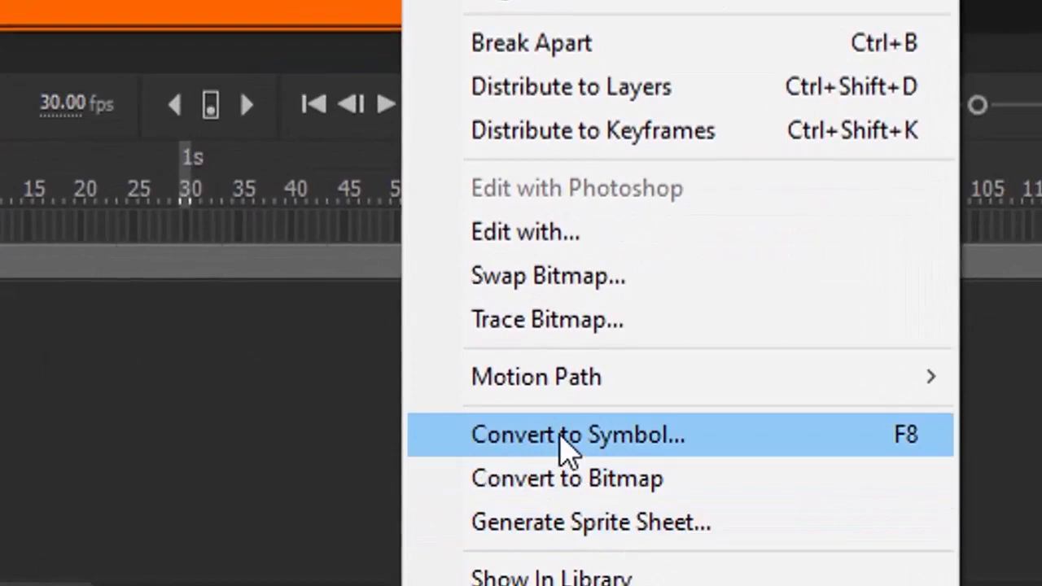
left_click(584, 448)
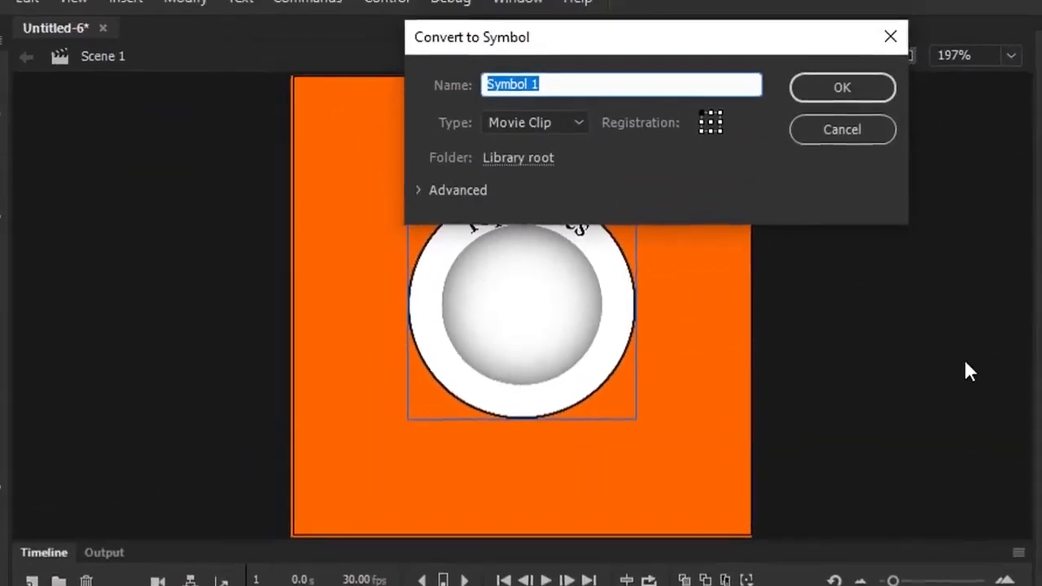
type("Top")
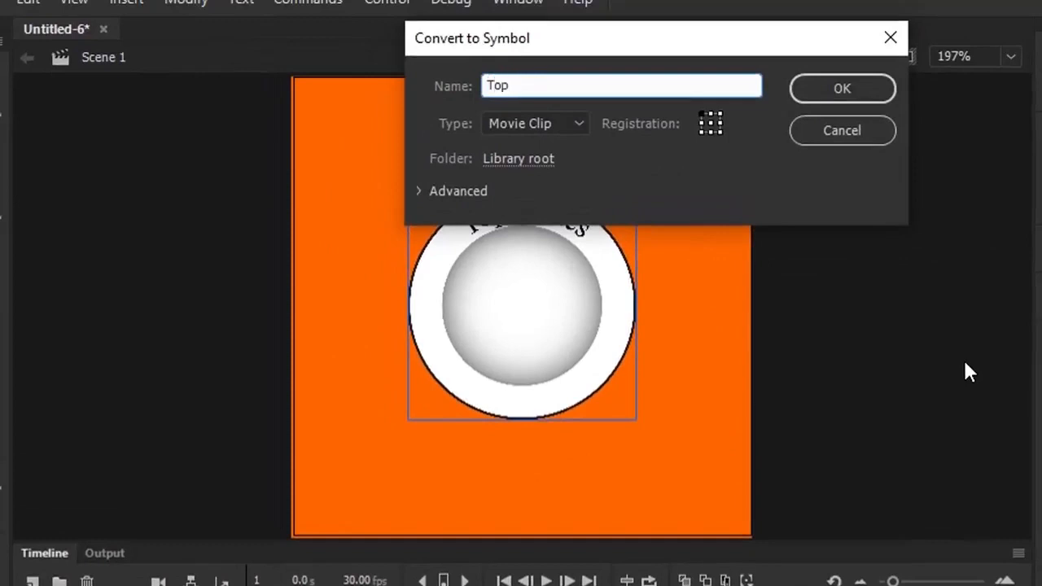
type("Tables")
left_click(839, 88)
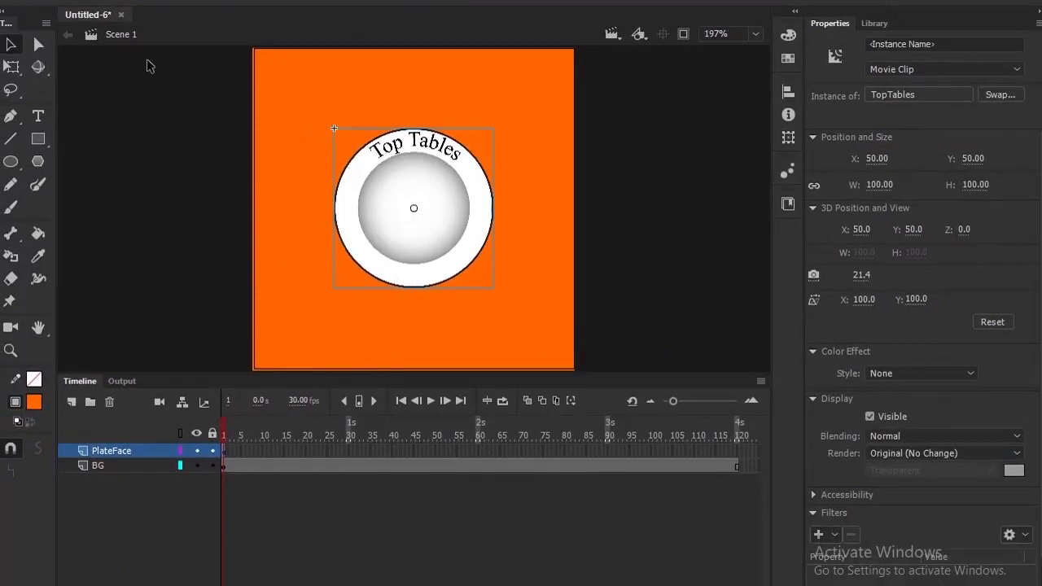
Create a motion tween for the plate symbol and extend its span in the PlateFace layer to frame 120.
left_click(139, 3)
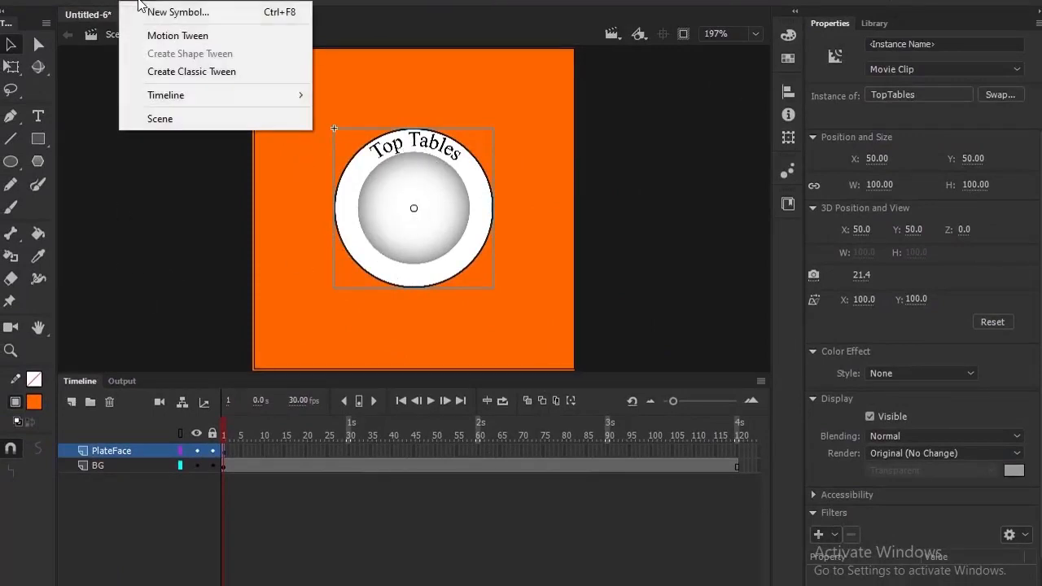
left_click(160, 36)
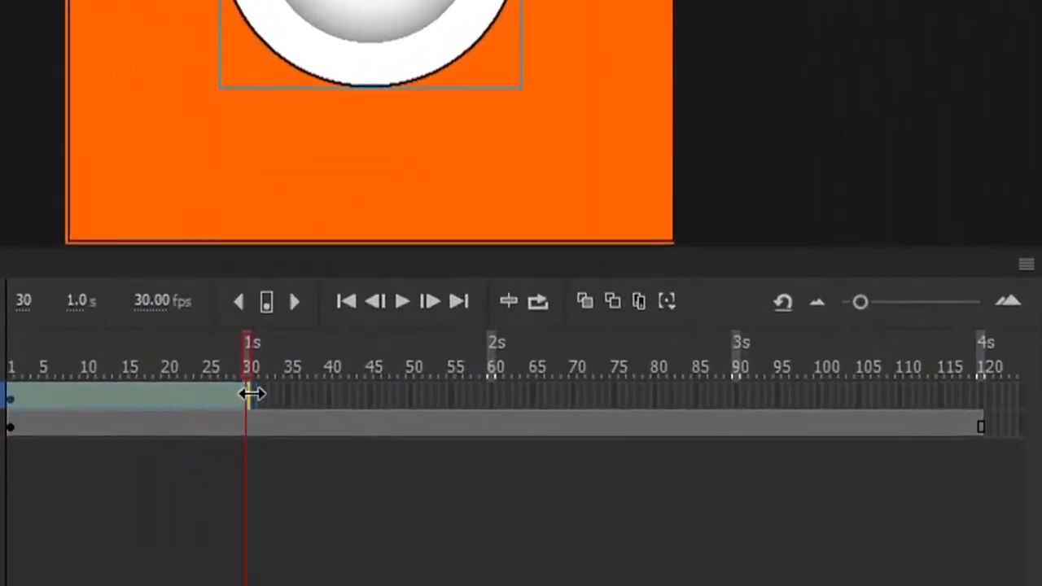
left_click_drag(351, 450, 408, 452)
left_click_drag(359, 400, 983, 427)
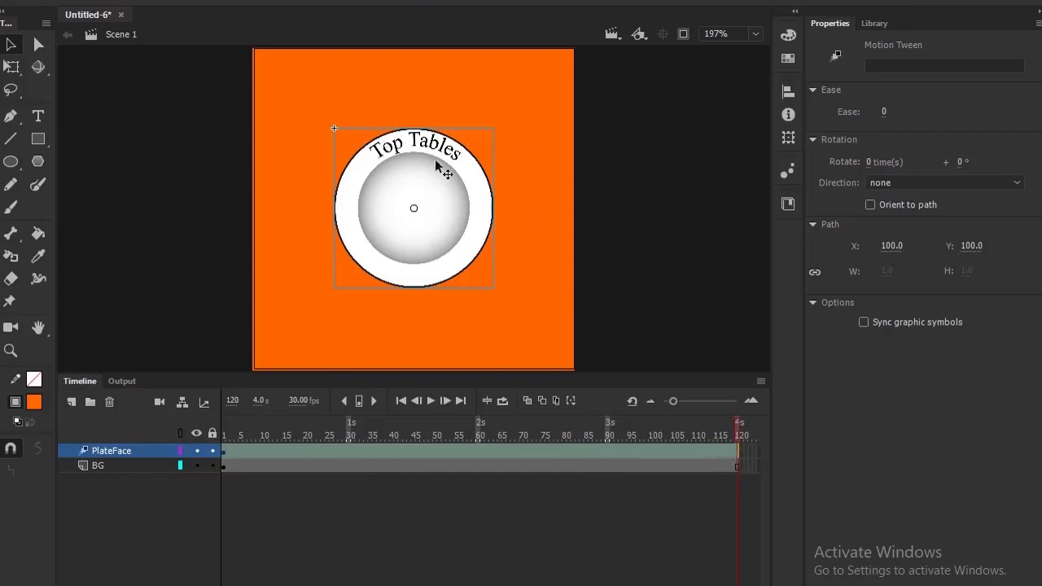
Insert a keyframe for all properties at frame 120 of the PlateFace motion tween.
right_click(736, 453)
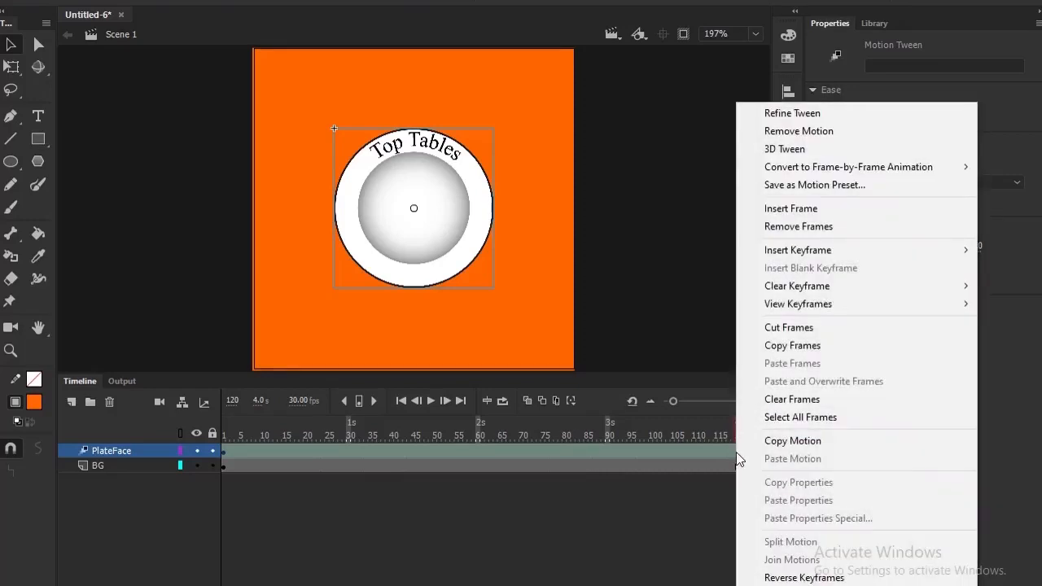
mouse_move(837, 250)
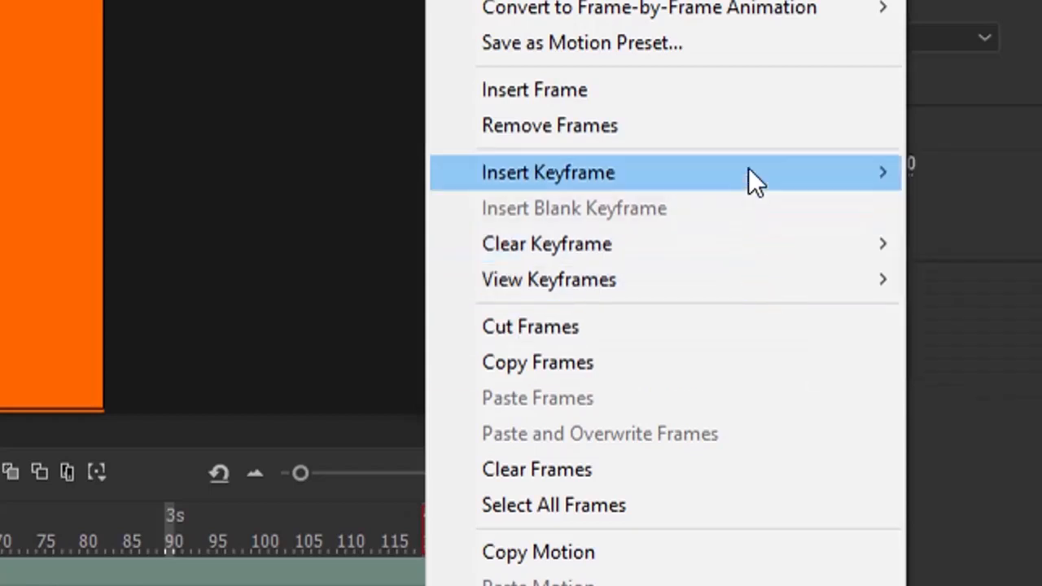
left_click(961, 388)
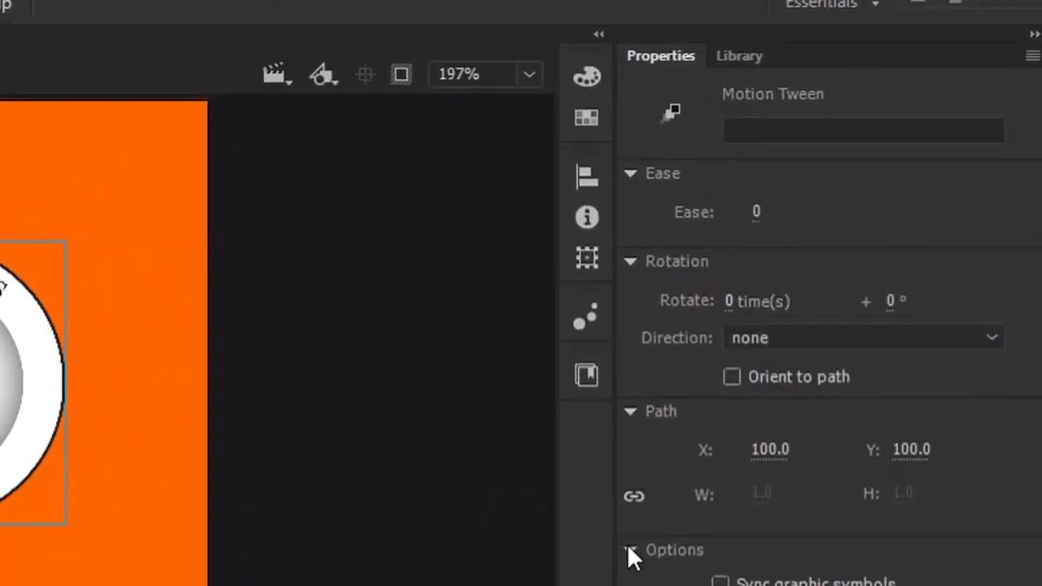
Set the PlateFace motion tween to rotate 2 times in the clockwise (CW) direction.
left_click(729, 301)
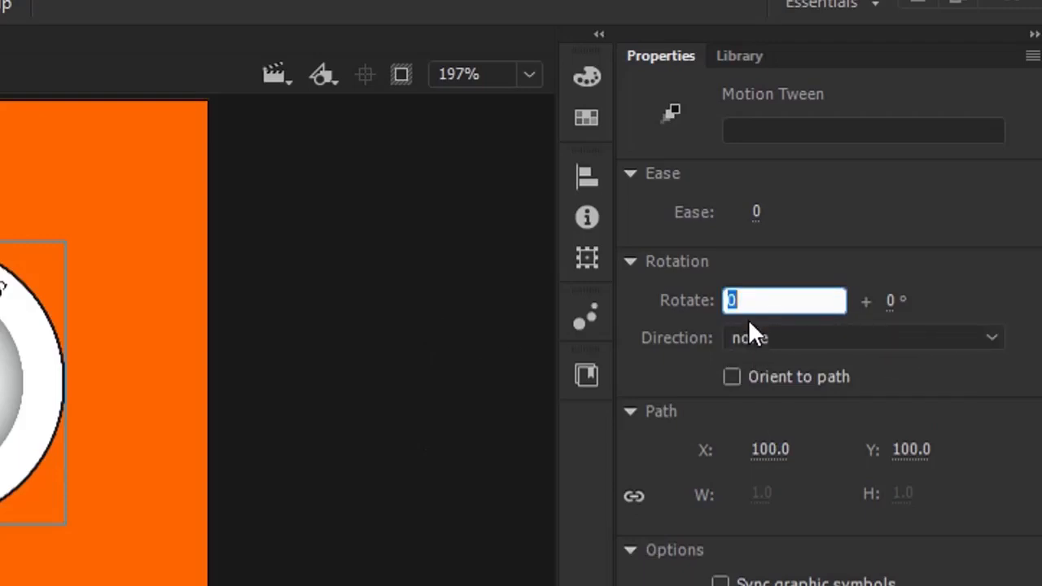
key("Return")
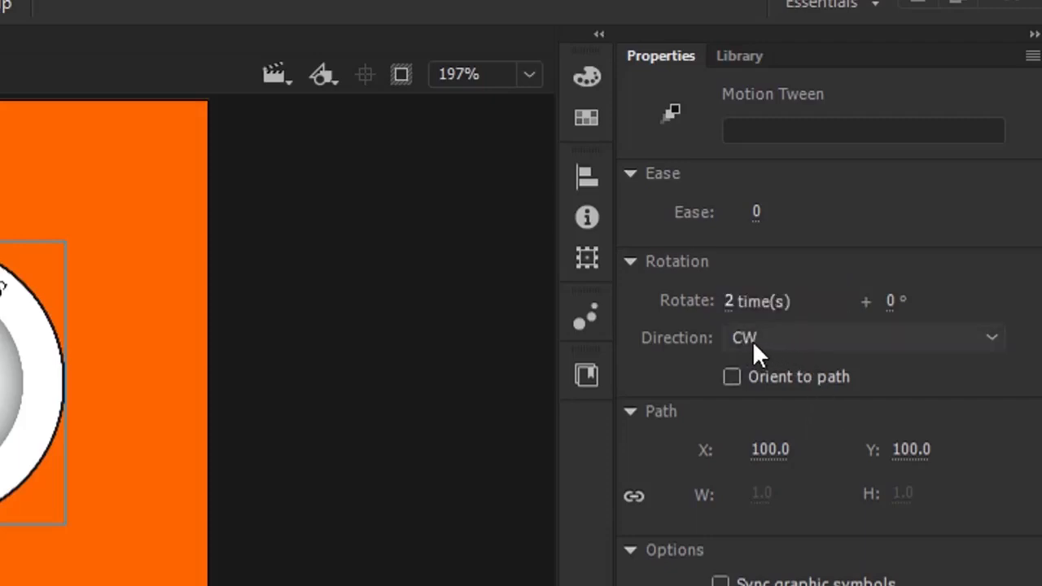
left_click(796, 340)
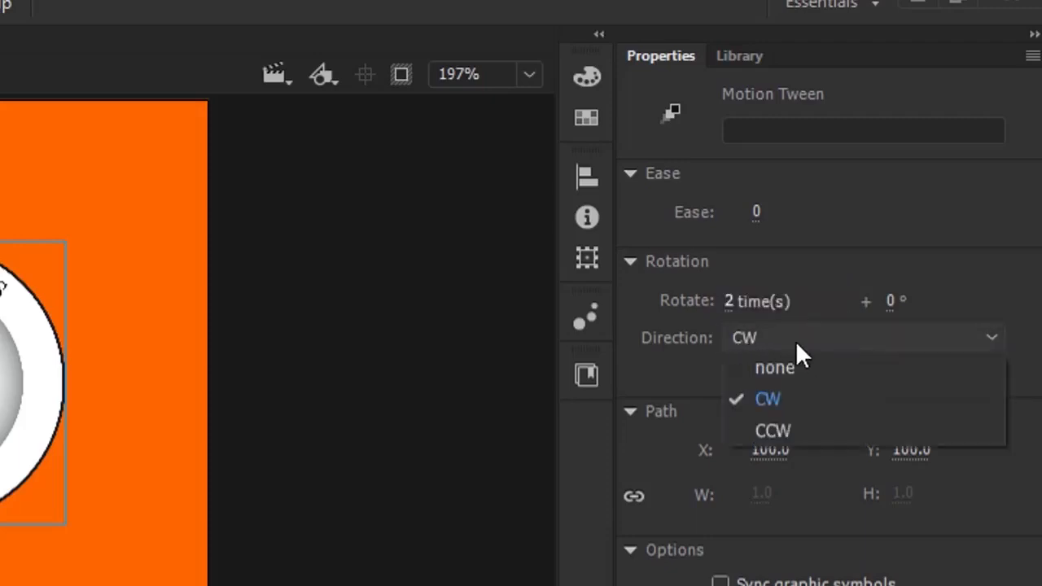
left_click(765, 400)
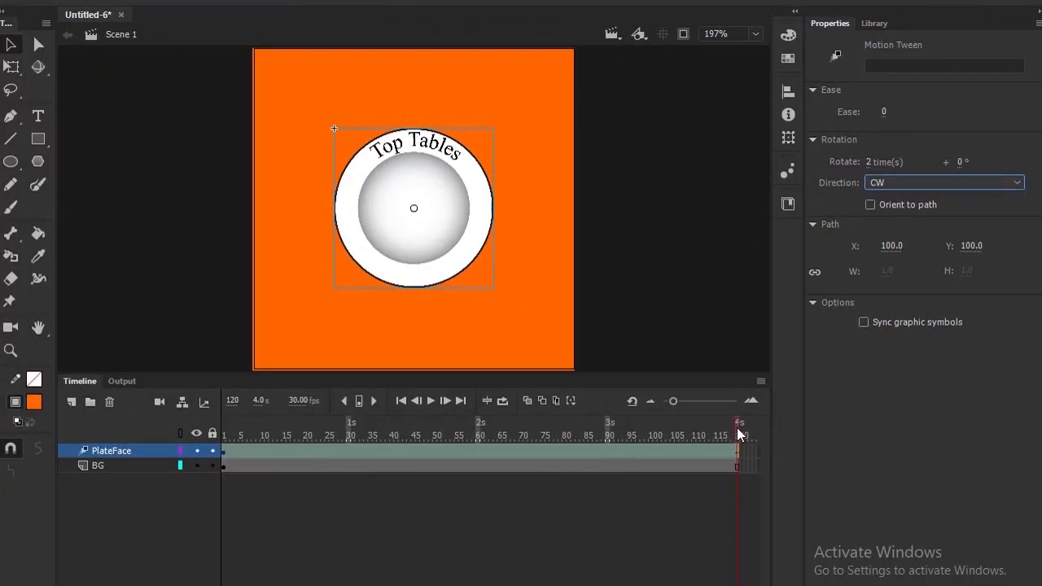
Insert a Scale keyframe at frame 60 of the PlateFace motion tween.
left_click_drag(737, 427, 477, 438)
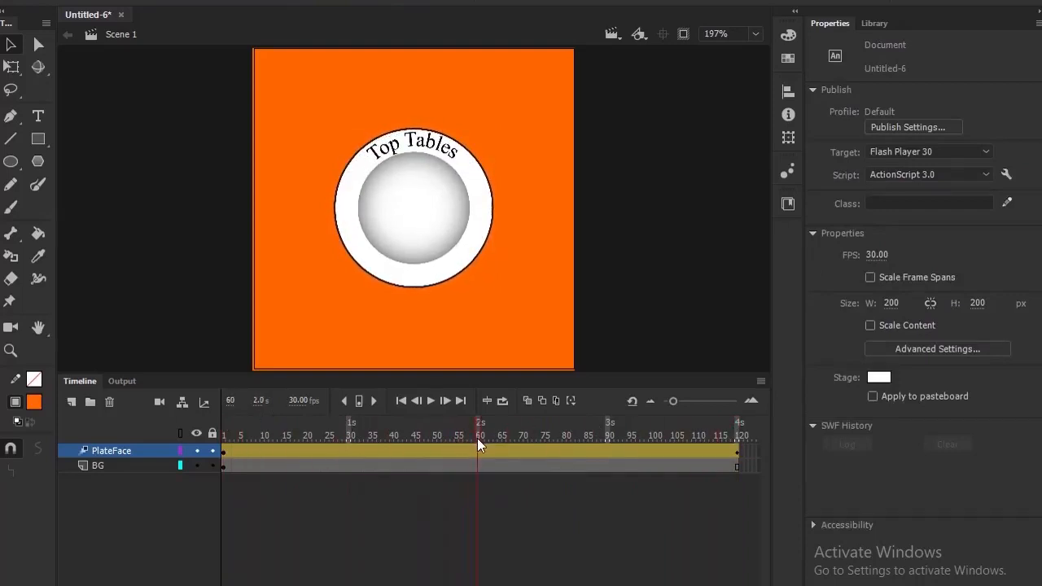
left_click(479, 450)
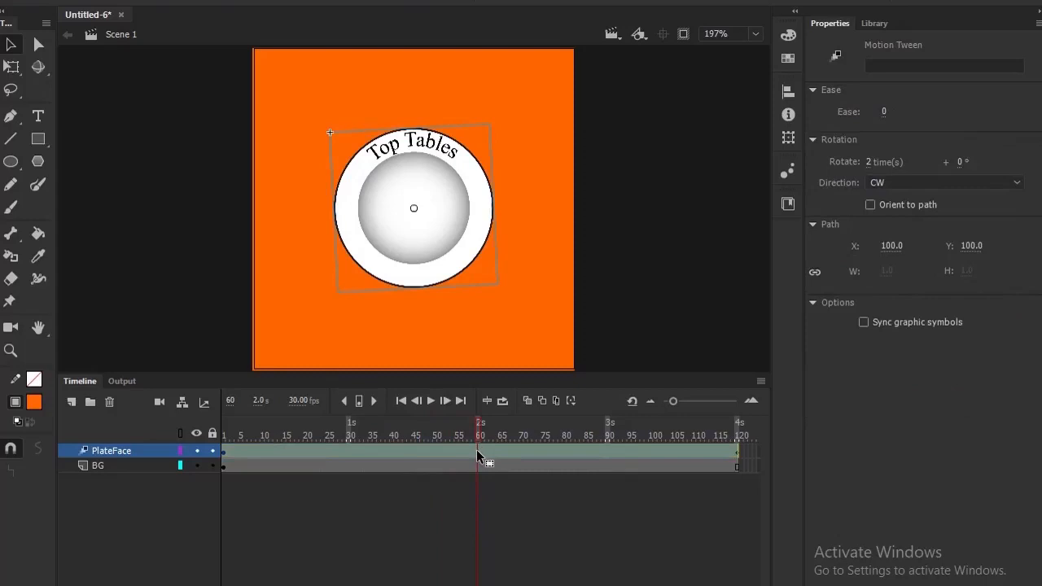
right_click(477, 455)
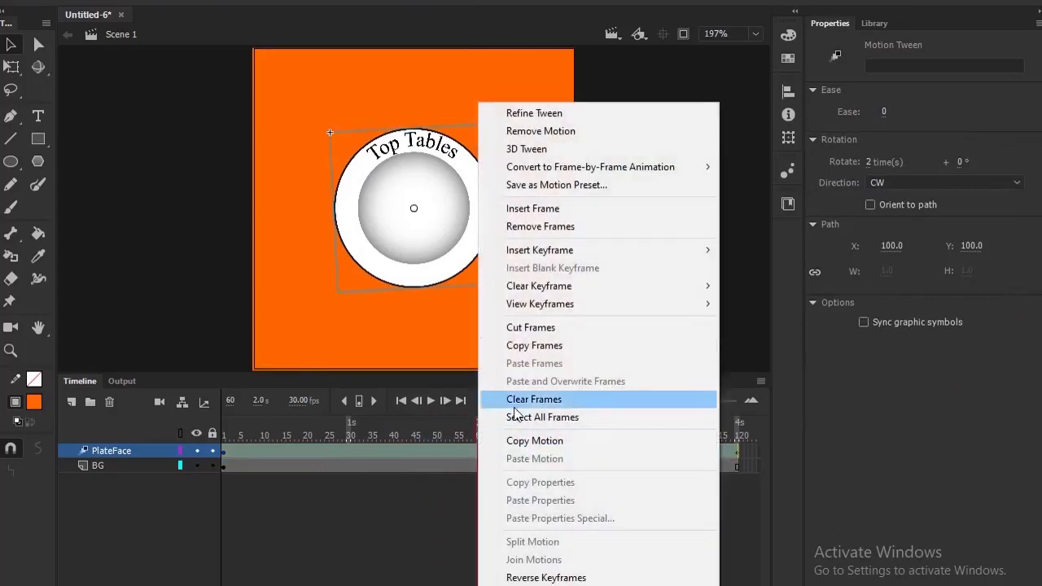
mouse_move(590, 254)
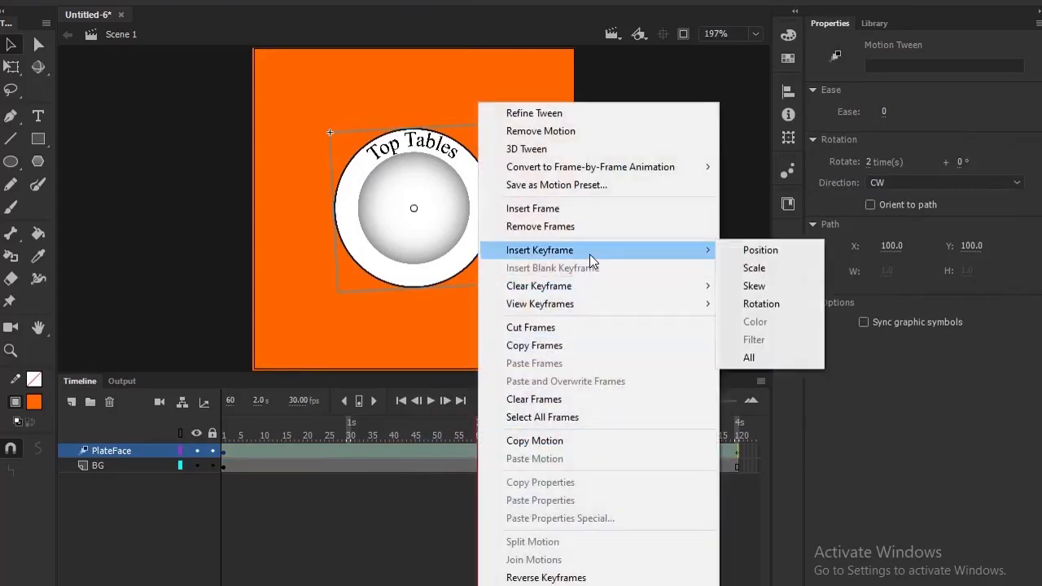
left_click(760, 269)
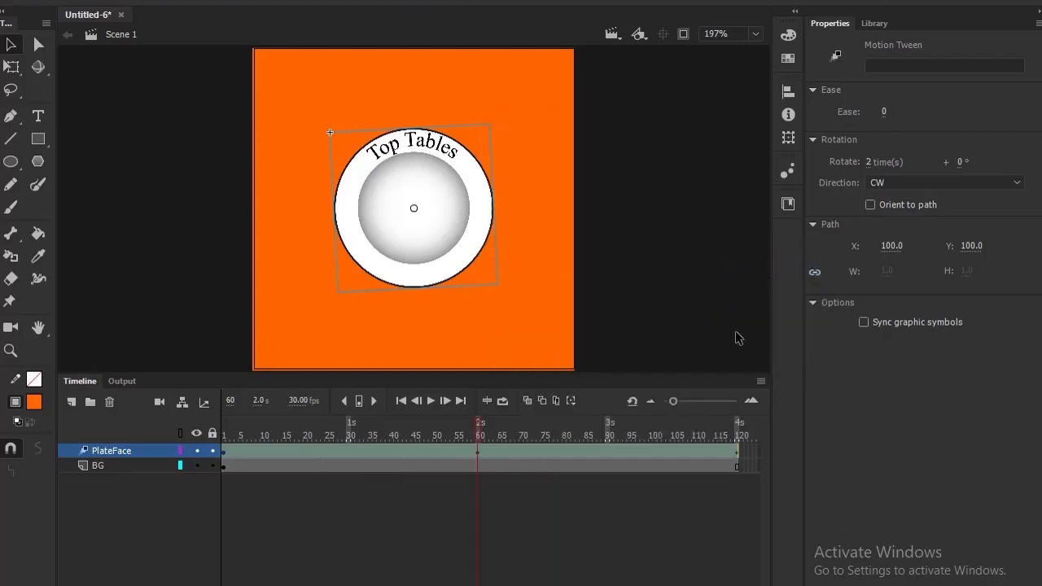
Select the TopTables plate at frame 60 and set its width to 200 with the width and height proportions linked.
left_click(434, 236)
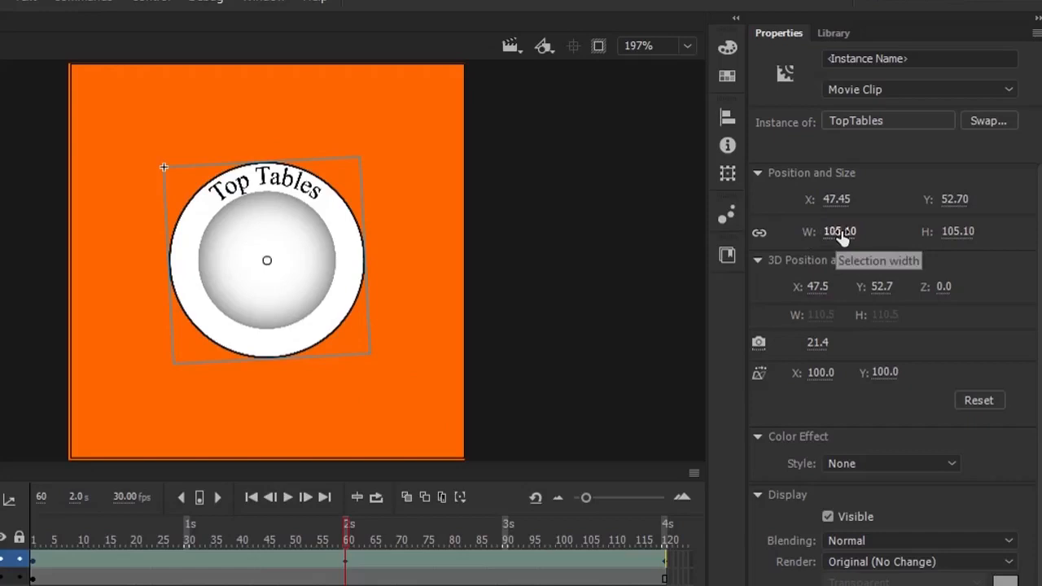
left_click(759, 234)
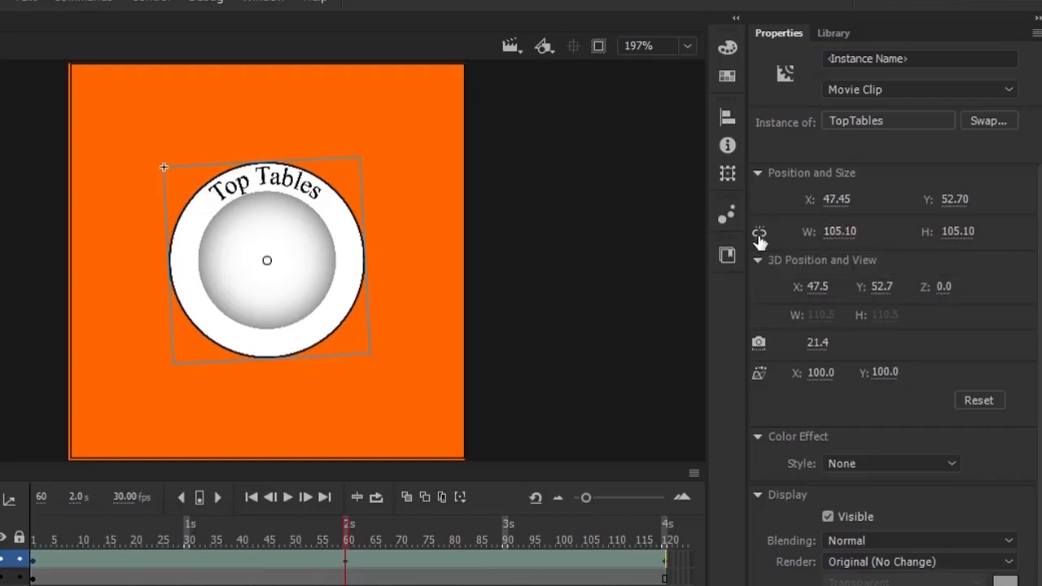
left_click(839, 233)
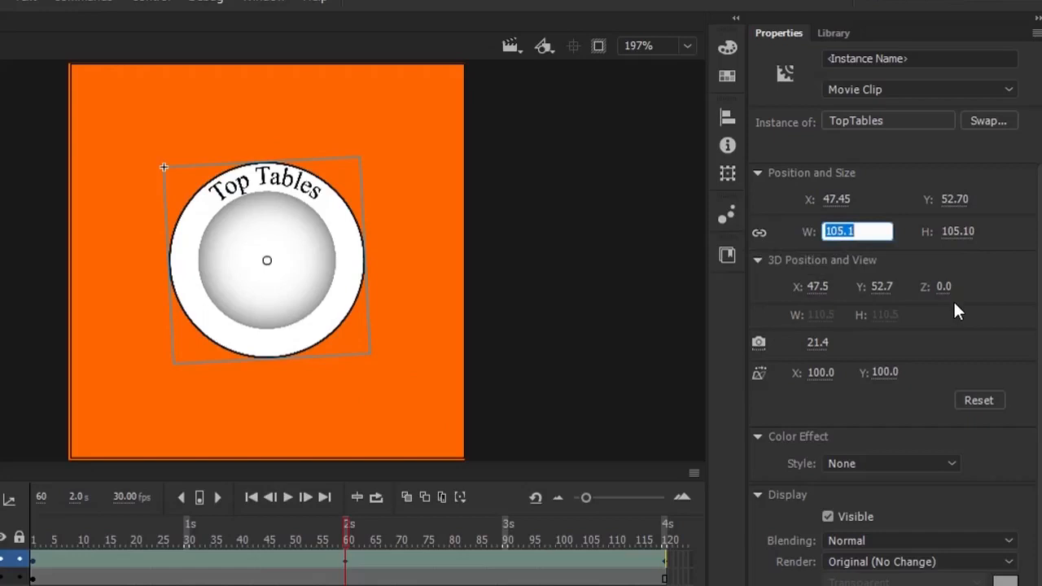
type("200")
key("Return")
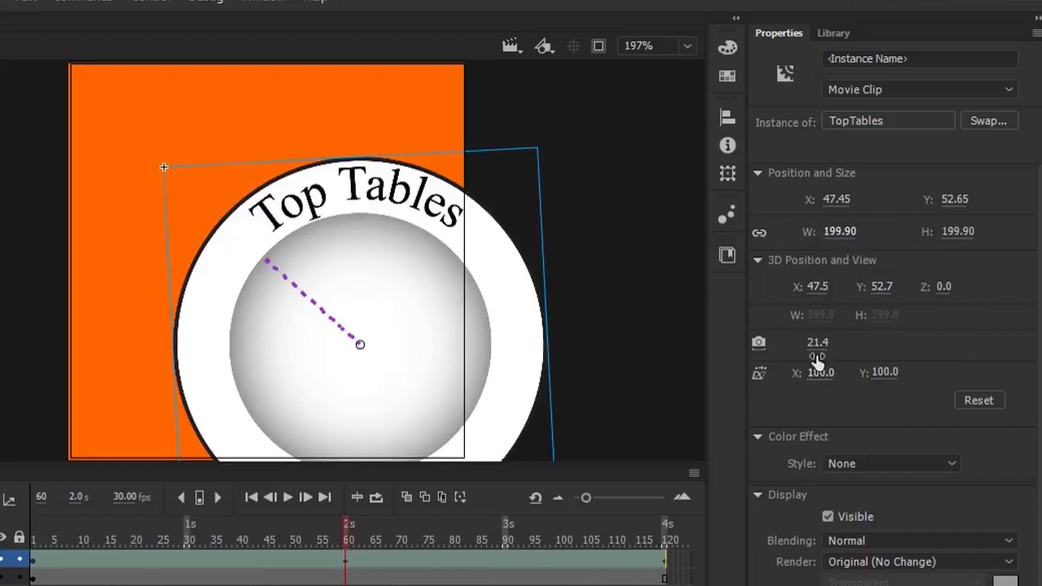
Align the enlarged plate to the horizontal and vertical centre of the stage at frame 60.
left_click(727, 118)
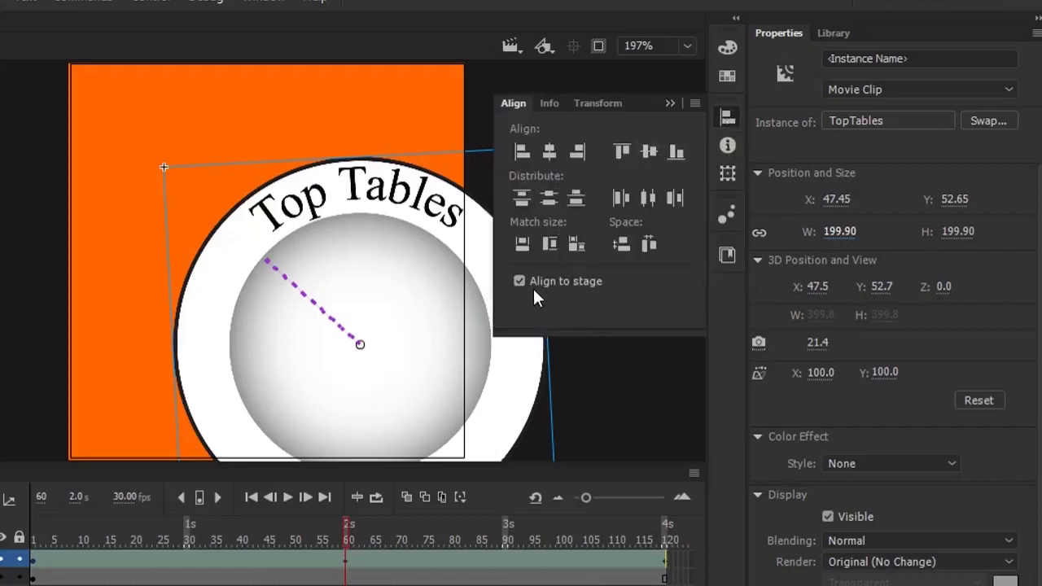
left_click(548, 153)
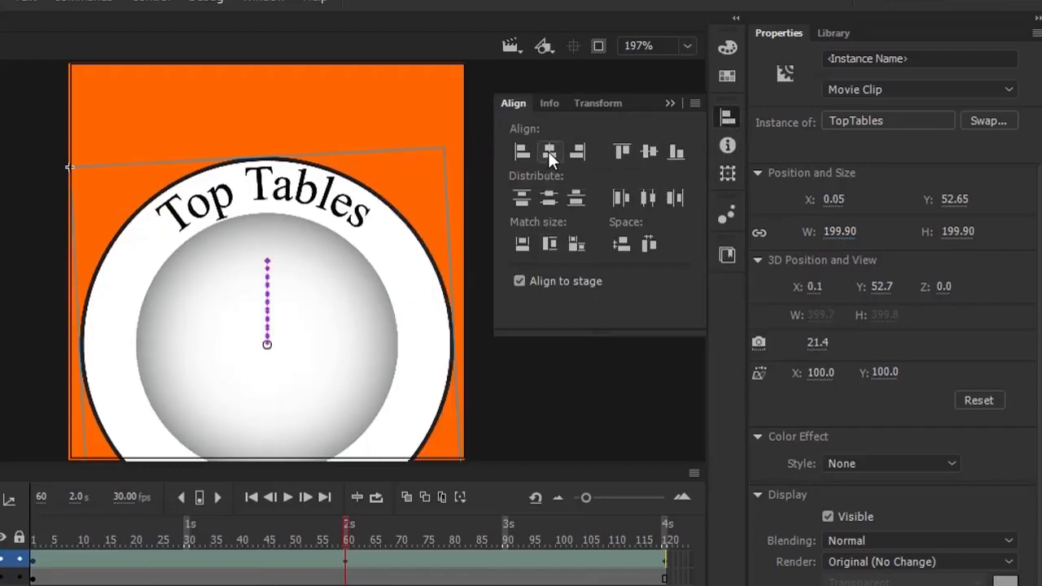
left_click(648, 152)
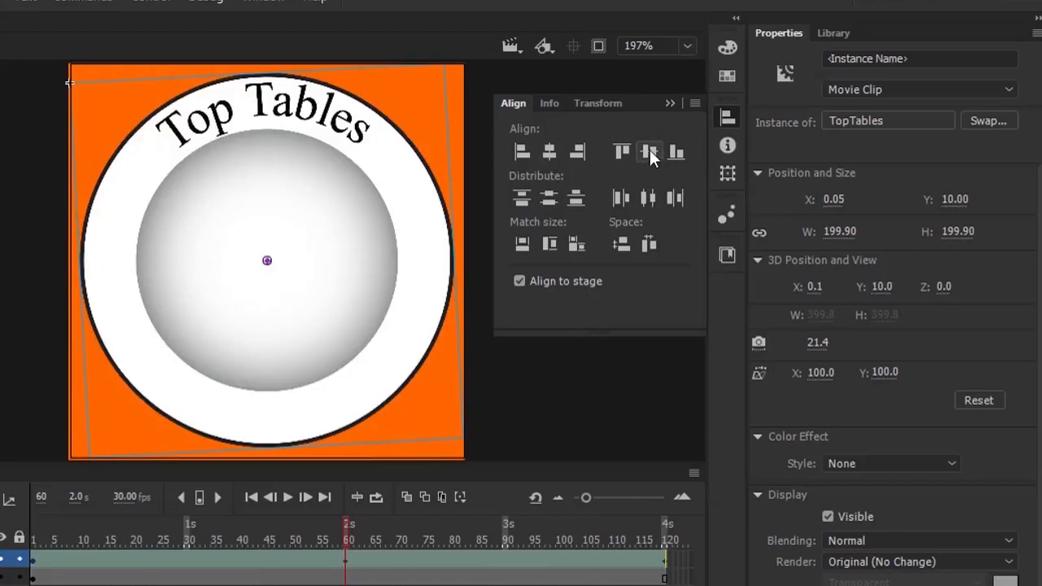
left_click(668, 104)
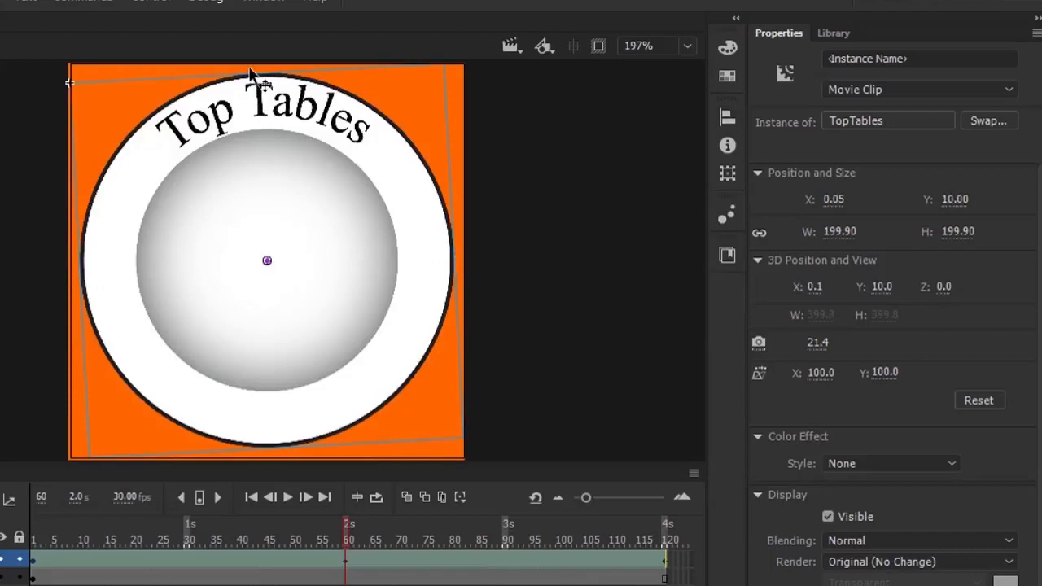
Enlarge the plate at frame 60 to a width of 210, keeping its proportions linked.
left_click(840, 232)
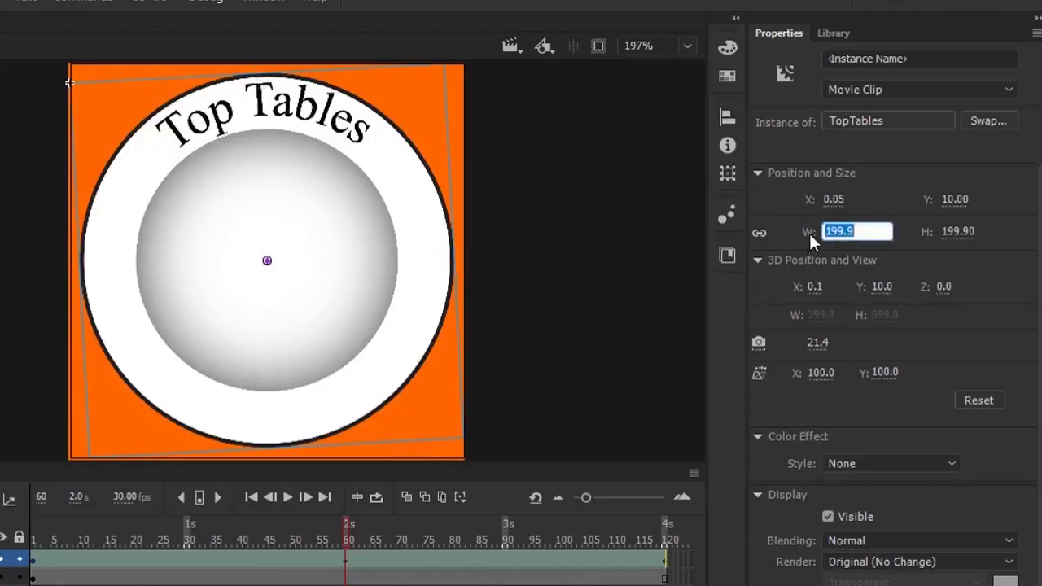
key("Return")
left_click_drag(841, 233, 865, 237)
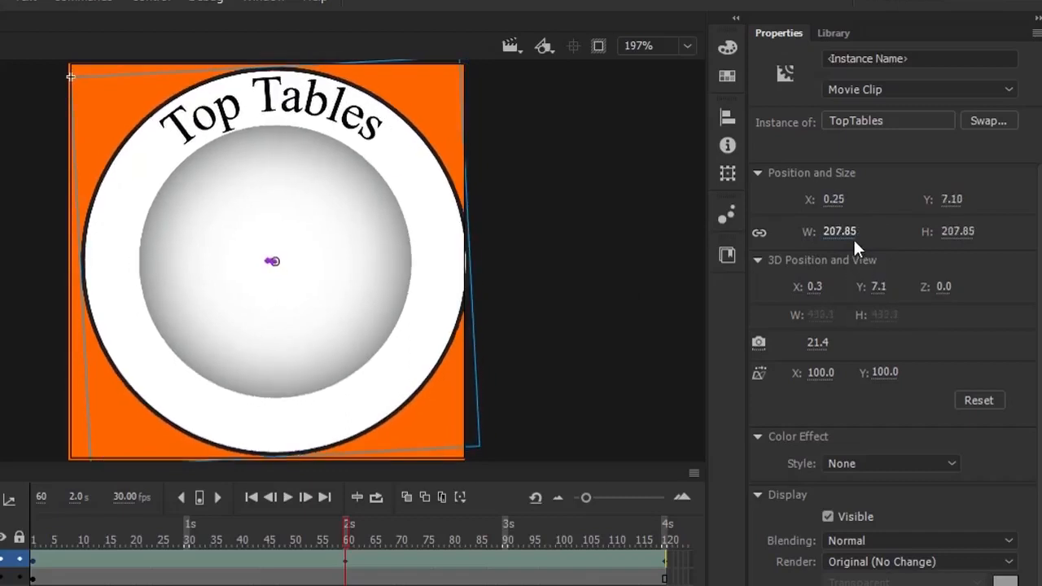
left_click(843, 232)
type("210")
key("Return")
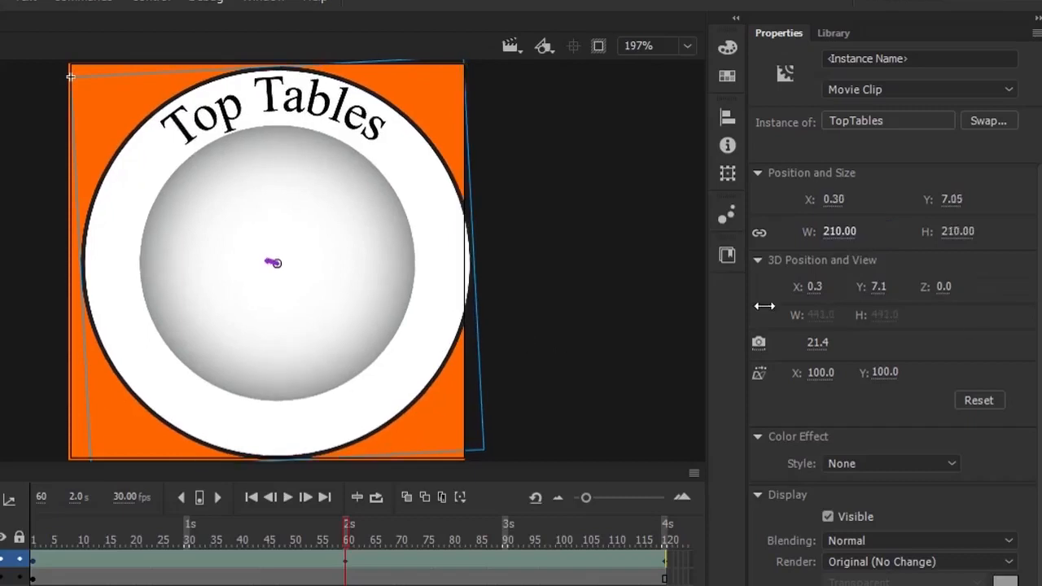
Centre the 210-wide plate horizontally and vertically on the stage, and deselect it.
left_click(731, 122)
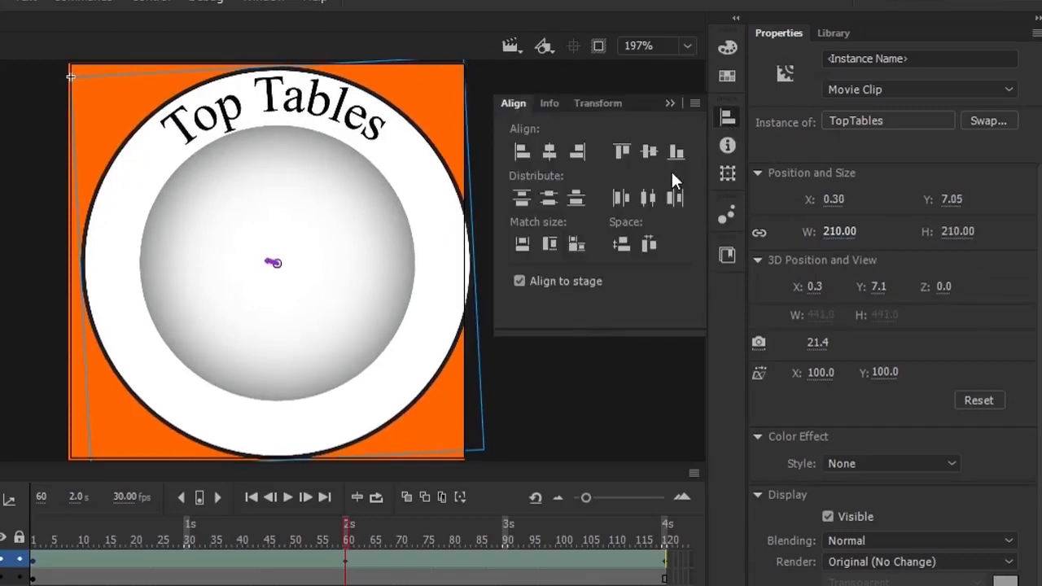
left_click(545, 156)
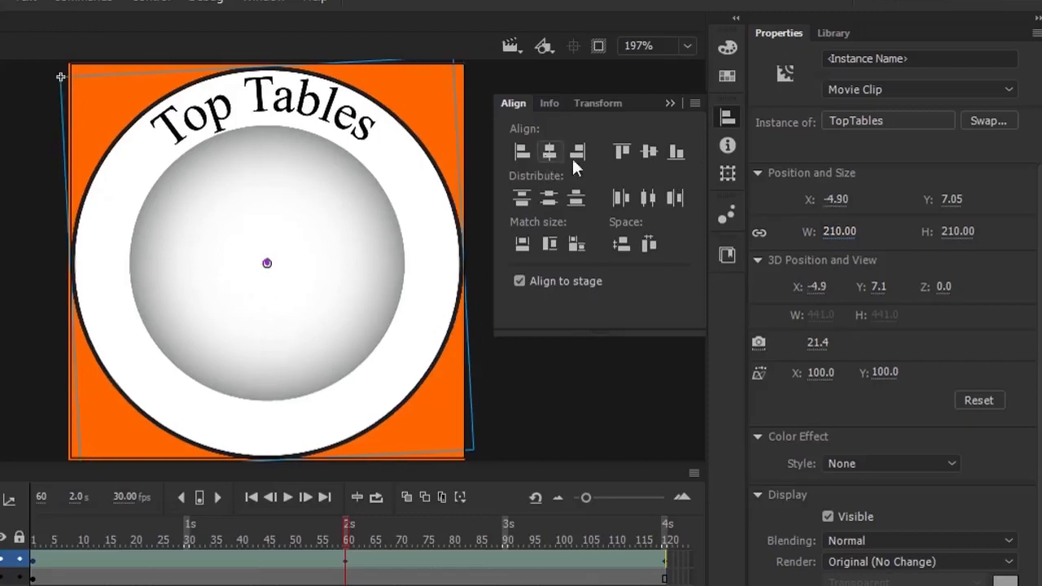
left_click(649, 154)
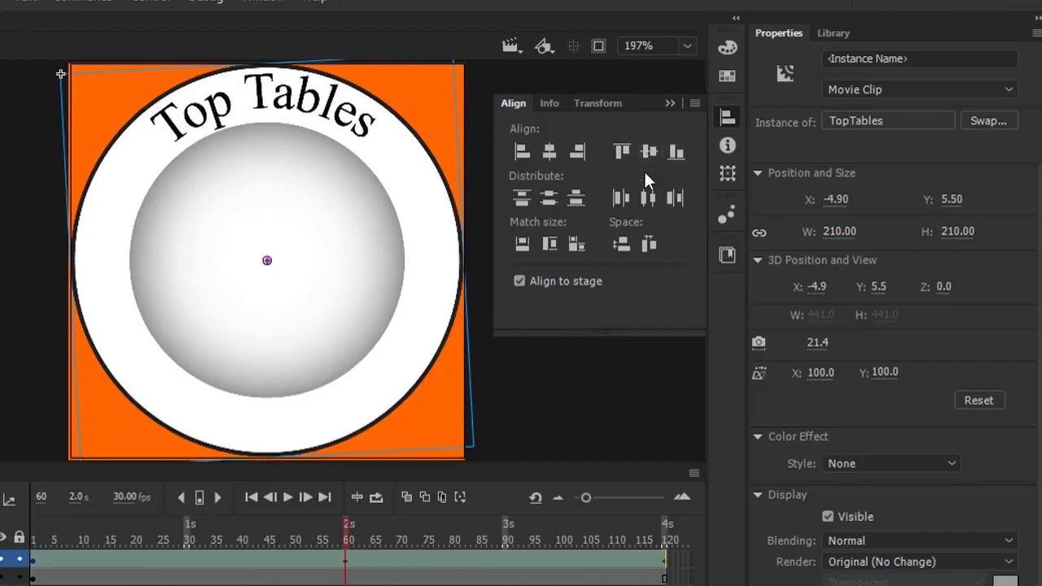
left_click(670, 103)
left_click(545, 254)
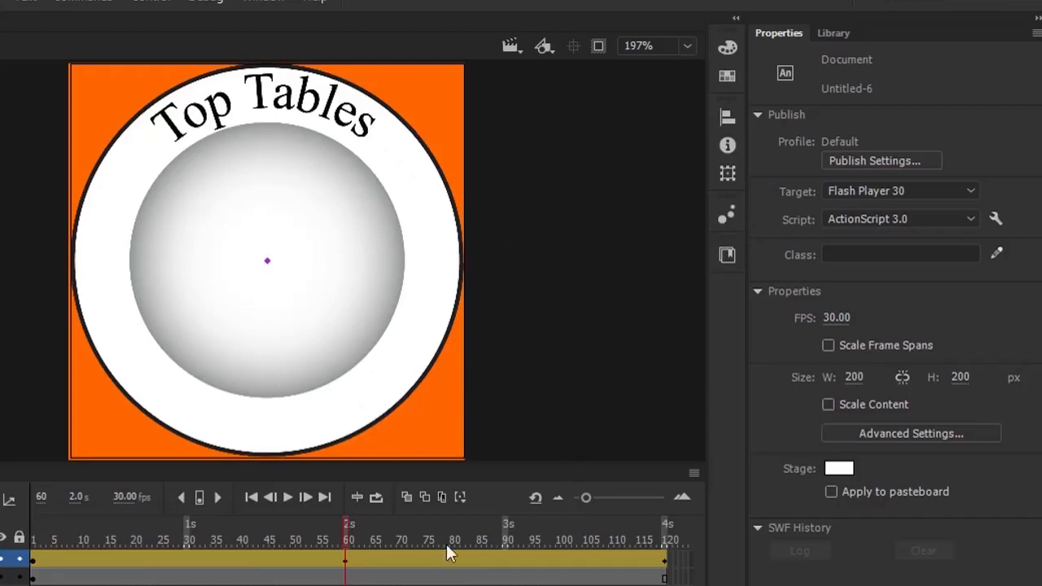
Scrub the animation from frame 1 to frame 120, and test the movie in an enlarged preview before closing it.
left_click_drag(346, 531, 30, 547)
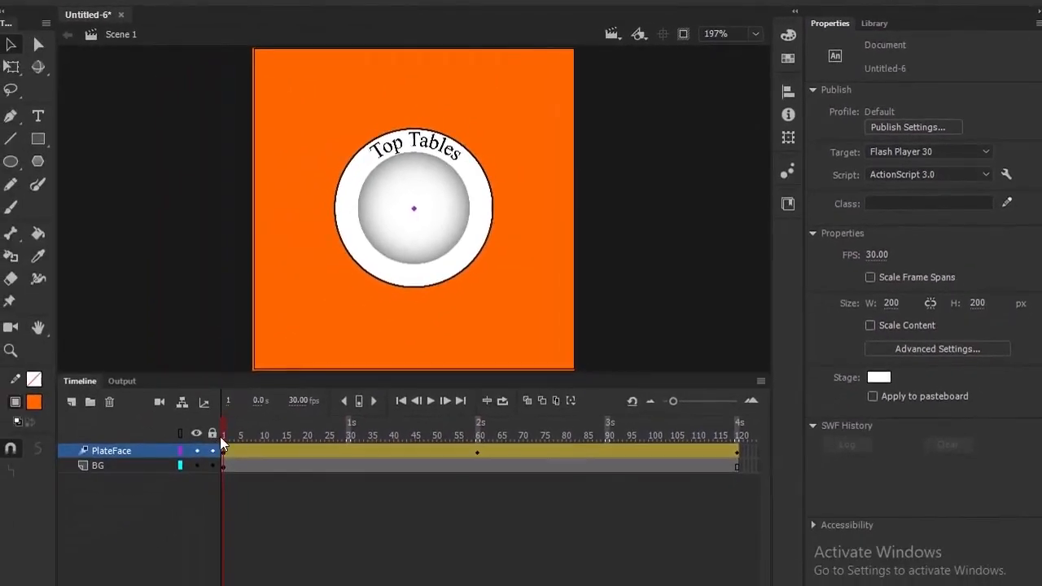
left_click_drag(219, 437, 760, 451)
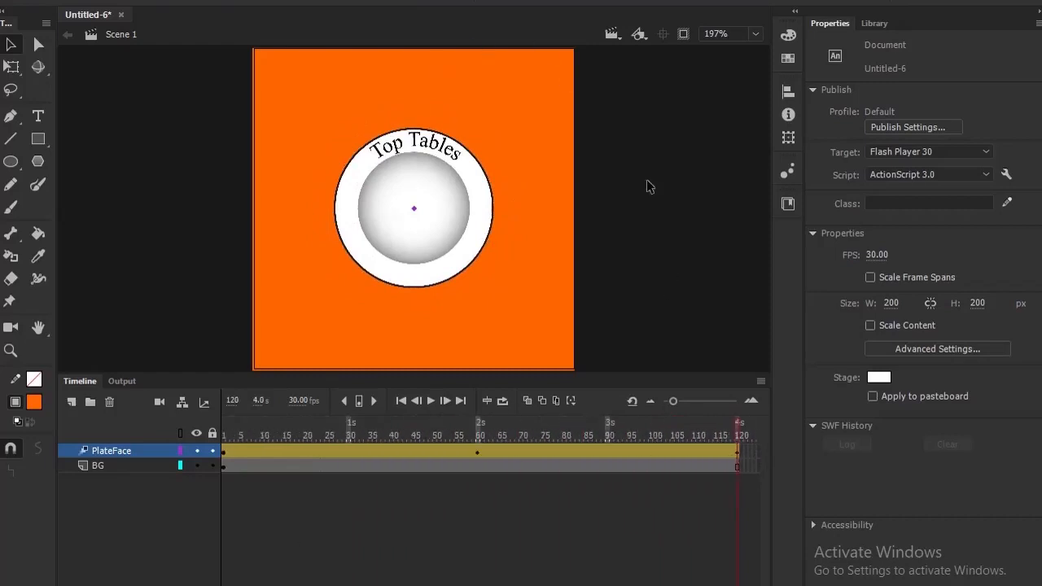
left_click(333, 2)
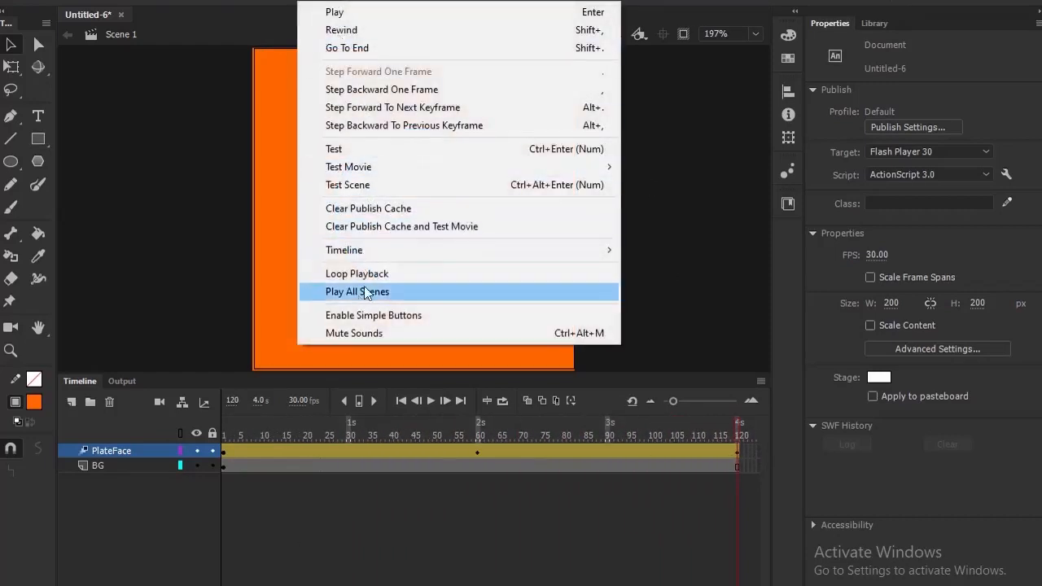
left_click(354, 150)
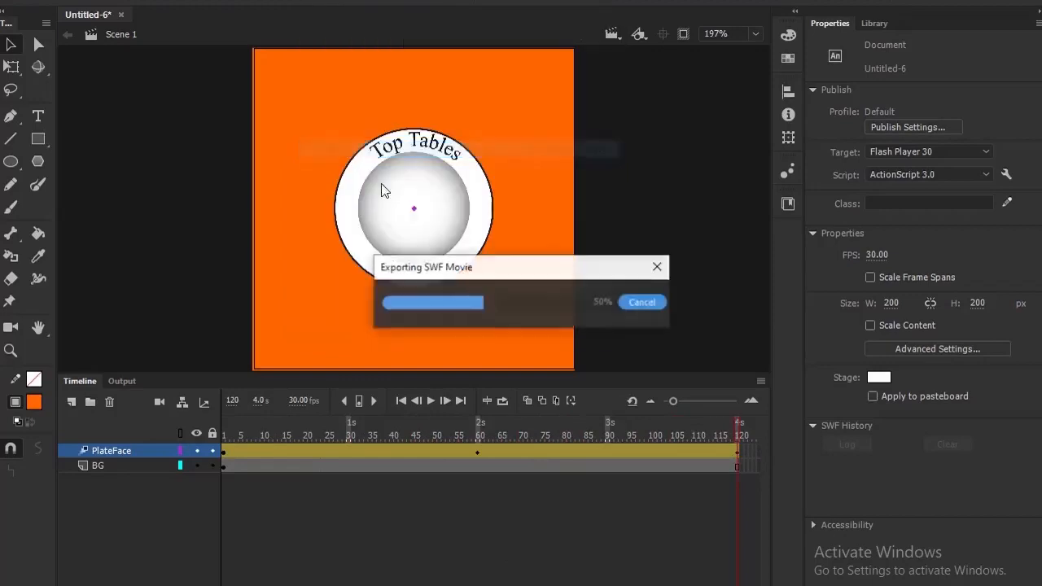
left_click(549, 205)
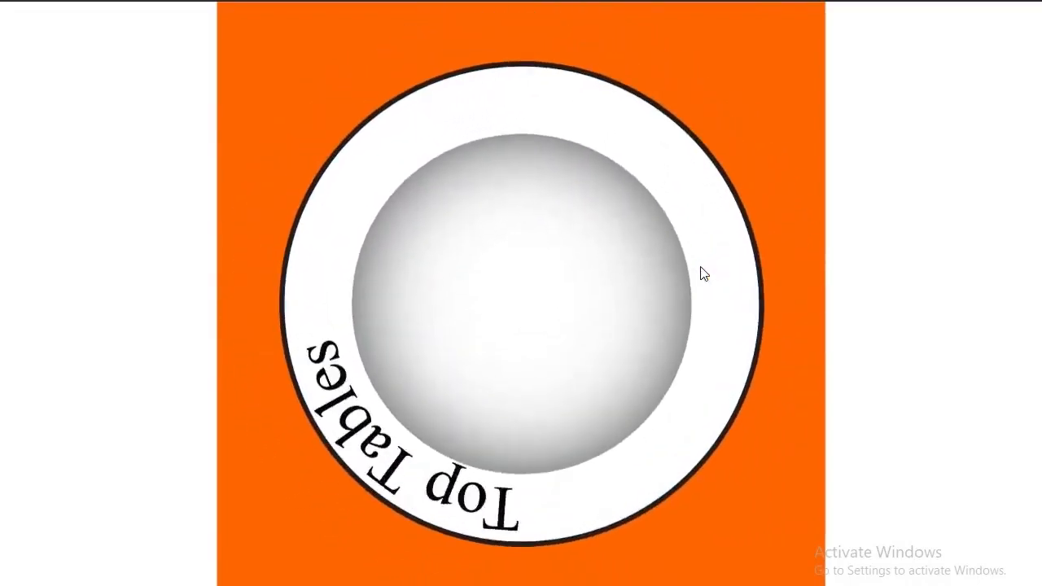
left_click(1033, 3)
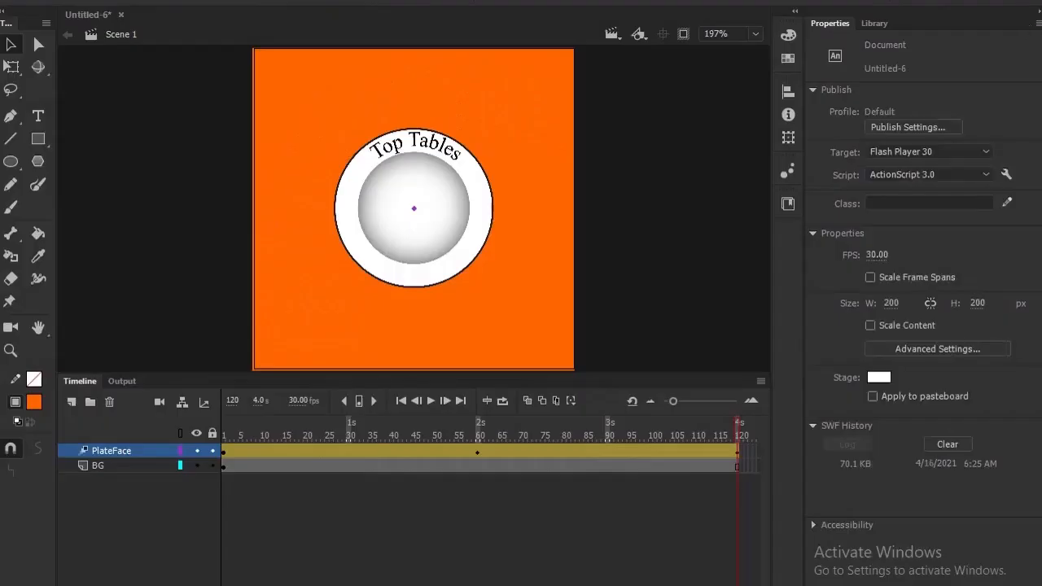
Switch to the 9626_w18_qp_04.pdf exam paper in Acrobat to check the requirements of question 2.
key("super+Tab")
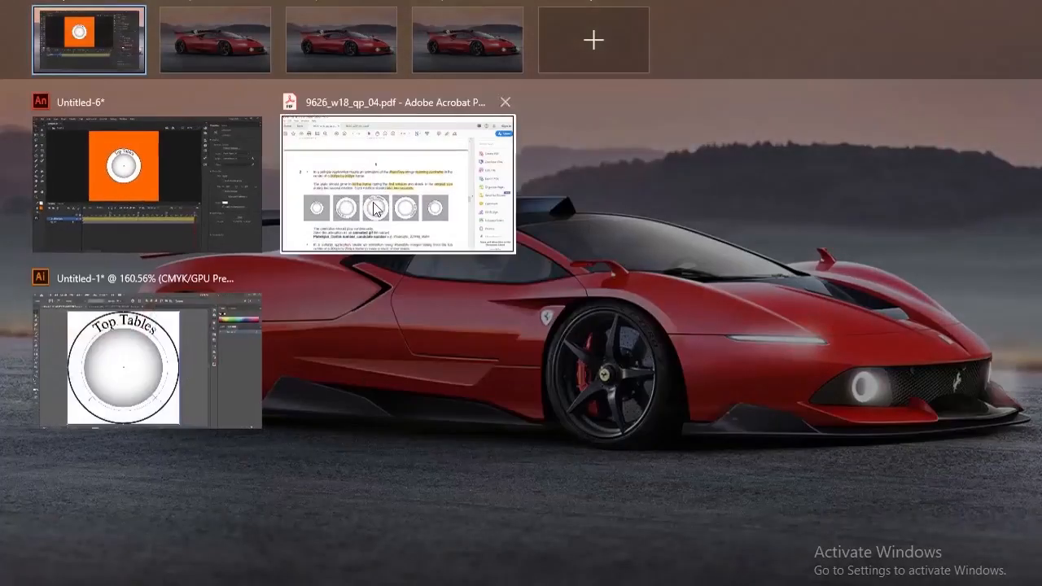
left_click(433, 168)
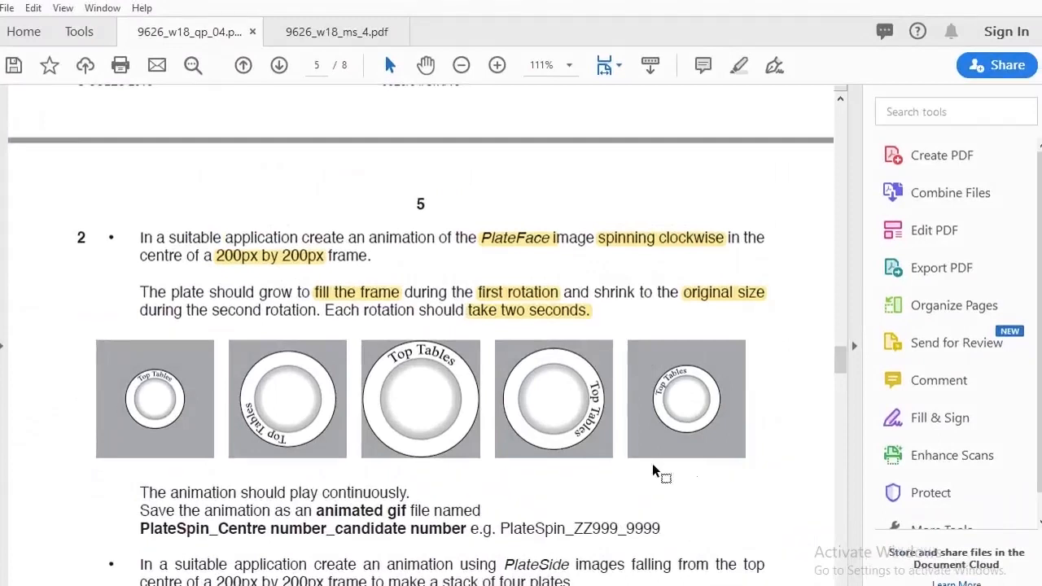
Highlight "The animation should play continuously." in question 2 and select the example file name for the animated GIF.
scroll(692, 464, "down", 5)
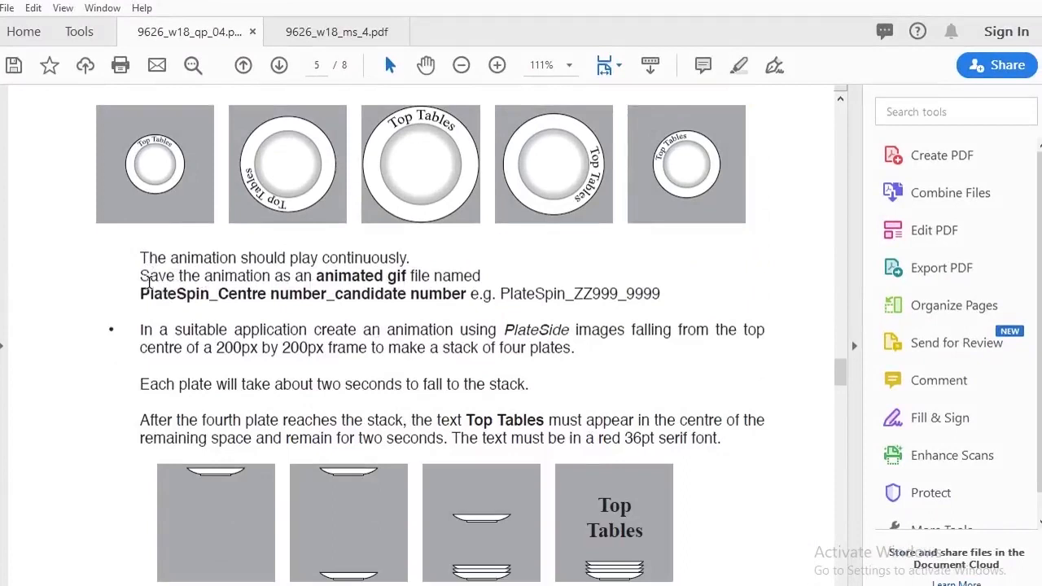
left_click_drag(143, 258, 413, 253)
left_click(432, 233)
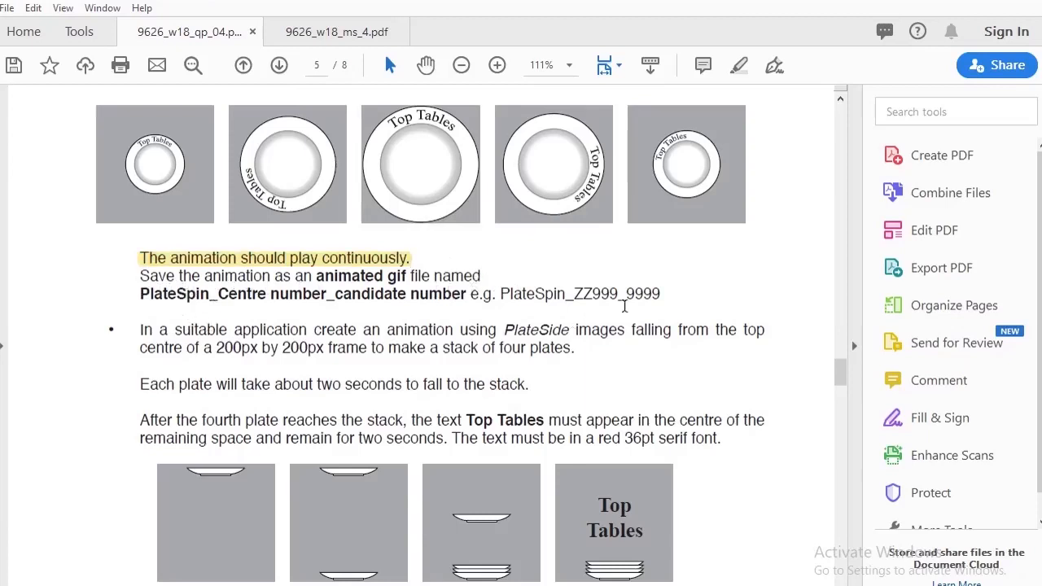
left_click_drag(510, 294, 667, 303)
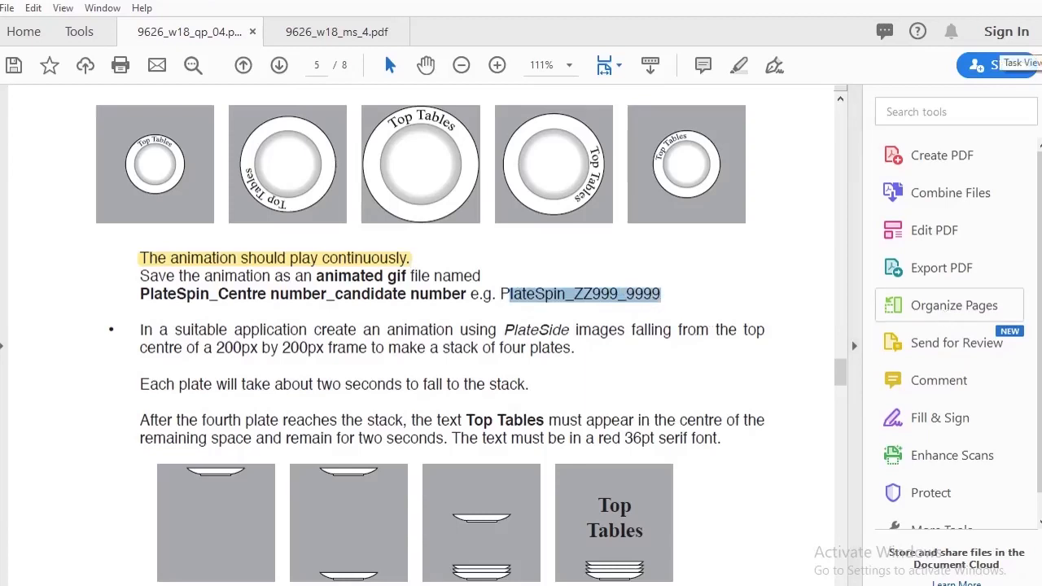
Switch to Animate and open the animated GIF export for the plate animation, keeping the export window in reach.
key("super+Tab")
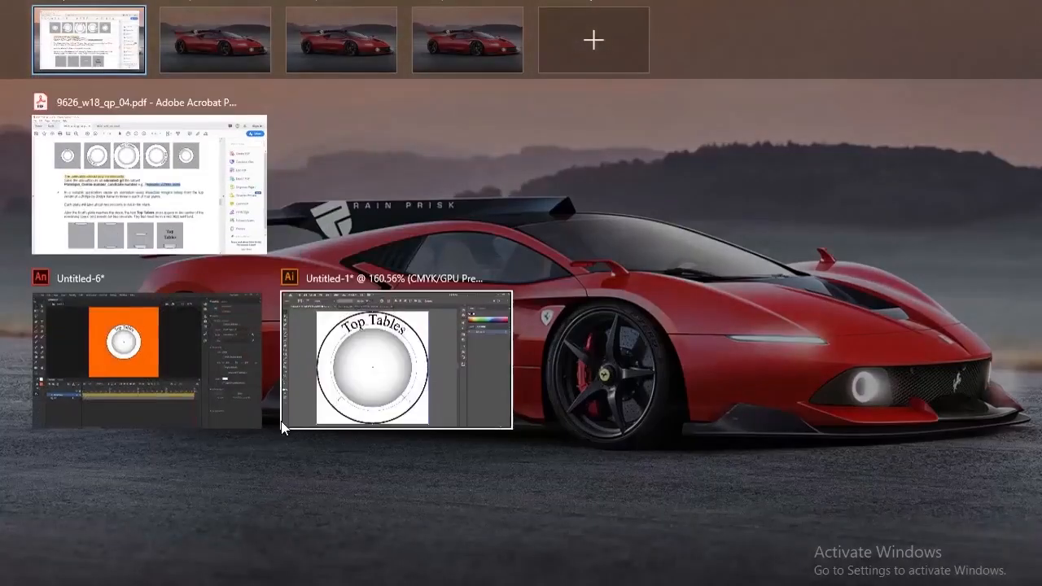
left_click(173, 392)
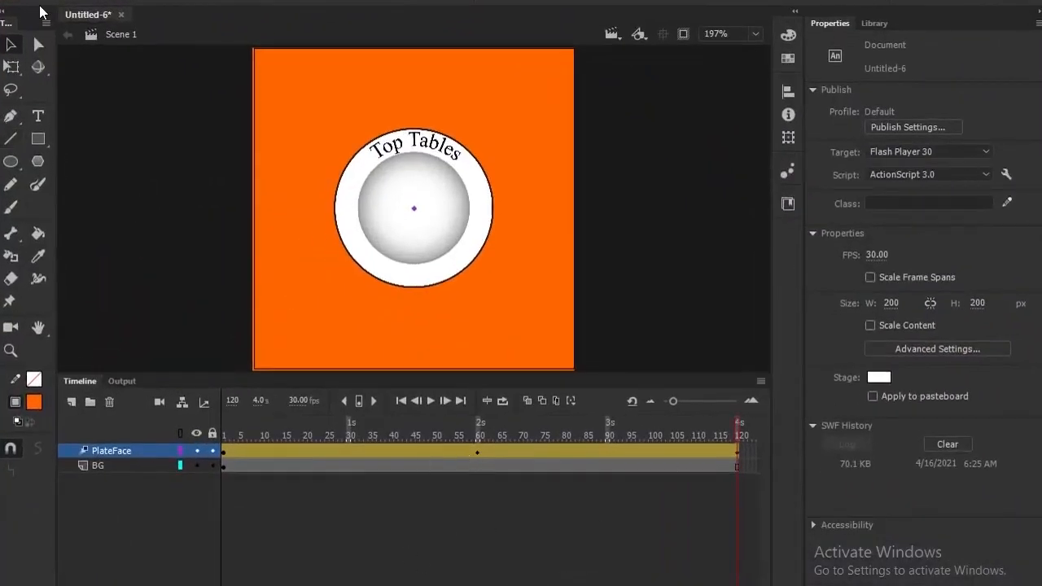
left_click(43, 0)
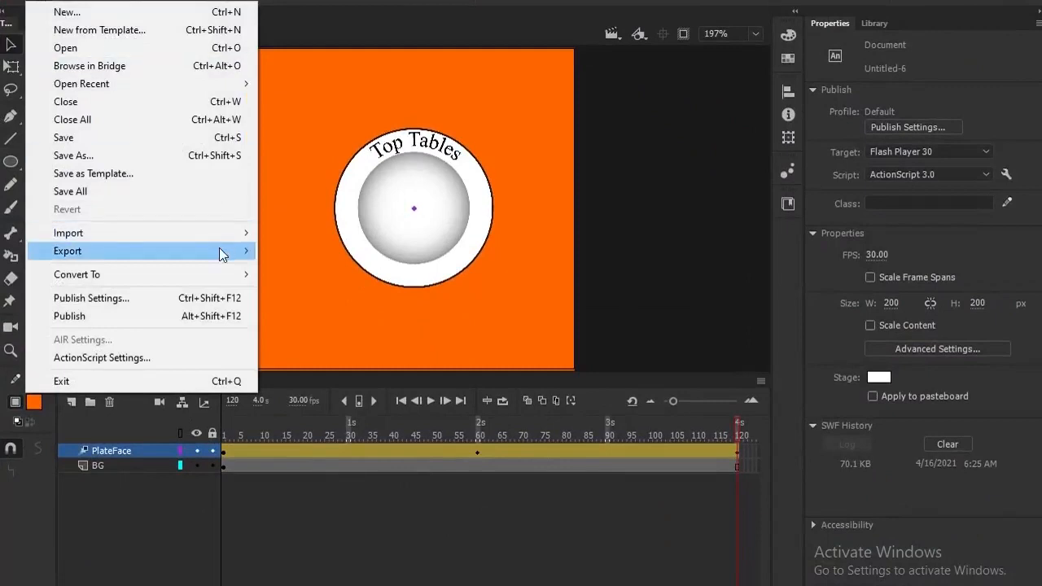
mouse_move(219, 250)
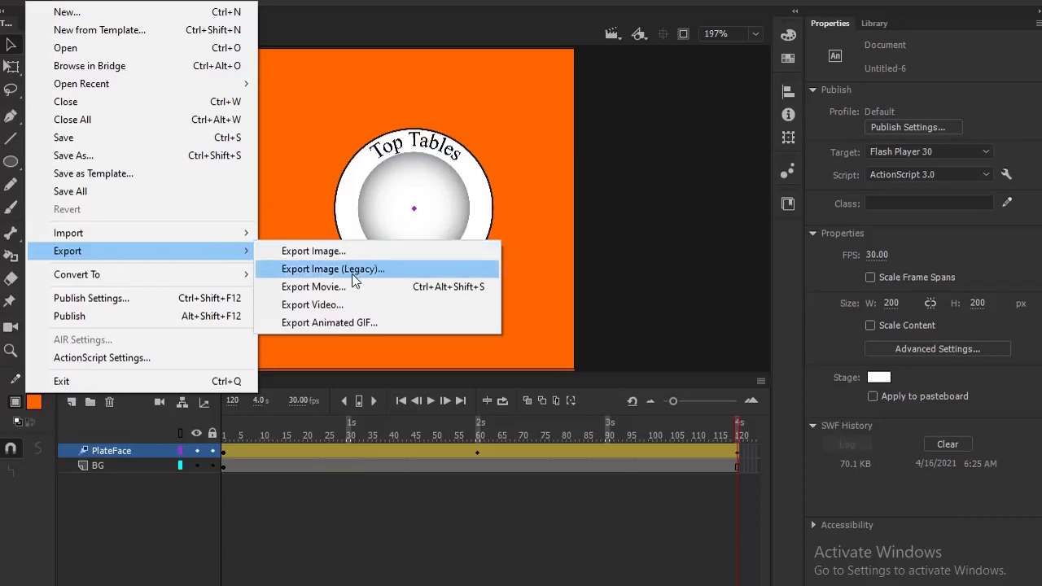
left_click(336, 324)
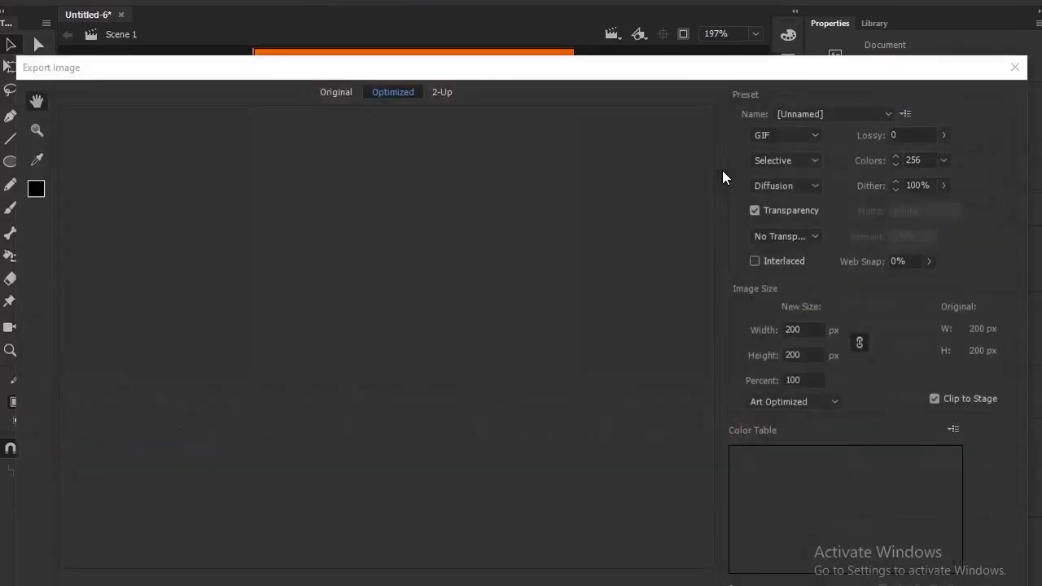
left_click_drag(521, 79, 525, 0)
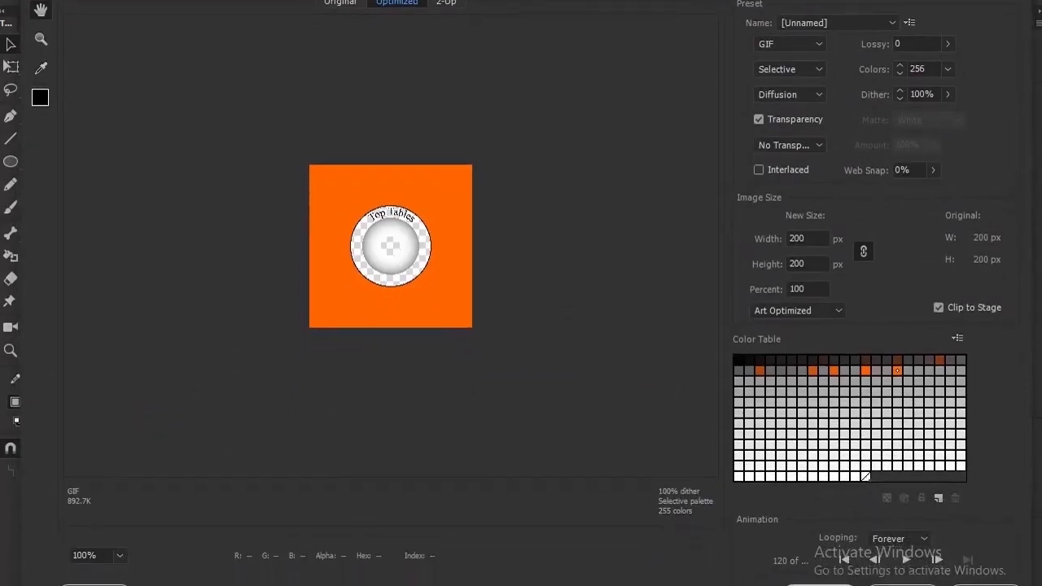
left_click_drag(525, 0, 520, 0)
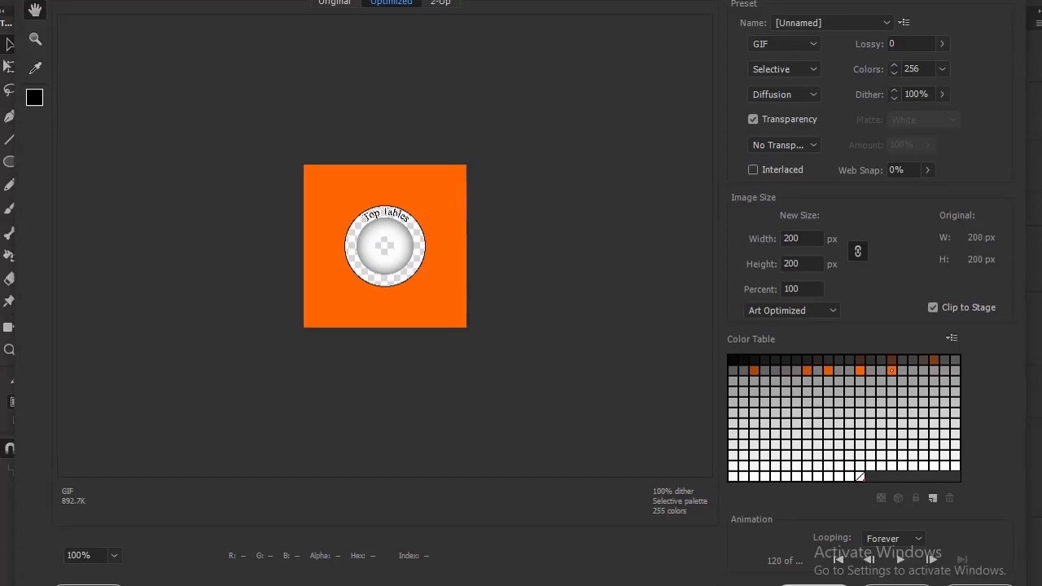
left_click_drag(519, 0, 511, 2)
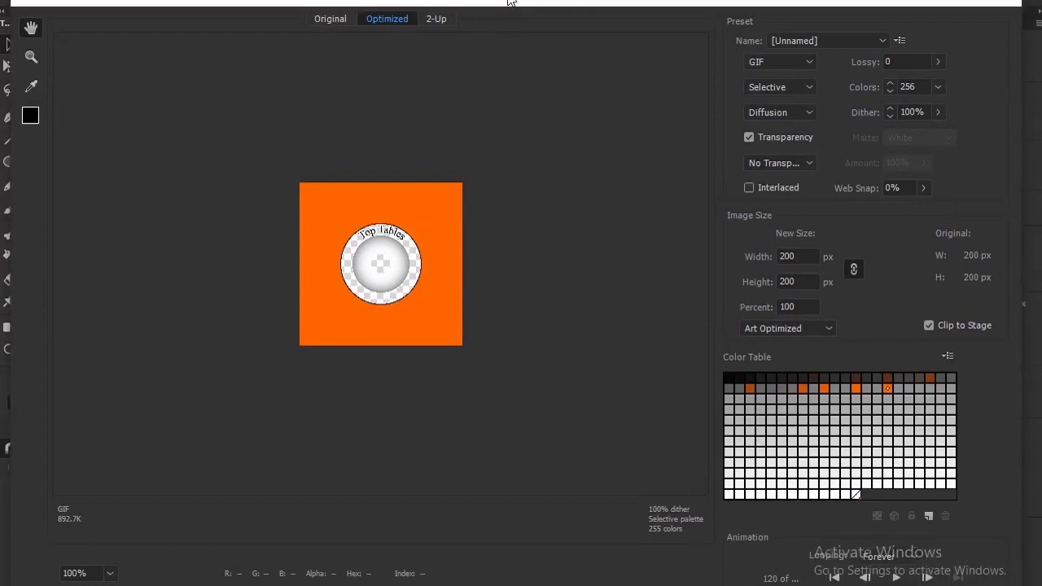
Turn the GIF export's transparency off and back on, and reposition the export window.
left_click(748, 138)
left_click(749, 138)
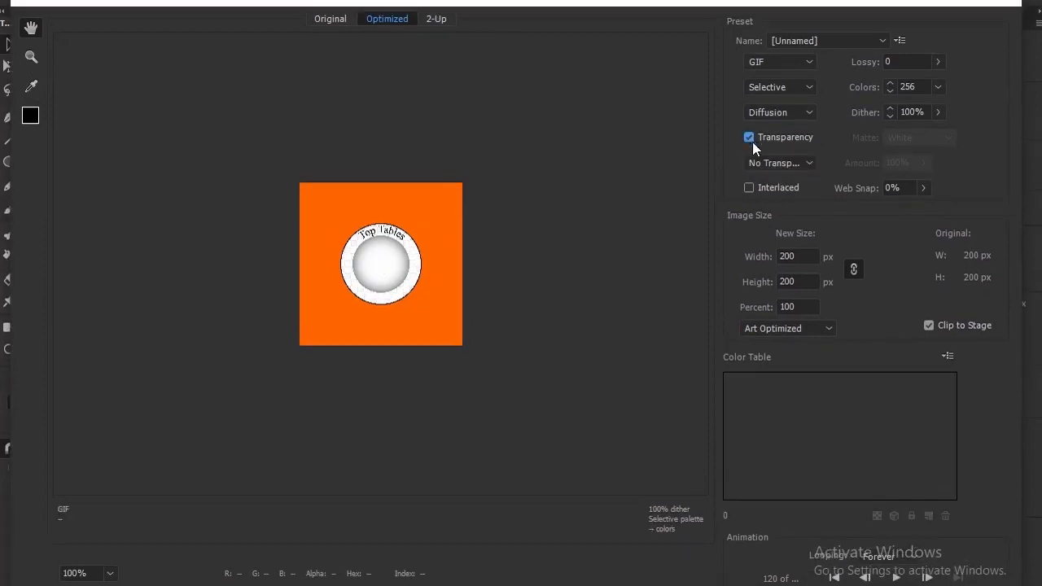
left_click_drag(673, 2, 615, 0)
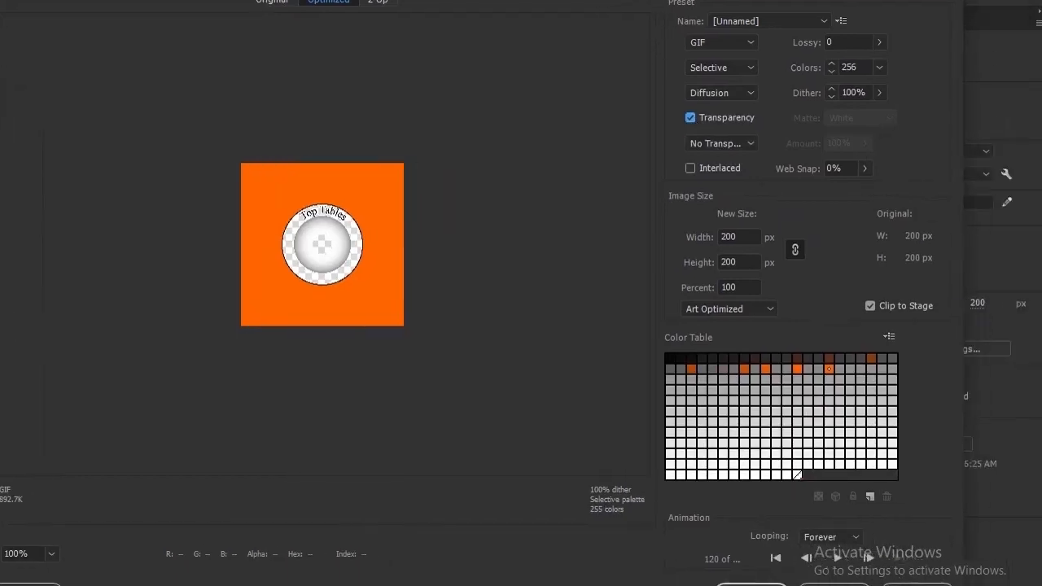
left_click_drag(615, 0, 792, 0)
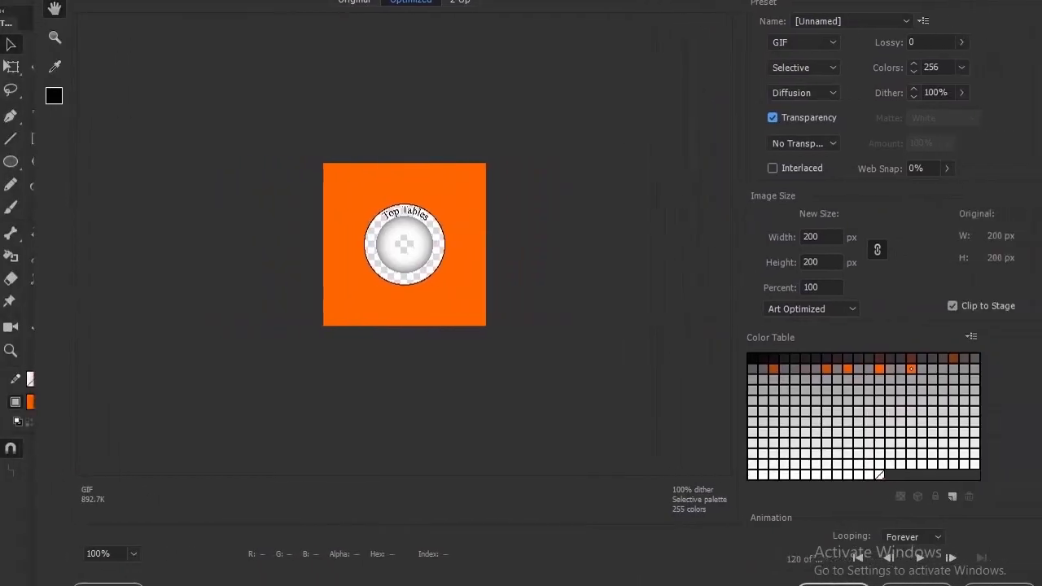
key("Return")
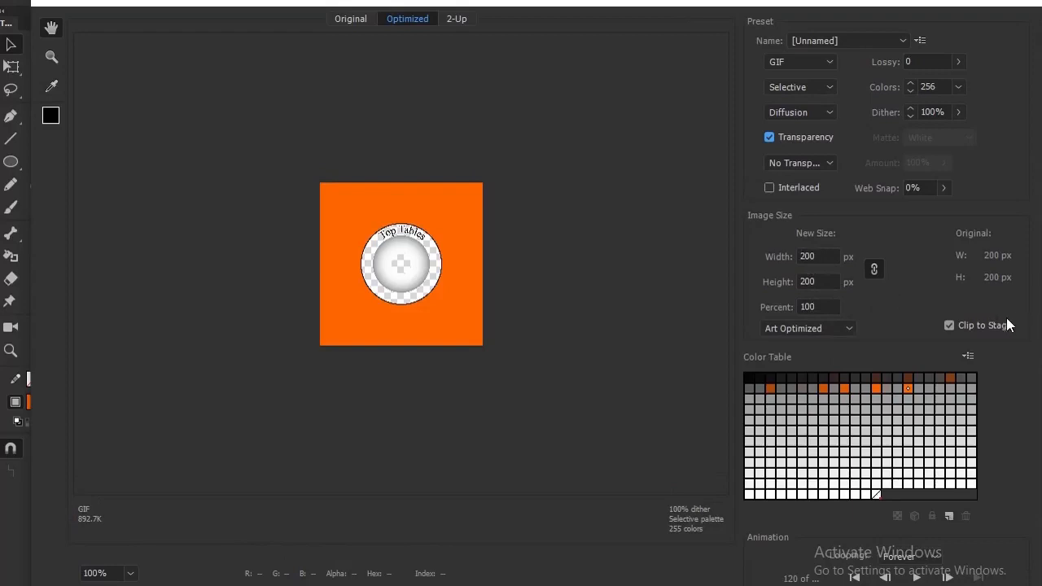
left_click_drag(763, 2, 758, 0)
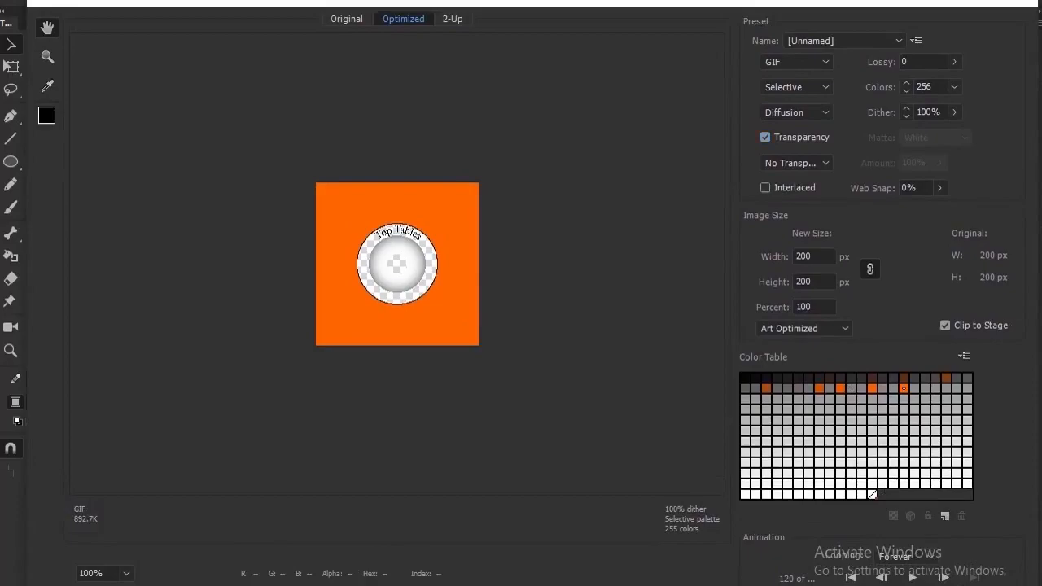
Accept the GIF export settings and choose the Winter 2018 folder as the save location.
left_click(786, 585)
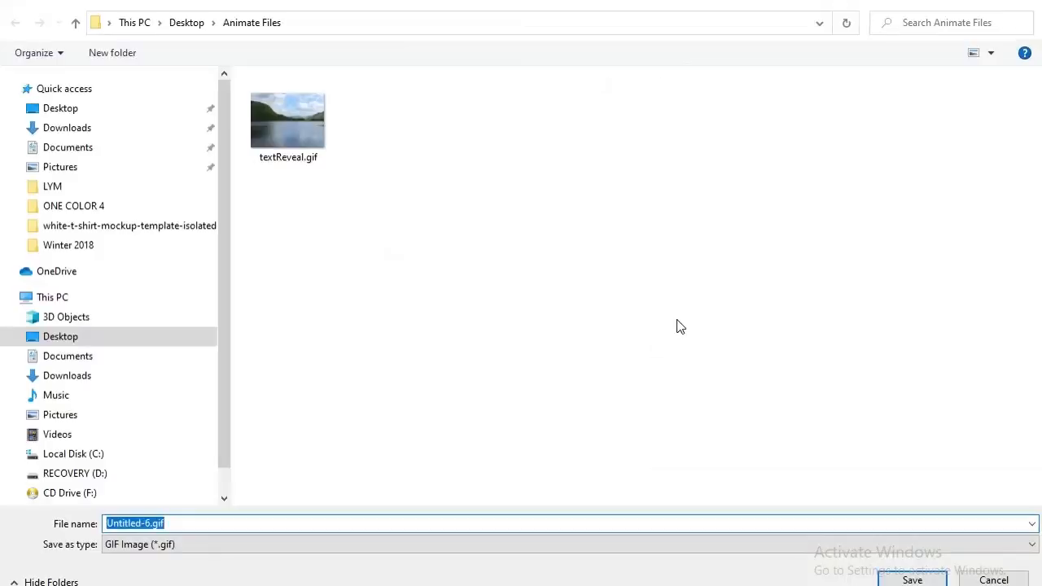
scroll(123, 263, "down", 1)
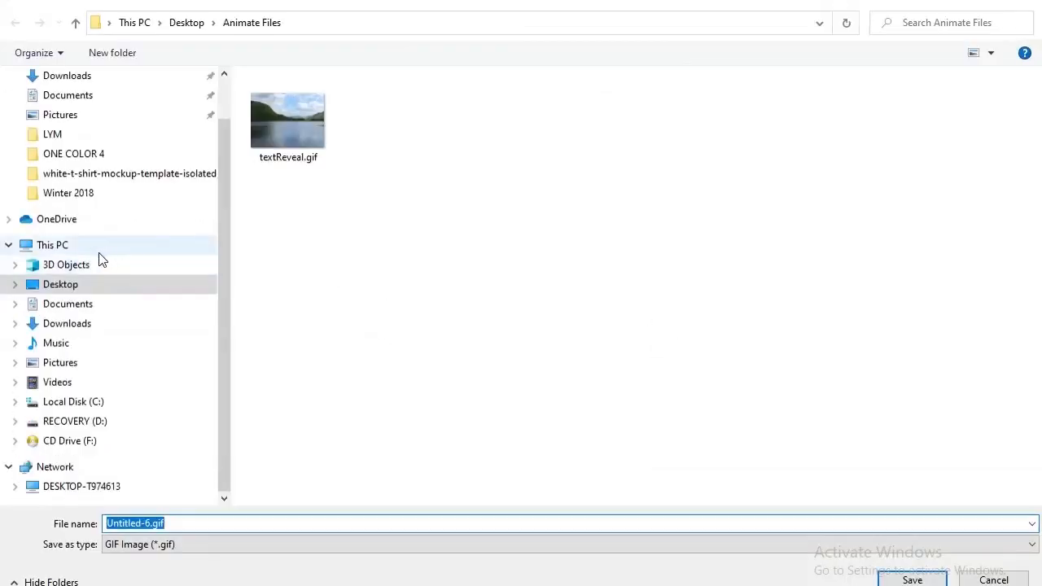
left_click(84, 195)
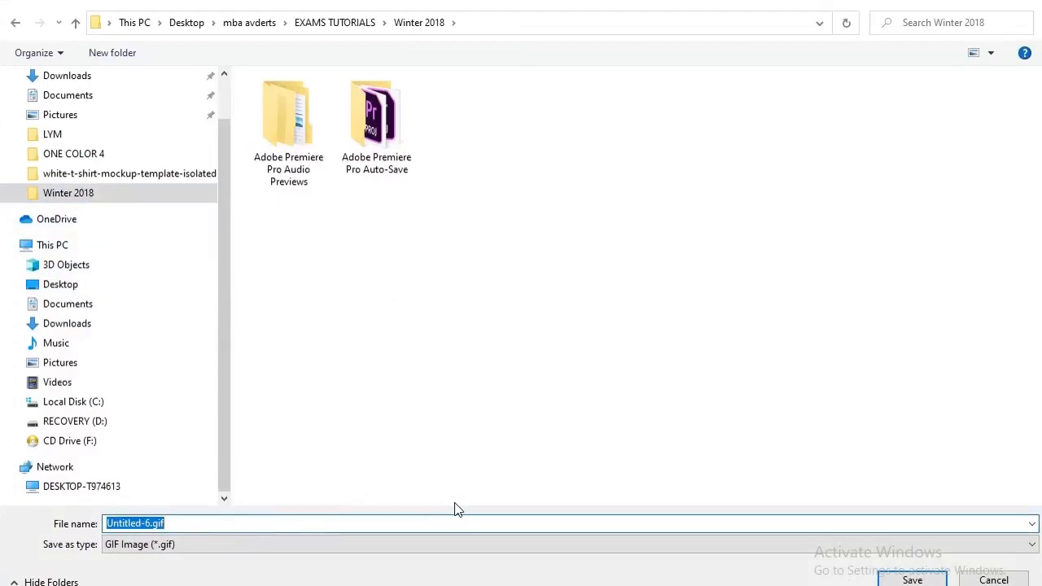
Copy the example file name PlateSpin_ZZ999_9999 from the exam paper and save the animated GIF under it.
key("super+Tab")
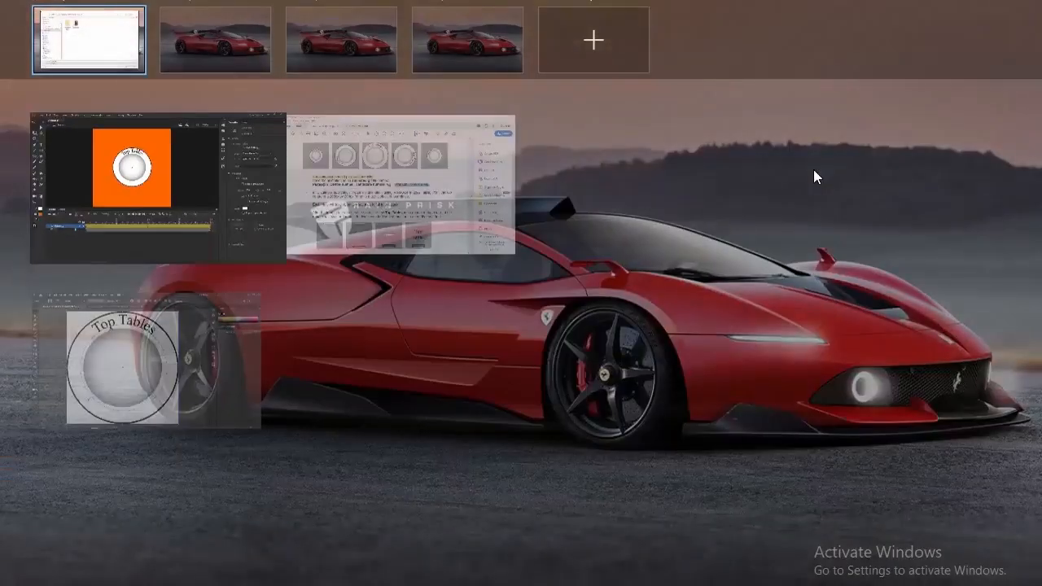
left_click(454, 214)
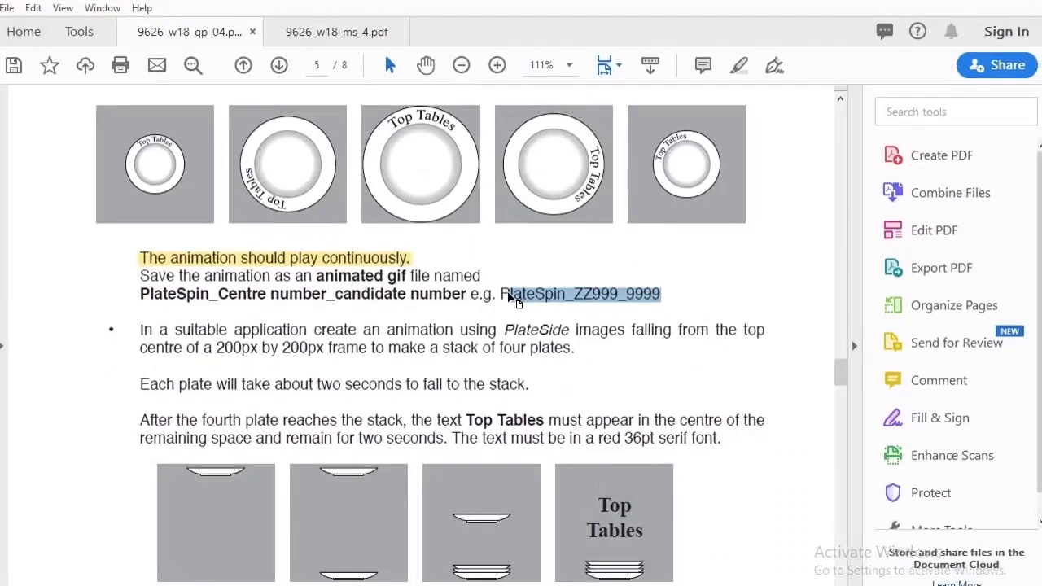
left_click_drag(498, 291, 669, 300)
key("ctrl+c")
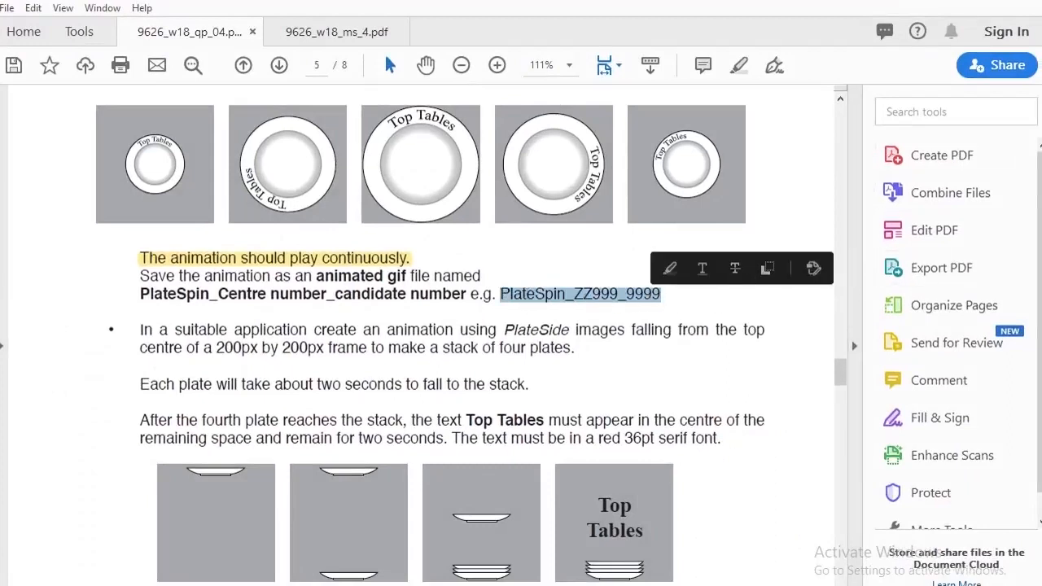
key("alt+Tab")
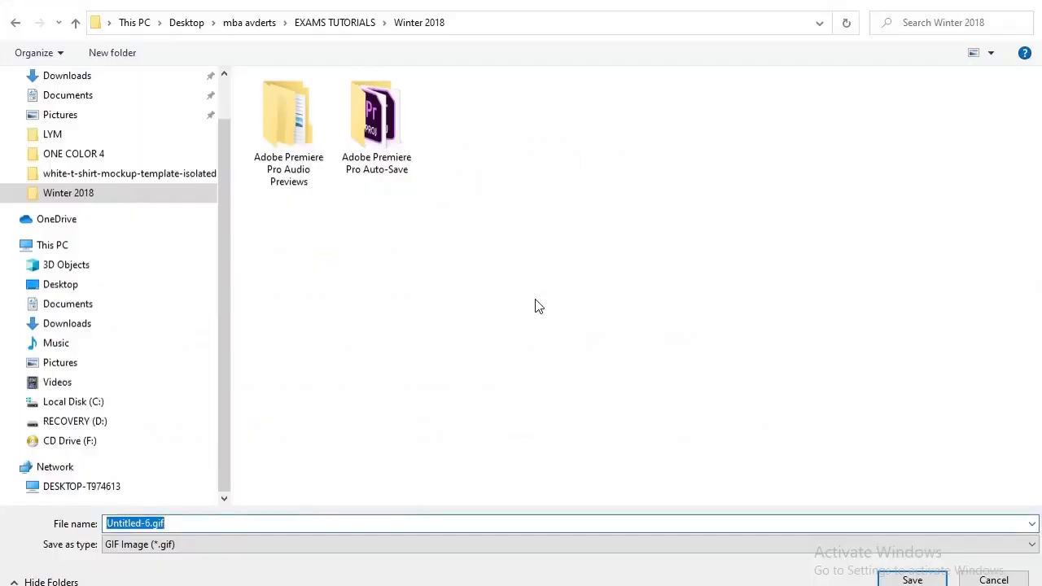
key("ctrl+v")
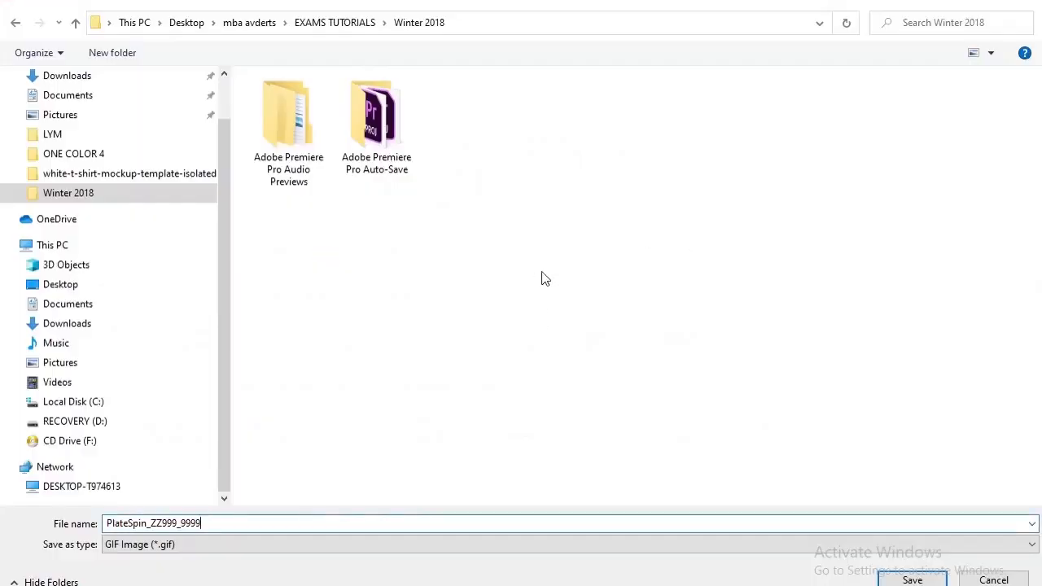
left_click(913, 579)
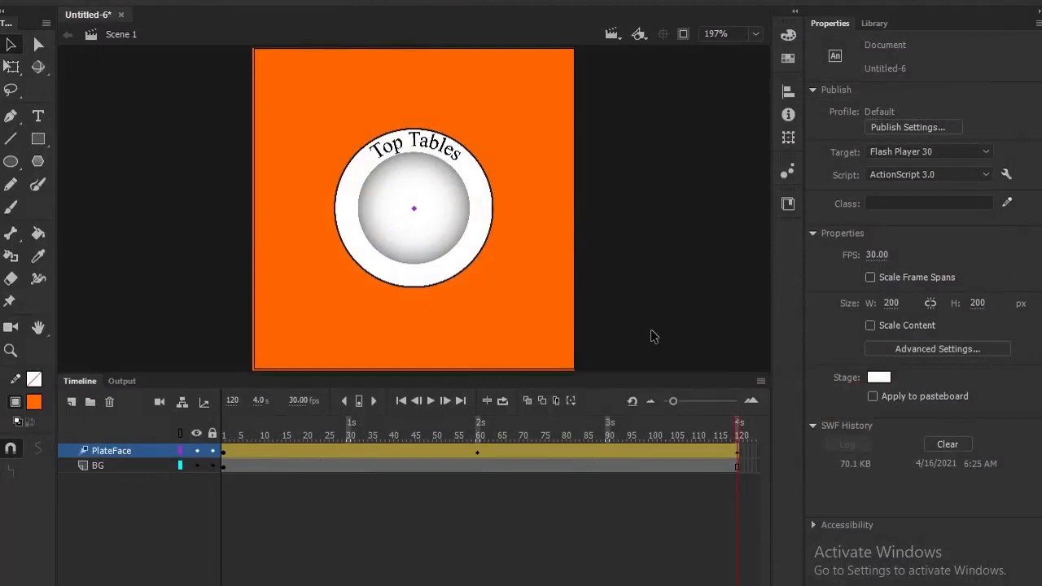
Open the Winter 2018 folder in File Explorer and play the exported PlateSpin_ZZ999_9999.gif to check it.
key("super+e")
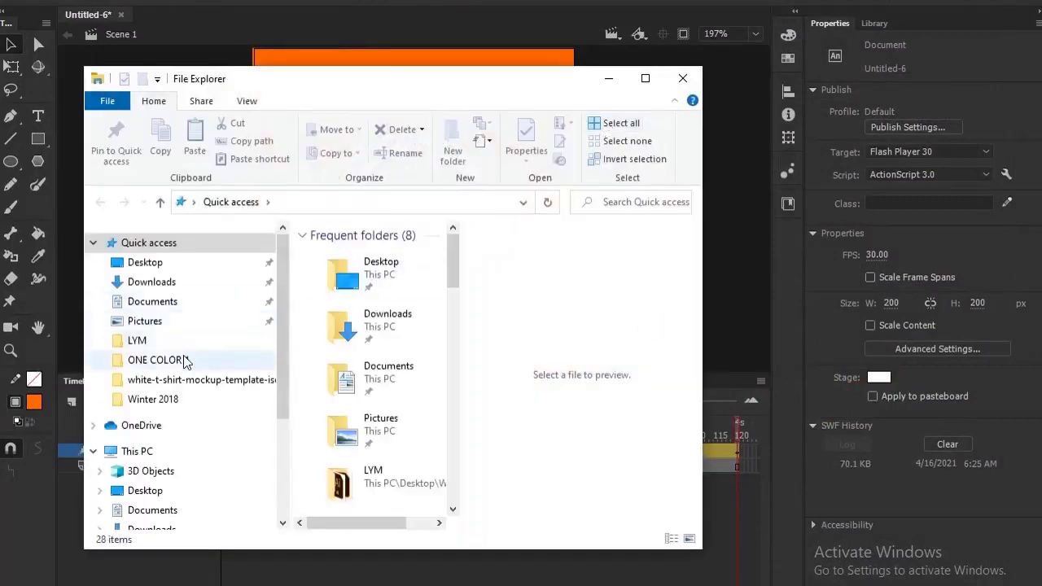
left_click(152, 399)
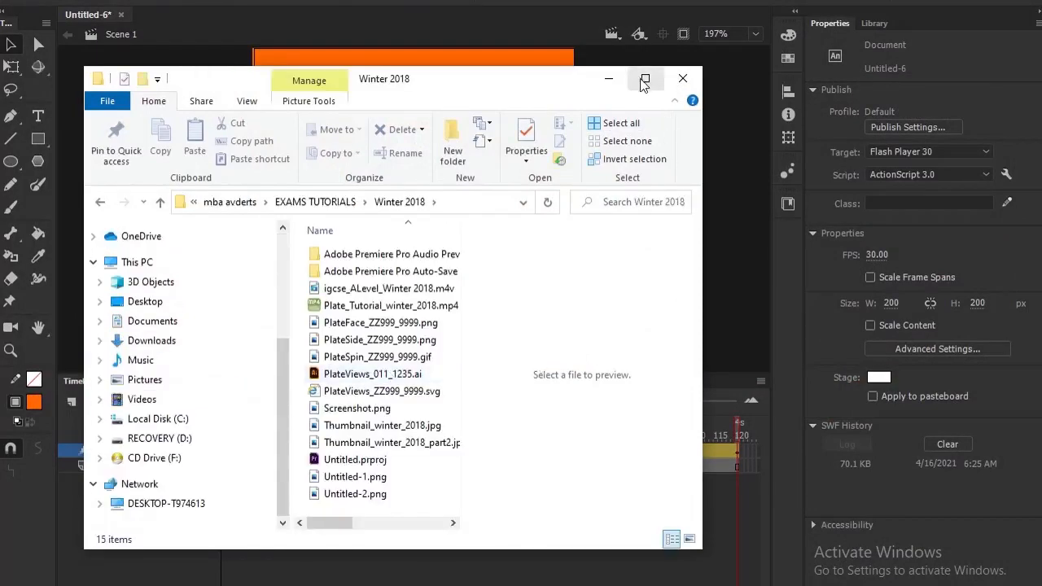
left_click(645, 78)
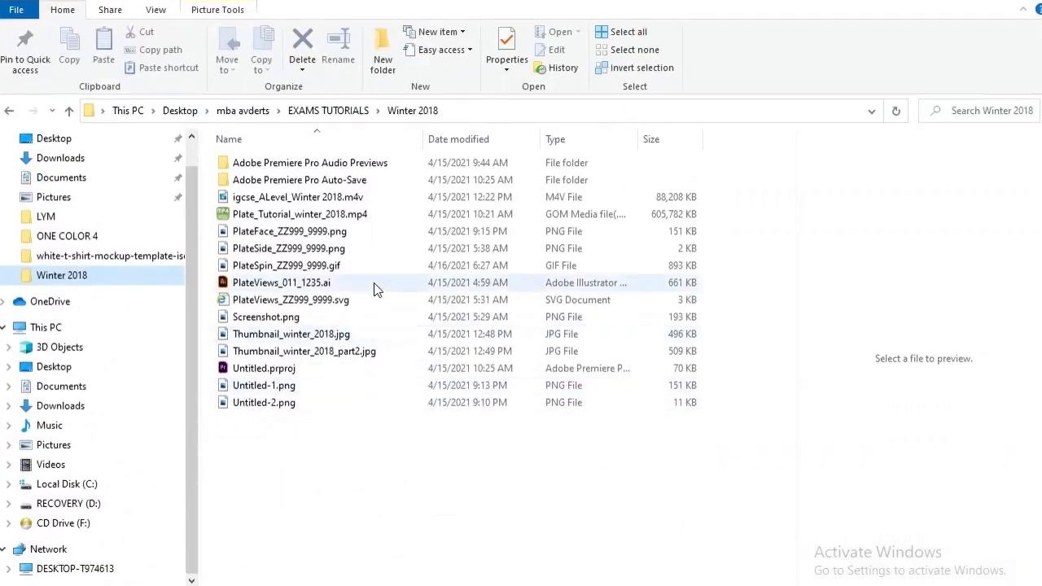
left_click(291, 267)
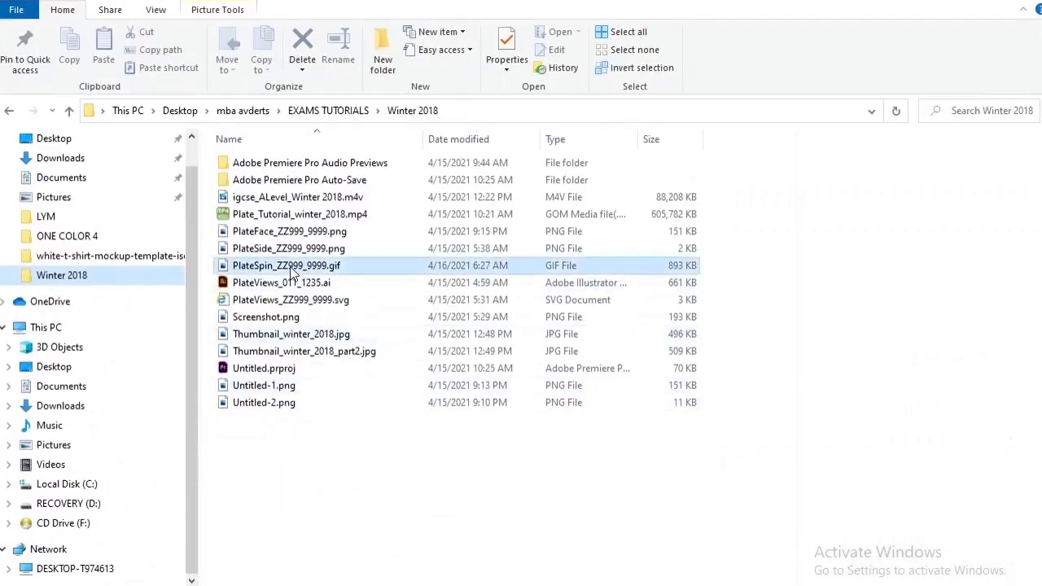
double_click(228, 268)
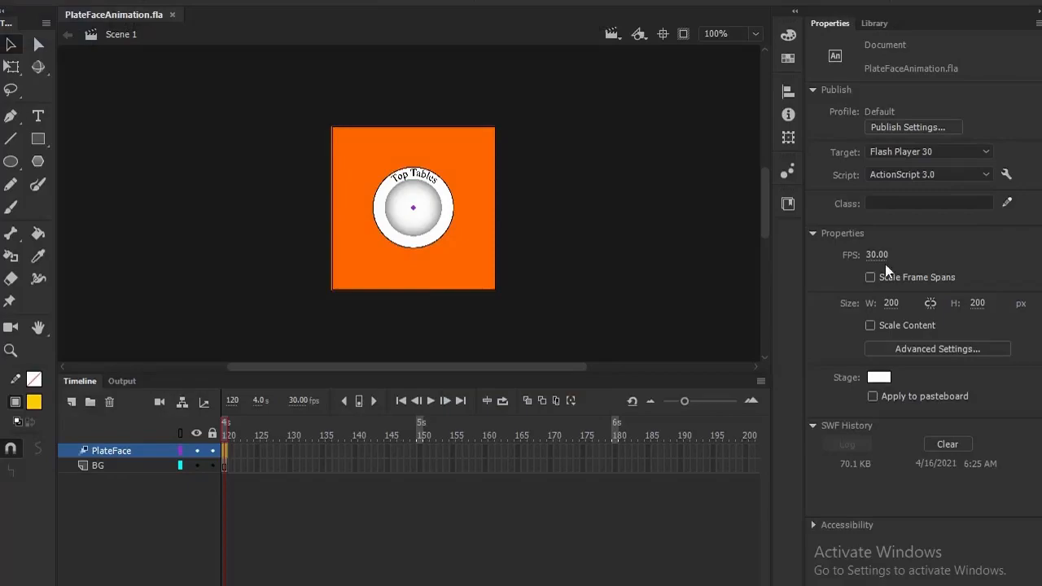
Return to the exam paper in Acrobat and examine question 2's second animation task, which uses the PlateSide images.
mouse_move(1041, 331)
left_click(982, 291)
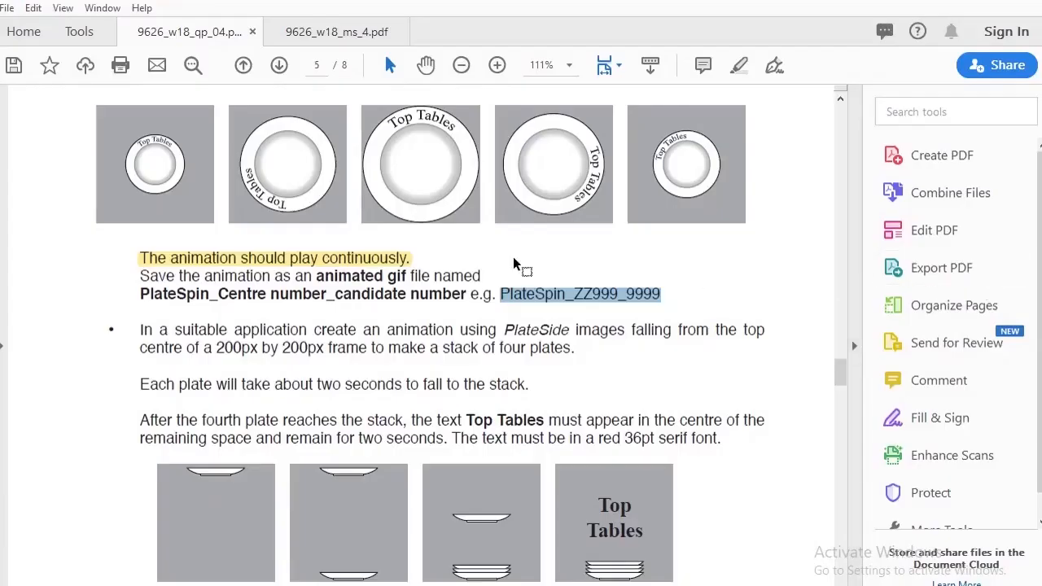
scroll(570, 273, "up", 1)
scroll(570, 273, "down", 1)
scroll(570, 273, "down", 2)
scroll(570, 273, "up", 3)
scroll(570, 273, "down", 1)
scroll(557, 269, "down", 4)
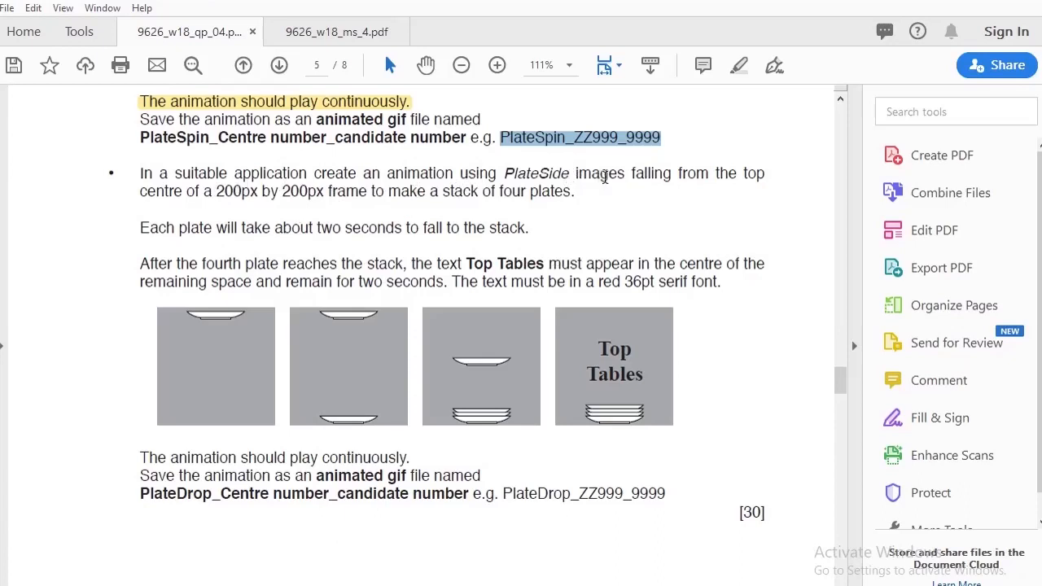
Highlight "top centre" and "200px by 200px" in the PlateSide animation task.
left_click_drag(743, 173, 183, 188)
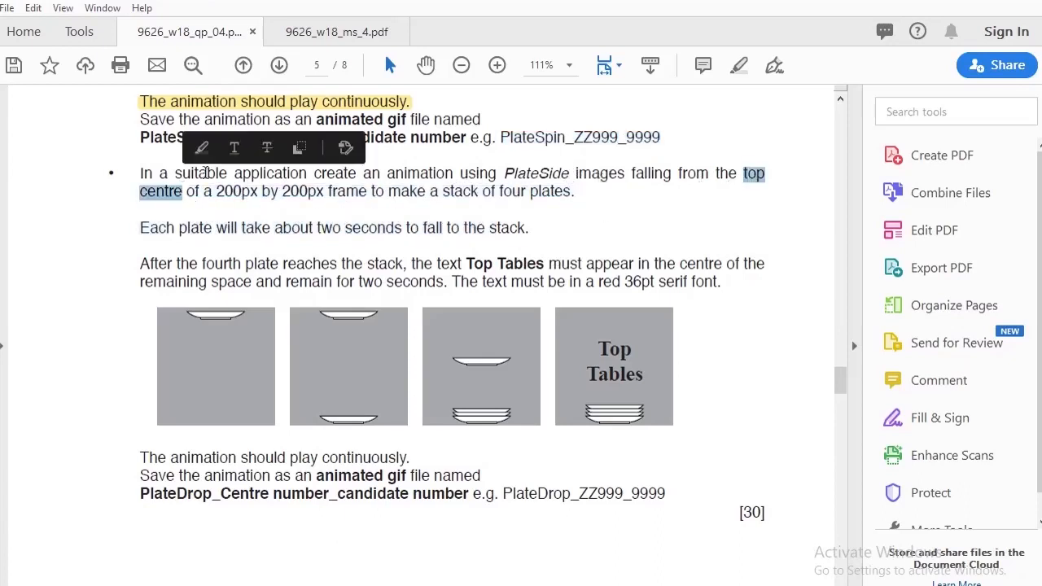
left_click(202, 147)
left_click_drag(217, 192, 328, 192)
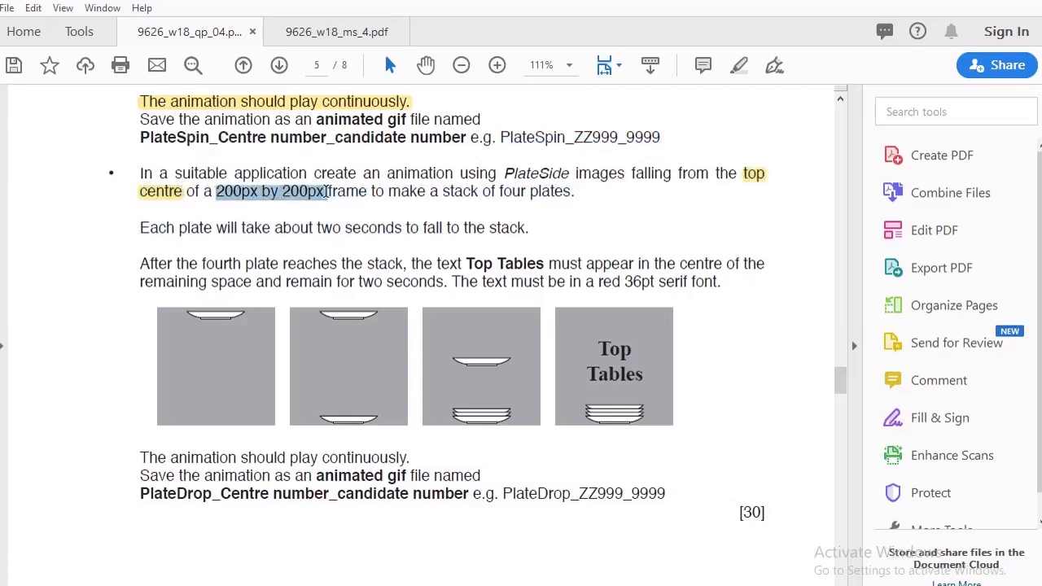
left_click(346, 166)
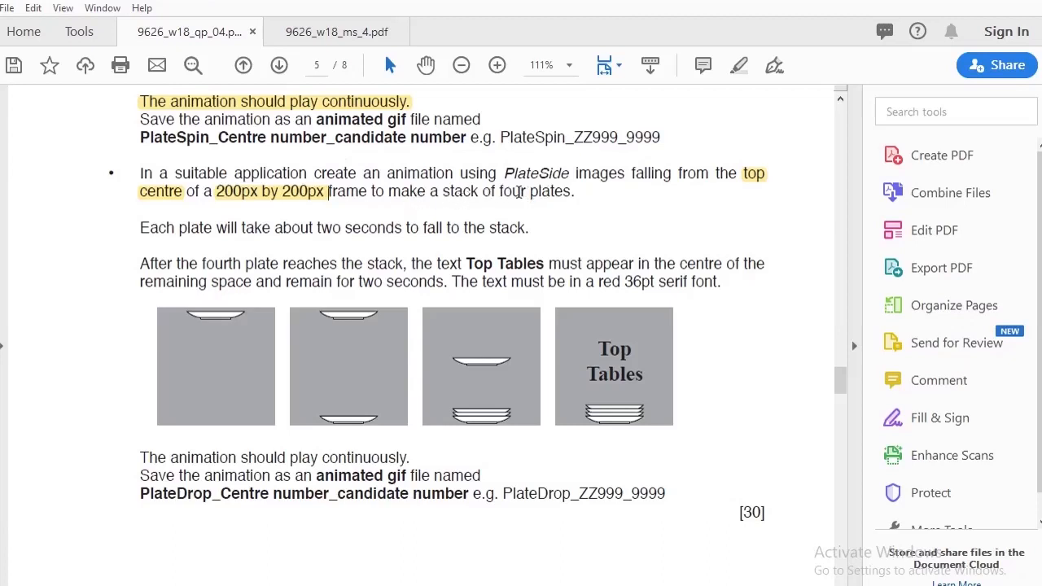
Highlight "four plates.", "PlateSide" and "two seconds to fall to the stack." in the second animation task.
left_click_drag(495, 192, 576, 193)
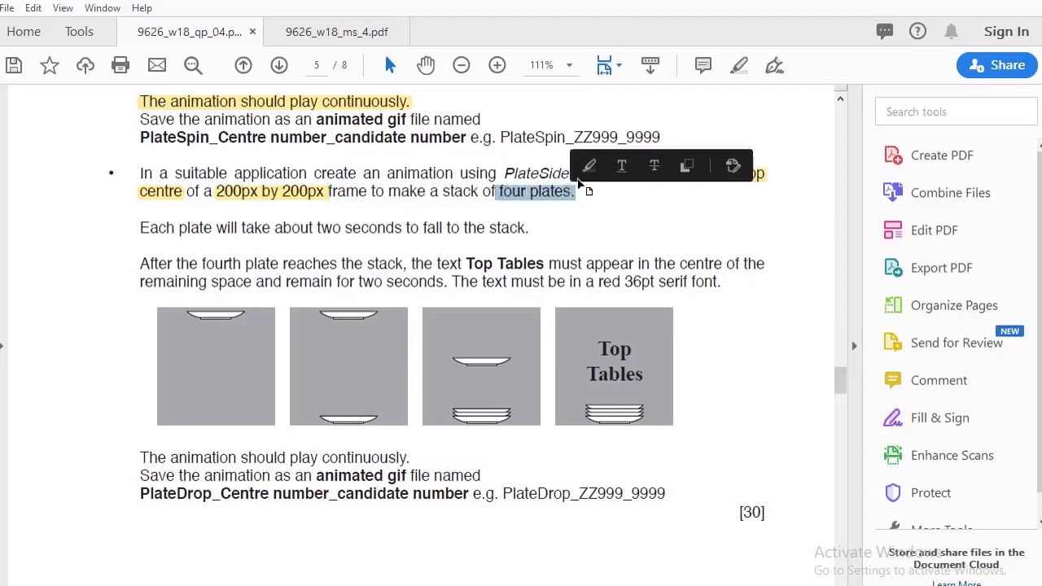
left_click(589, 169)
left_click_drag(507, 174, 571, 174)
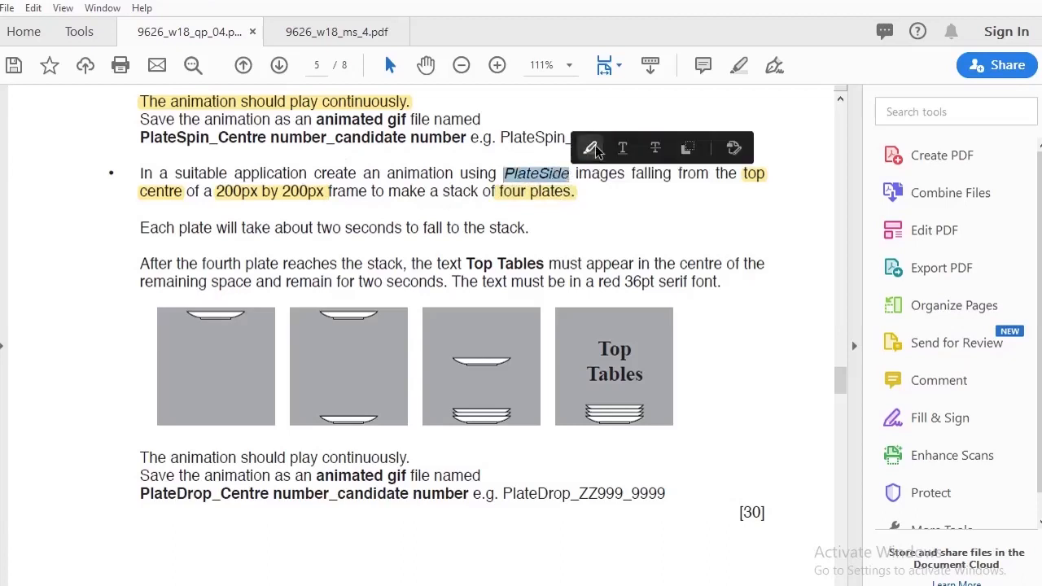
left_click(592, 148)
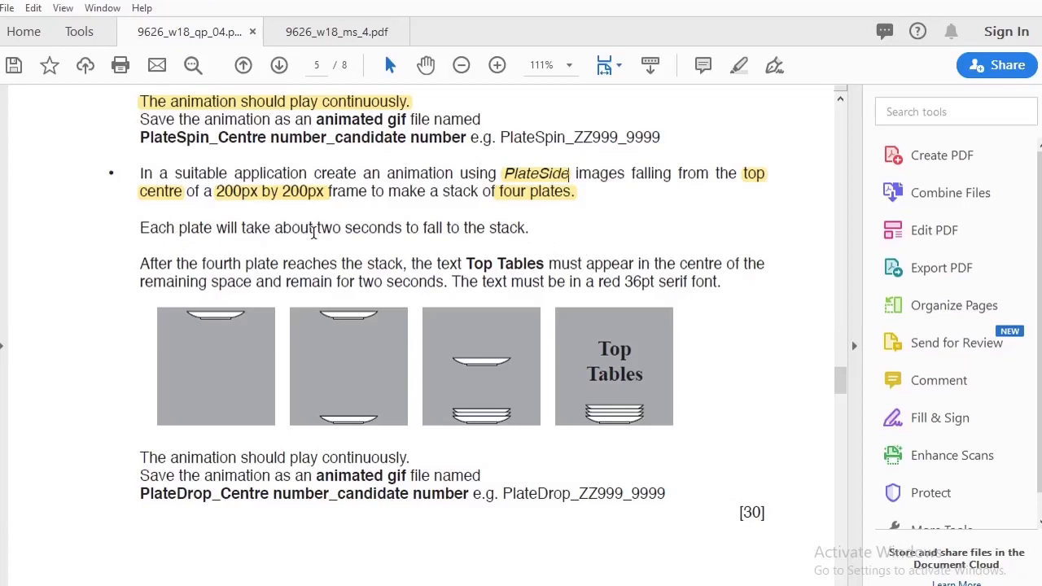
left_click_drag(317, 228, 529, 229)
left_click(545, 204)
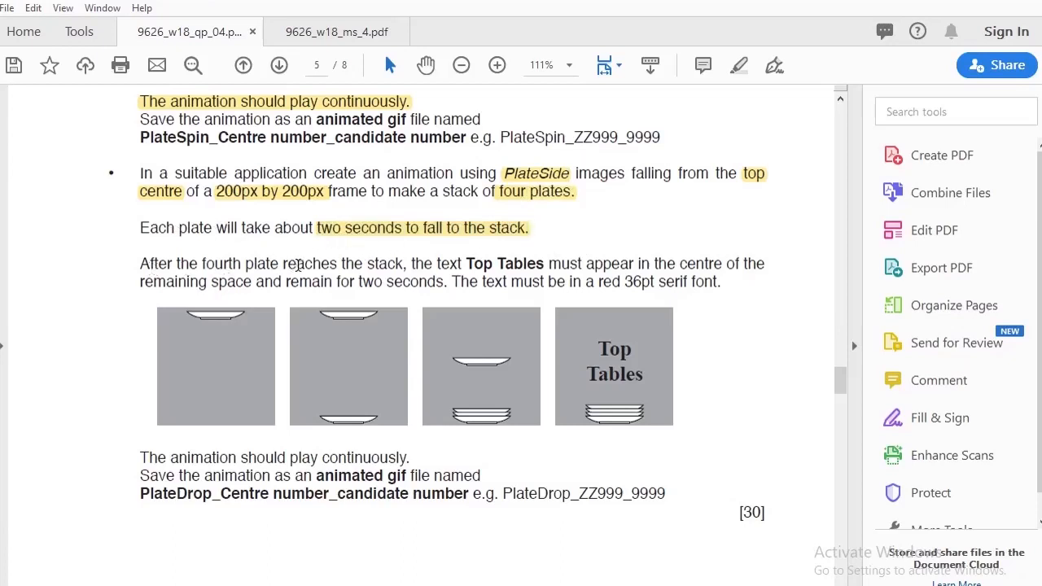
Highlight "fourth plate reaches the stack,", "Top Tables" and "centre" in the paragraph about the closing text.
left_click_drag(199, 262, 405, 263)
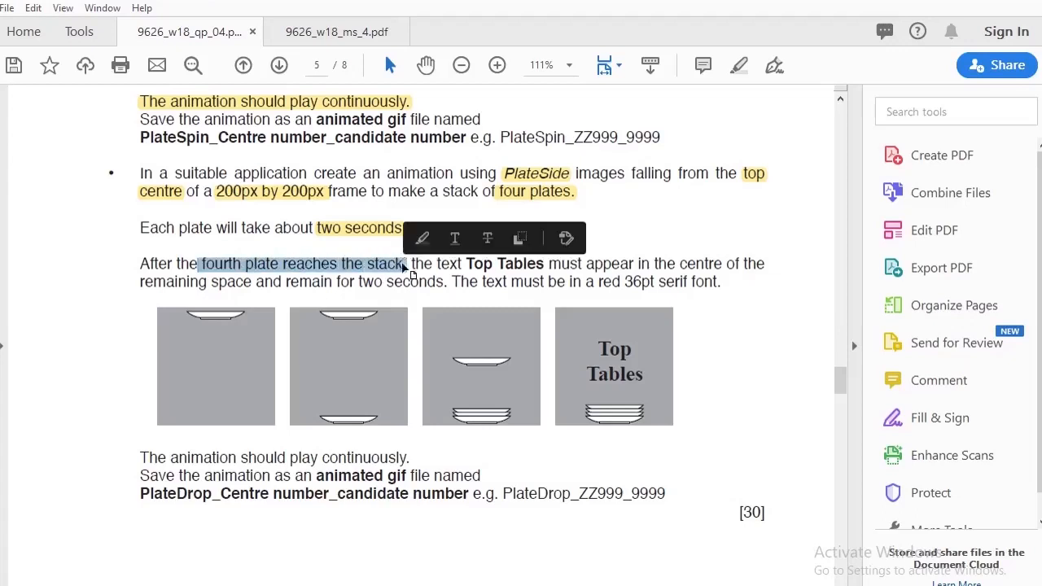
left_click(421, 238)
left_click_drag(467, 265, 546, 265)
left_click(568, 245)
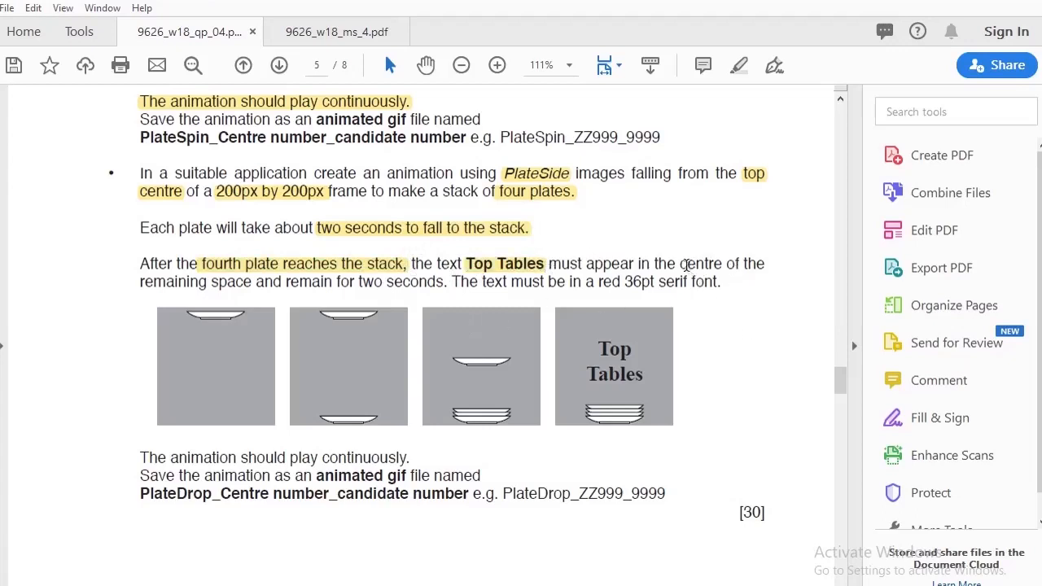
left_click_drag(681, 263, 725, 265)
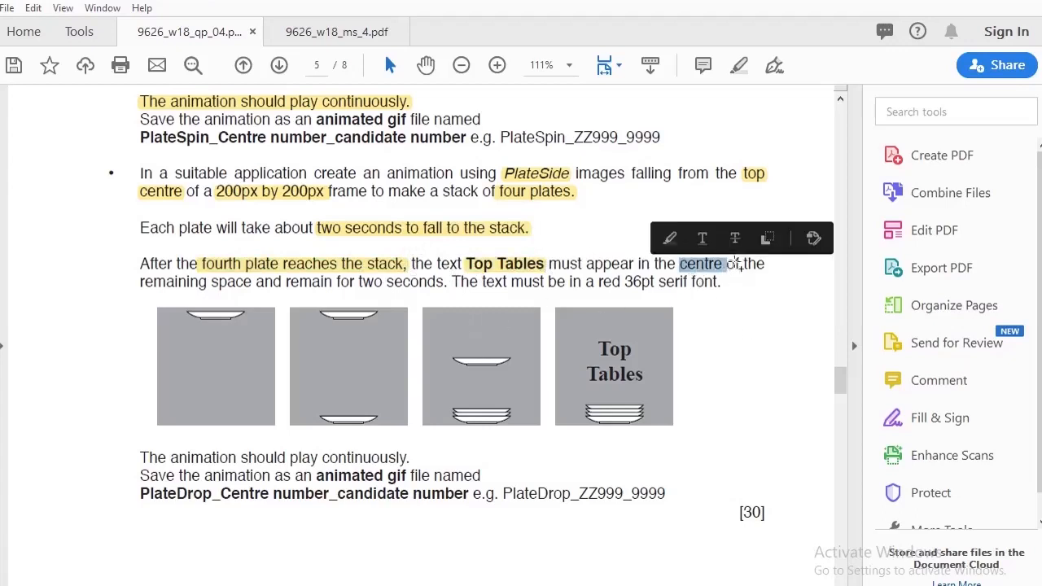
left_click(673, 239)
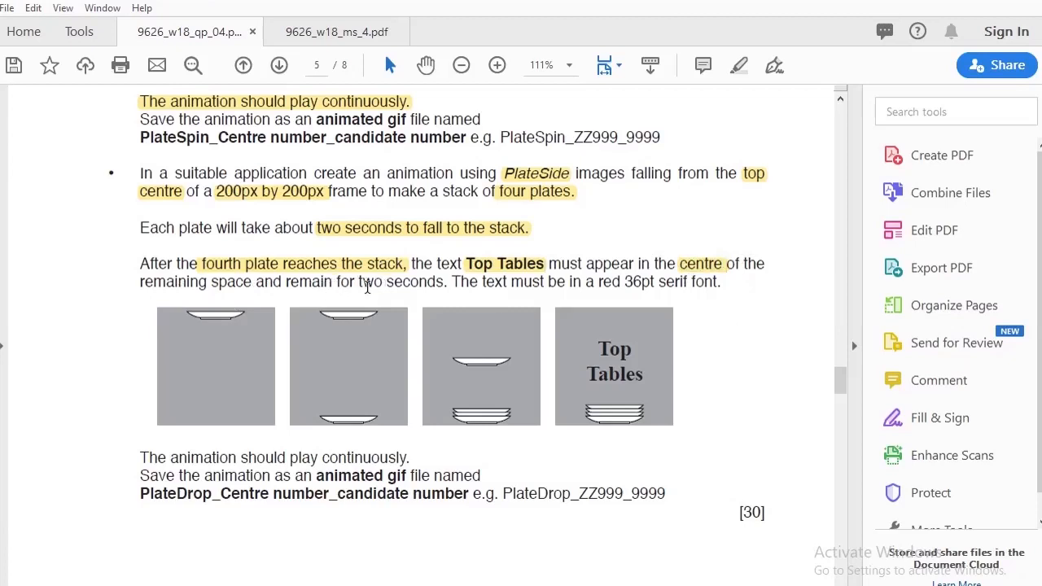
Highlight the text requirements "two seconds" and "red 36pt serif font." in the PlateSide task.
left_click_drag(359, 281, 445, 281)
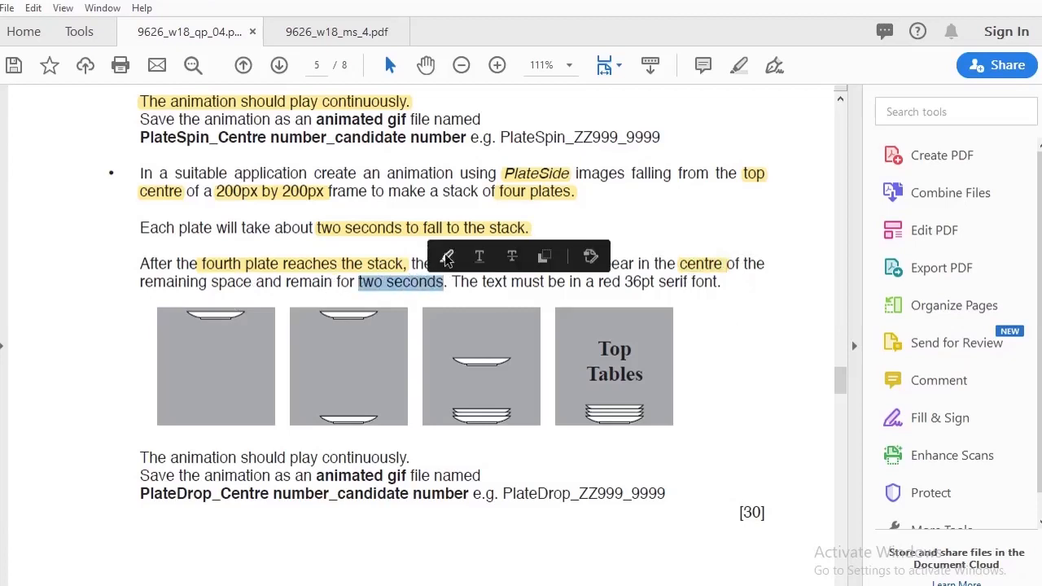
left_click(444, 255)
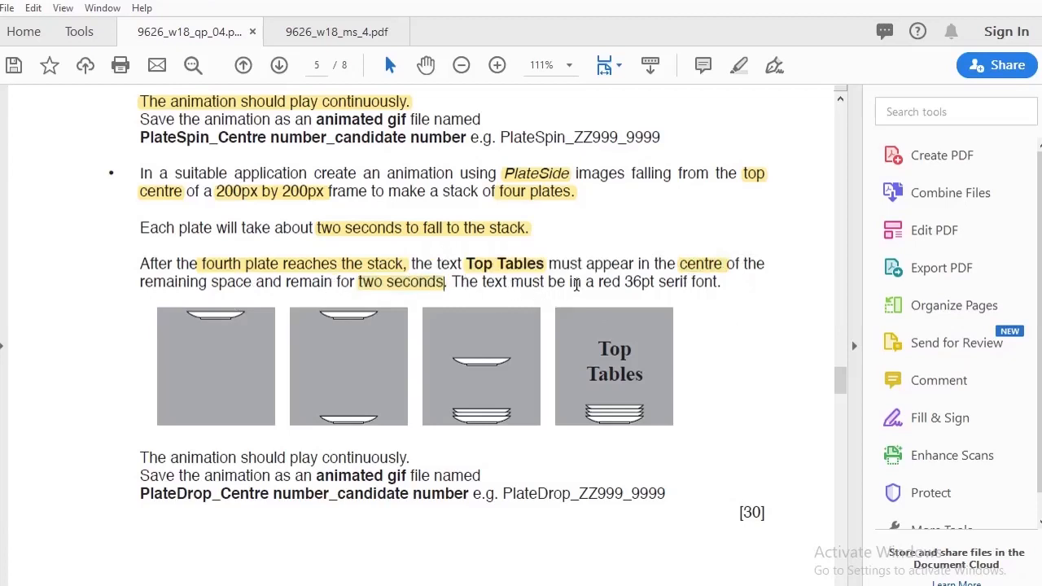
left_click_drag(599, 282, 722, 284)
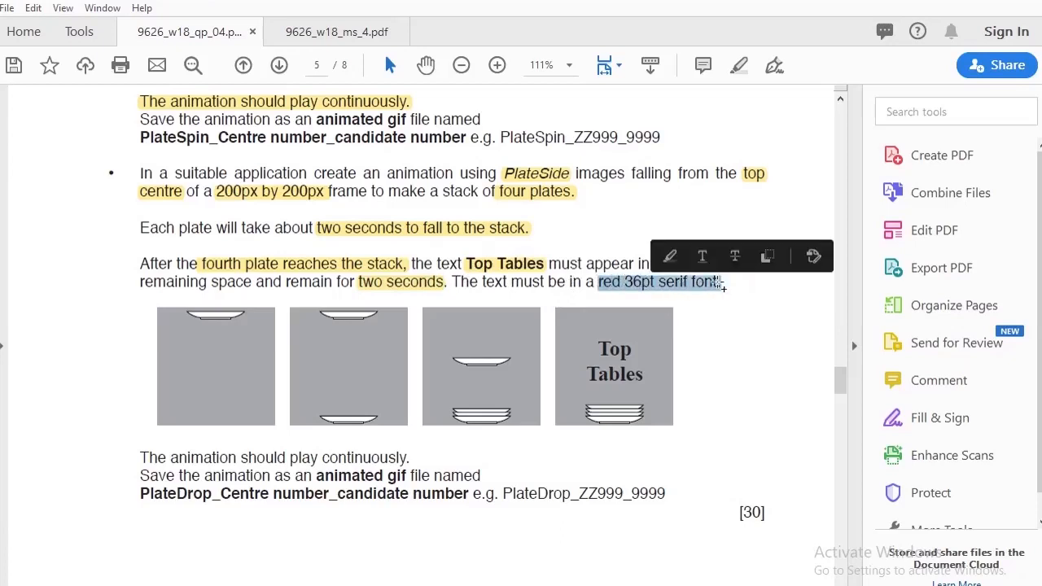
left_click(671, 257)
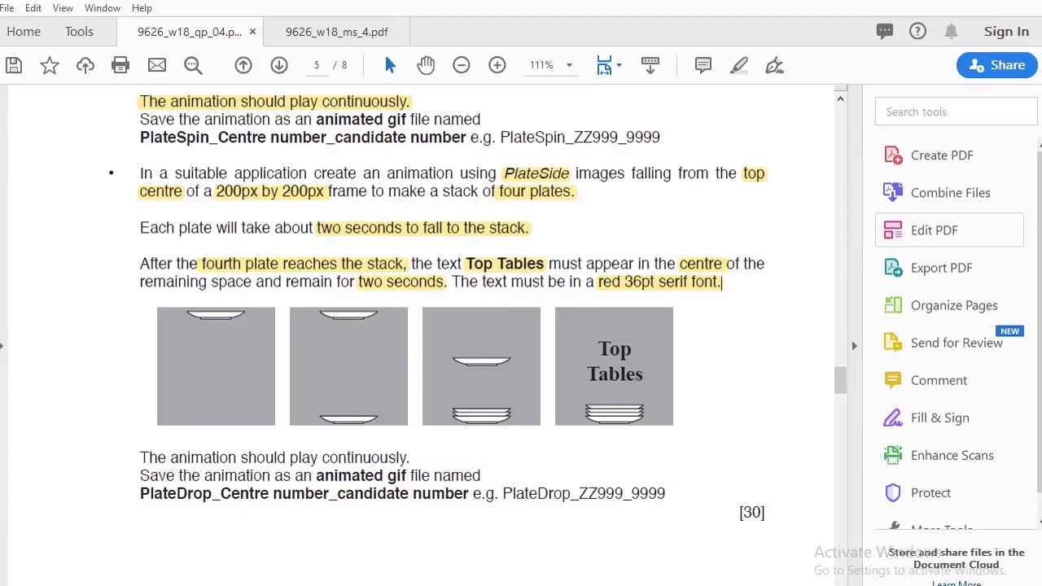
Switch to Adobe Animate and create a new 200 by 200 px ActionScript 3.0 document at 30 fps.
key("alt+Tab")
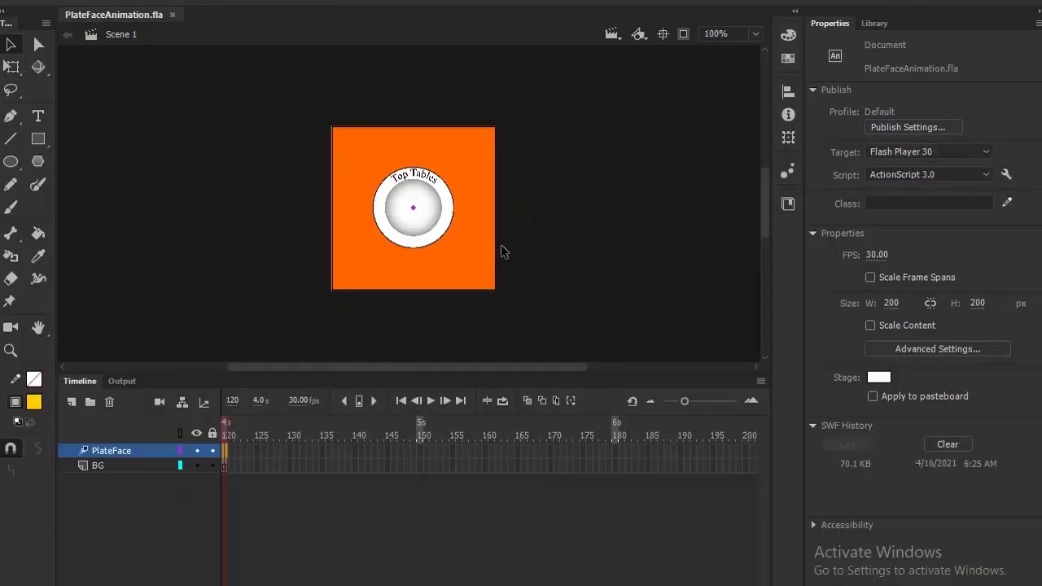
left_click(46, 4)
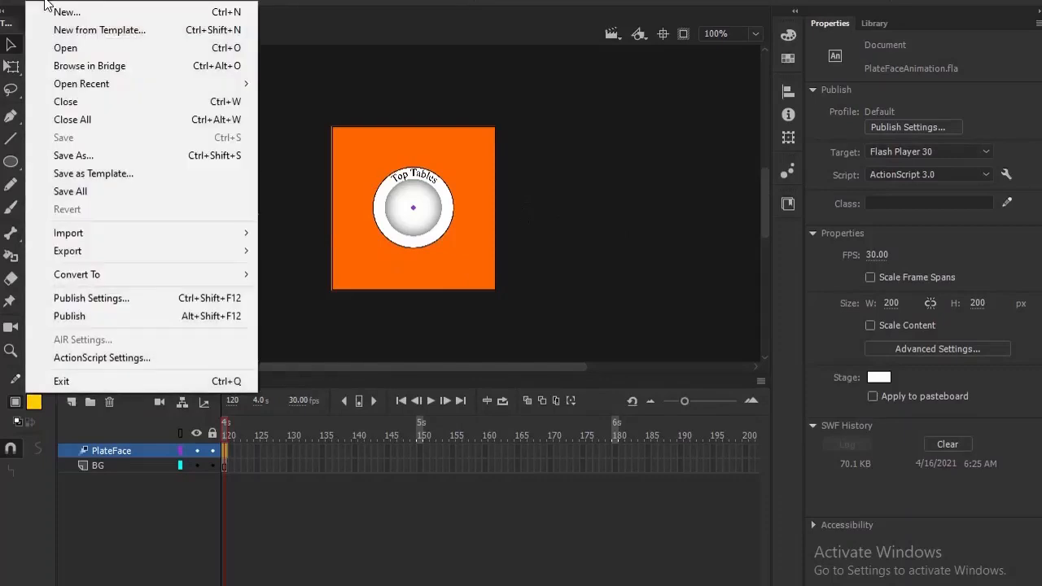
left_click(323, 217)
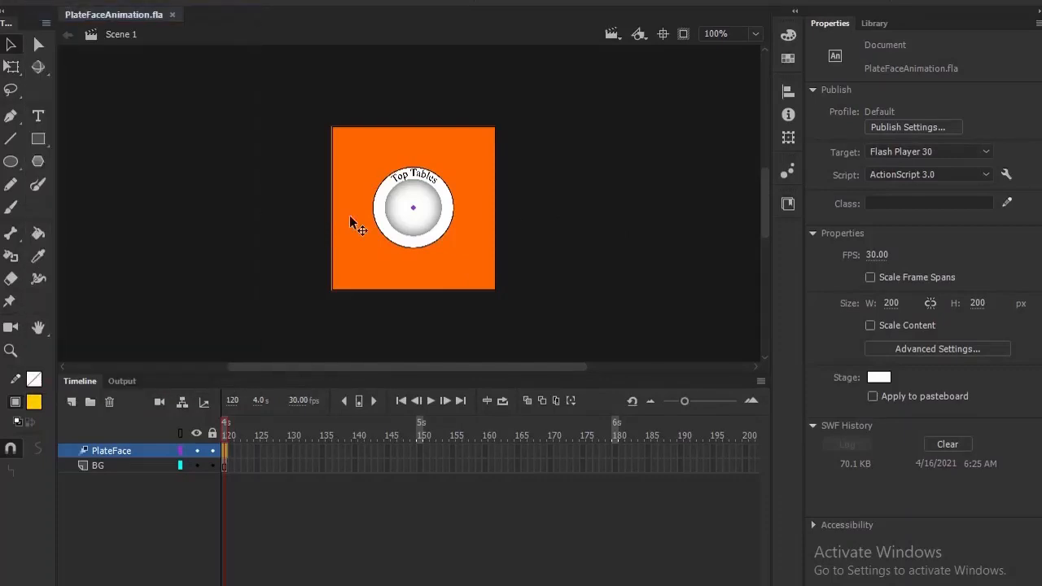
key("ctrl+n")
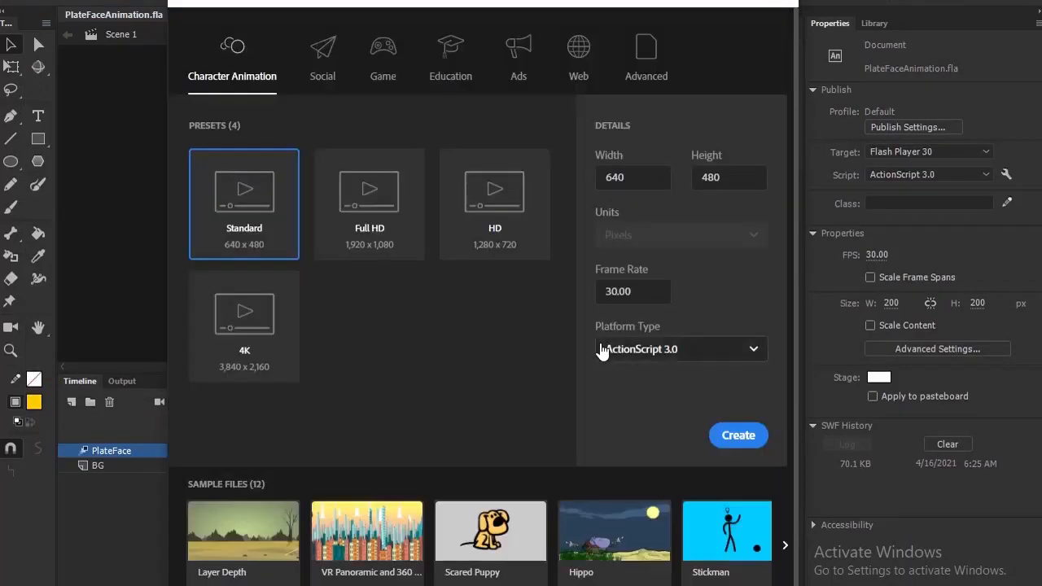
left_click_drag(658, 178, 566, 177)
type("200")
left_click(720, 184)
left_click_drag(720, 184, 670, 185)
type("200")
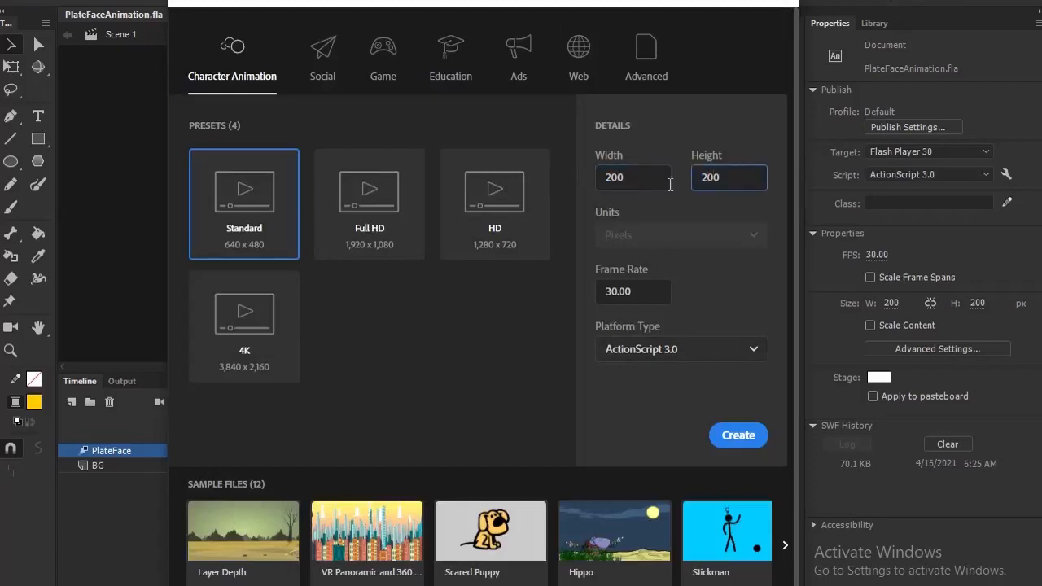
left_click(727, 435)
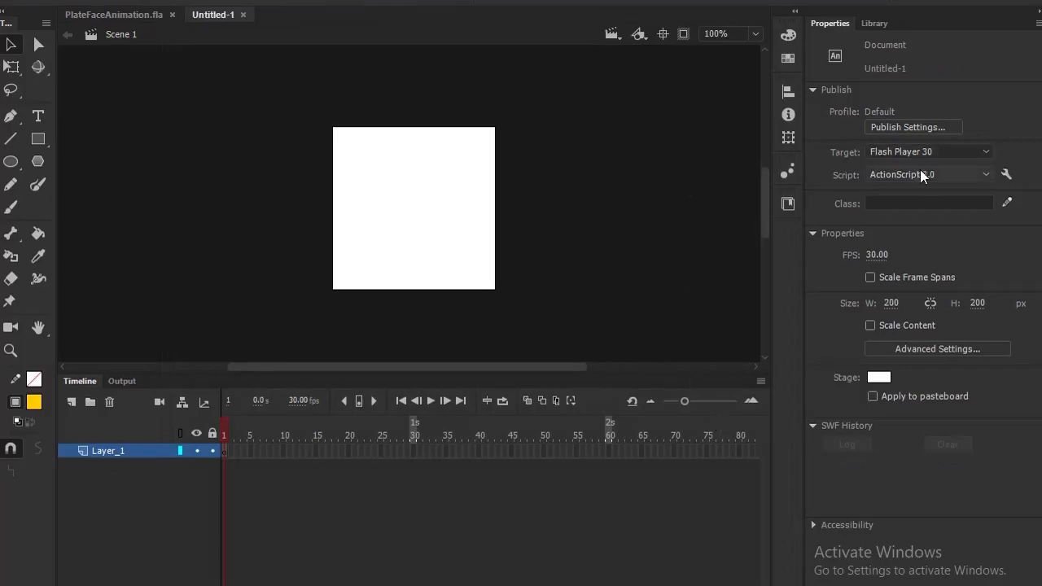
Fit the stage in the window and draw a yellow, strokeless rectangle covering the whole stage as the background.
left_click(754, 34)
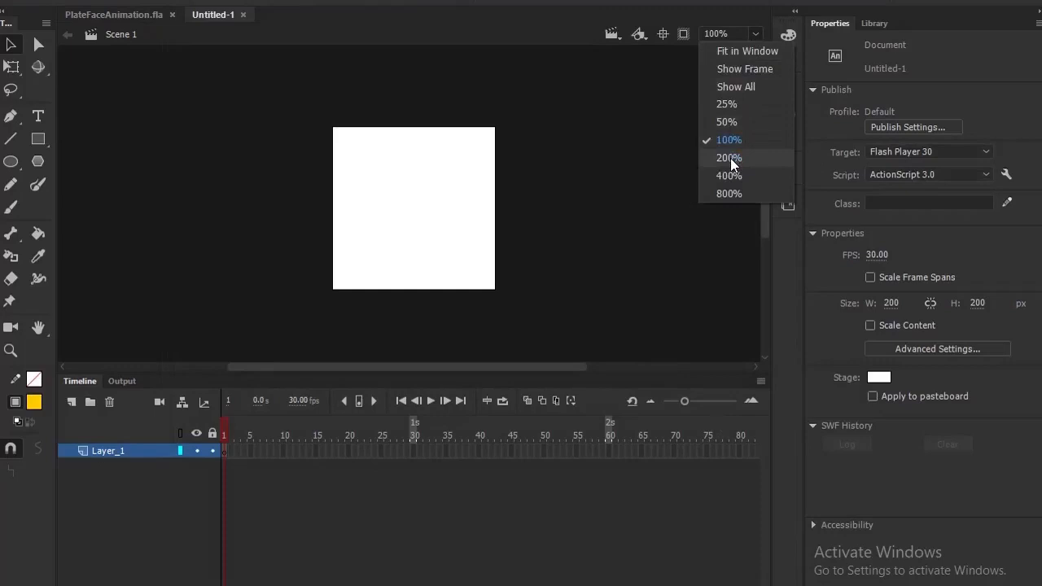
left_click(730, 158)
left_click(758, 34)
left_click(741, 50)
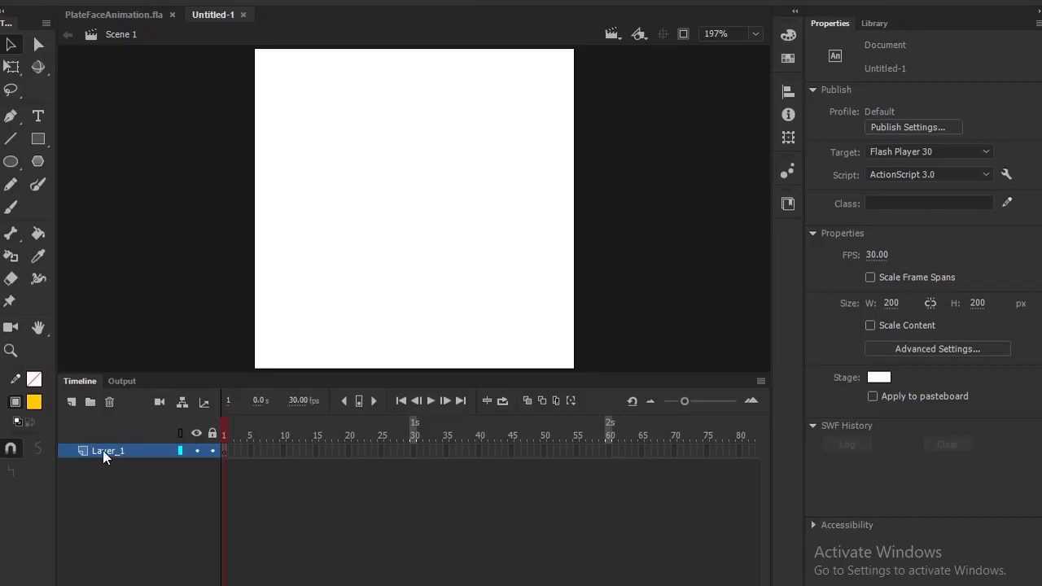
left_click(37, 138)
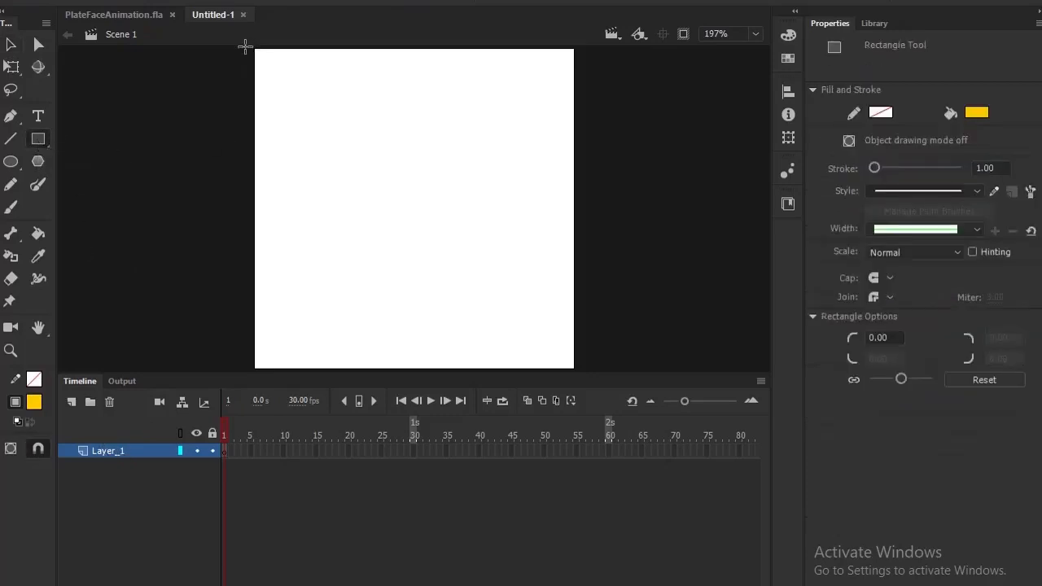
left_click_drag(253, 48, 576, 367)
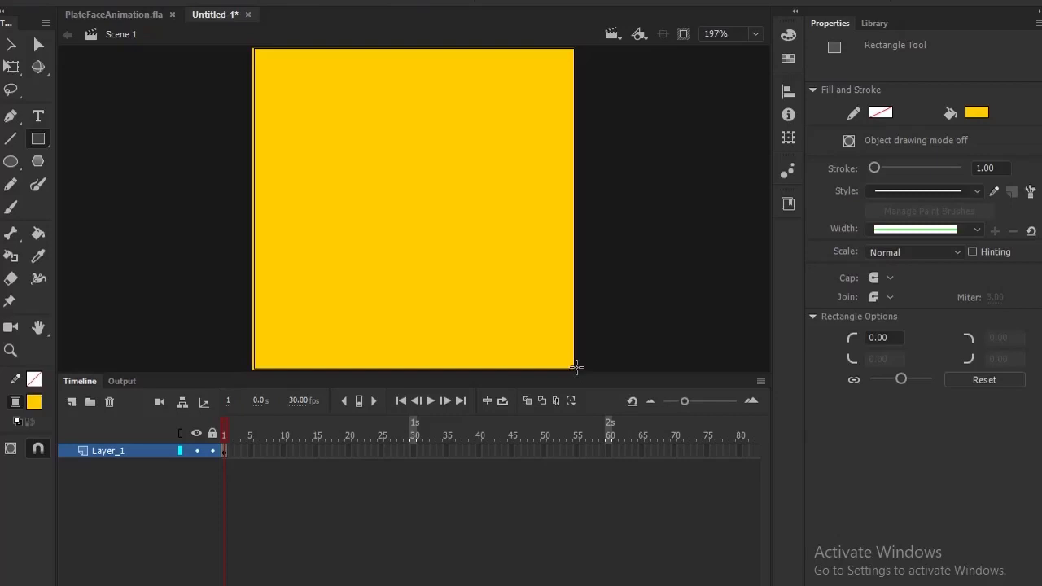
Rename the background rectangle's layer BG and add a new layer above it.
double_click(115, 453)
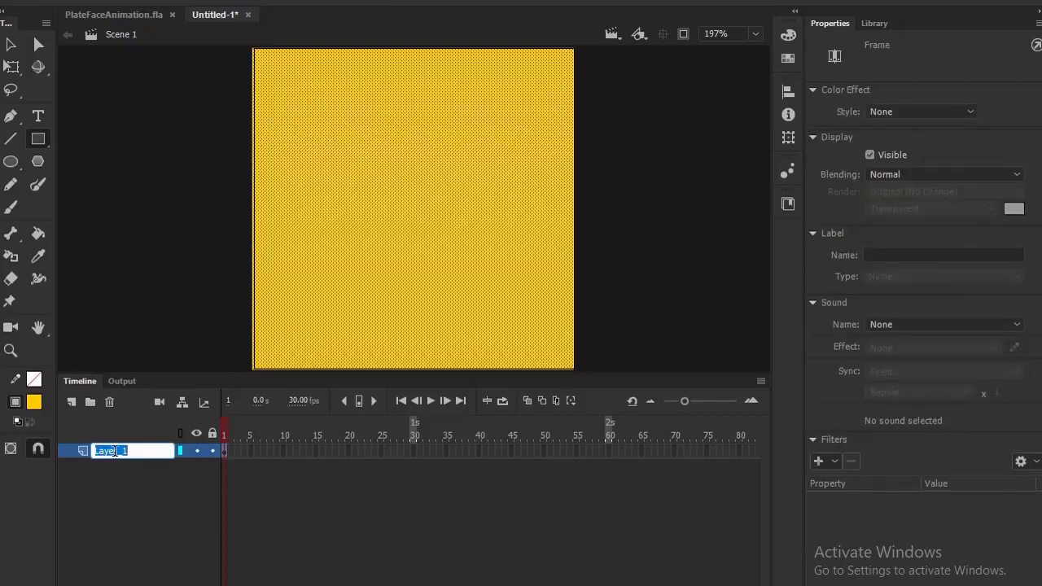
type("BG")
key("Return")
left_click(146, 498)
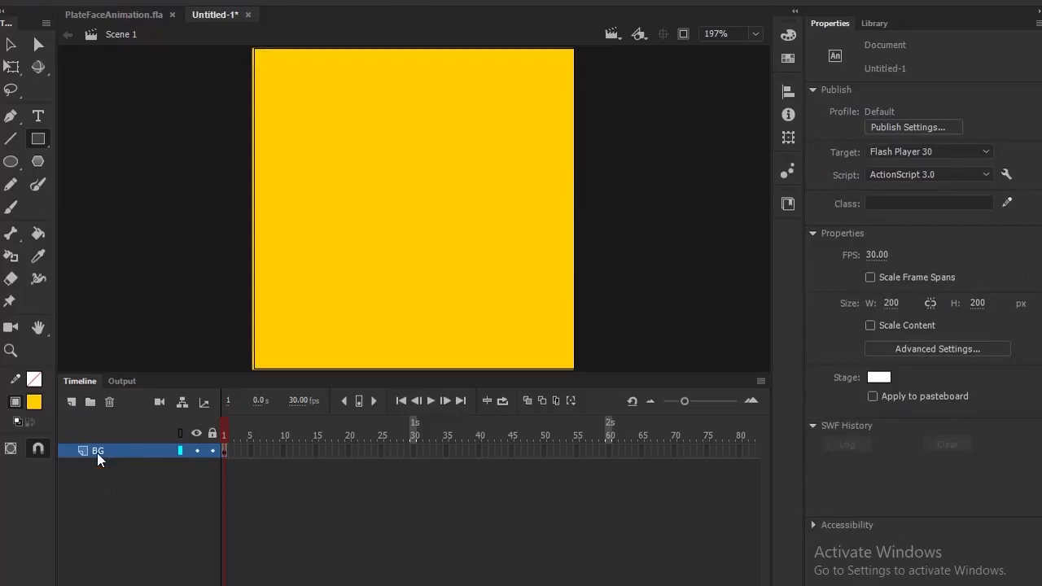
left_click(73, 401)
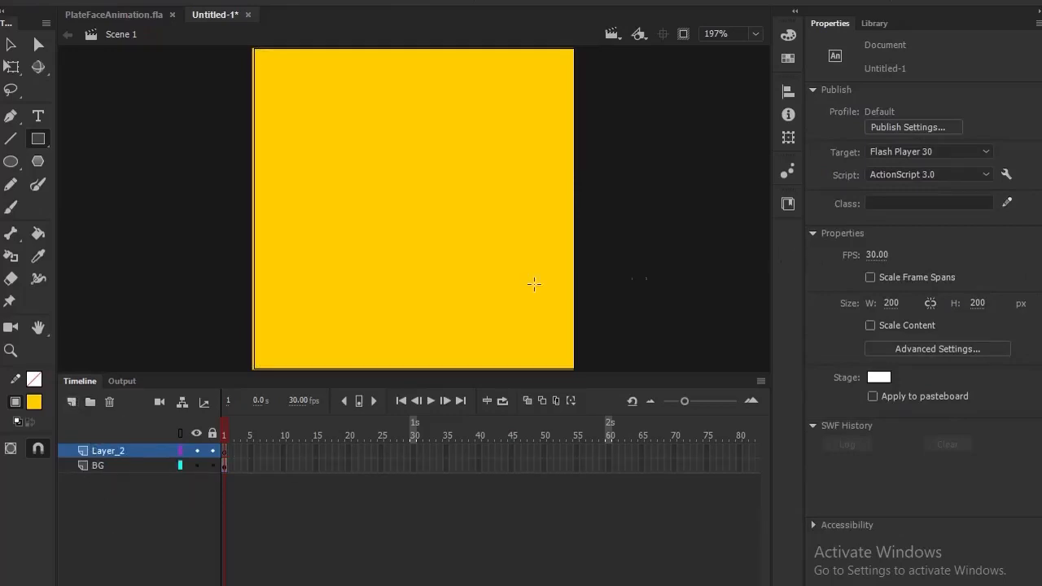
Import PlateSide_ZZ999_9999.png from the Winter 2018 folder into the document's library.
left_click(47, 4)
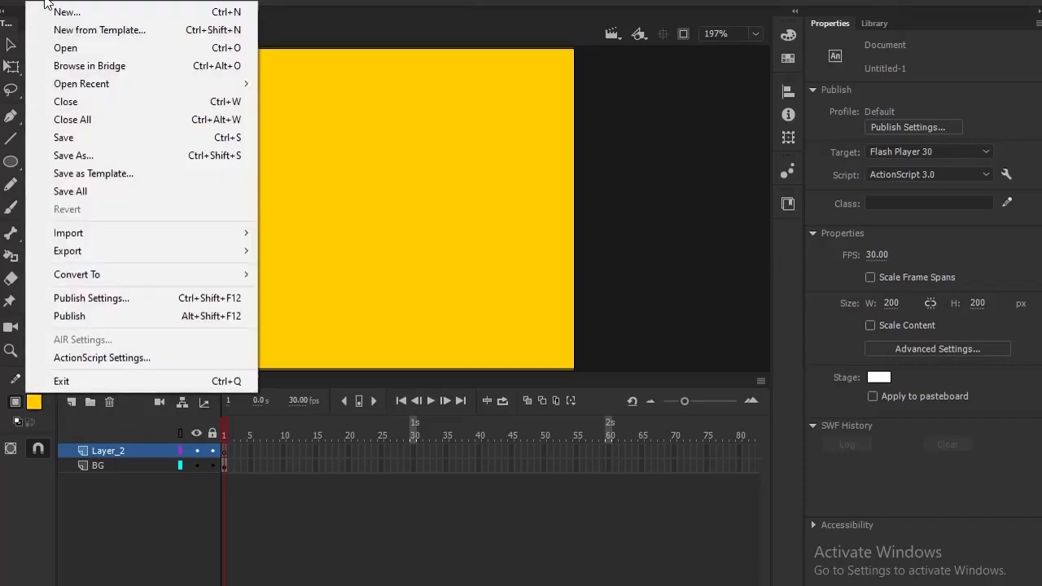
mouse_move(235, 235)
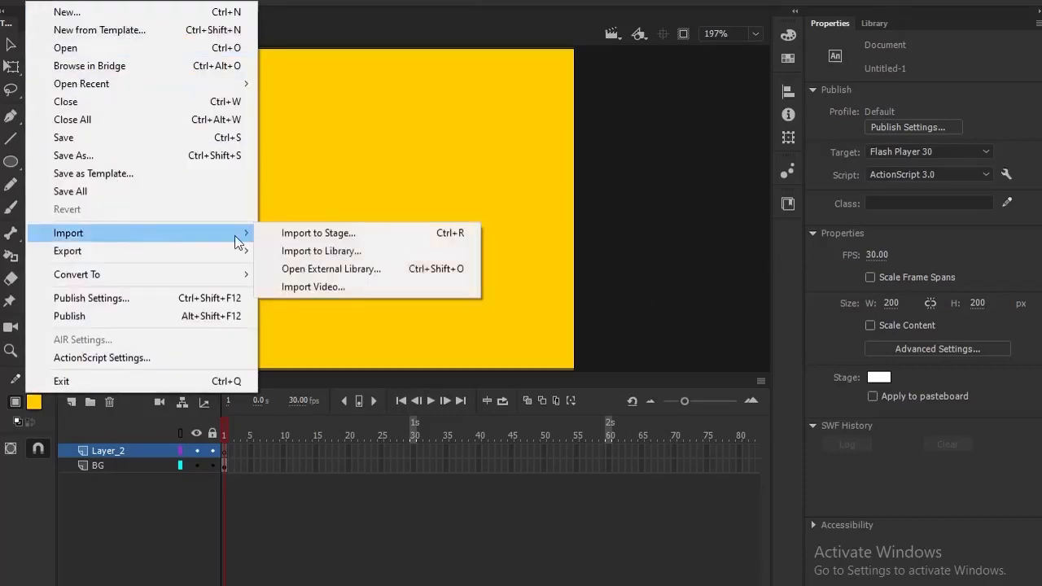
left_click(335, 252)
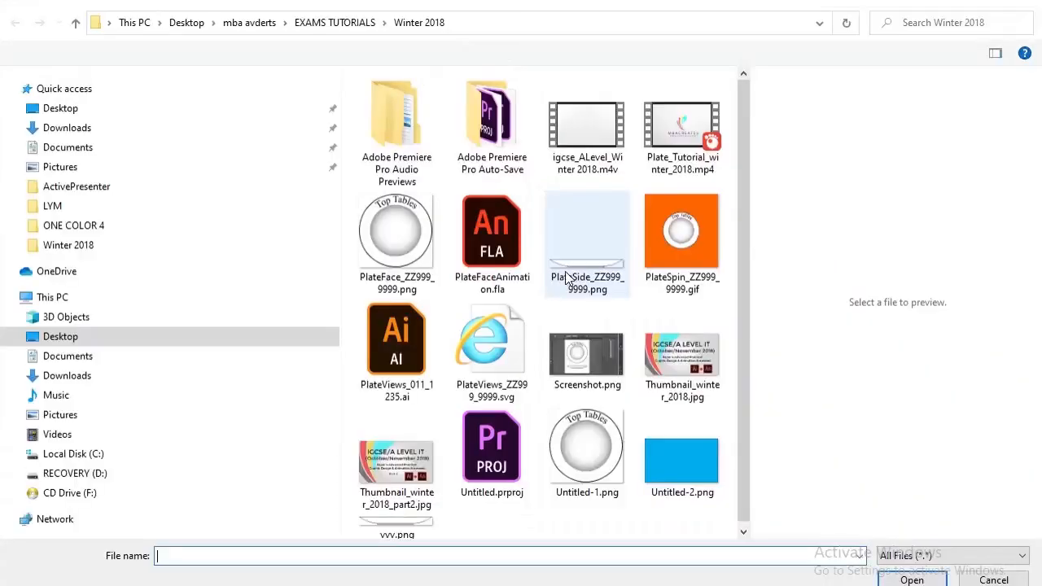
left_click(594, 287)
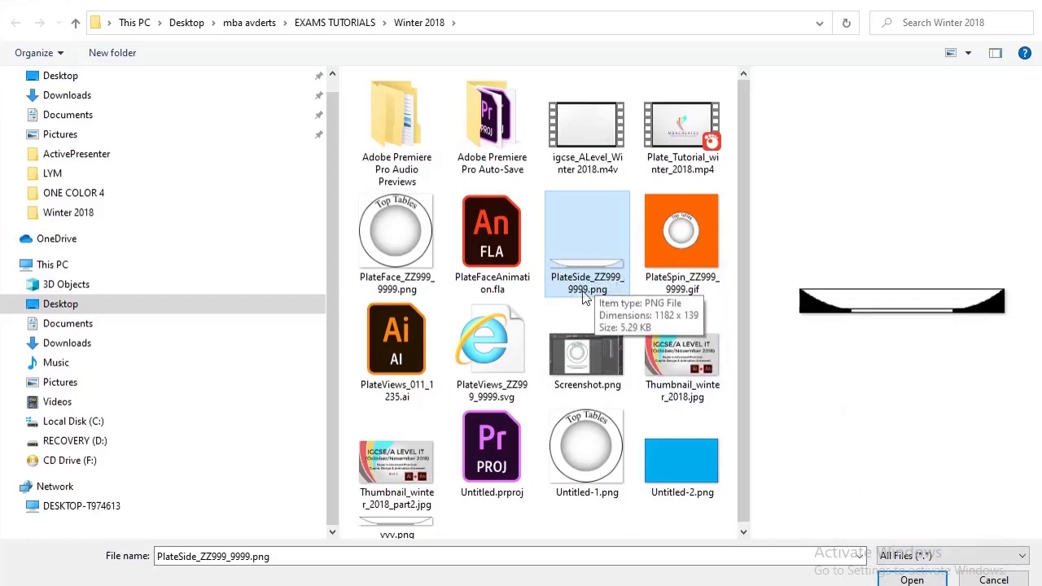
left_click(916, 580)
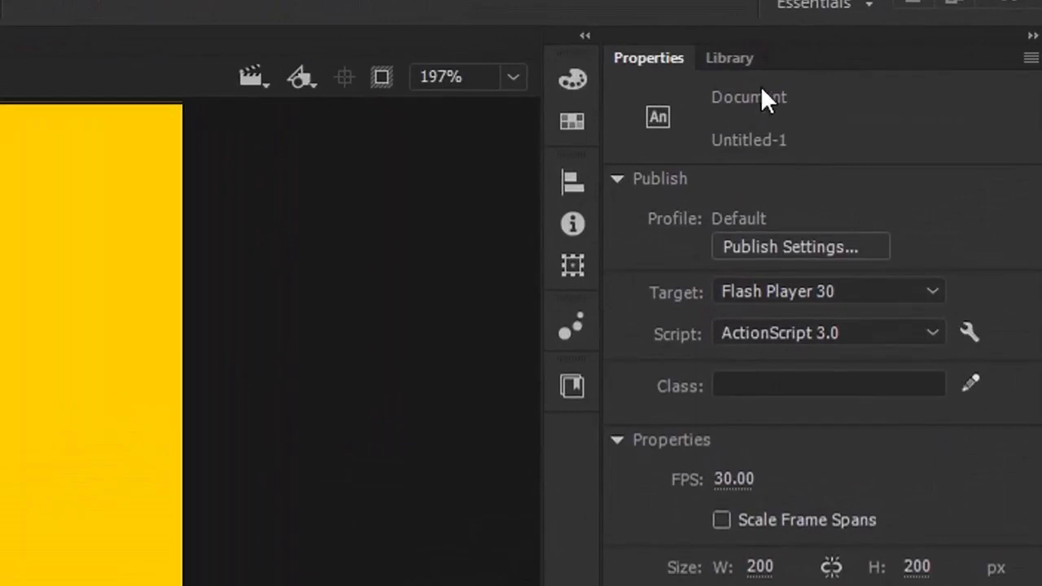
Place the PlateSide_ZZ999_9999.png image from the library onto the stage in the layer above BG.
left_click(742, 61)
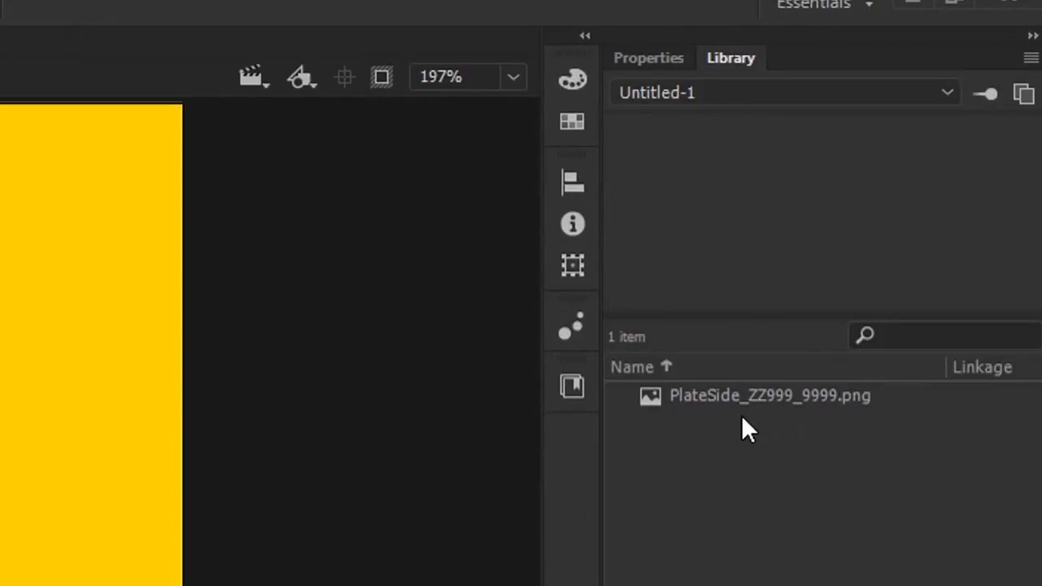
left_click_drag(652, 396, 651, 403)
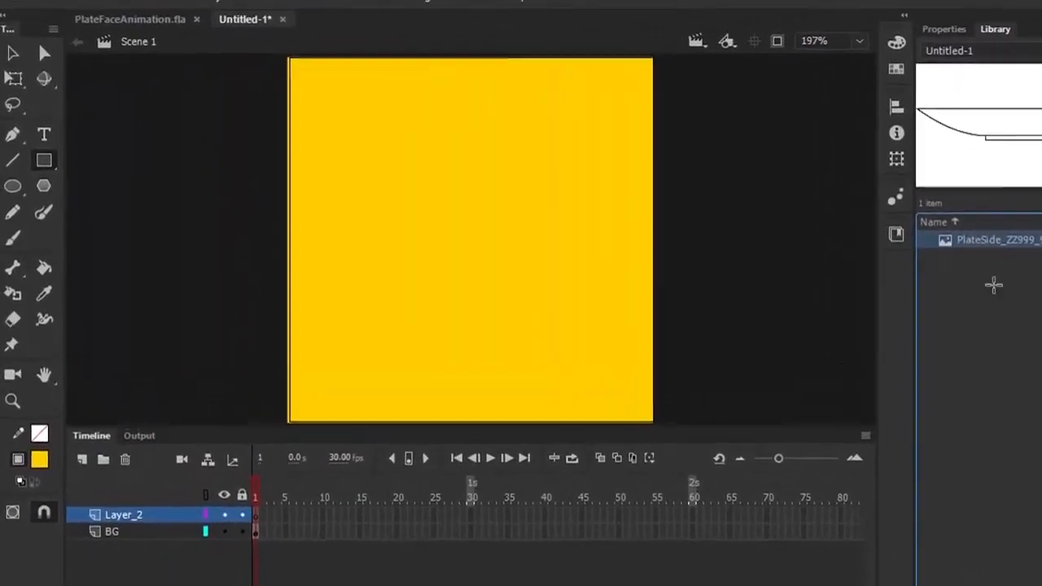
left_click_drag(983, 250, 478, 238)
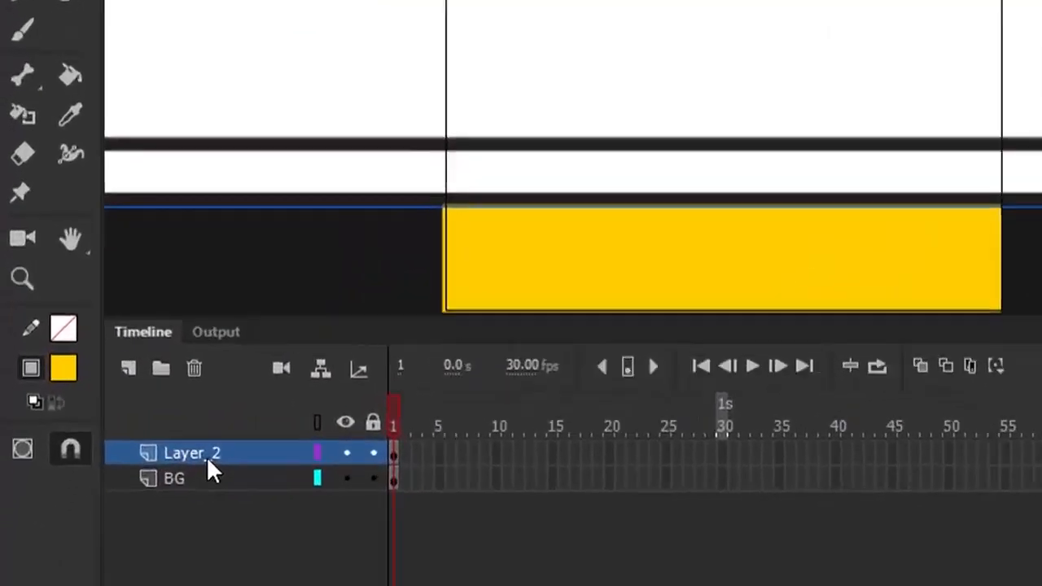
Rename the layer above BG as Plateside_1.
double_click(206, 456)
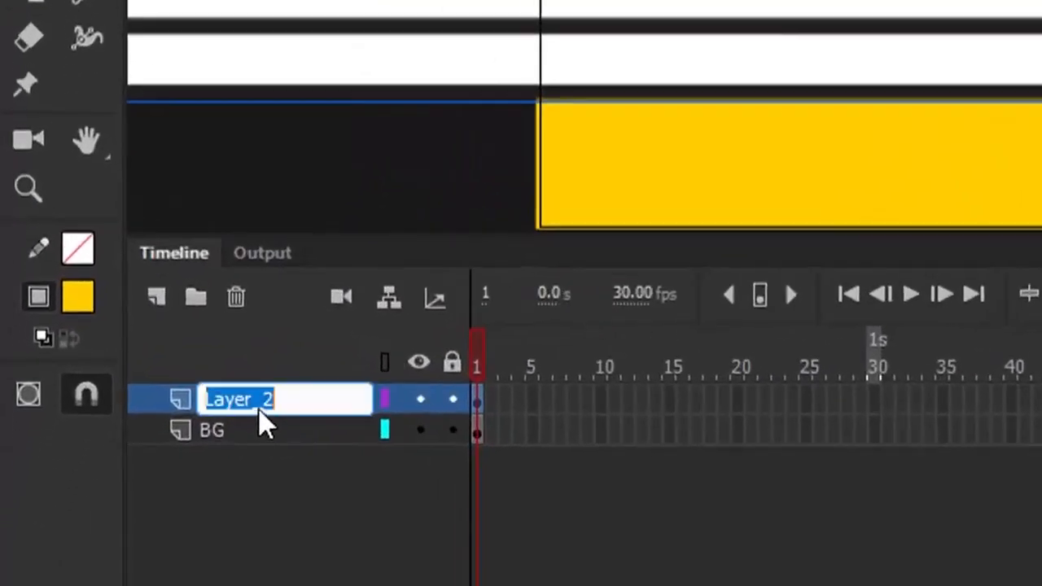
type("Plate")
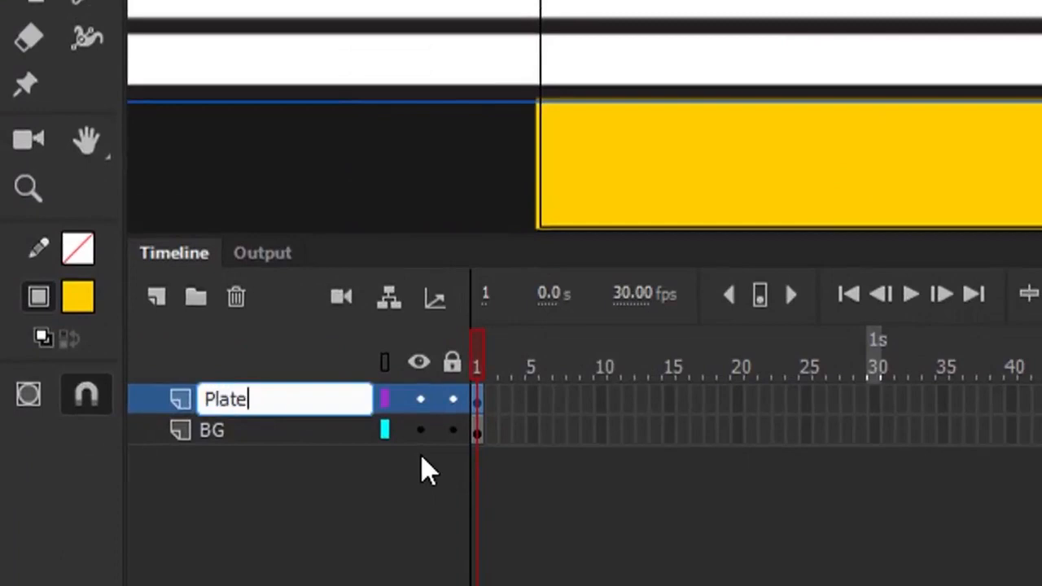
type("side_1")
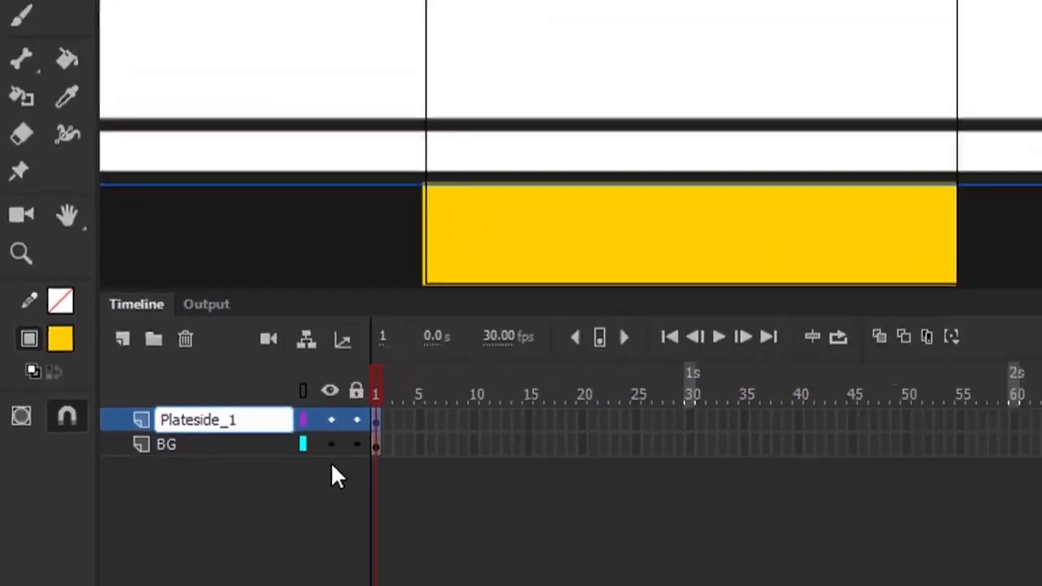
key("Return")
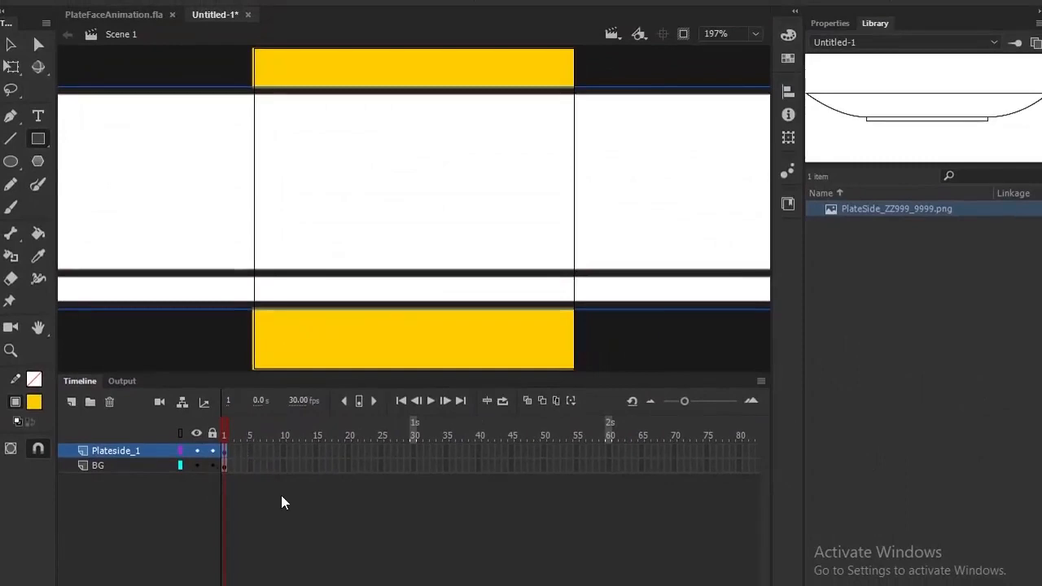
Set the plate image's width to 100 px with its proportions locked.
left_click(11, 46)
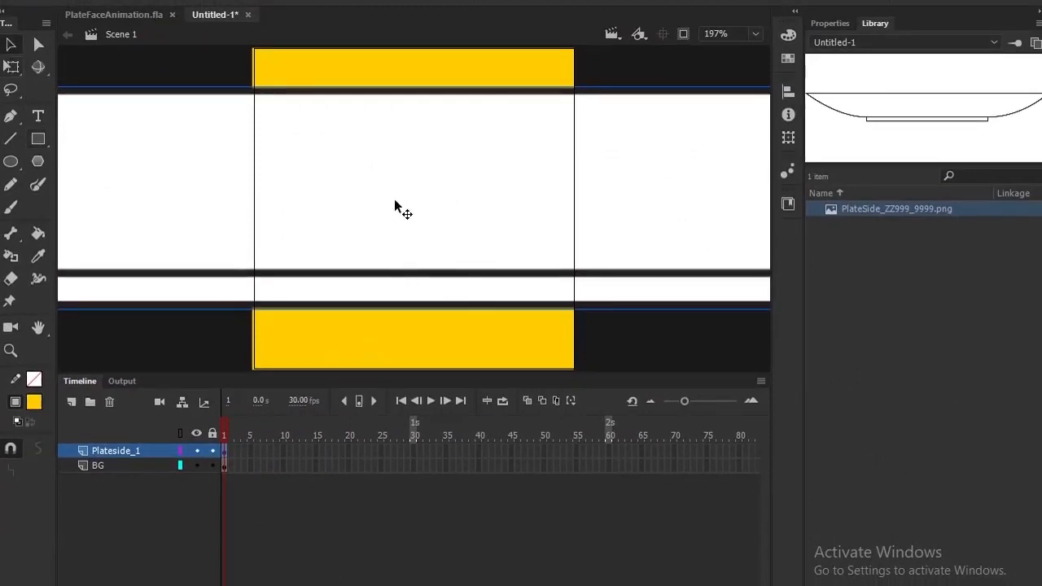
left_click(839, 24)
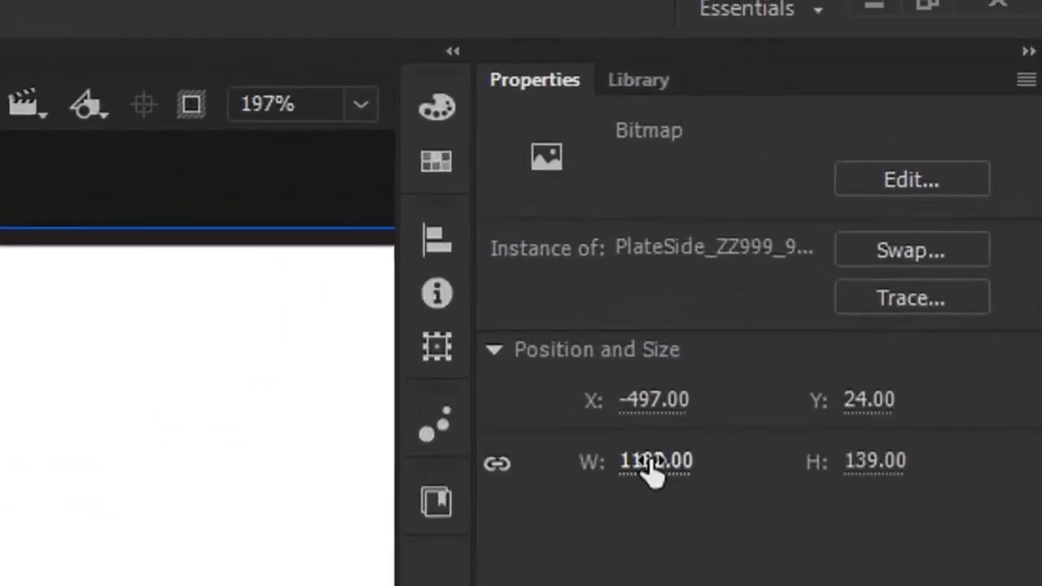
left_click(650, 461)
type("100")
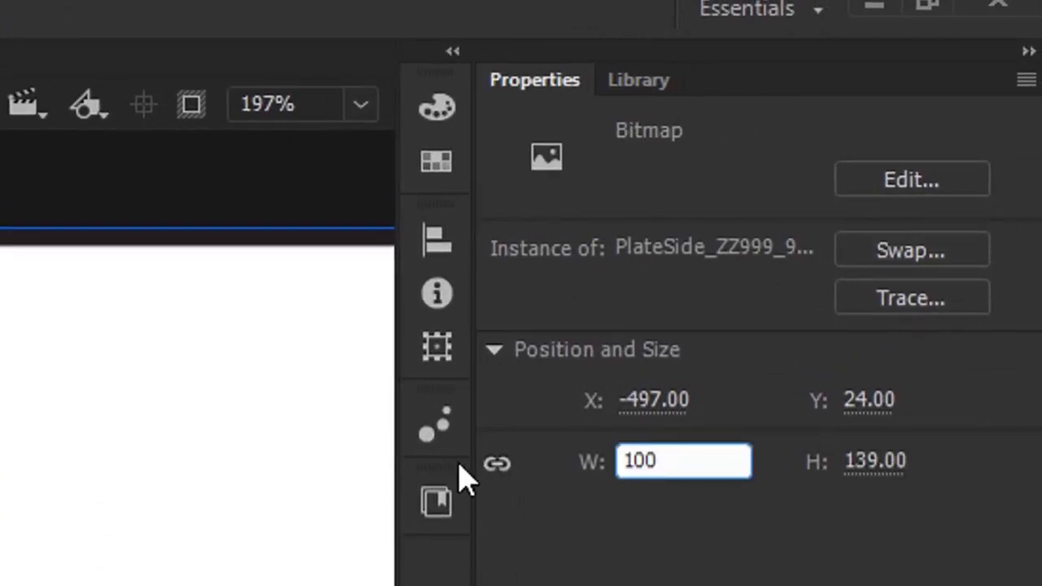
key("Return")
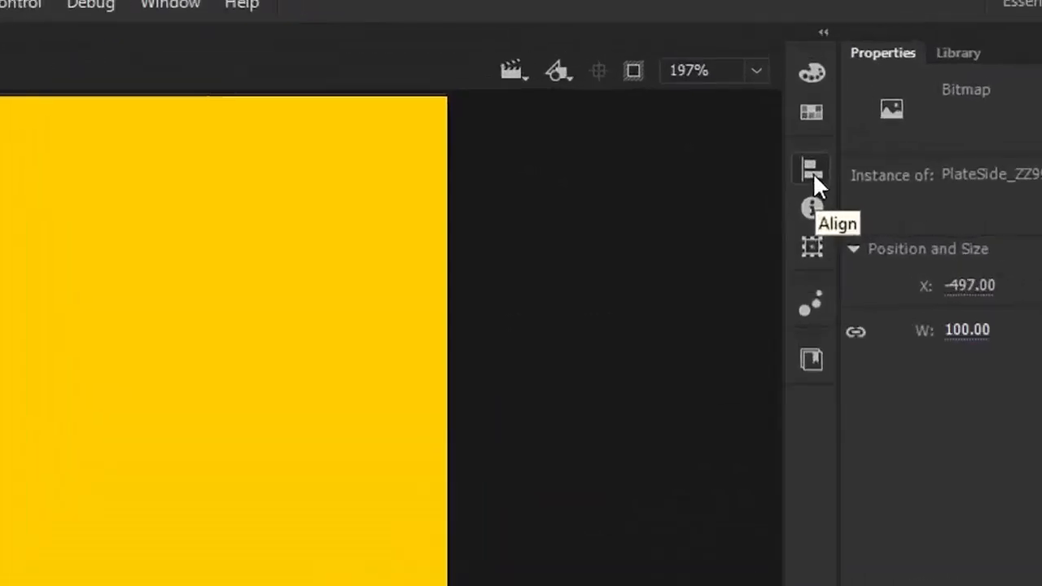
Align the plate image to the stage, centred horizontally and flush with the stage's top edge.
left_click(789, 96)
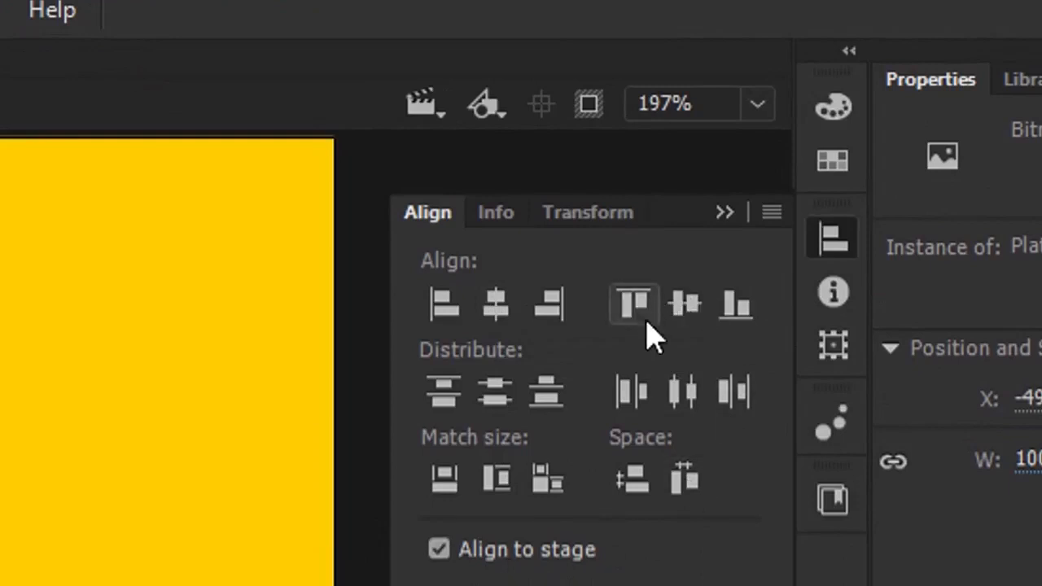
left_click(498, 310)
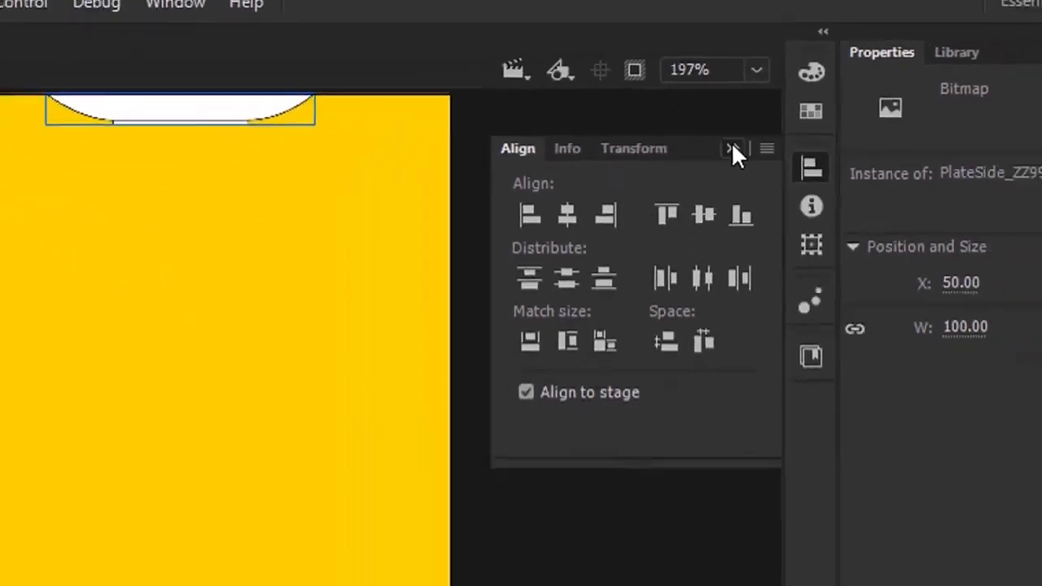
left_click(725, 213)
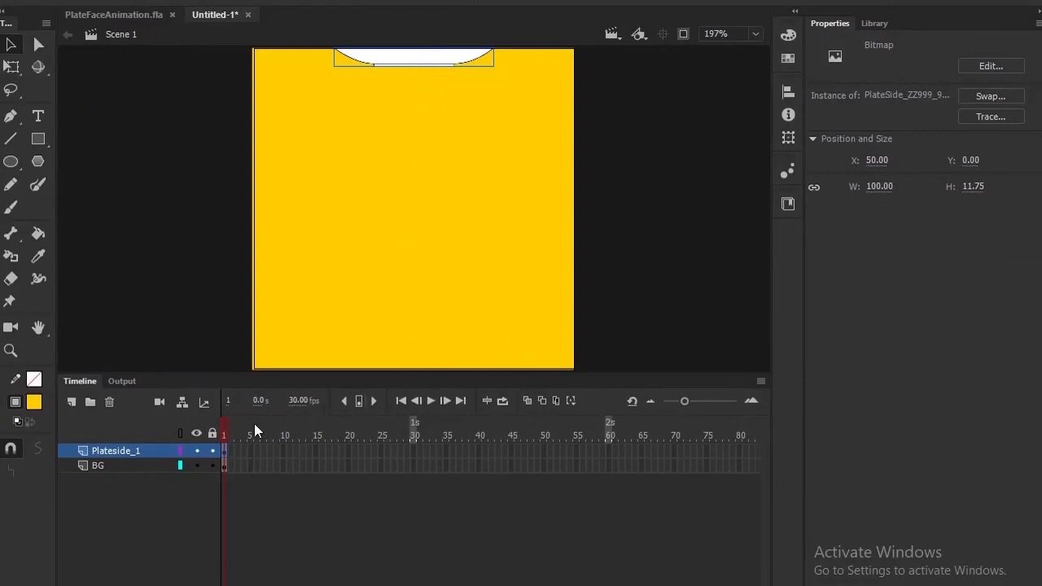
Convert the plate image to a movie clip symbol named plateSide and compare it with the source bitmap in the library.
right_click(432, 62)
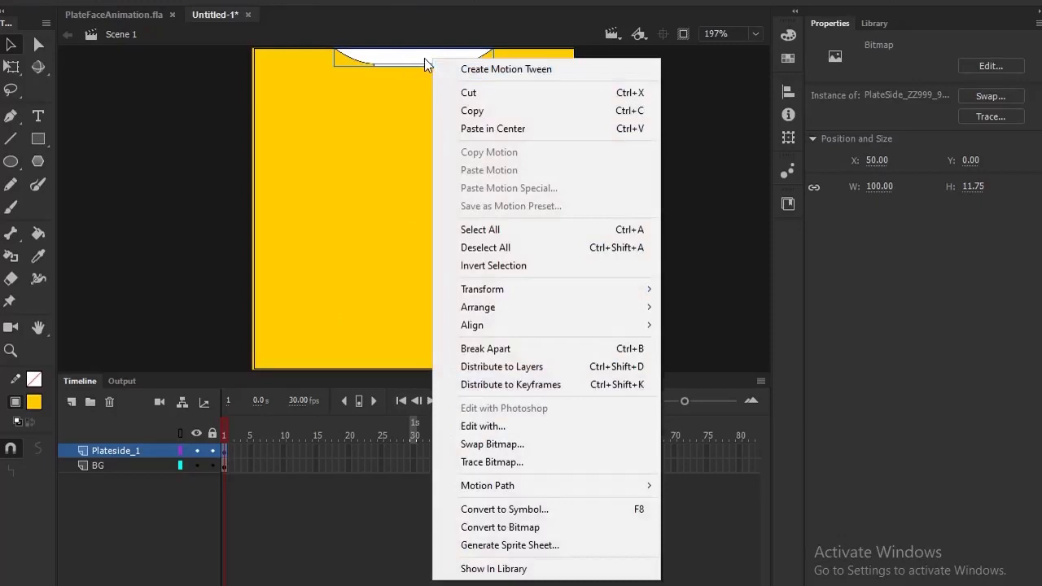
left_click(524, 510)
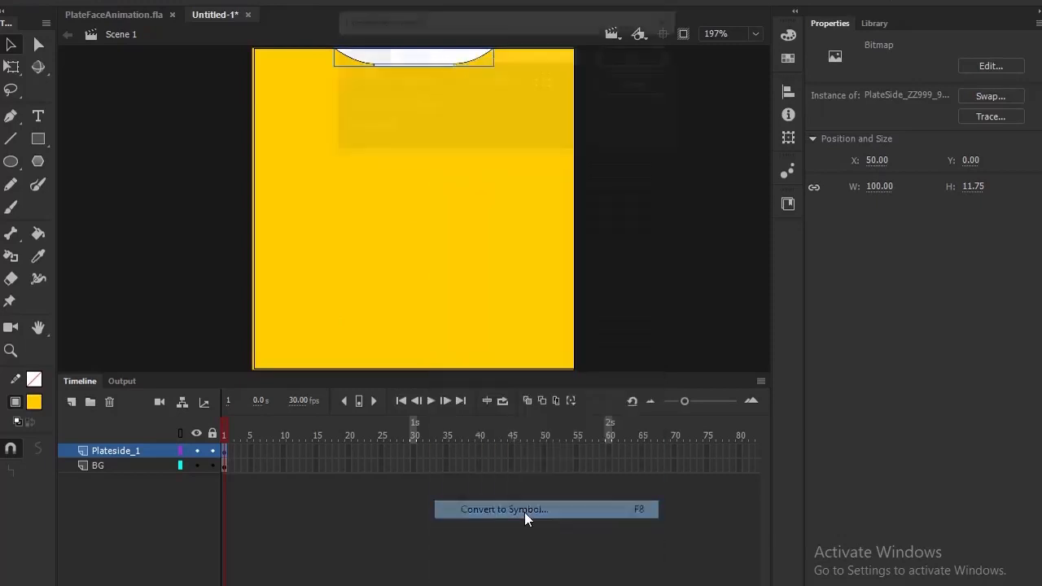
type("p")
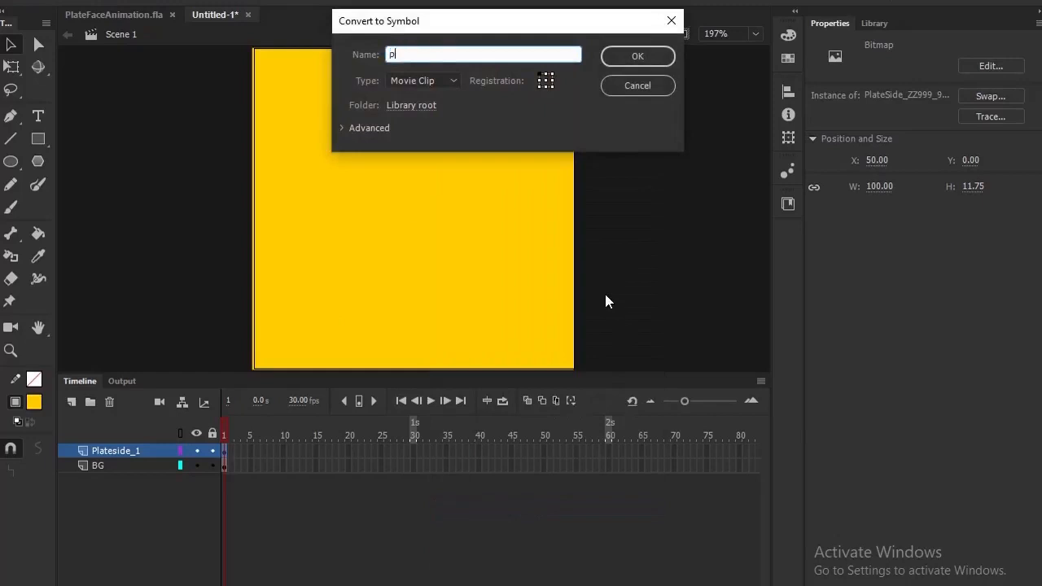
type("lateSide")
key("Return")
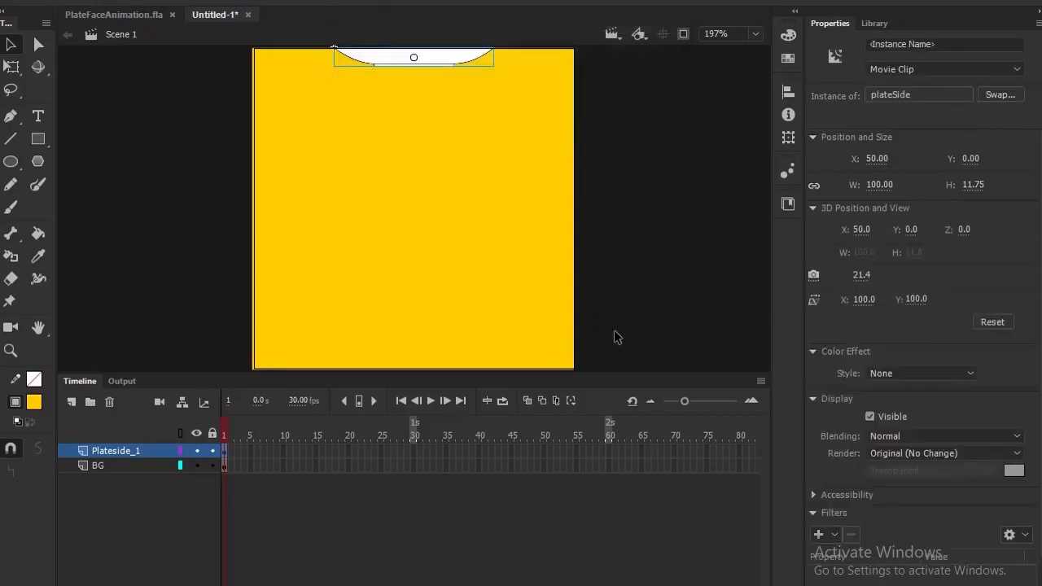
left_click(876, 25)
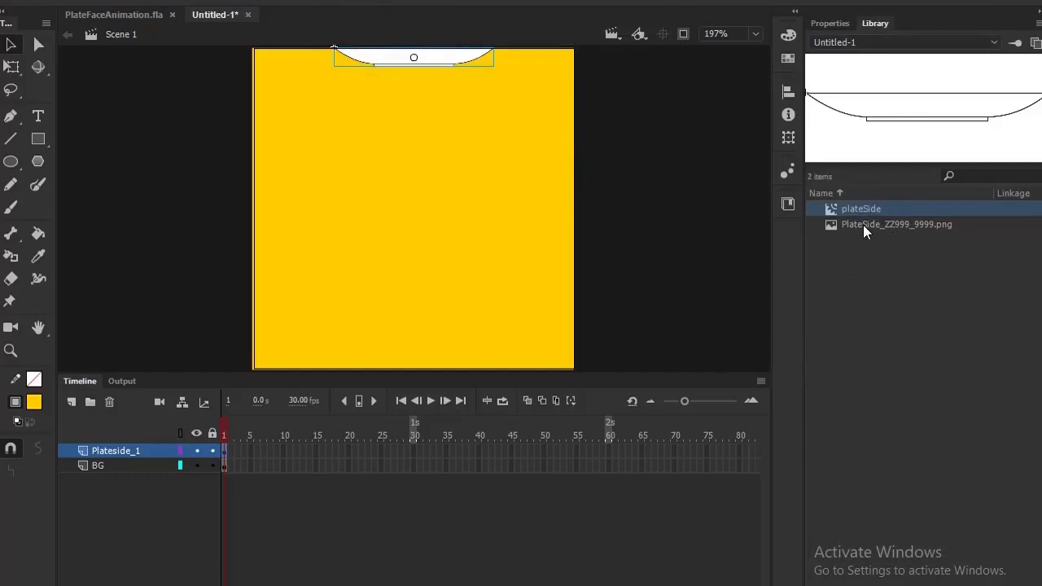
left_click(886, 232)
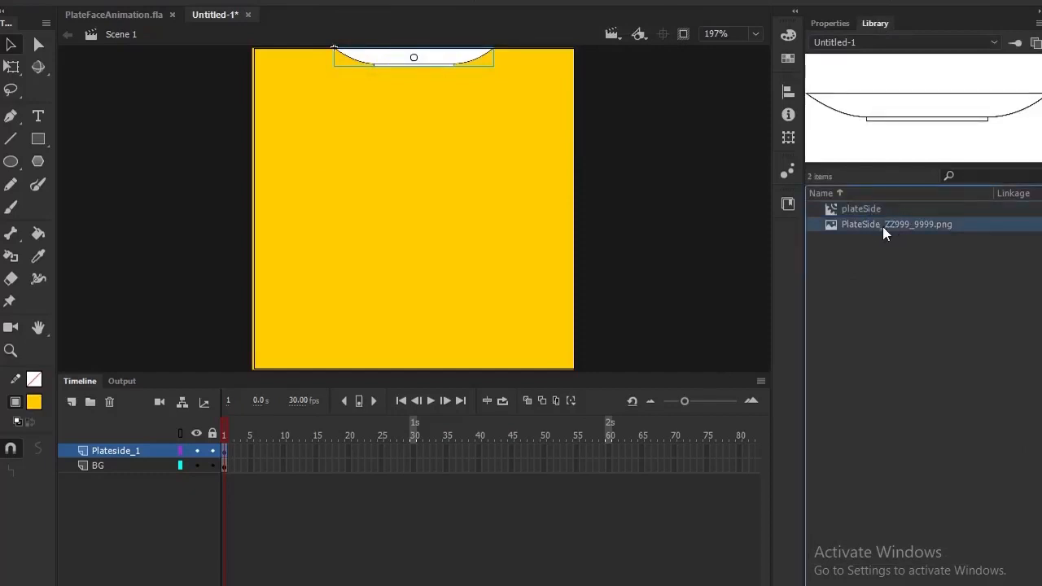
left_click(861, 210)
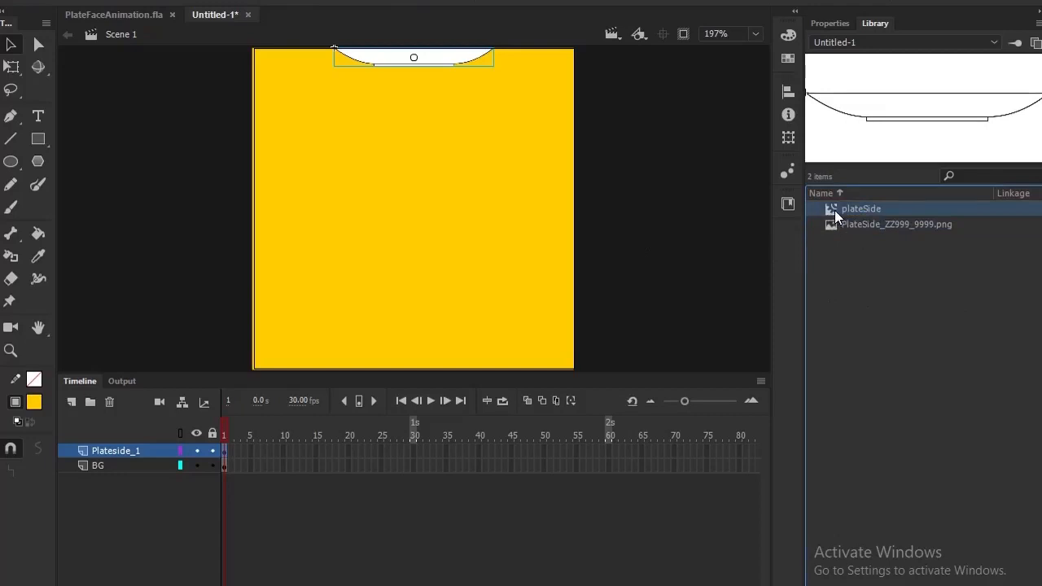
left_click(828, 229)
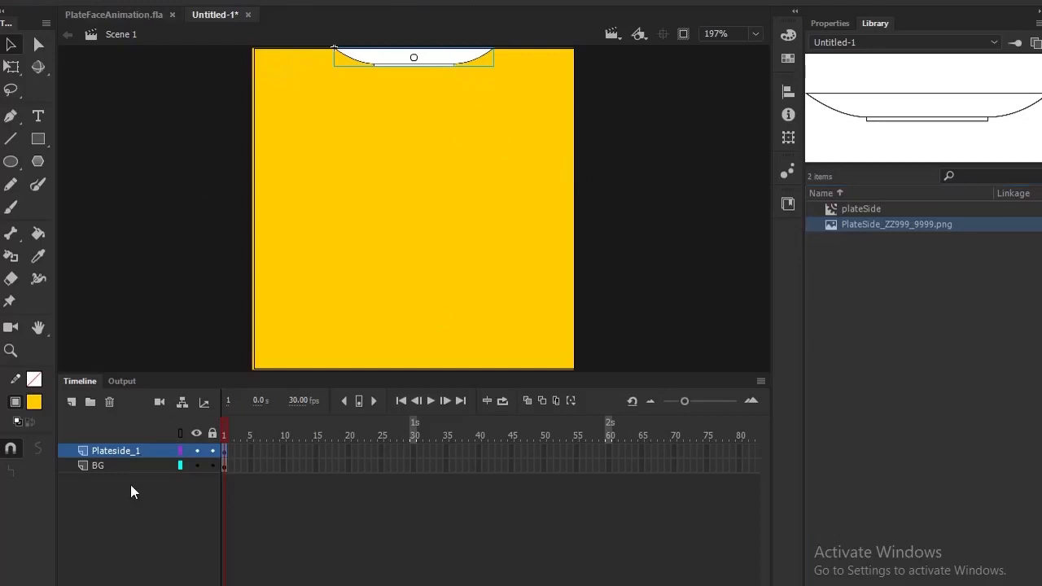
Create a motion tween for the plate on the Plateside_1 layer and return the playhead to frame 1.
left_click(145, 2)
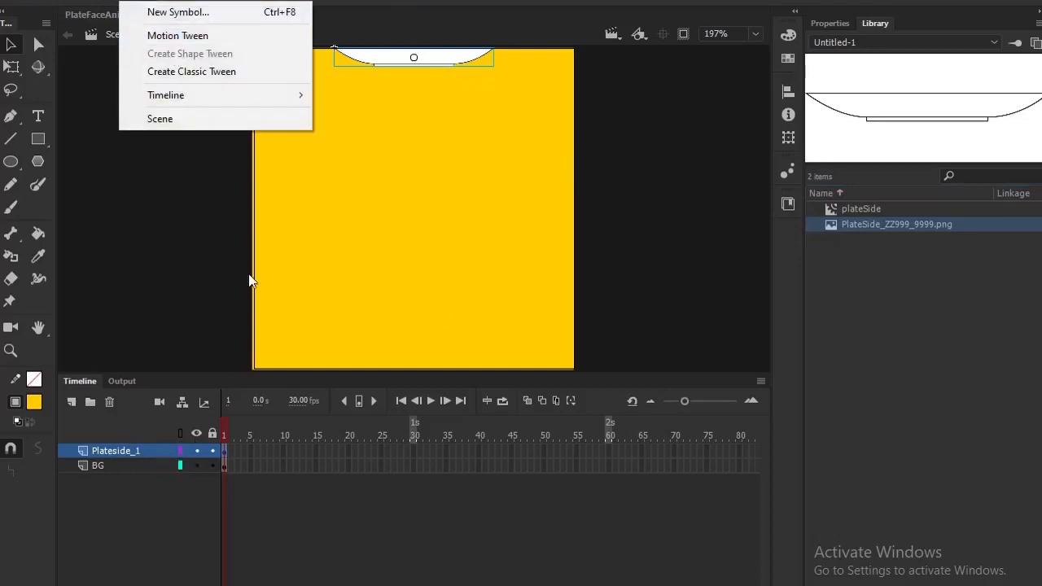
left_click(200, 37)
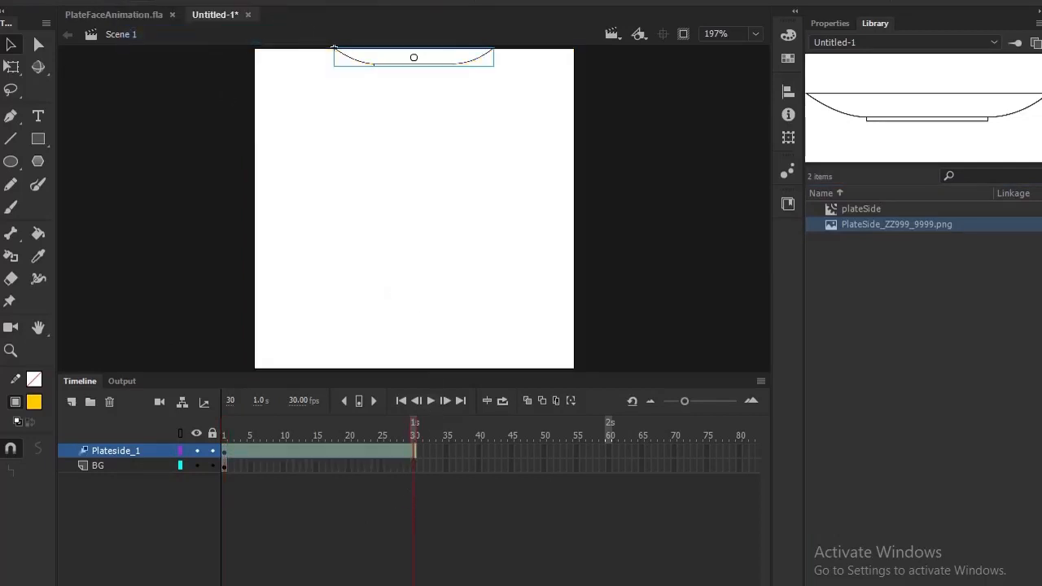
left_click(415, 426)
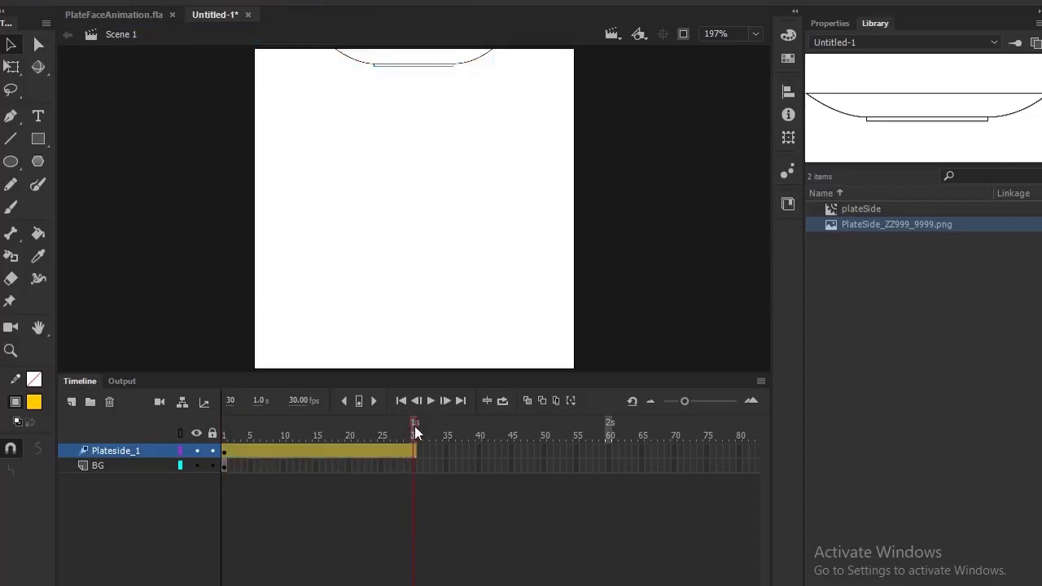
left_click_drag(398, 423, 216, 421)
left_click(174, 450)
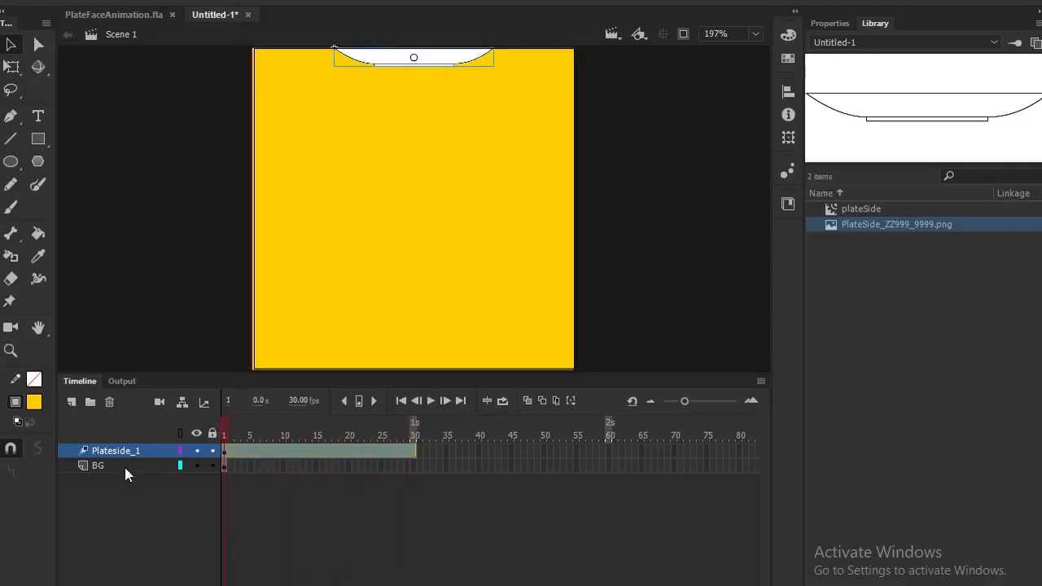
Extend the BG layer to frame 300 by inserting a frame there, so the background lasts 10 seconds.
left_click(126, 465)
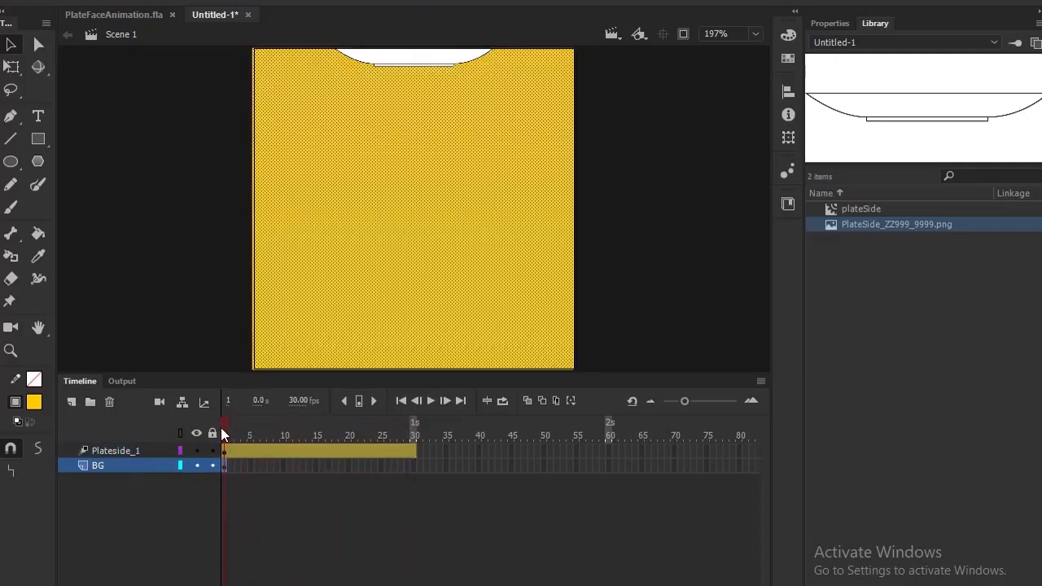
mouse_move(226, 433)
left_mouse_down()
mouse_move(382, 447)
mouse_move(225, 437)
left_mouse_up()
scroll(491, 456, "right", 10)
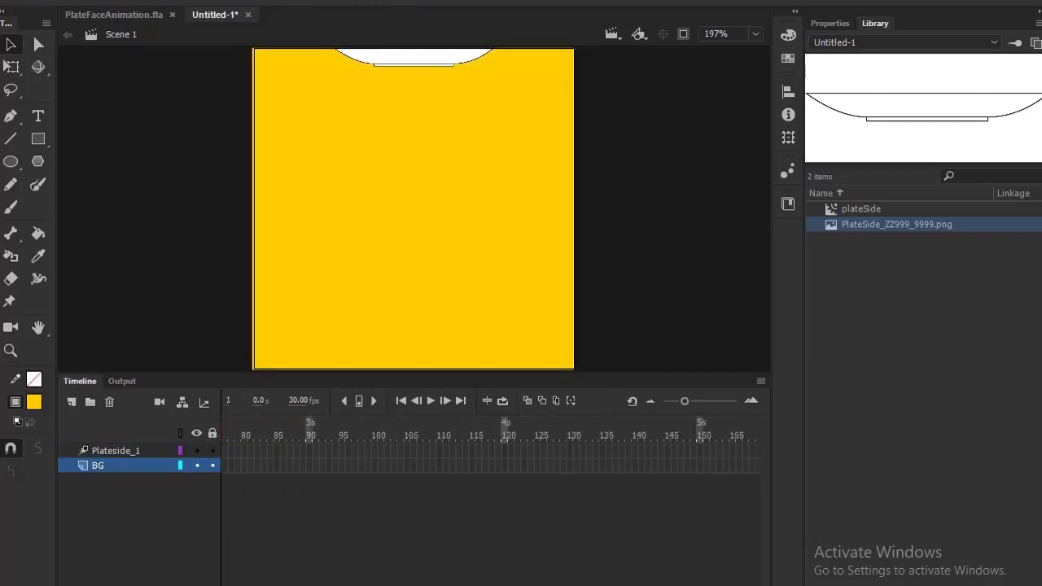
scroll(491, 456, "left", 10)
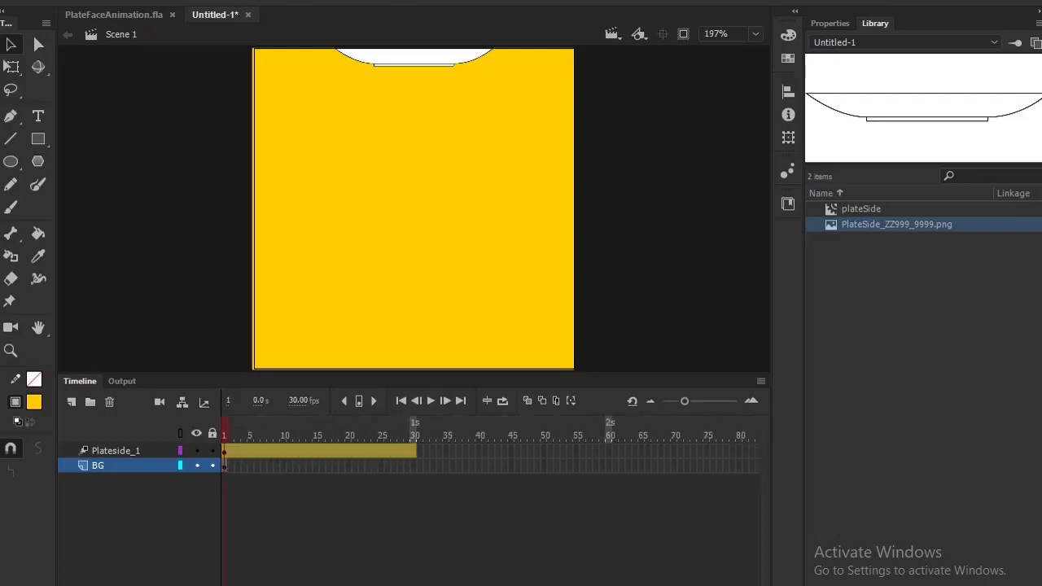
scroll(491, 452, "right", 10)
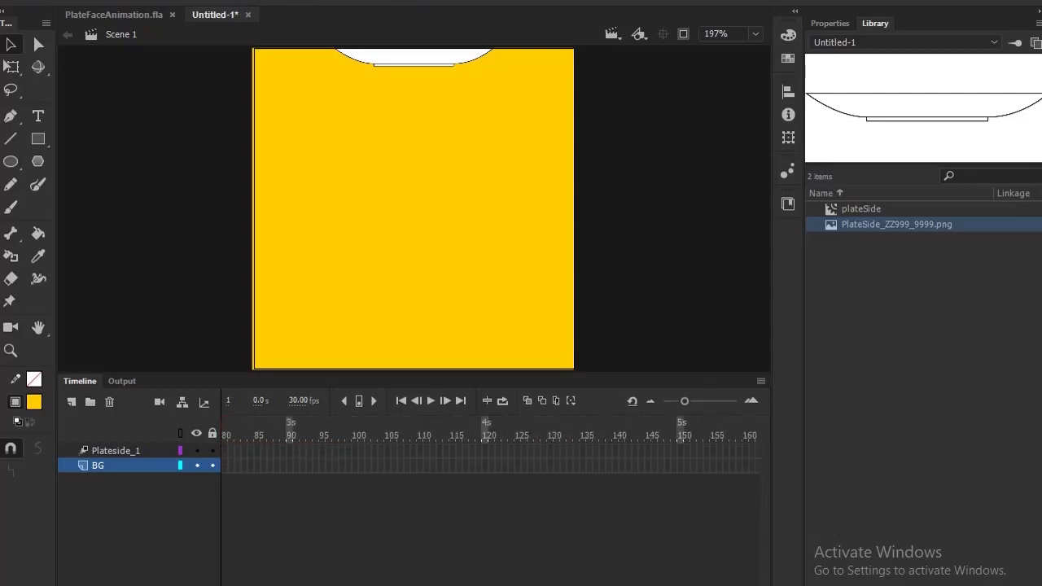
scroll(491, 452, "left", 10)
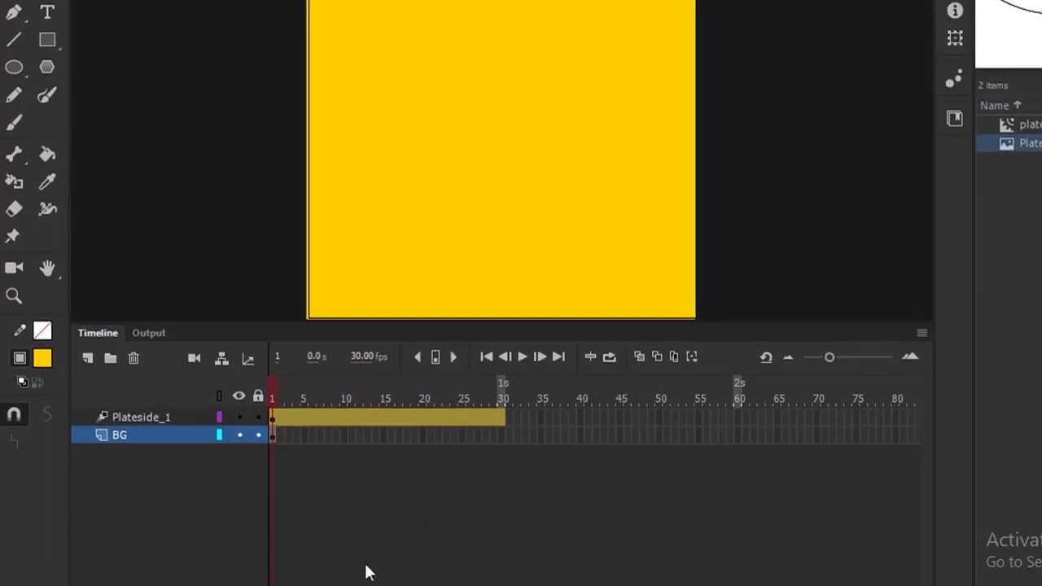
scroll(593, 416, "right", 15)
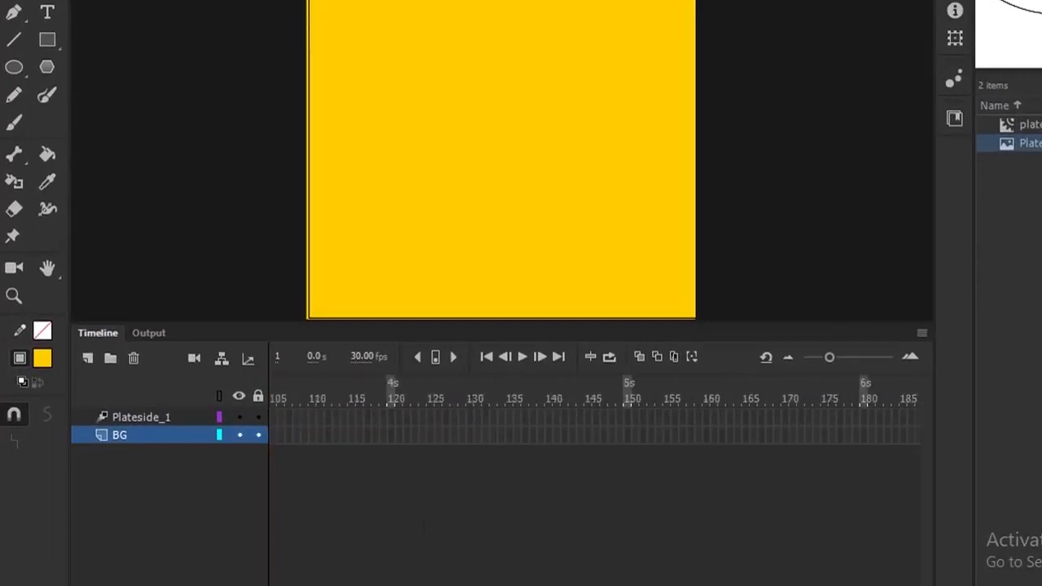
scroll(593, 415, "right", 15)
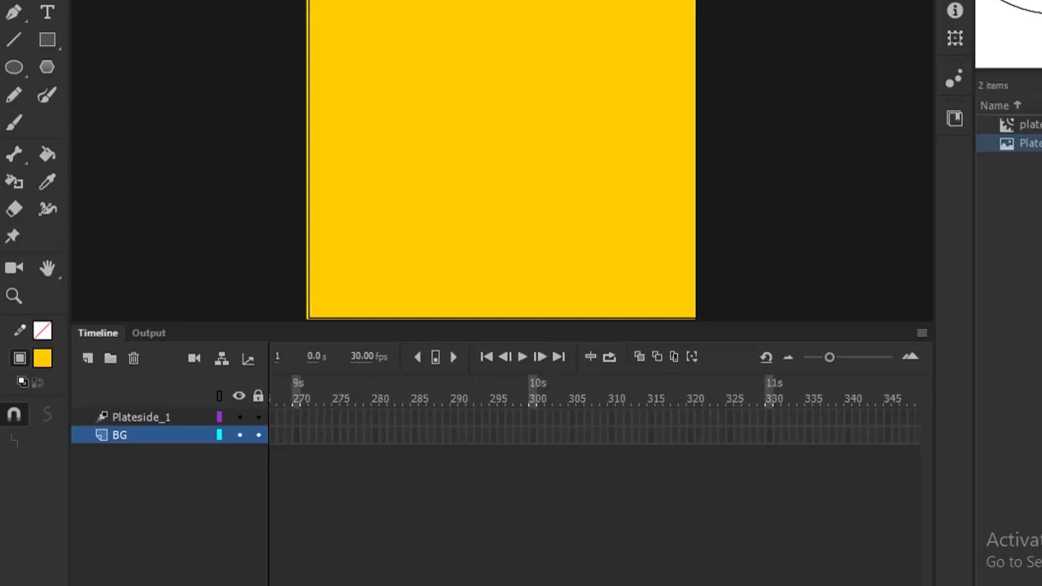
left_click(534, 438)
right_click(534, 440)
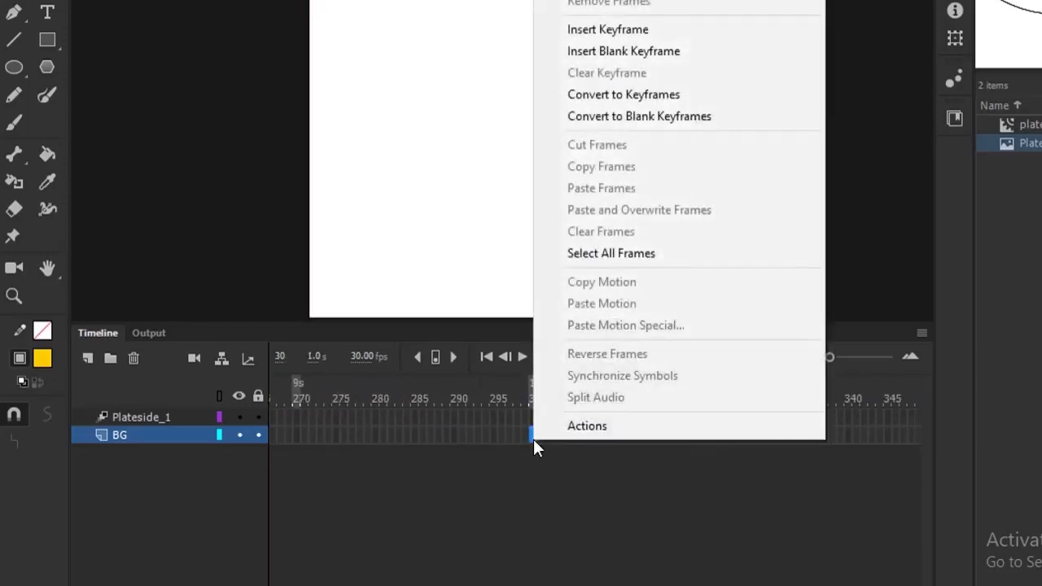
left_click(513, 529)
left_click(535, 438)
right_click(533, 440)
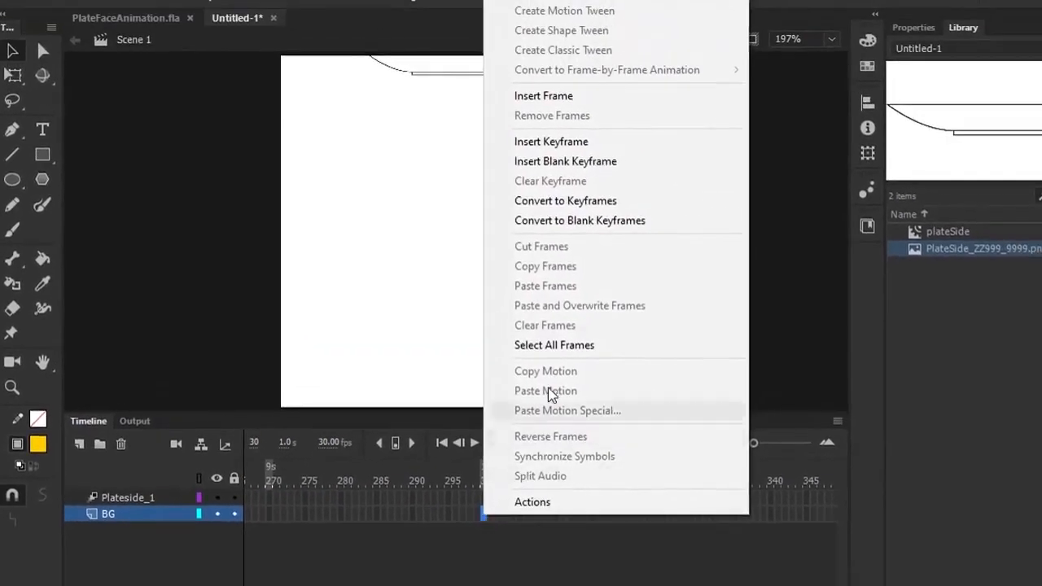
left_click(582, 101)
Lengthen the Plateside_1 motion tween so it ends at frame 60.
left_click_drag(732, 585, 293, 585)
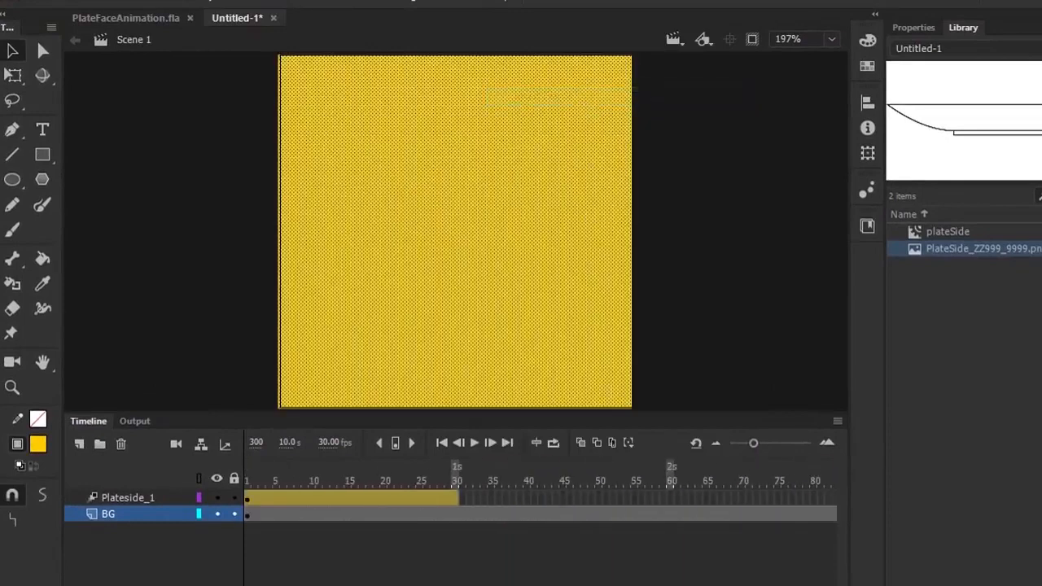
left_click(144, 497)
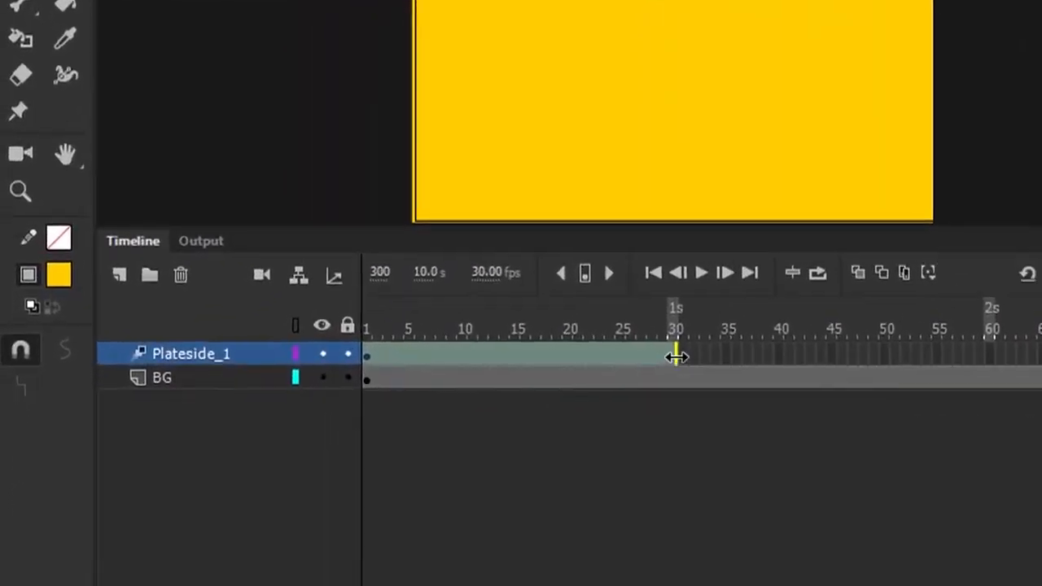
left_click_drag(676, 356, 990, 364)
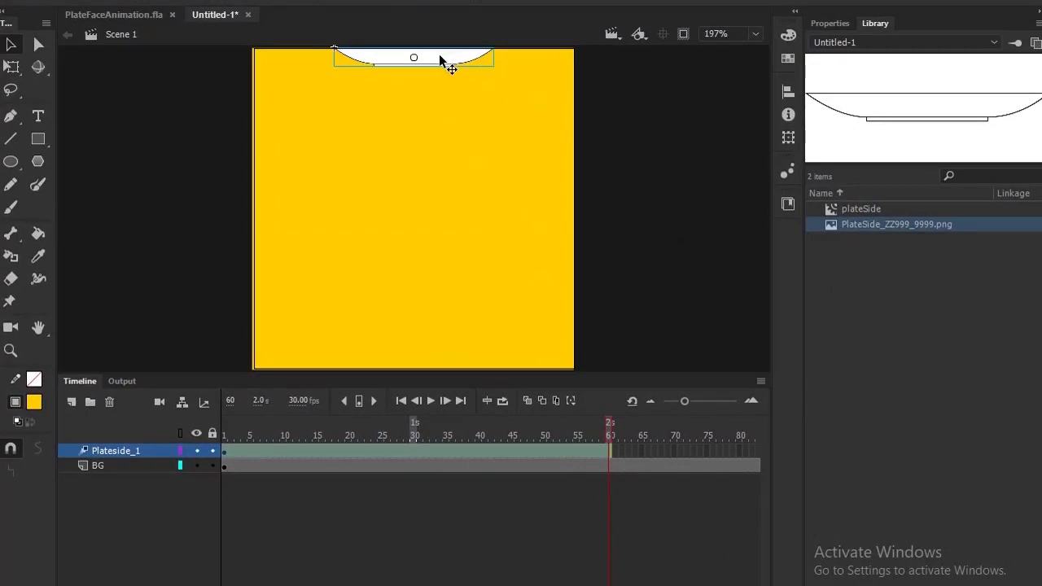
Move the plate straight down to the bottom centre of the stage at frame 60 and play back its fall.
left_click_drag(440, 55, 417, 356)
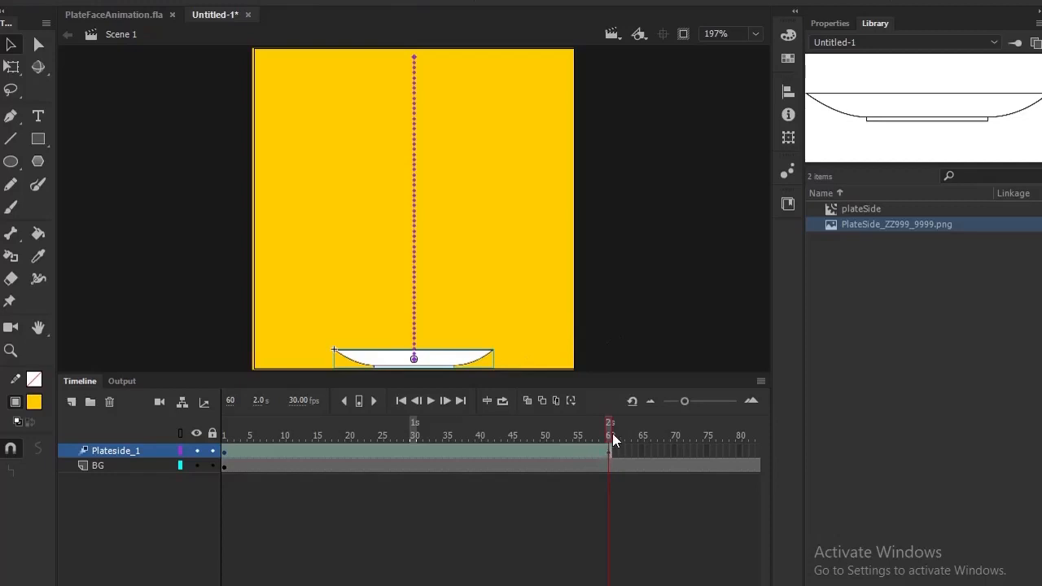
left_click_drag(610, 432, 215, 434)
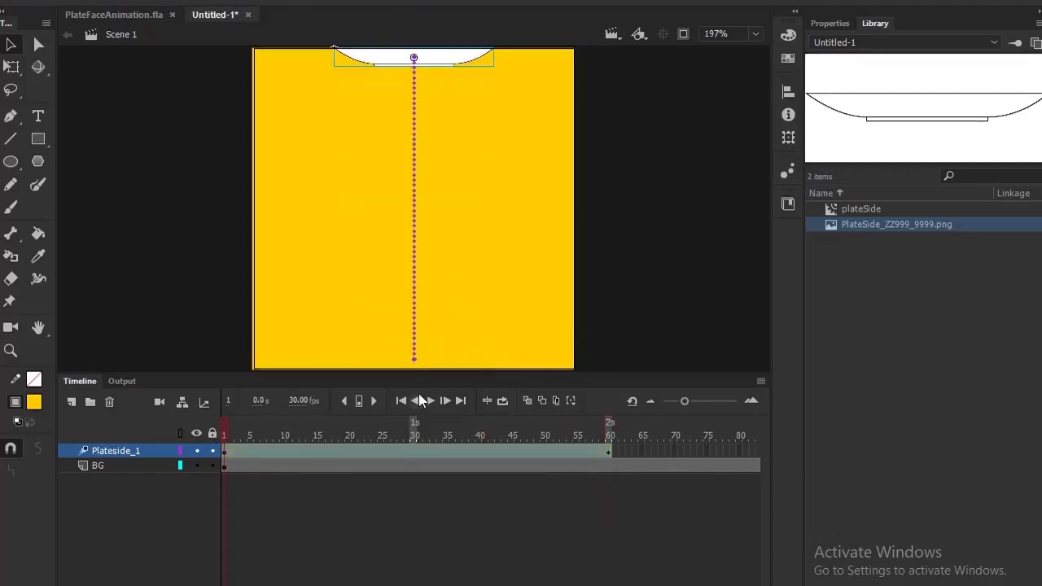
left_click(430, 401)
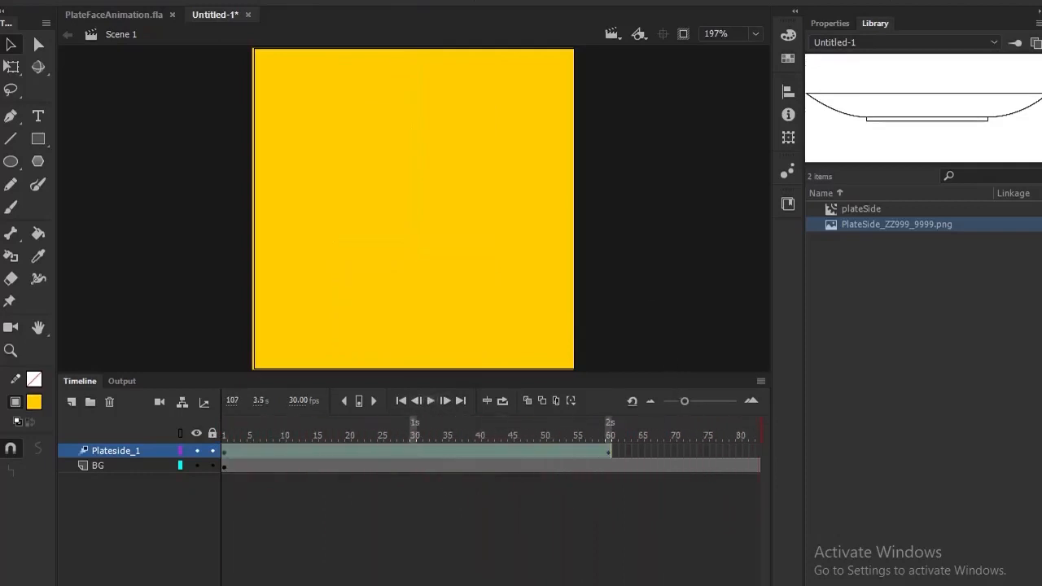
left_click(148, 537)
left_click_drag(248, 433, 216, 433)
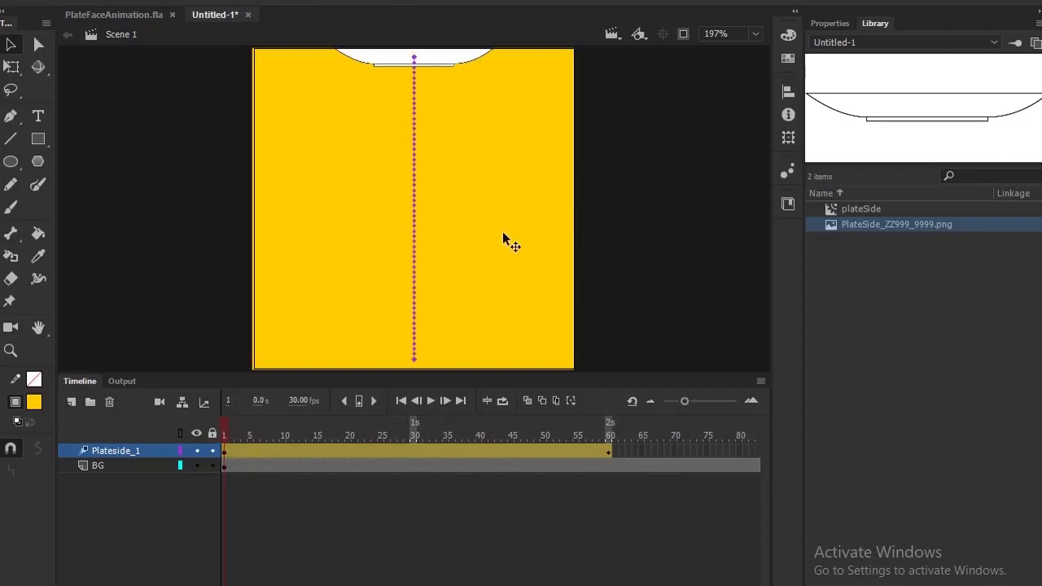
Switch to the exam paper in Adobe Acrobat to review the PlateSide animation requirements and return to Adobe Animate.
left_click(547, 242)
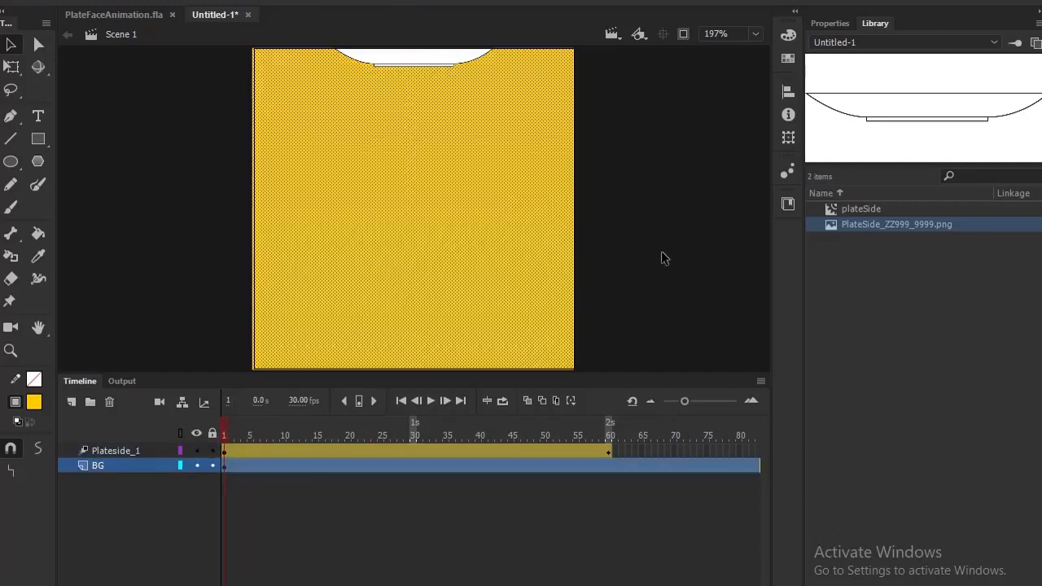
left_click(167, 536)
left_click(158, 452)
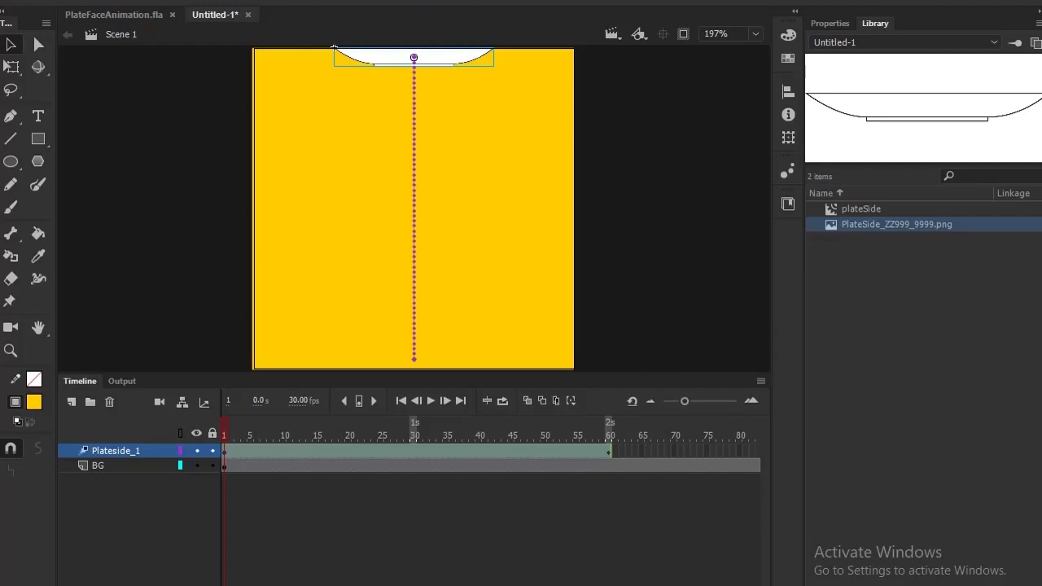
key("super+Tab")
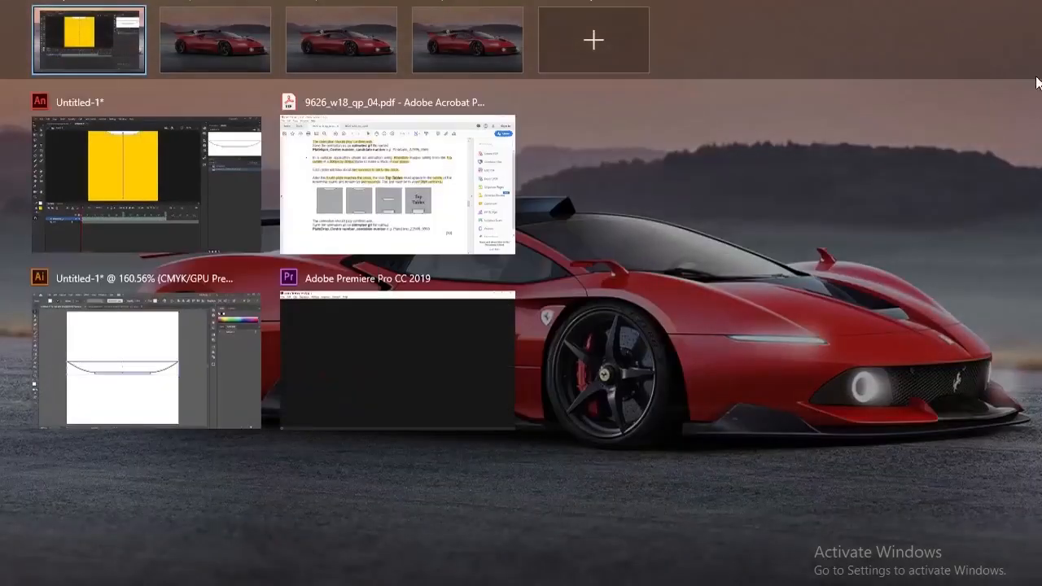
left_click(438, 181)
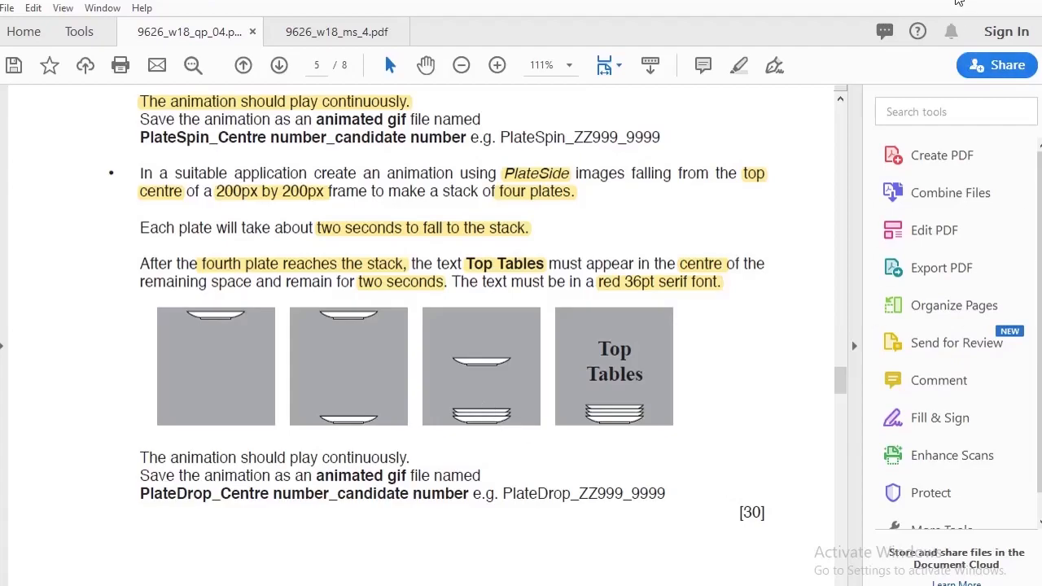
left_click(959, 1)
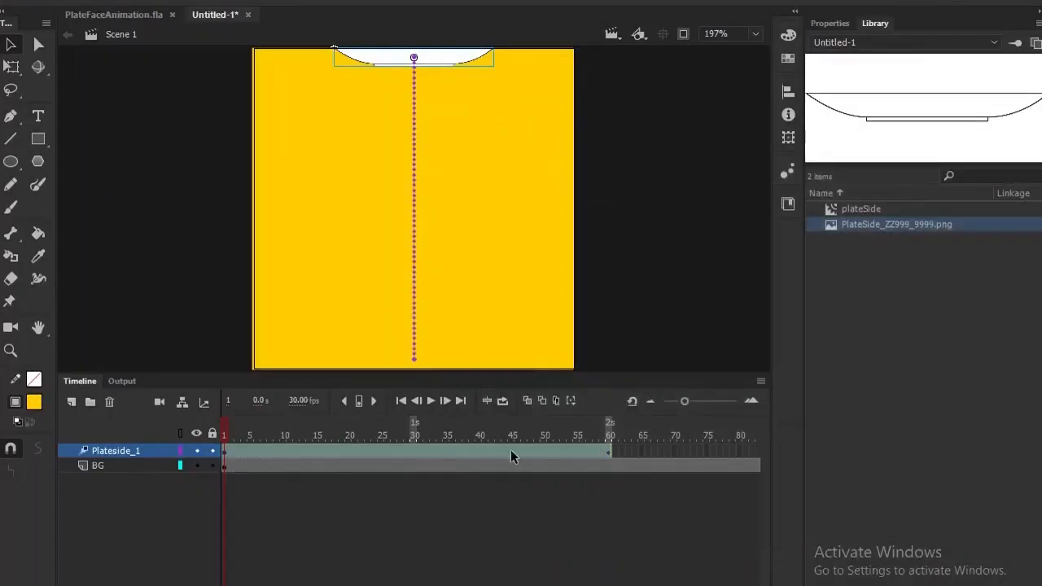
Duplicate the Plateside_1 layer with its motion tween and remove the _copy suffix from the duplicate's name.
left_click_drag(686, 399, 660, 399)
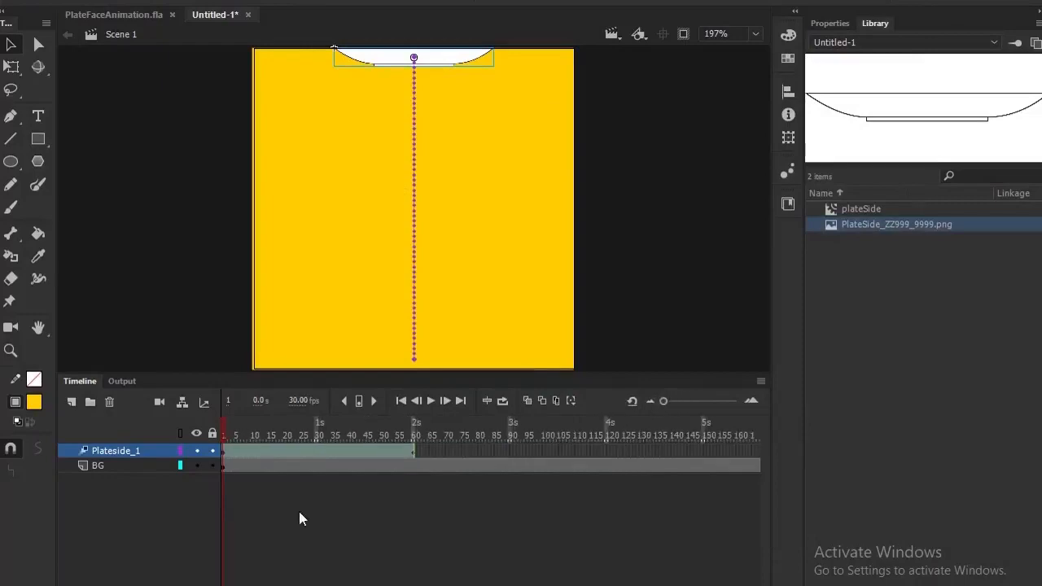
right_click(146, 453)
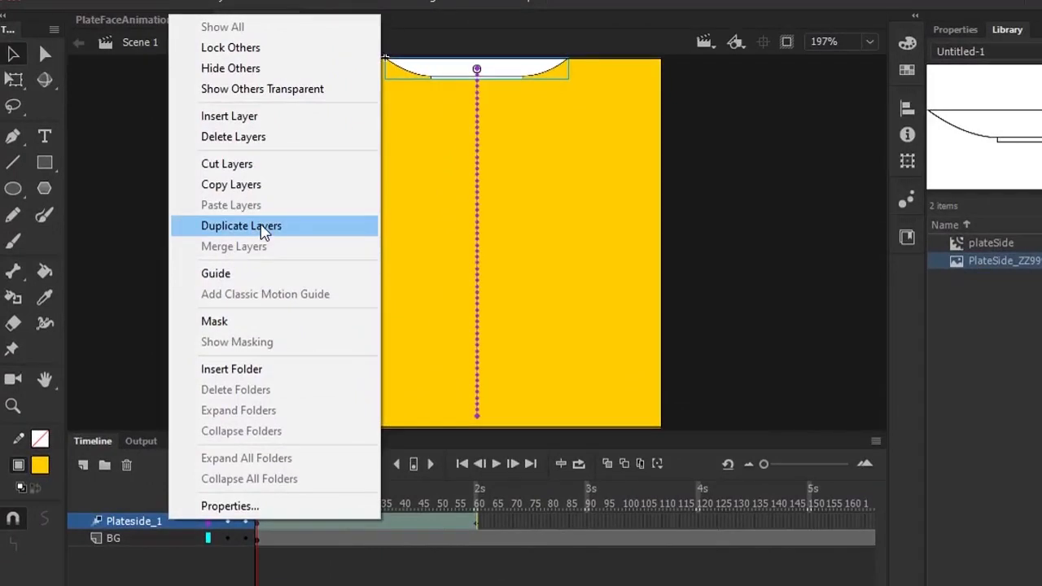
left_click(262, 228)
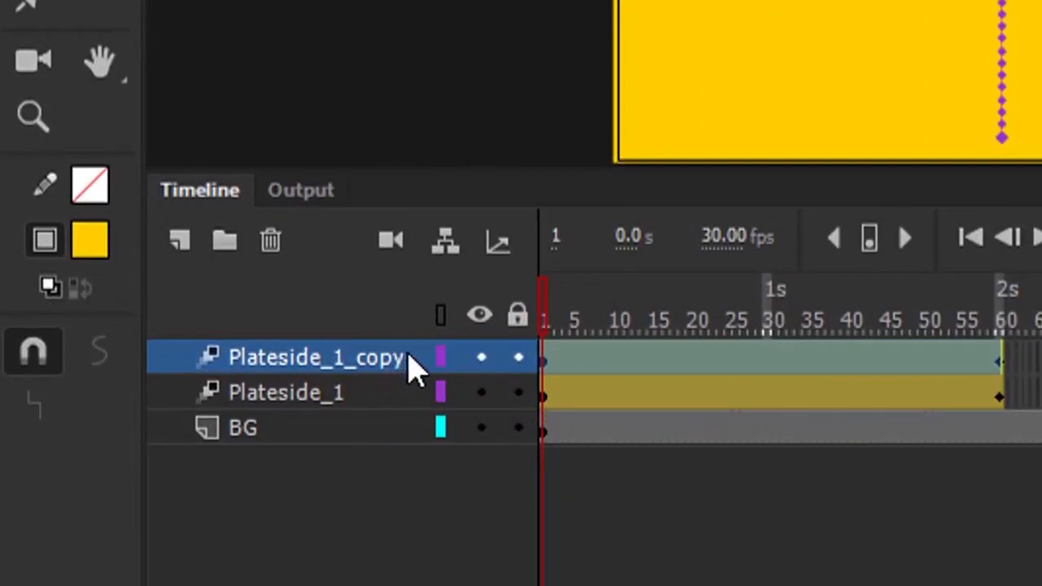
double_click(397, 358)
left_click(399, 358)
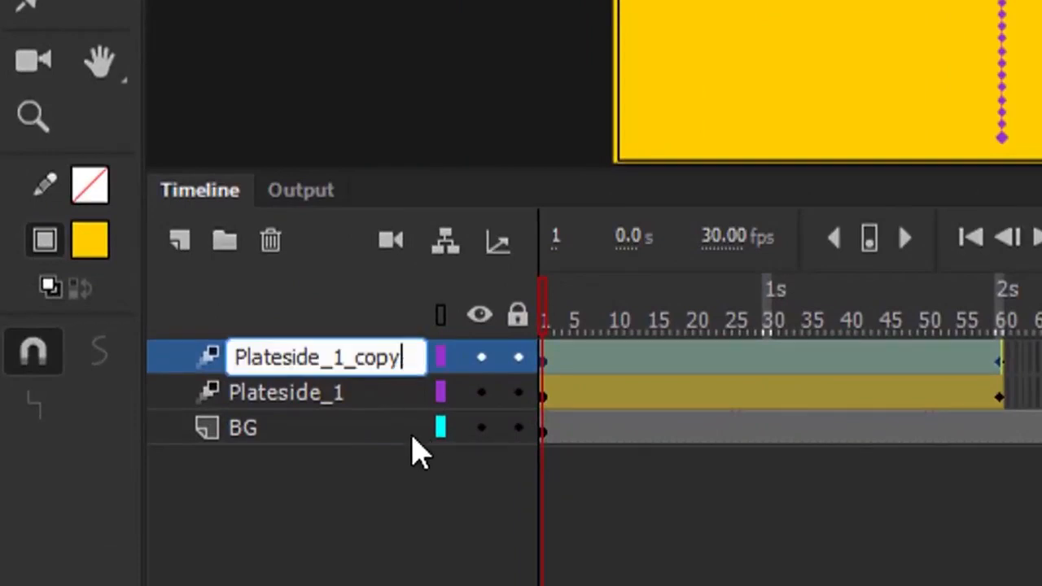
key("BackSpace")
key("BackSpace")
key("BackSpace")
key("BackSpace")
key("BackSpace")
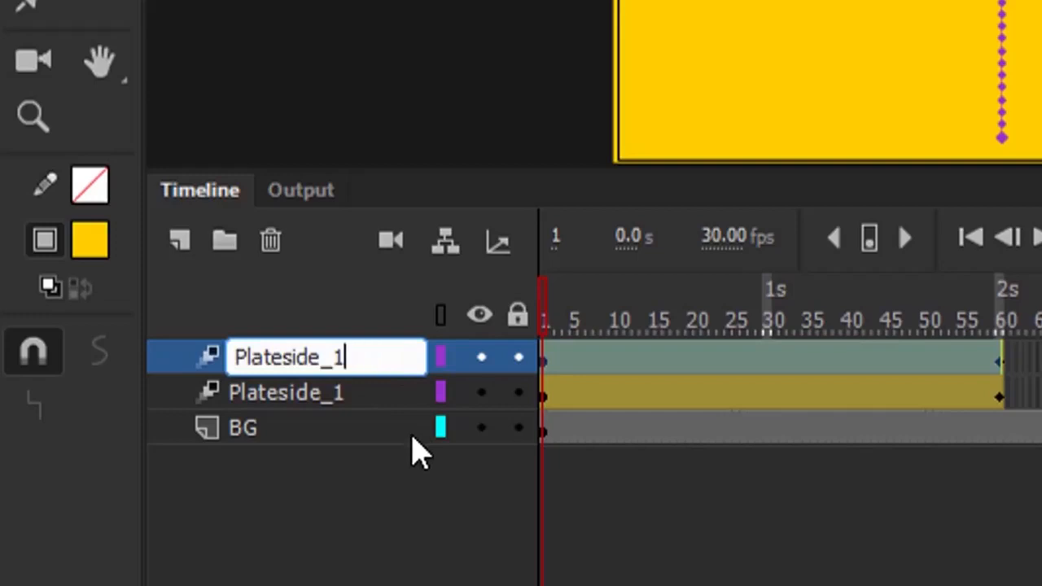
Rename the lower of the two Plateside_1 layers, directly above BG, as Plateside_2.
left_click(363, 409)
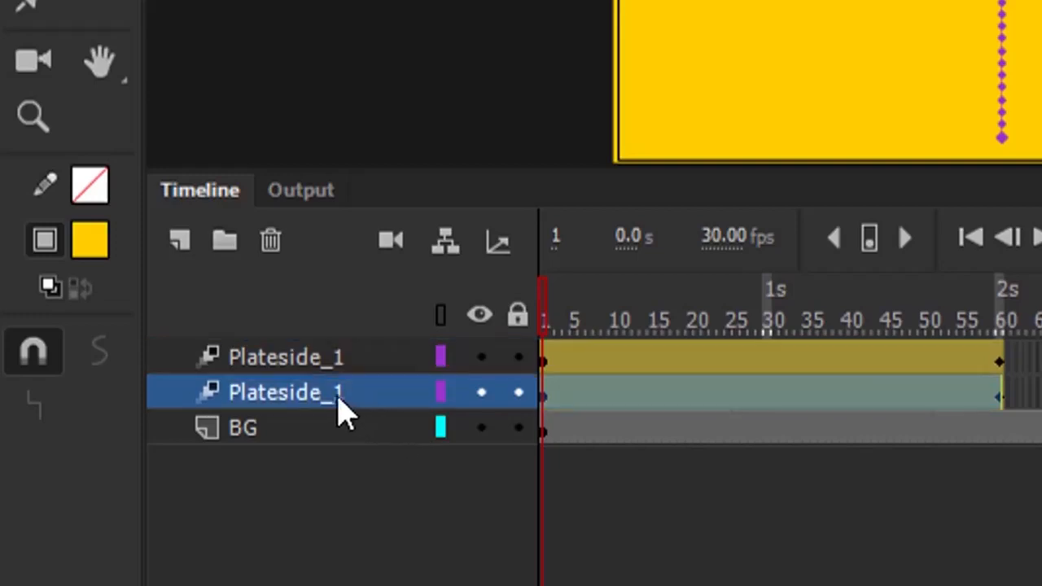
double_click(340, 396)
left_click(346, 392)
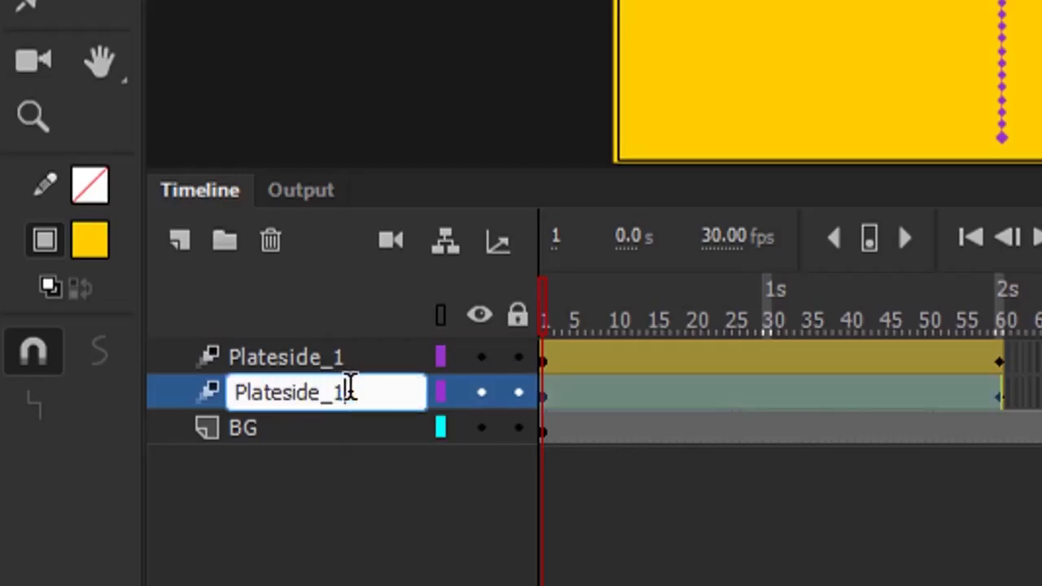
key("BackSpace")
type("2")
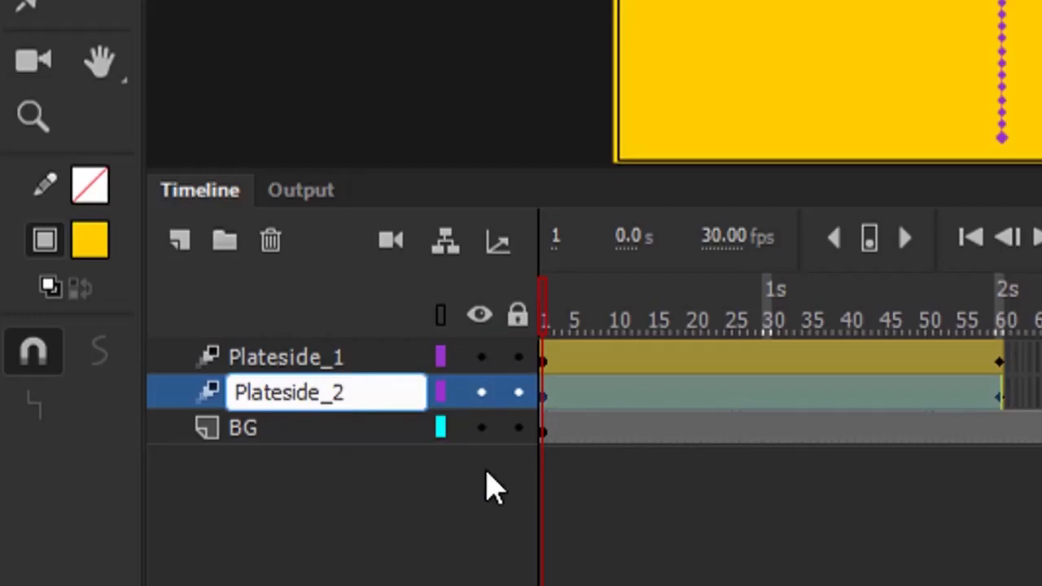
key("Return")
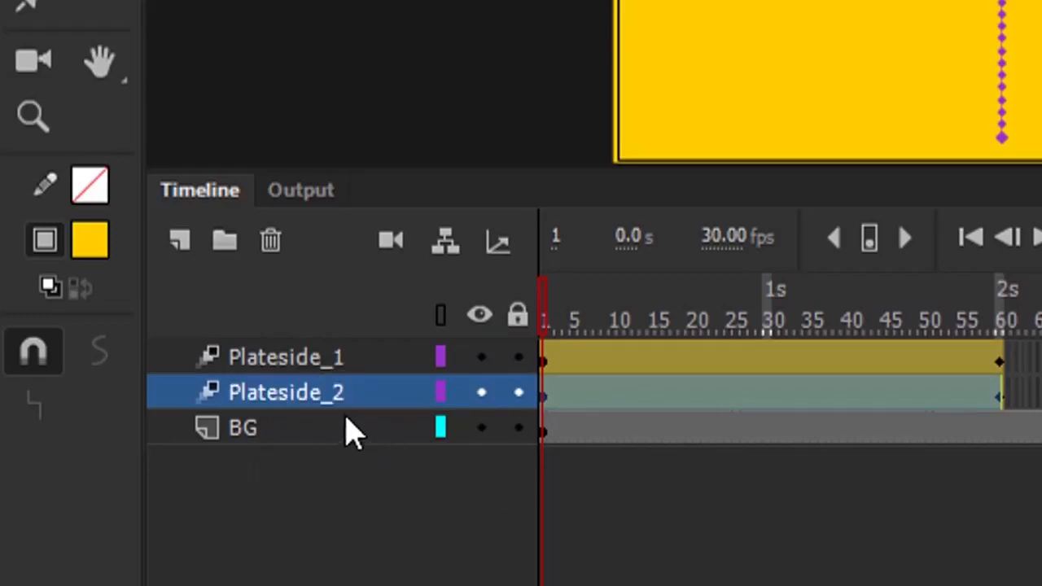
Duplicate the Plateside_2 layer and remove the _copy suffix from the duplicate's name.
right_click(332, 403)
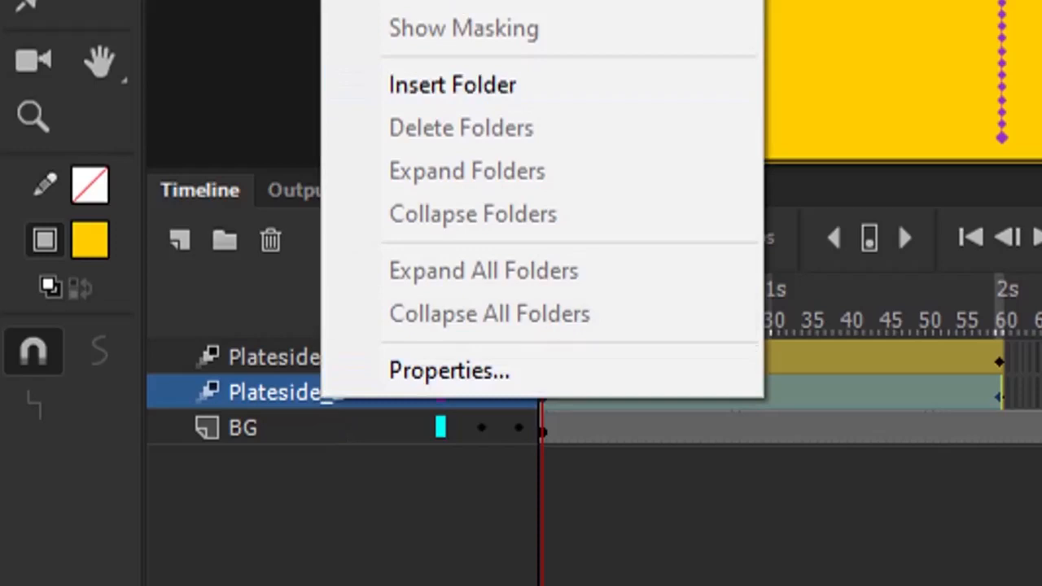
left_click(456, 2)
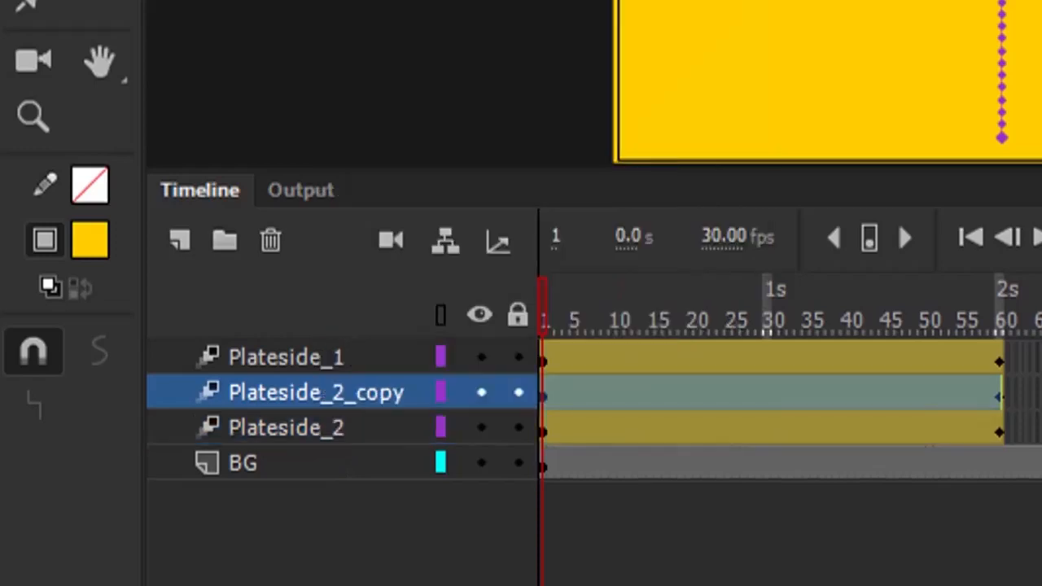
double_click(397, 392)
left_click(410, 391)
key("BackSpace")
key("BackSpace")
key("BackSpace")
key("BackSpace")
key("BackSpace")
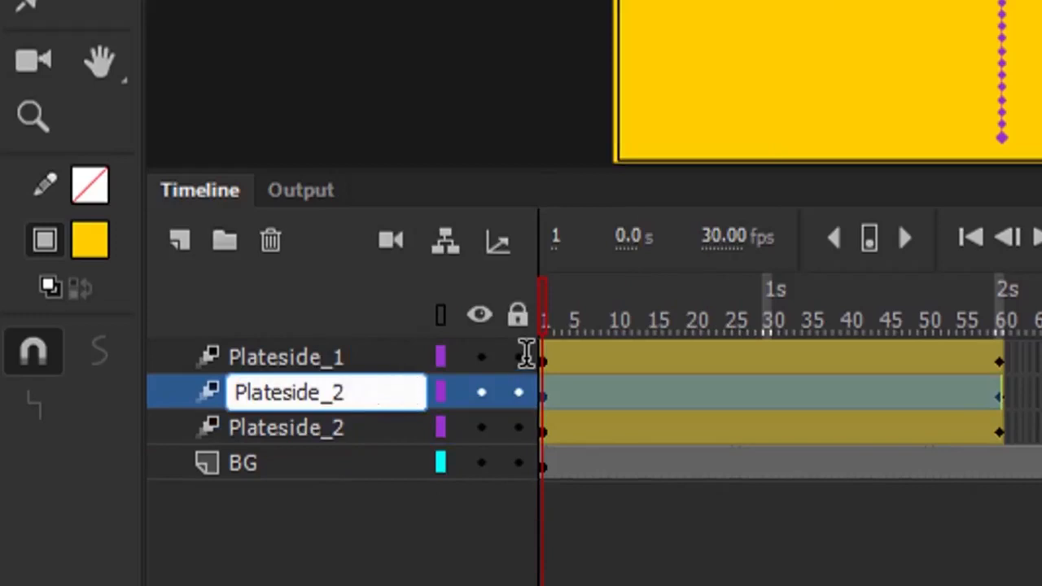
Rename the lower of the two Plateside_2 layers, directly above BG, as Plateside_3.
left_click(358, 434)
double_click(360, 434)
left_click(354, 421)
key("BackSpace")
type("3")
key("Return")
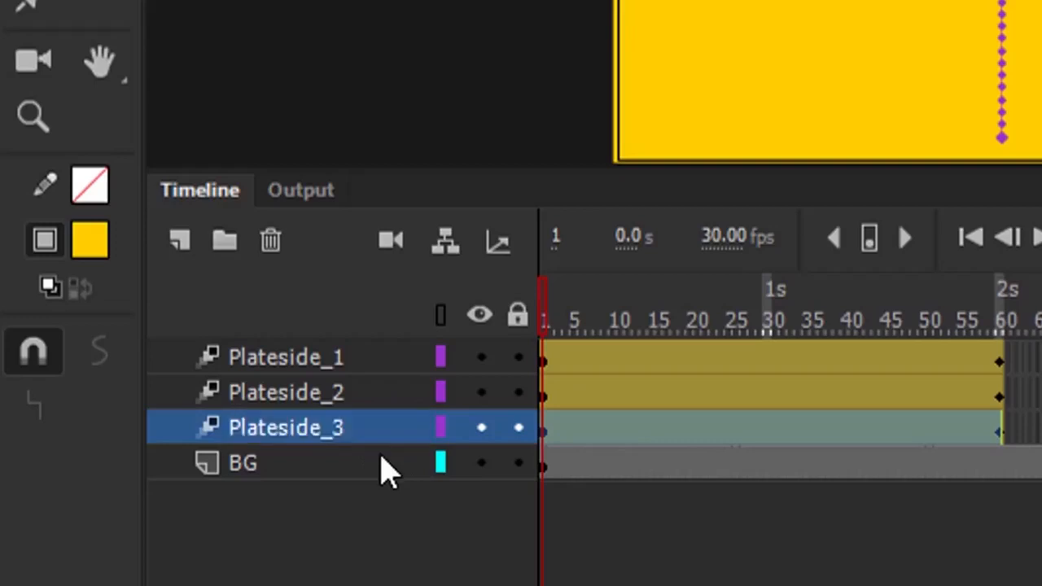
Duplicate the Plateside_3 layer and remove the _copy suffix from the duplicate's name.
right_click(305, 436)
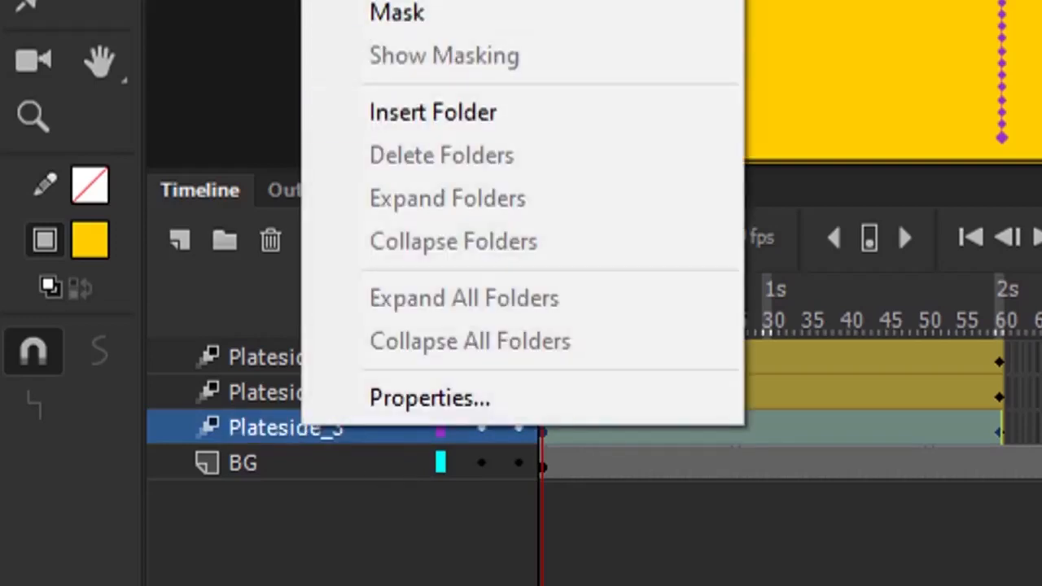
left_click(444, 1)
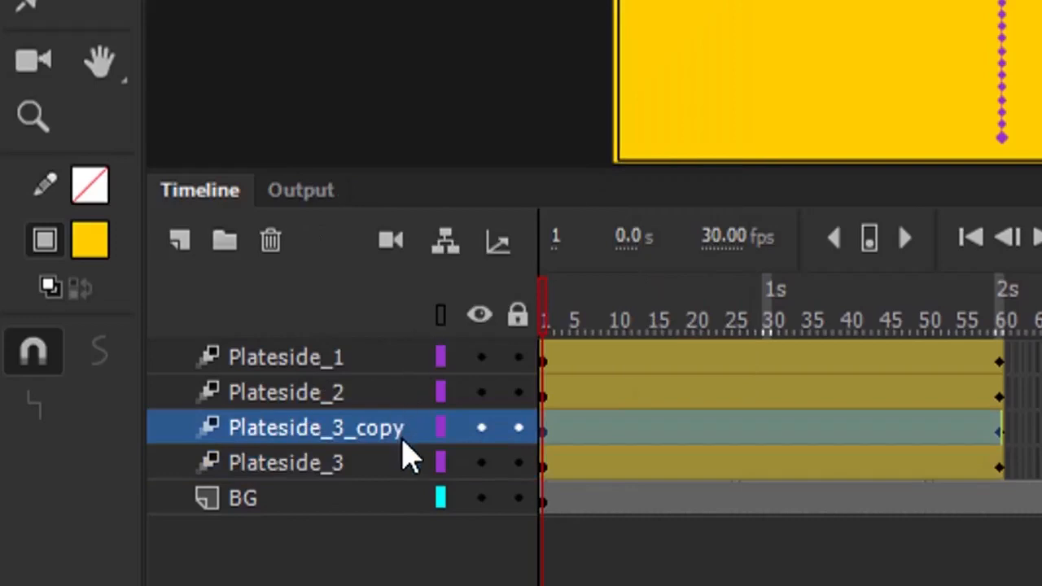
double_click(396, 428)
left_click(423, 426)
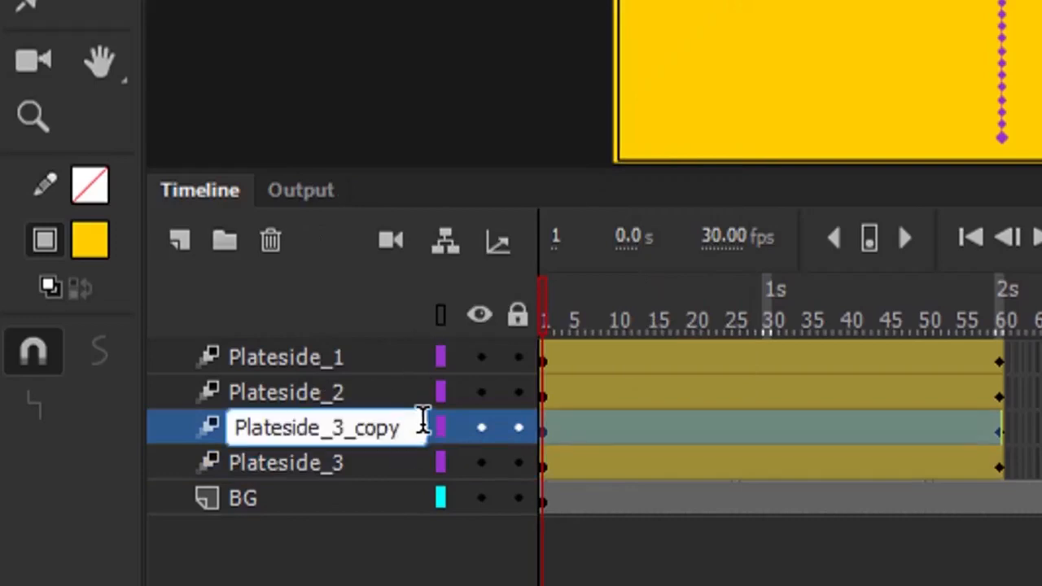
key("BackSpace")
key("BackSpace")
key("BackSpace")
key("BackSpace")
key("BackSpace")
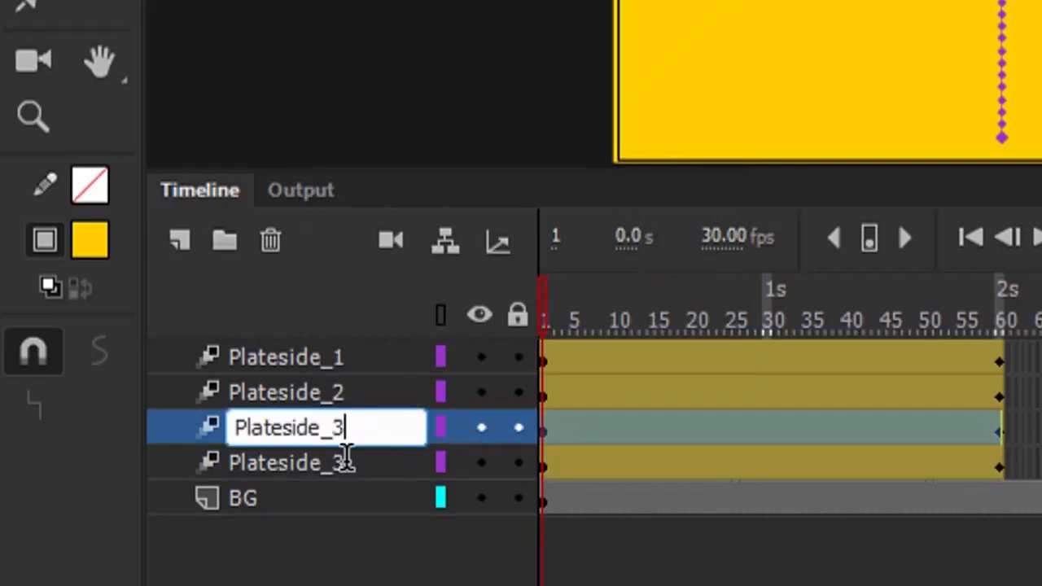
Rename the lower of the two Plateside_3 layers, directly above BG, as Plateside_4.
left_click(346, 476)
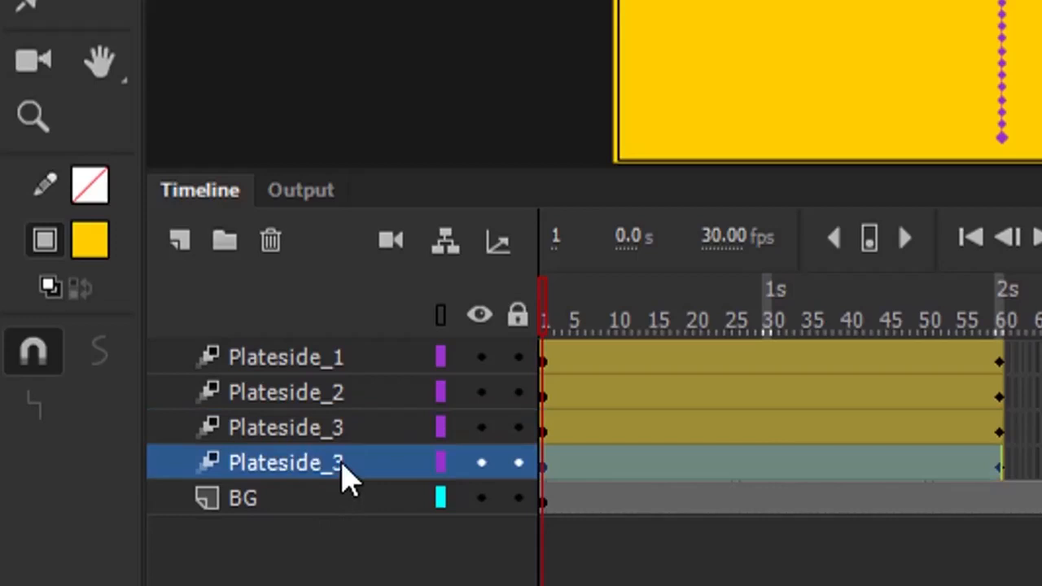
double_click(340, 463)
left_click(356, 462)
key("BackSpace")
type("4")
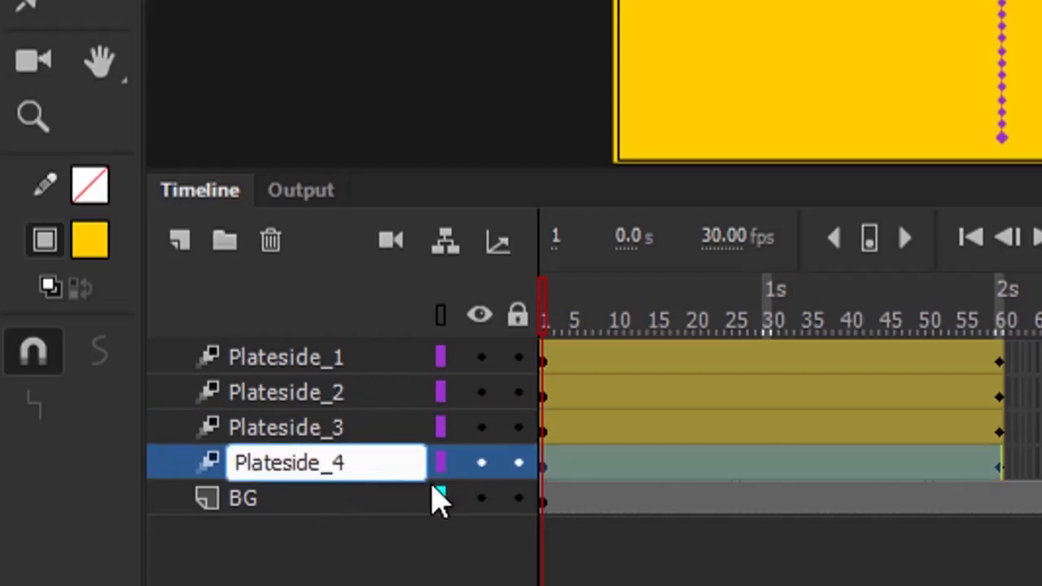
left_click(346, 582)
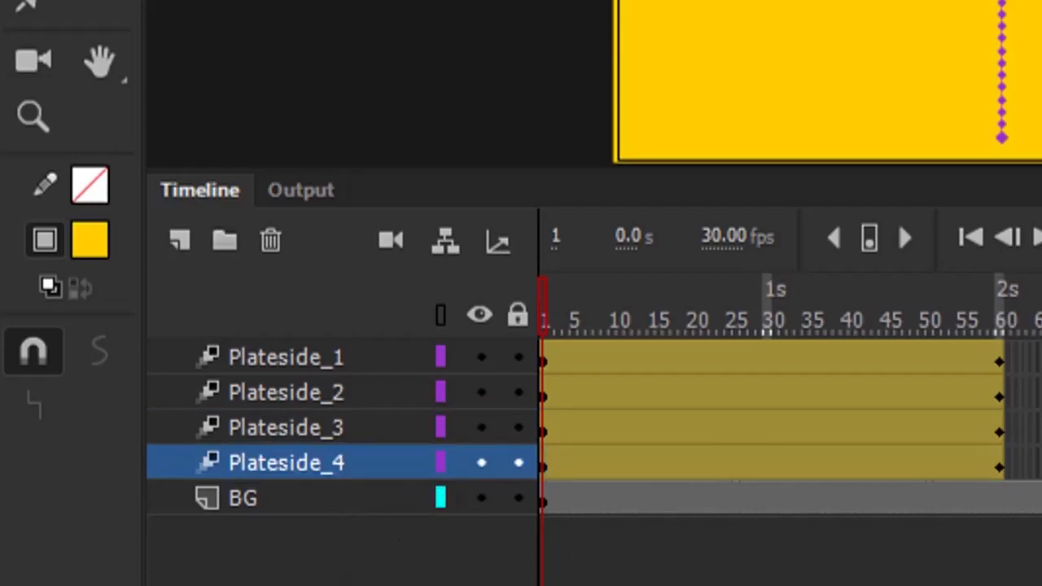
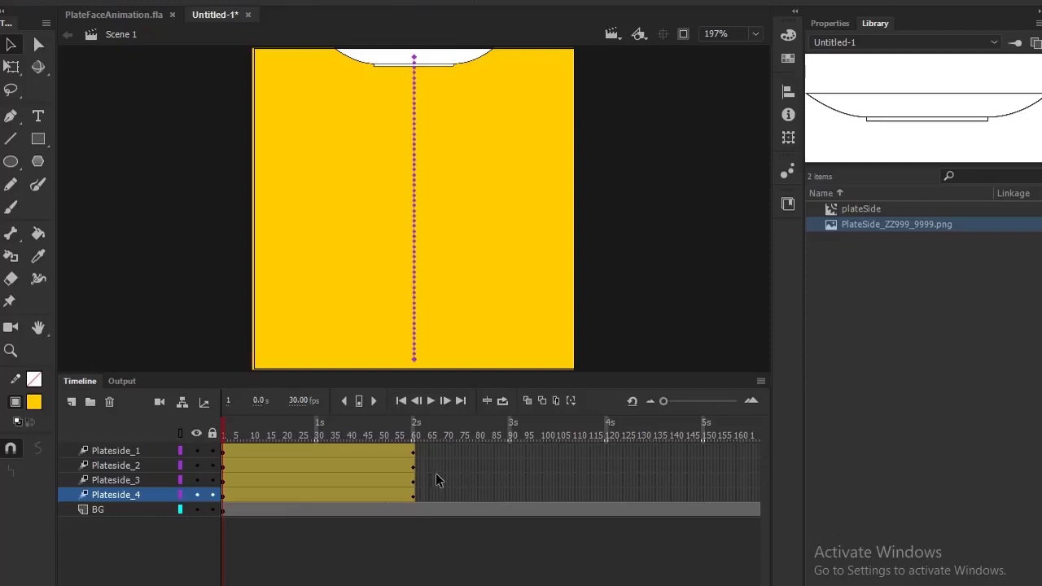
Shift the Plateside_2 tween to start right after frame 60 and end at frame 120, and scrub through the timeline to check it.
mouse_move(436, 466)
left_mouse_down()
mouse_move(220, 462)
mouse_move(447, 465)
left_mouse_up()
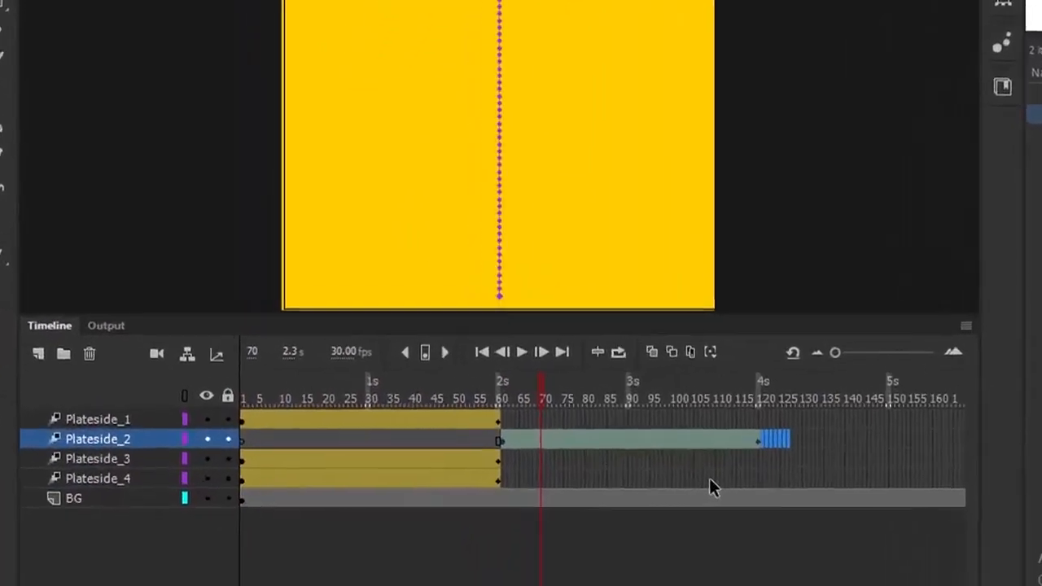
left_click(582, 493)
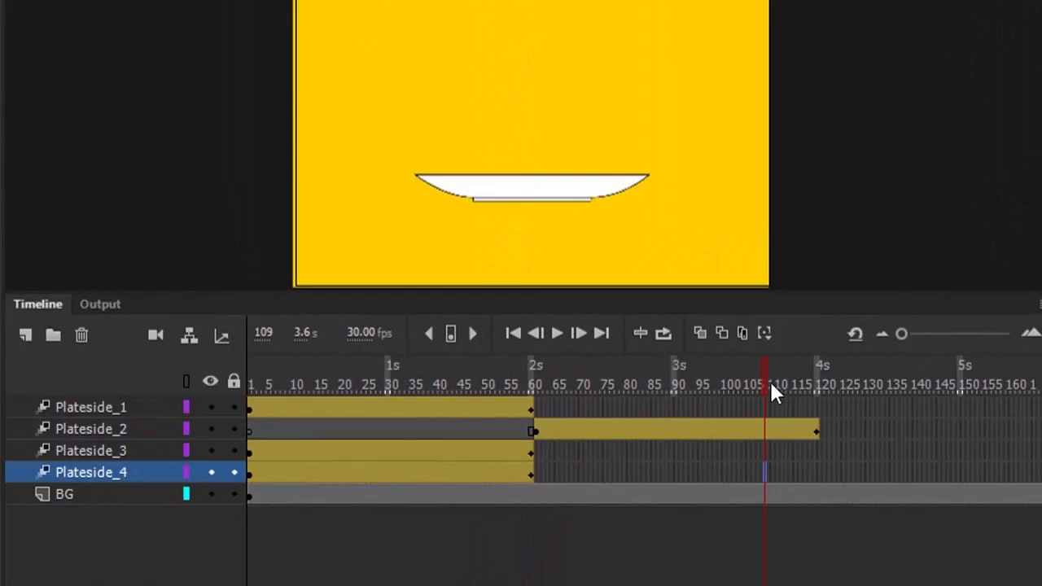
left_click_drag(765, 383, 409, 389)
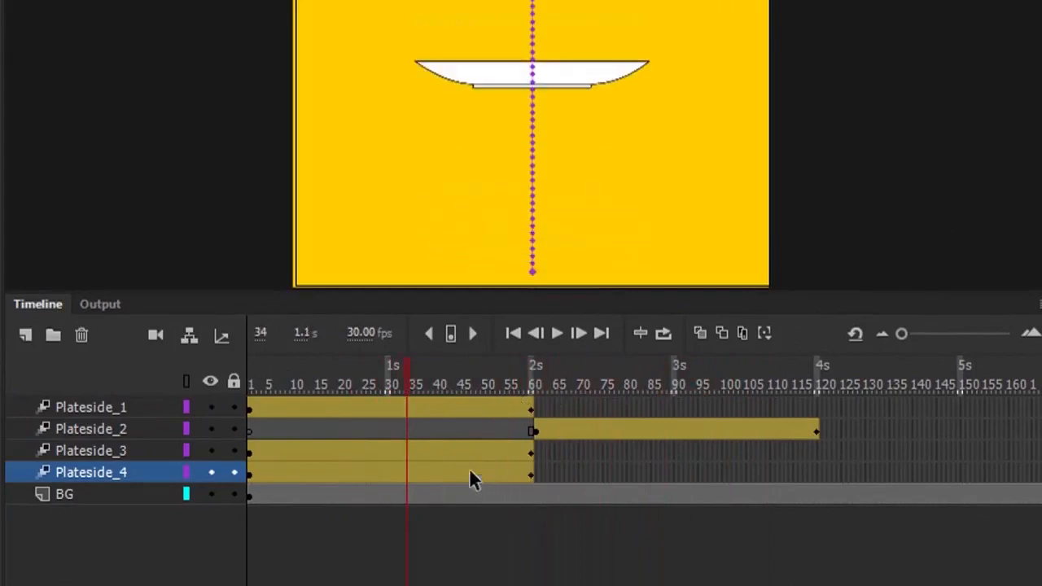
Shift the Plateside_3 motion tween along the timeline so it starts right after frame 120.
left_click_drag(603, 453, 245, 453)
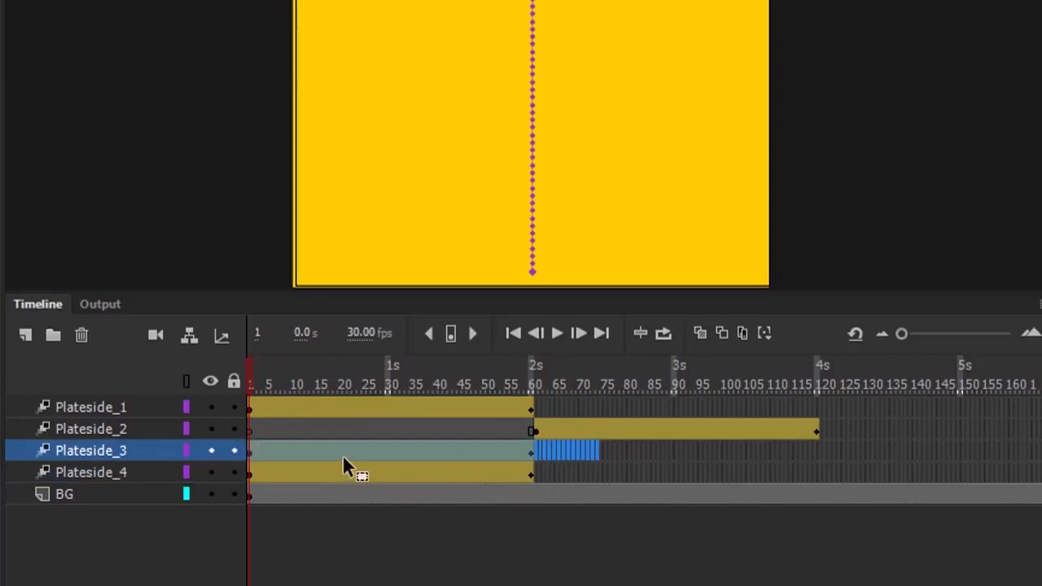
left_click_drag(342, 458, 911, 457)
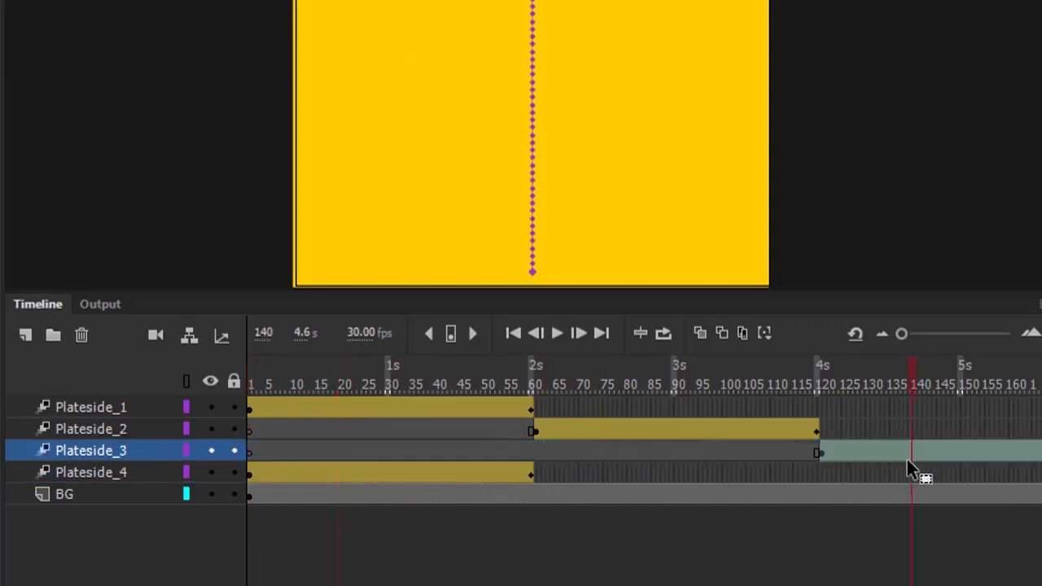
Shift the Plateside_4 motion tween to start right after frame 180 and move the playhead to frame 300.
left_click_drag(605, 480, 221, 479)
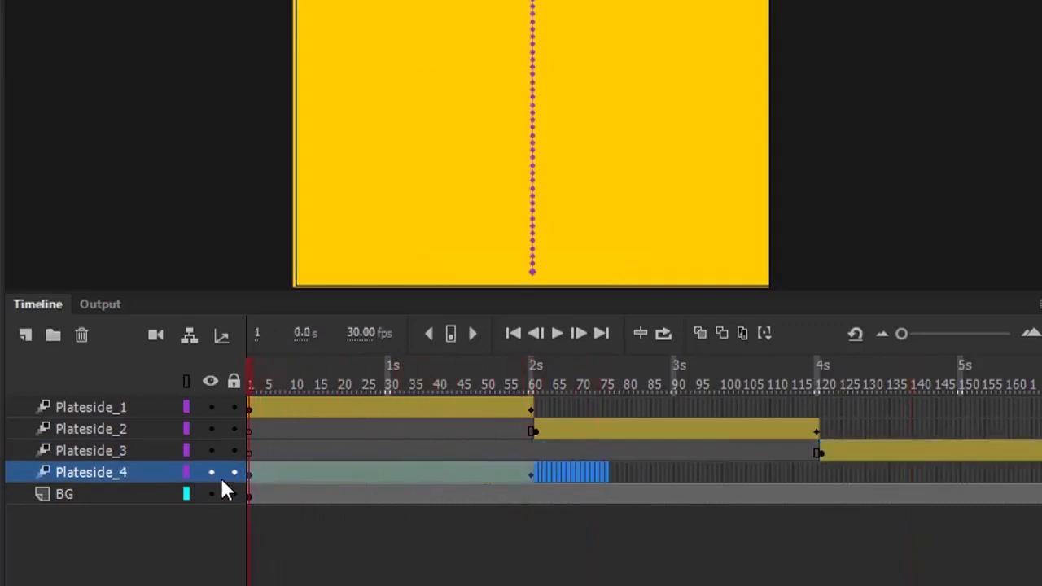
left_click_drag(322, 473, 1015, 476)
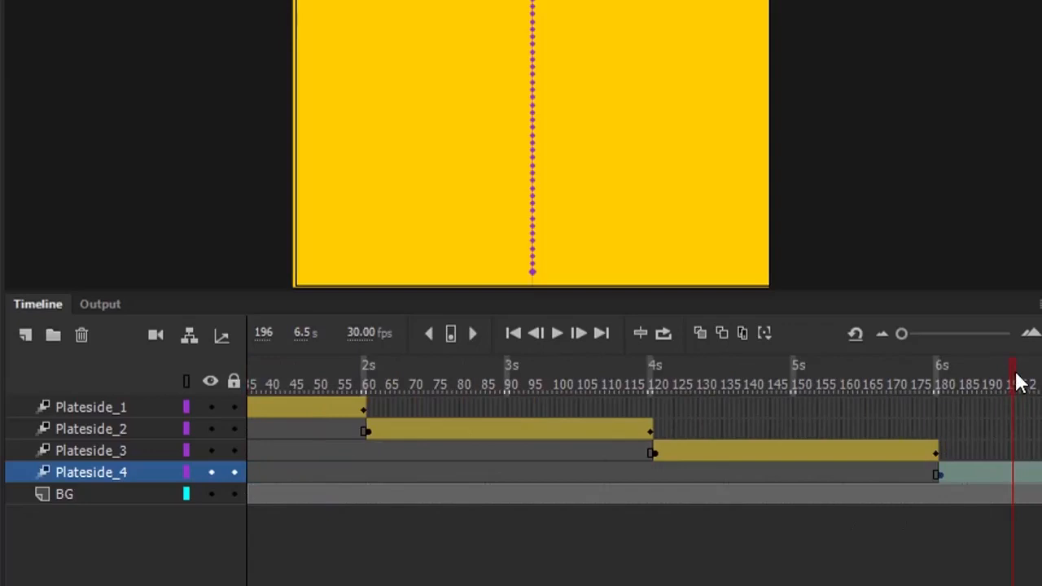
left_click_drag(1017, 382, 933, 428)
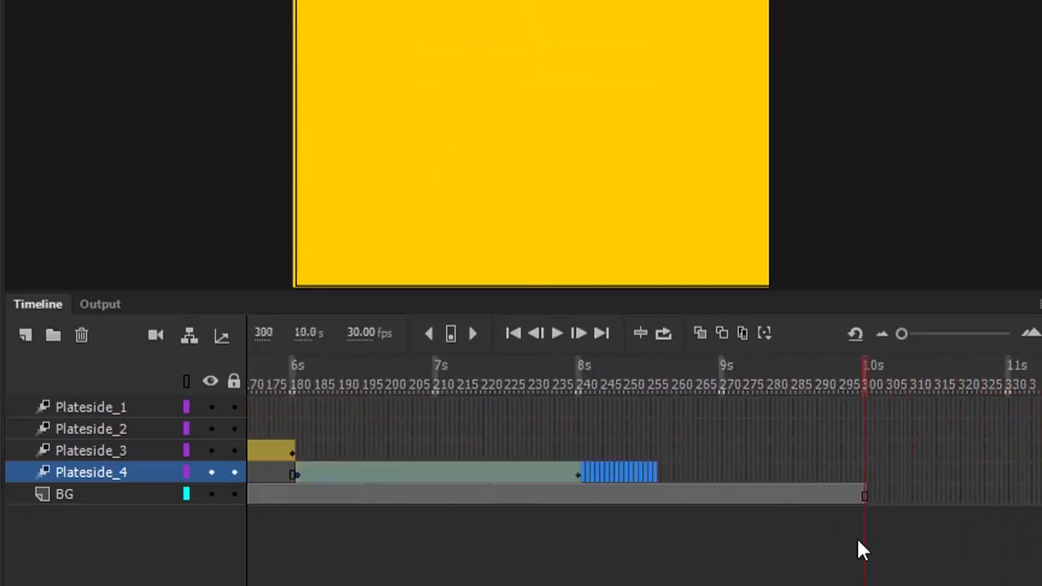
left_click(864, 477)
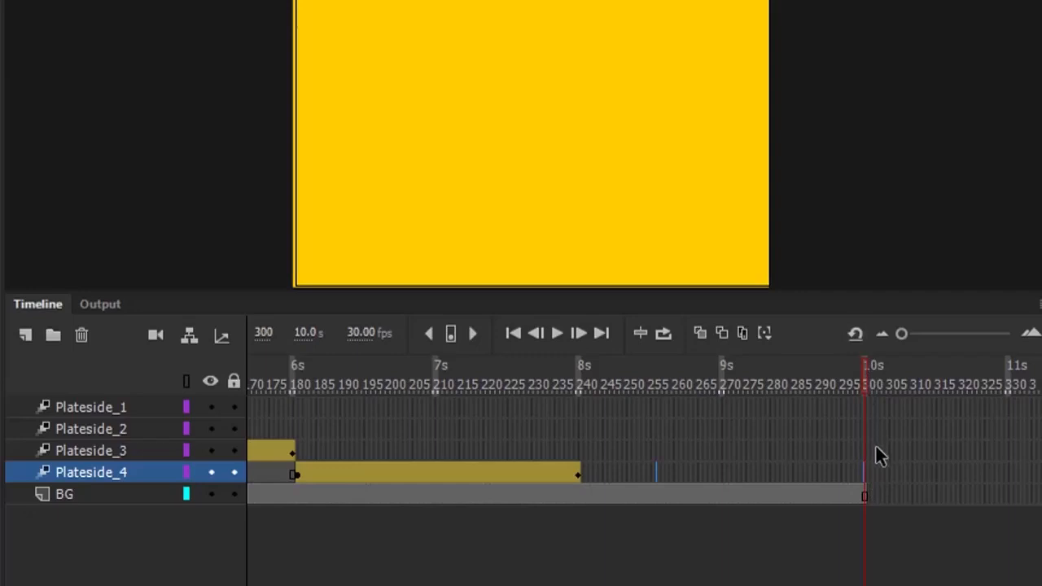
left_click(866, 450)
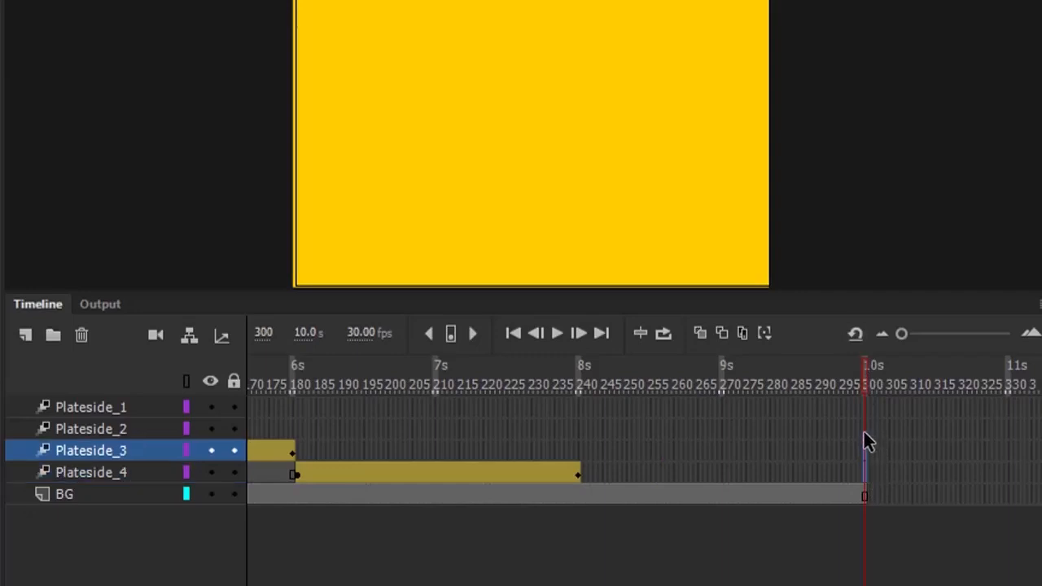
left_click(864, 431)
left_click(864, 410)
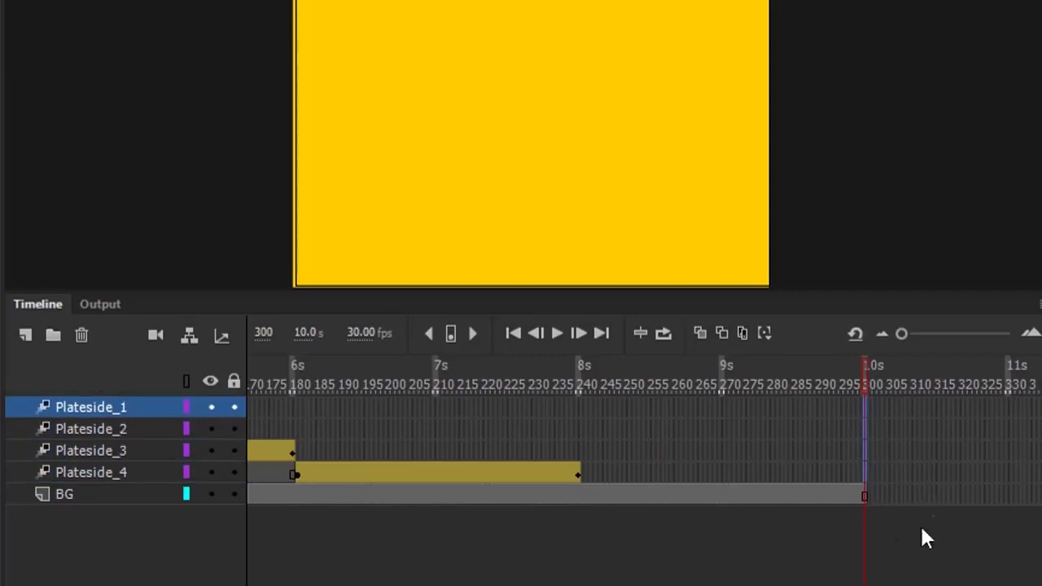
left_click(912, 494)
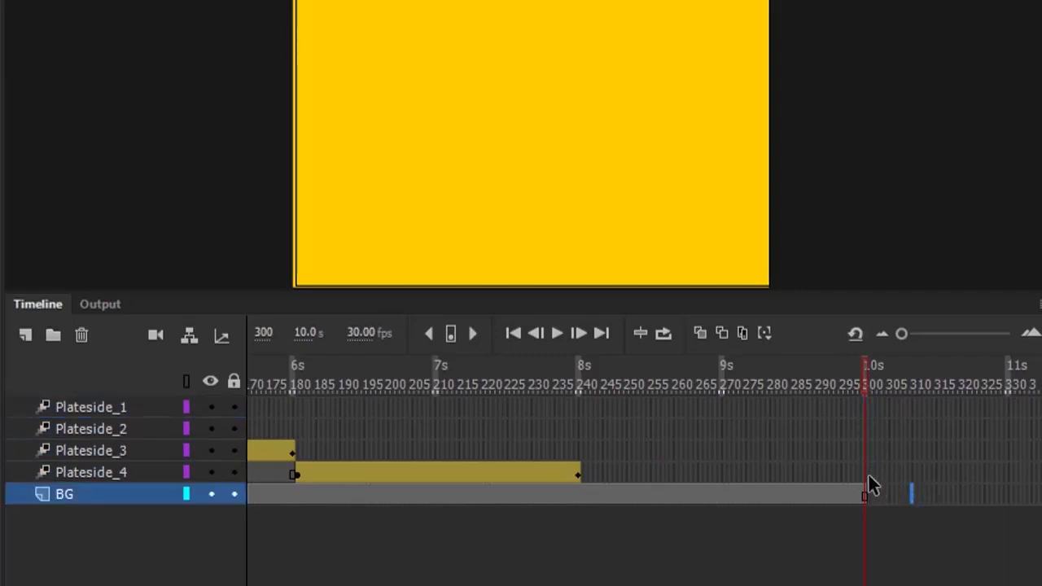
left_click(866, 473)
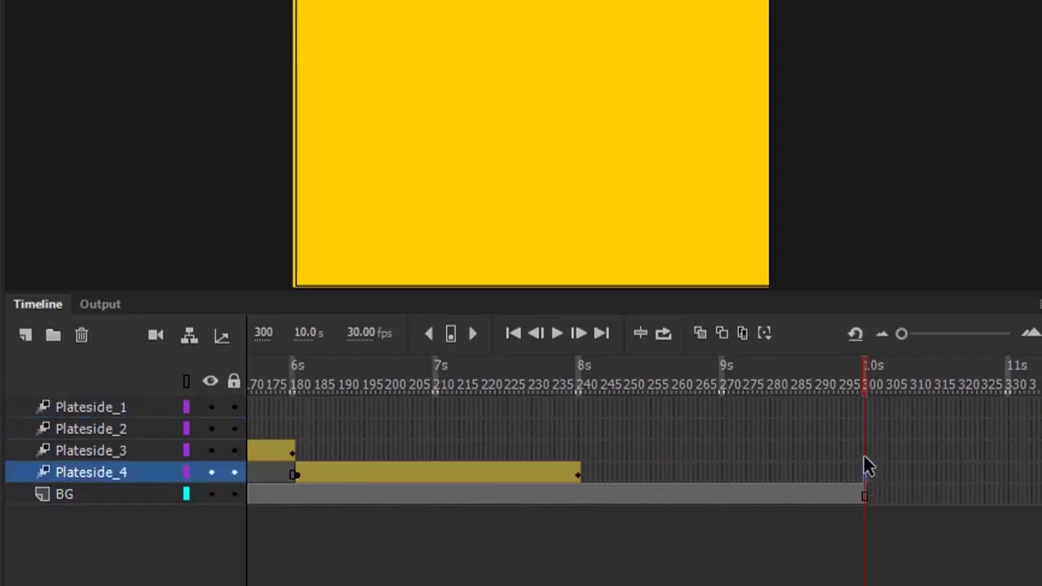
left_click(866, 451)
left_click(866, 429)
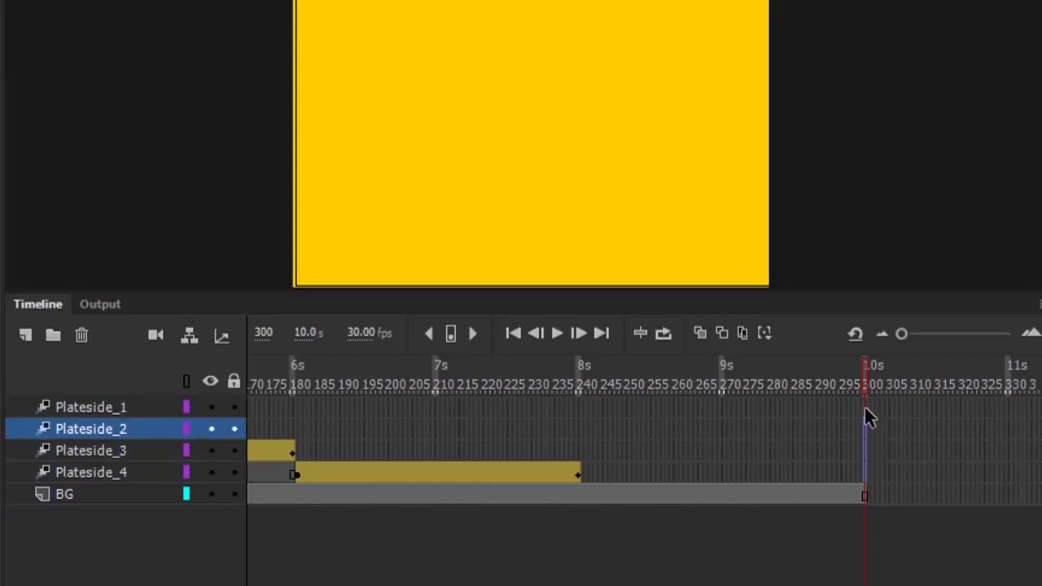
left_click(866, 409)
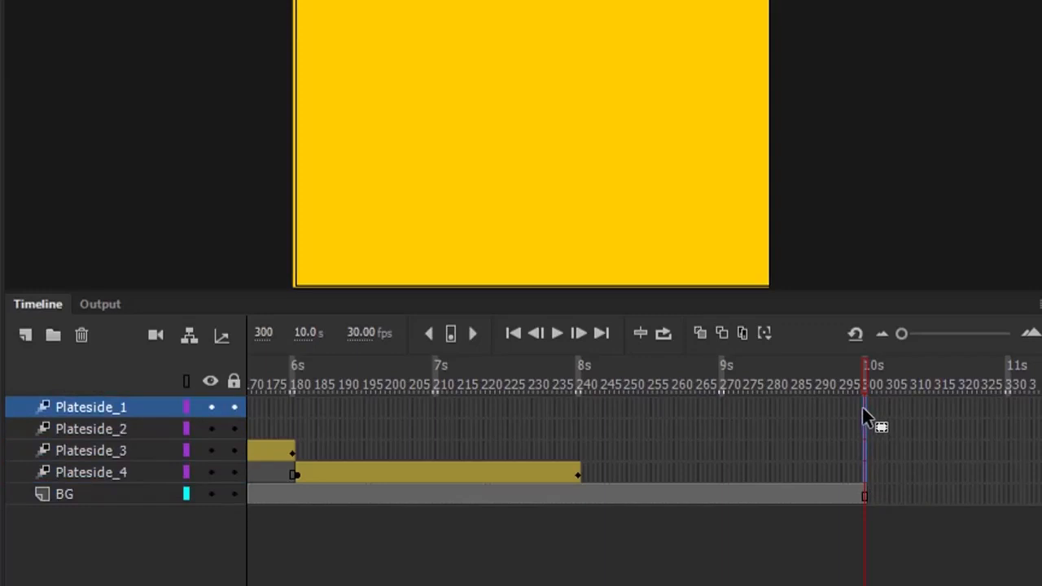
right_click(866, 407)
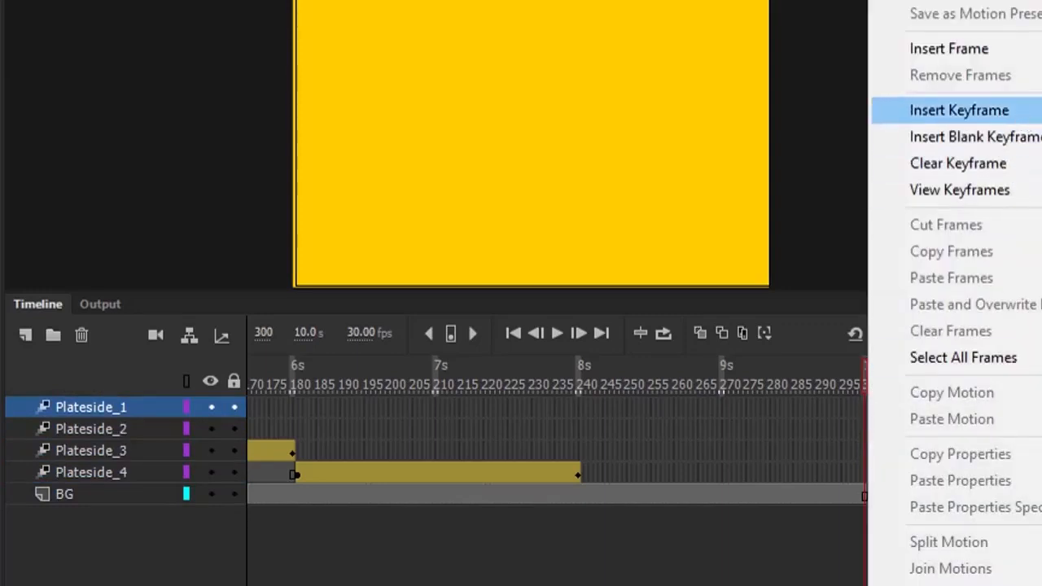
left_click(950, 49)
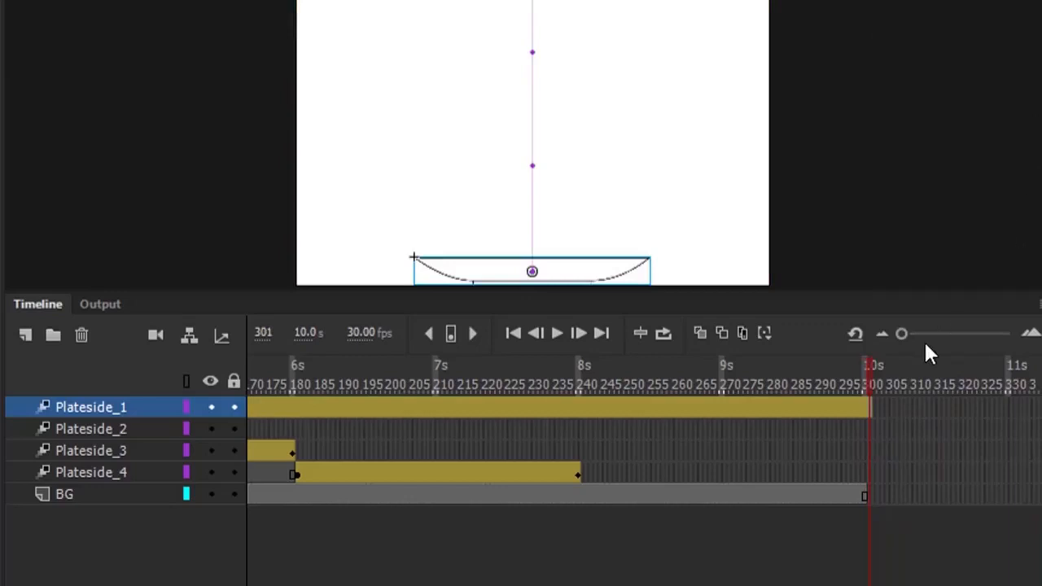
key("ctrl+z")
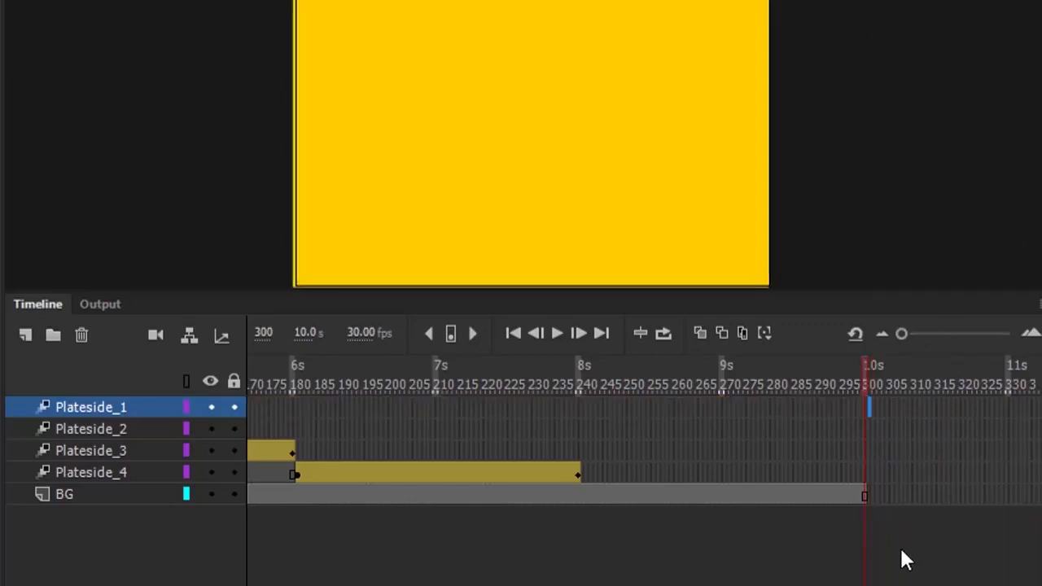
Extend all four Plateside layers to frame 300 by inserting frames alongside the end of the BG layer.
left_click(912, 493)
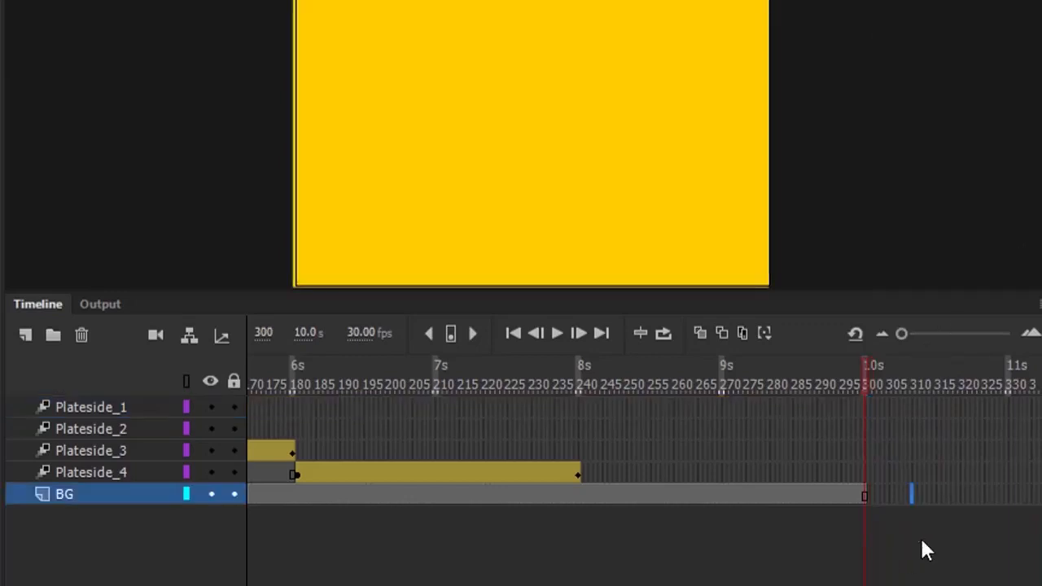
left_click(865, 474)
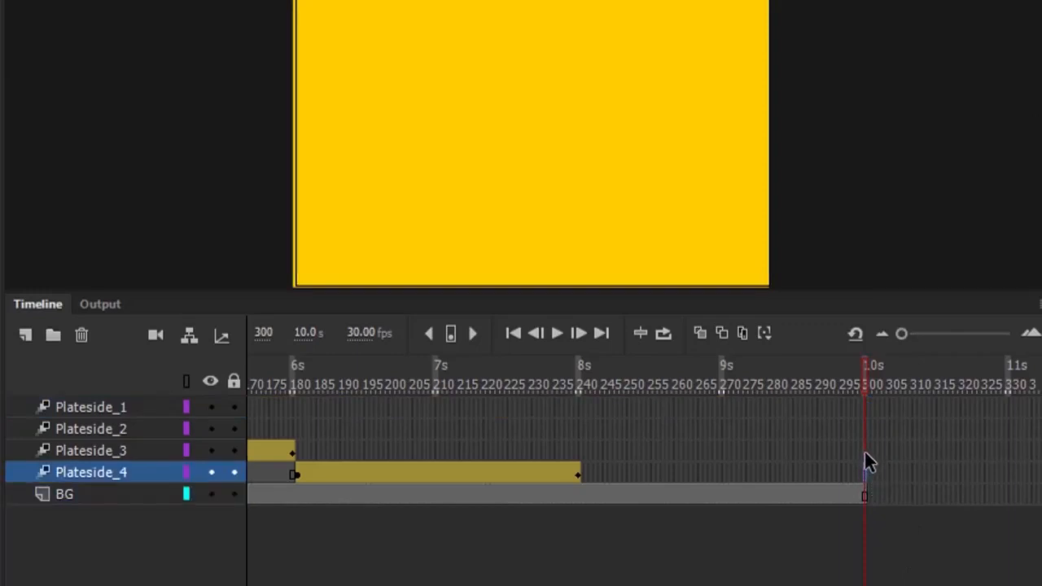
left_click(866, 446)
left_click(865, 427)
left_click(864, 407)
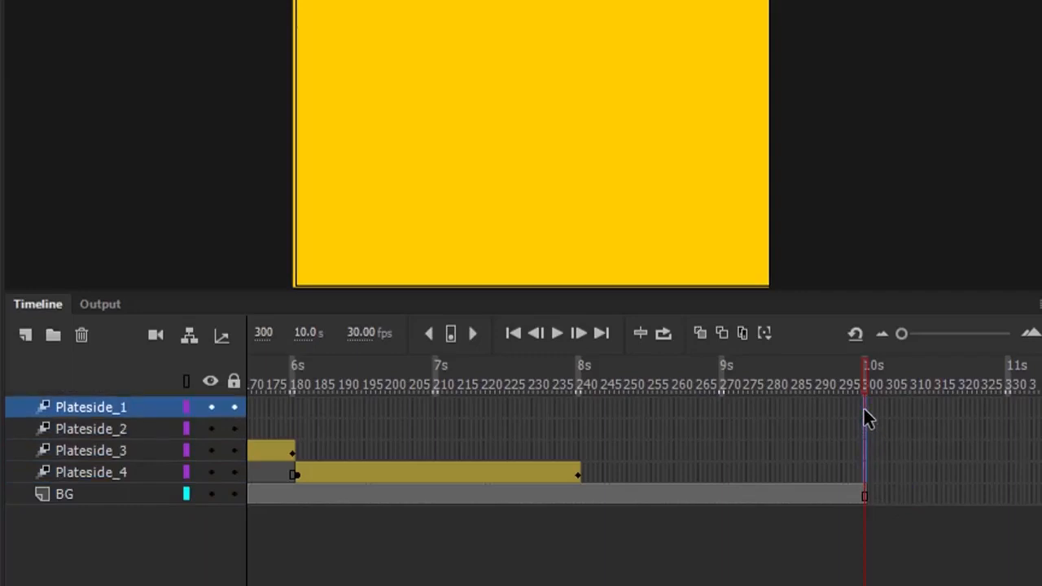
right_click(865, 409)
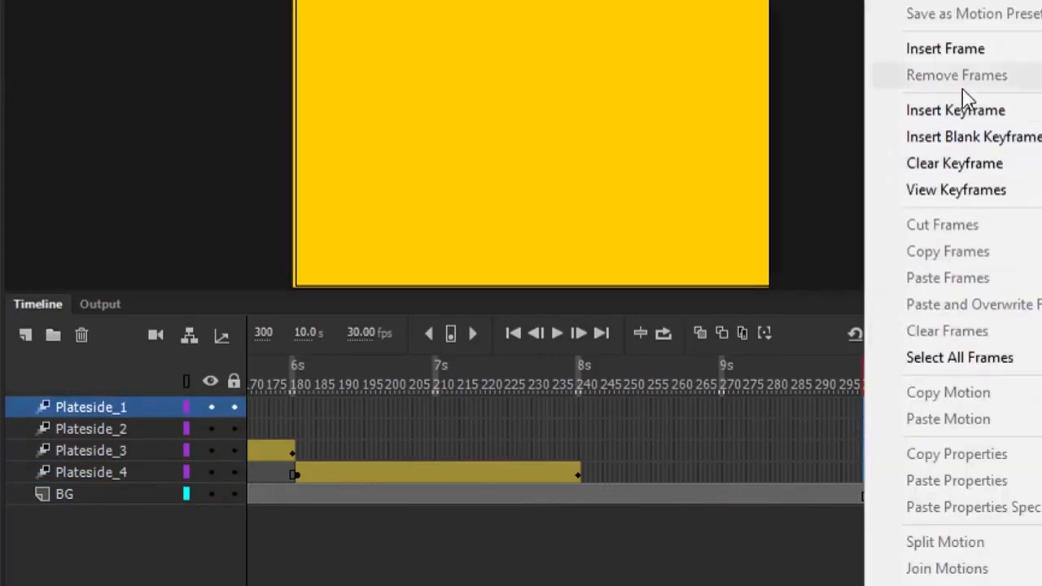
left_click(963, 51)
Examine the Plateside_1 plate's position properties at frame 60, where its fall ends, and scrub around that frame.
left_click_drag(866, 370, 389, 449)
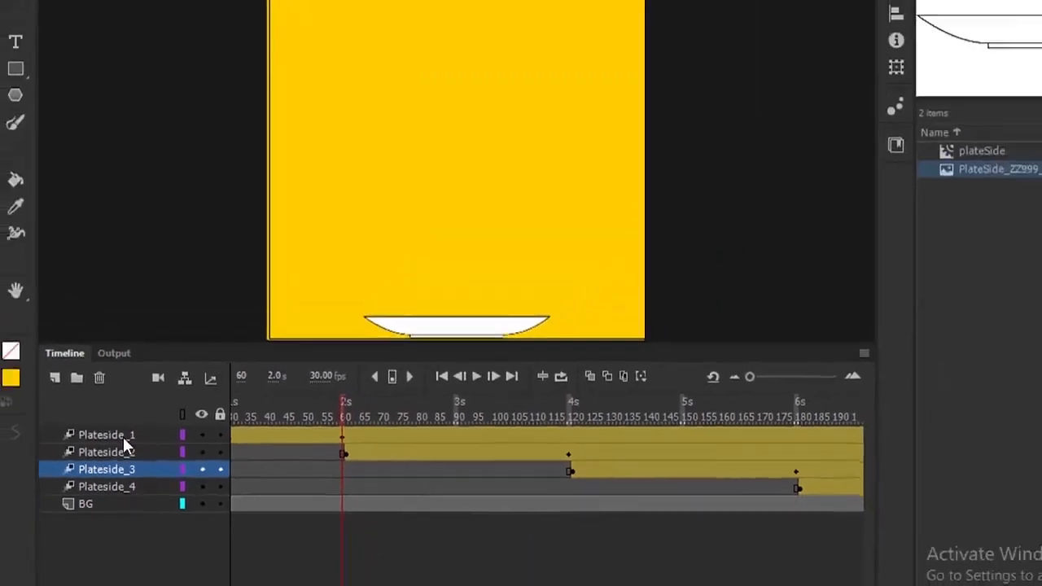
left_click(123, 436)
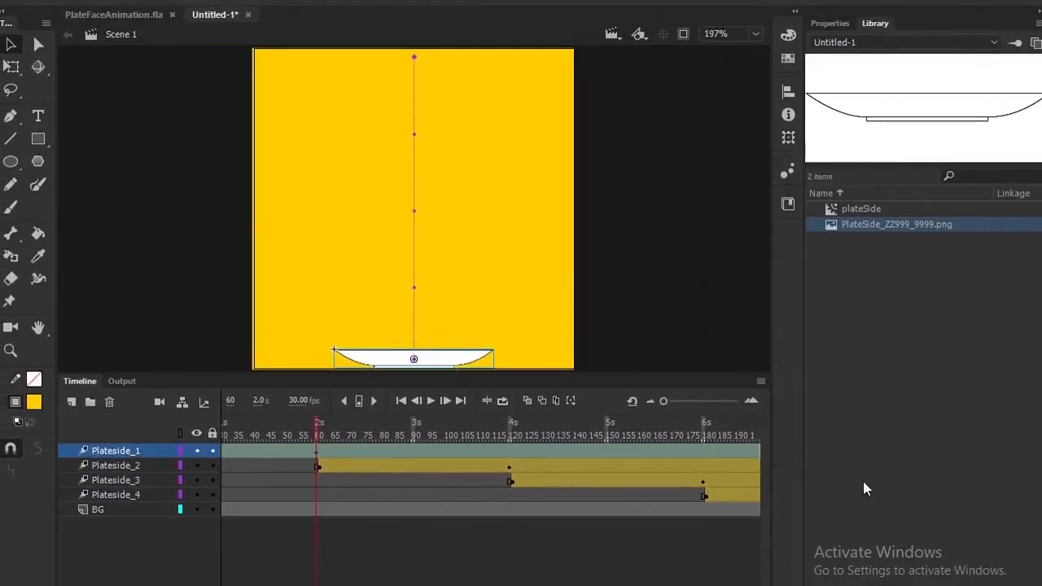
left_click(837, 24)
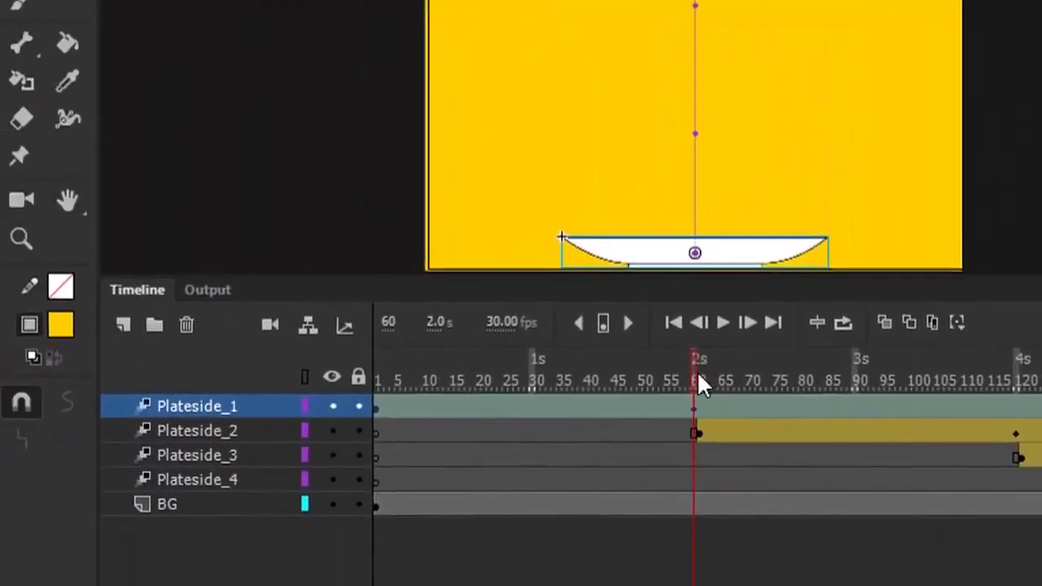
mouse_move(695, 373)
left_mouse_down()
mouse_move(663, 371)
mouse_move(696, 372)
left_mouse_up()
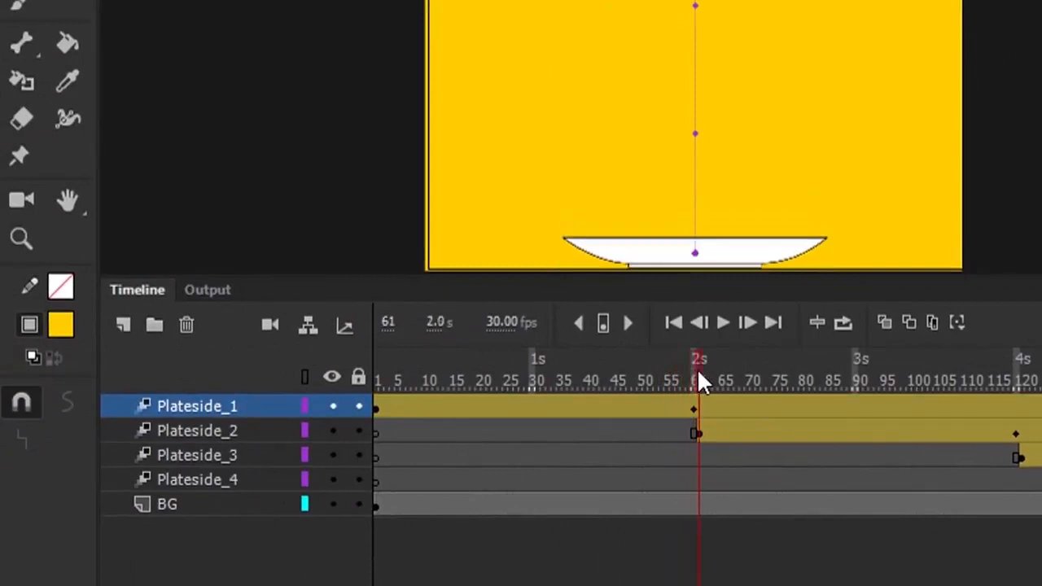
left_click(694, 406)
left_click_drag(696, 425, 364, 425)
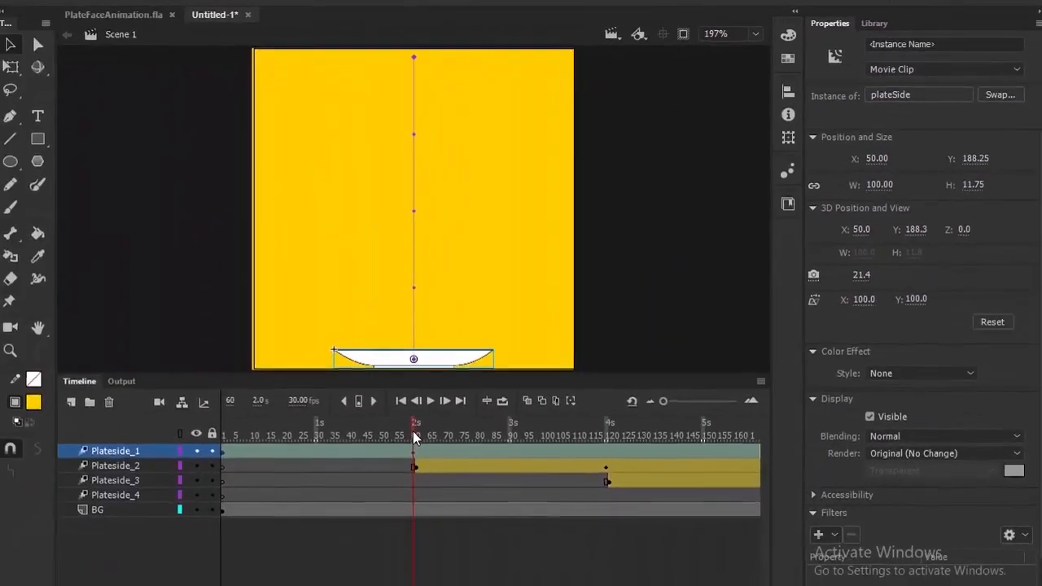
Compare the plates at frames 120 and 60, and check the Y position of the plate on Plateside_1.
left_click_drag(413, 430, 607, 442)
left_click(607, 451)
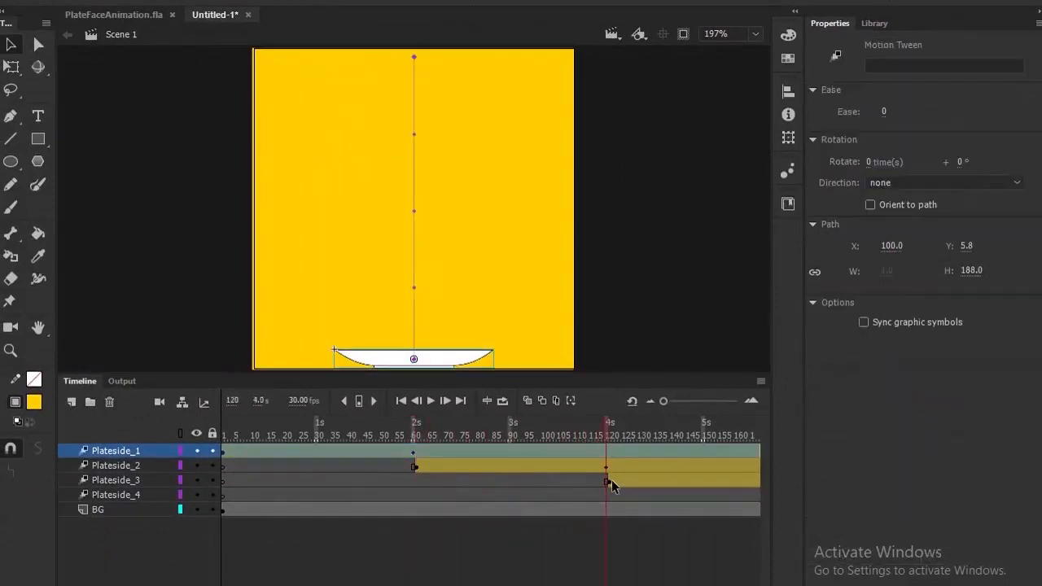
left_click(611, 470)
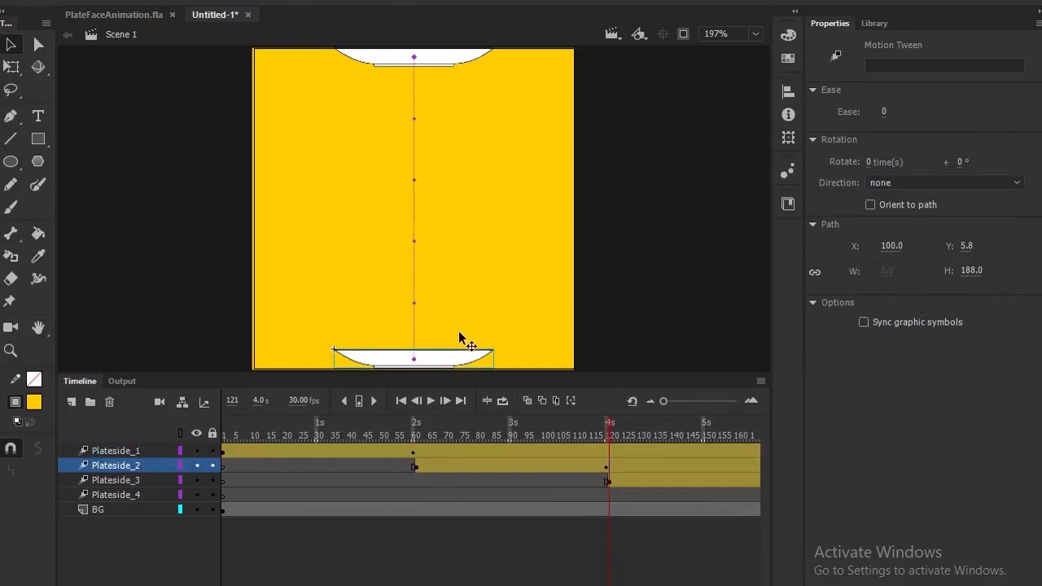
left_click(609, 433)
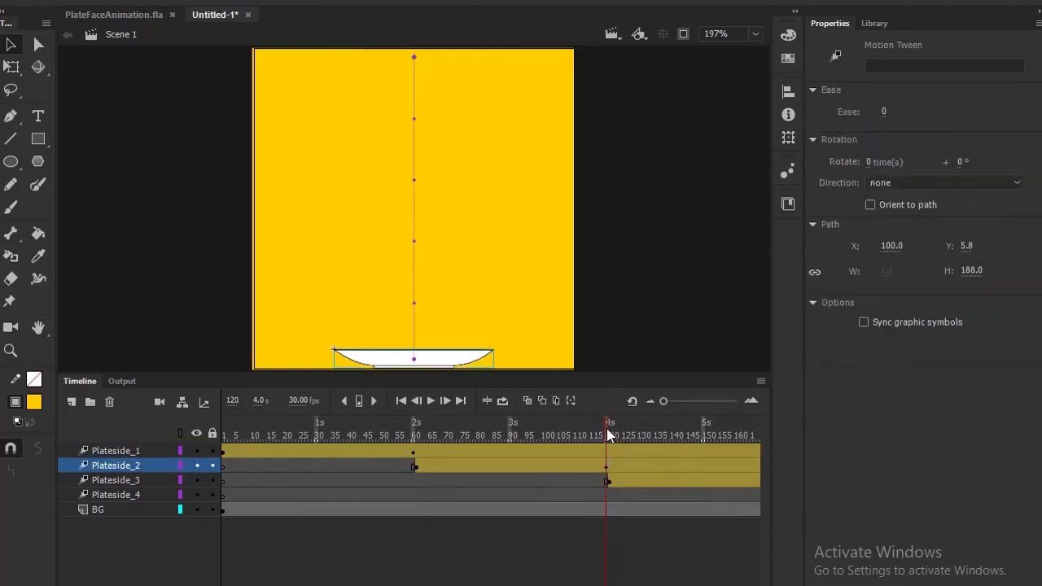
left_click_drag(607, 429, 414, 436)
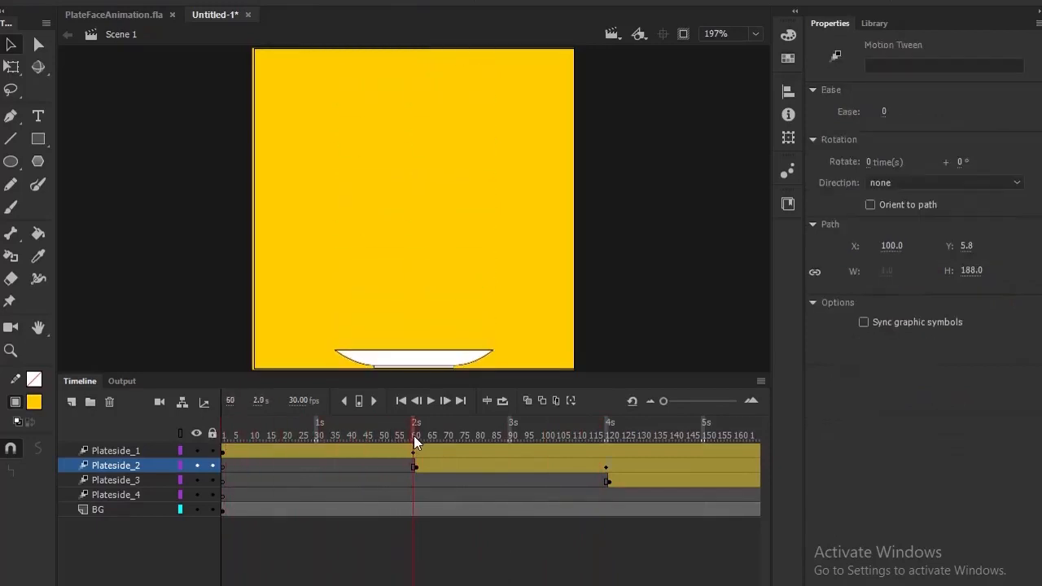
left_click(432, 353)
left_click(433, 355)
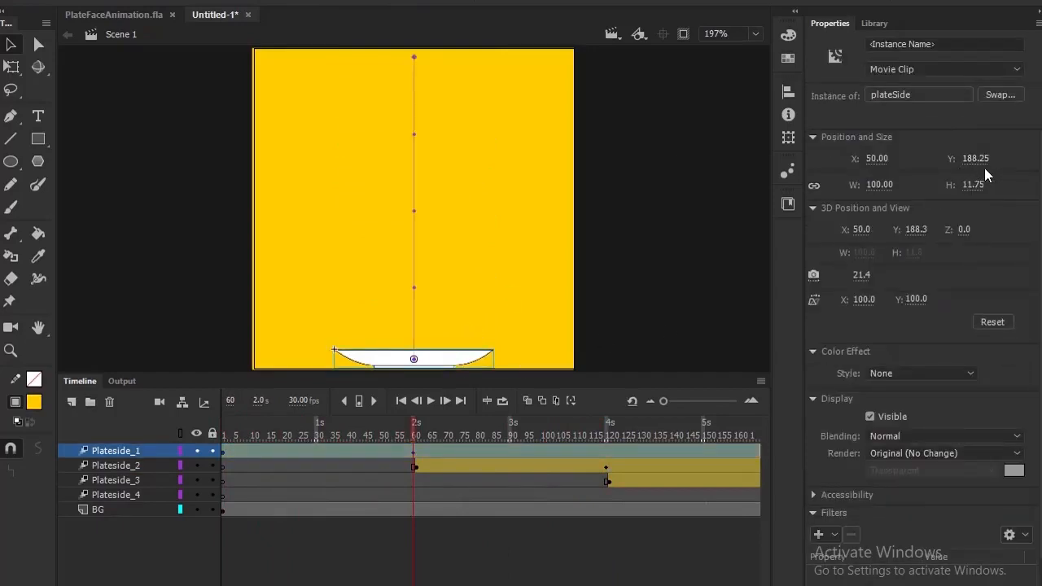
At frame 120, set the Plateside_2 plate's Y position to 182, keeping Plateside_1 hidden only during the edit.
left_click_drag(415, 428, 605, 440)
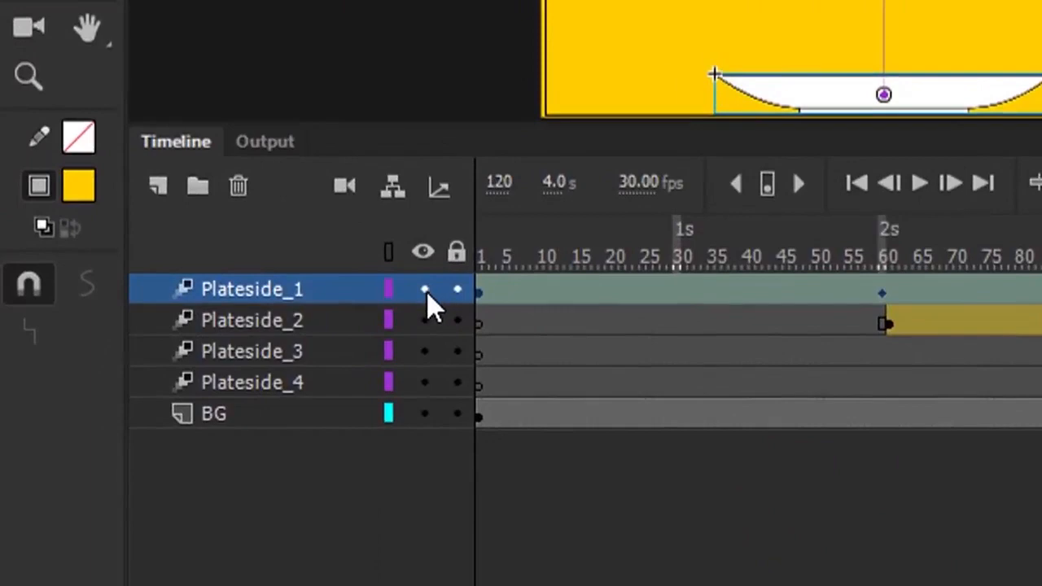
left_click(425, 291)
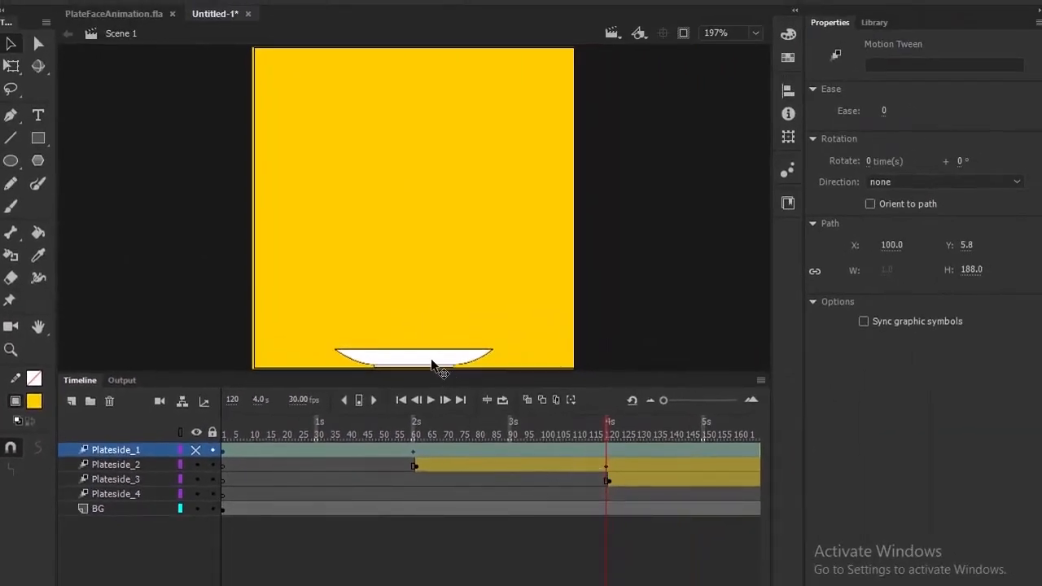
left_click(416, 358)
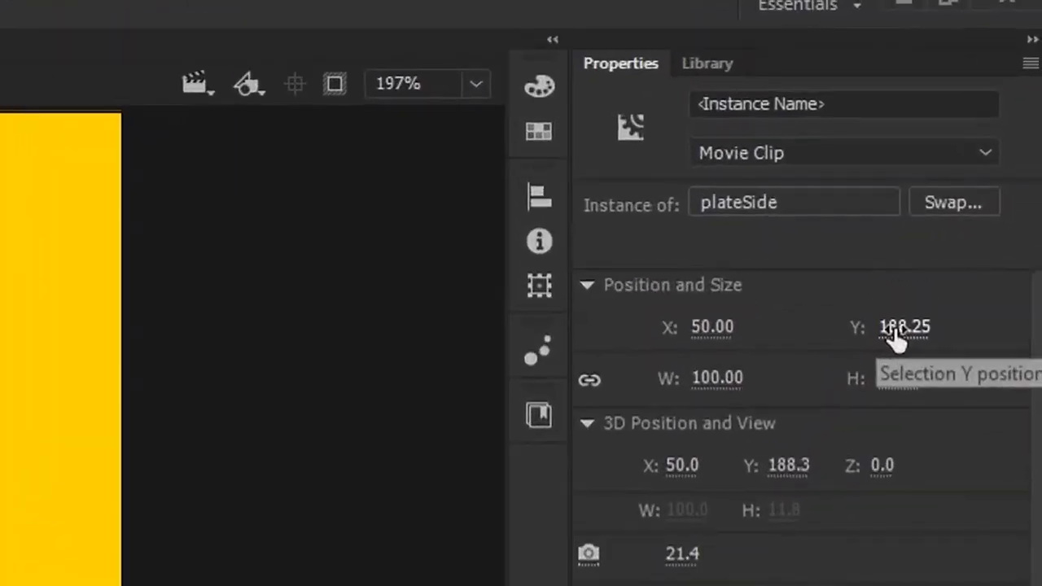
left_click(974, 158)
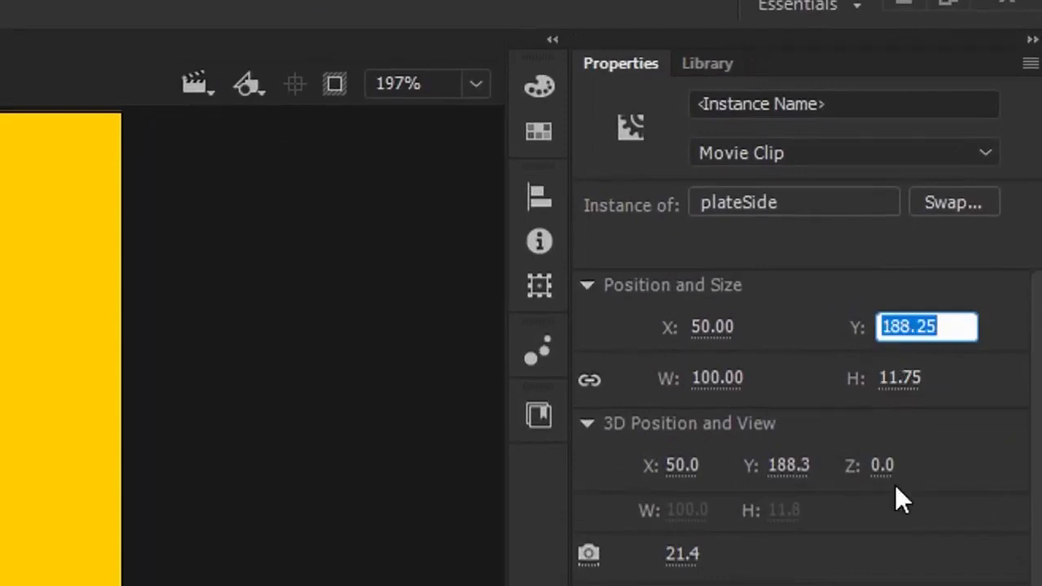
type("182")
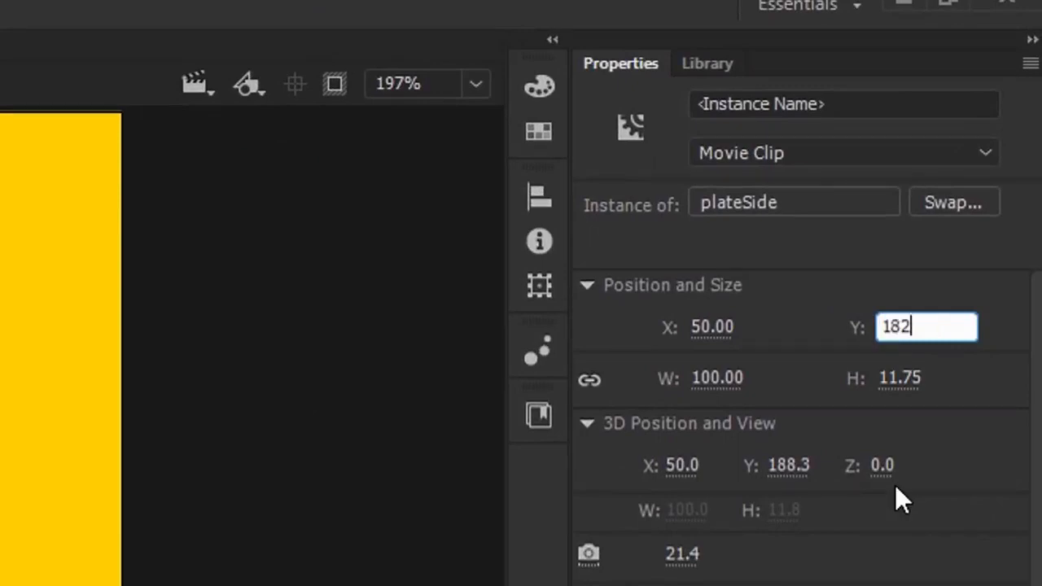
key("Return")
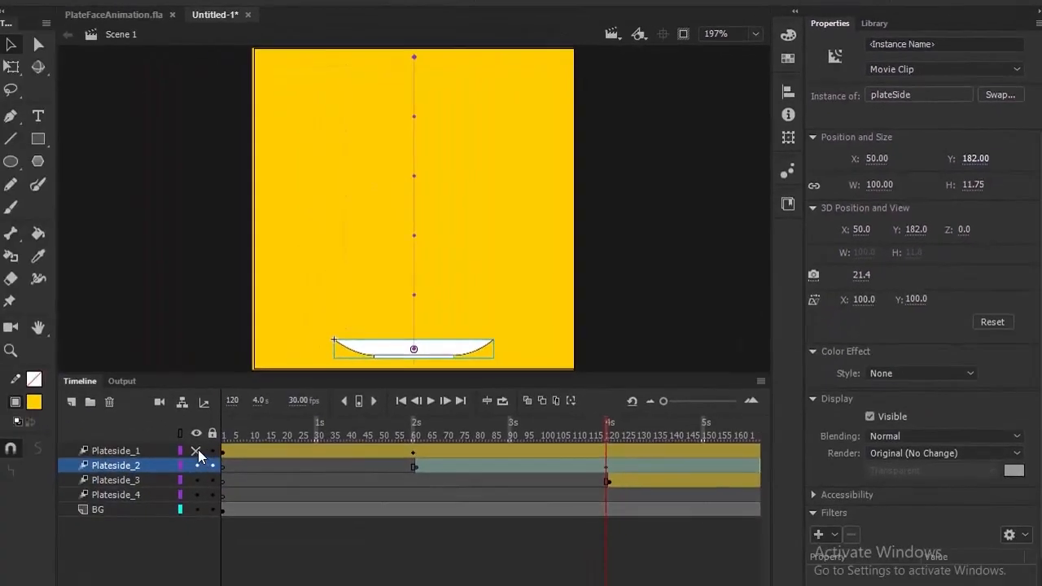
left_click(197, 450)
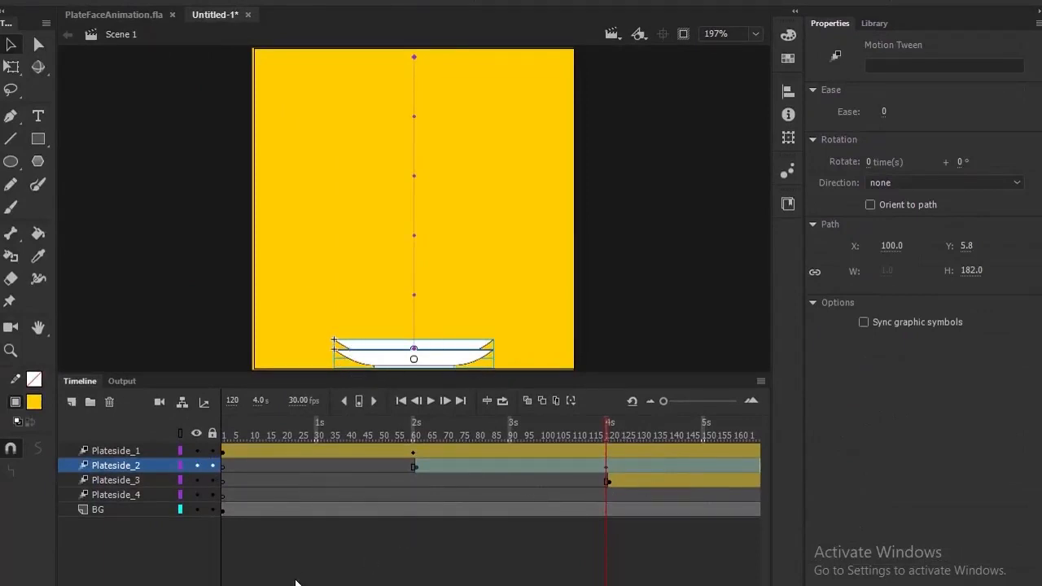
scroll(489, 472, "right", 10)
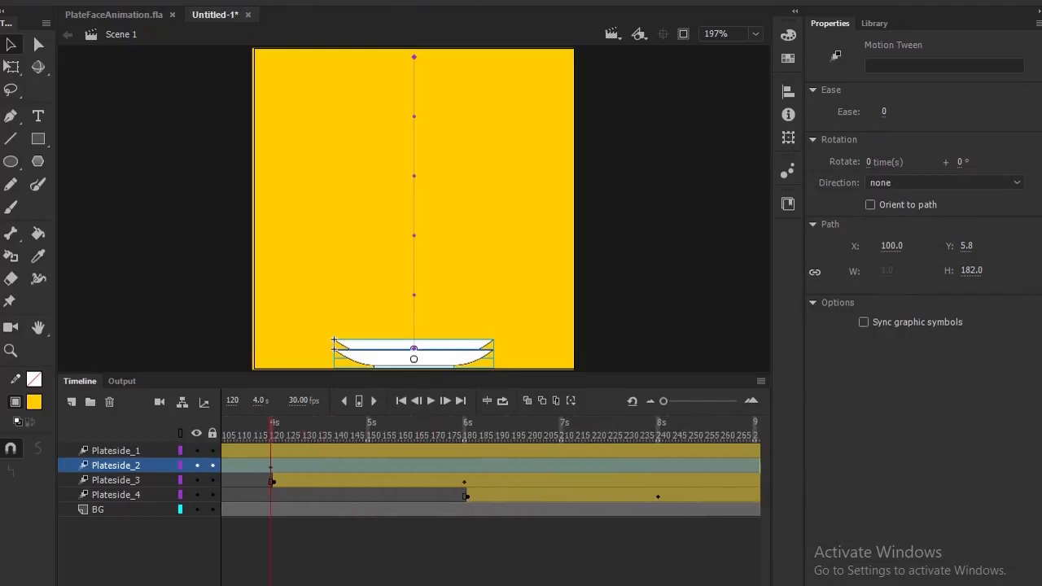
At frame 180, set the Plateside_3 plate's Y position to 176, hiding Plateside_1 and Plateside_2 only during the edit.
left_click_drag(271, 434, 464, 461)
left_click(464, 461)
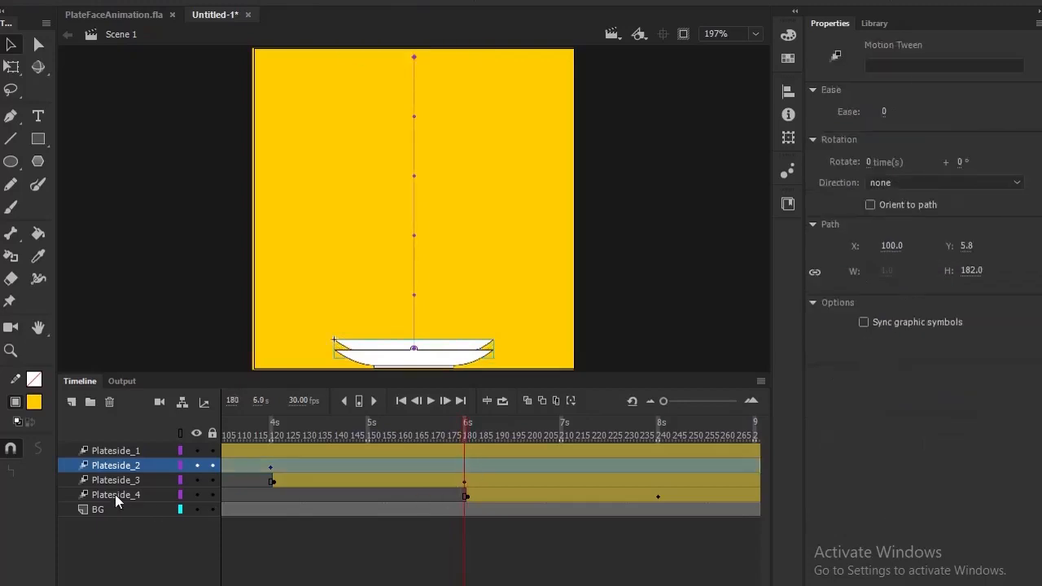
left_click(198, 451)
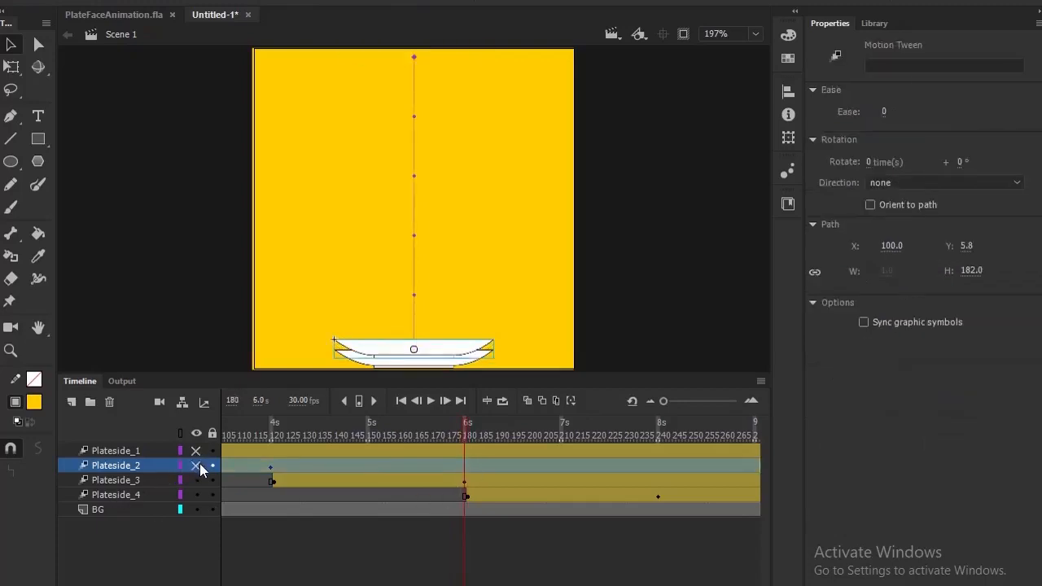
left_click(197, 466)
left_click(395, 482)
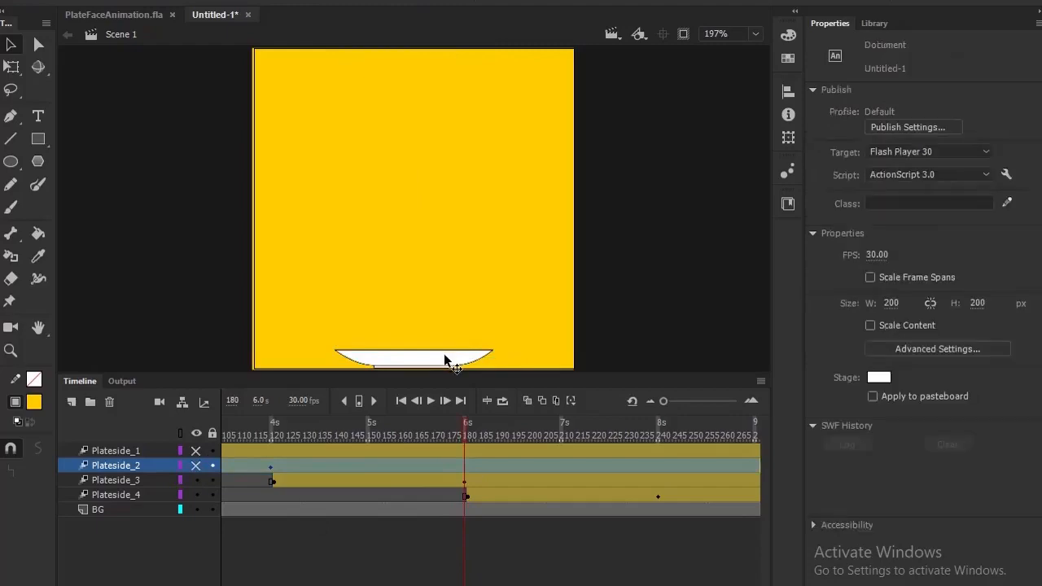
left_click(975, 159)
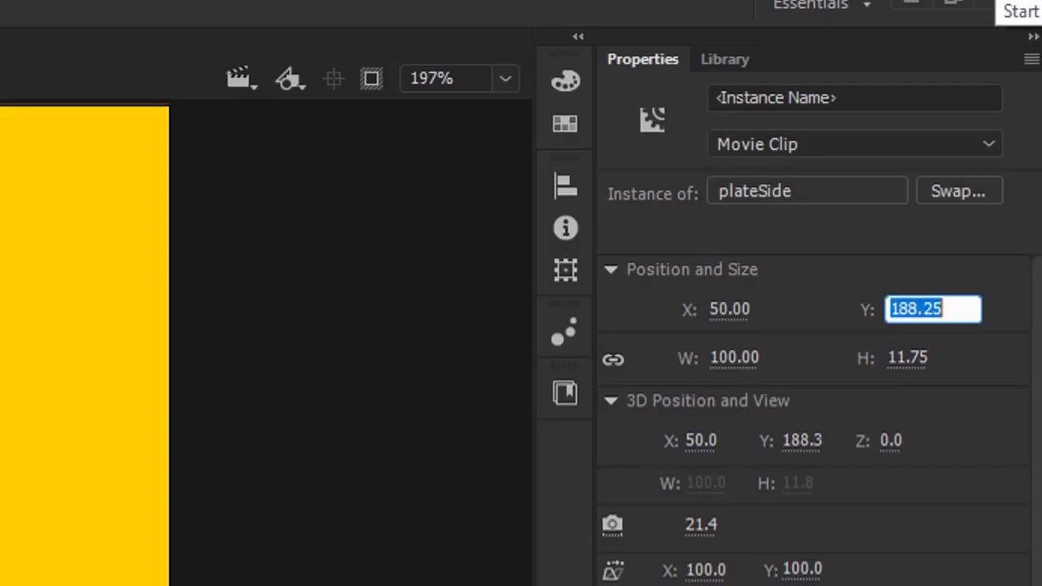
left_click(1040, 10)
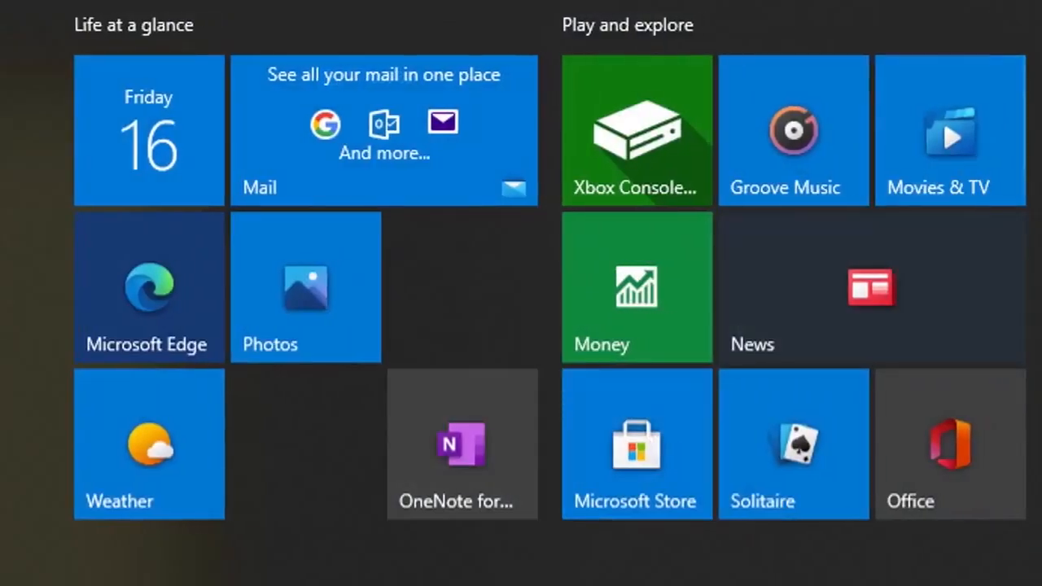
key("Escape")
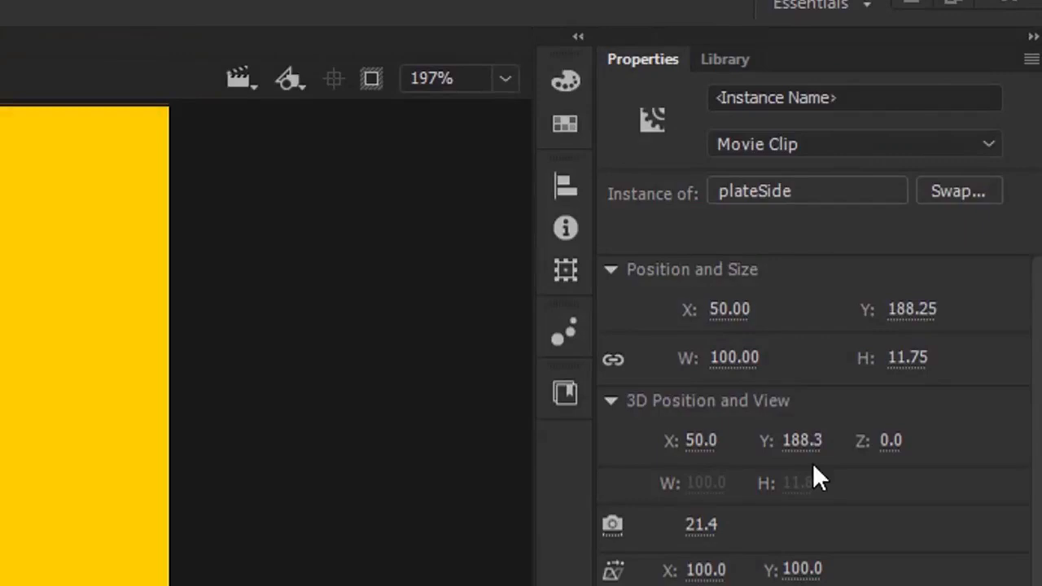
left_click(904, 309)
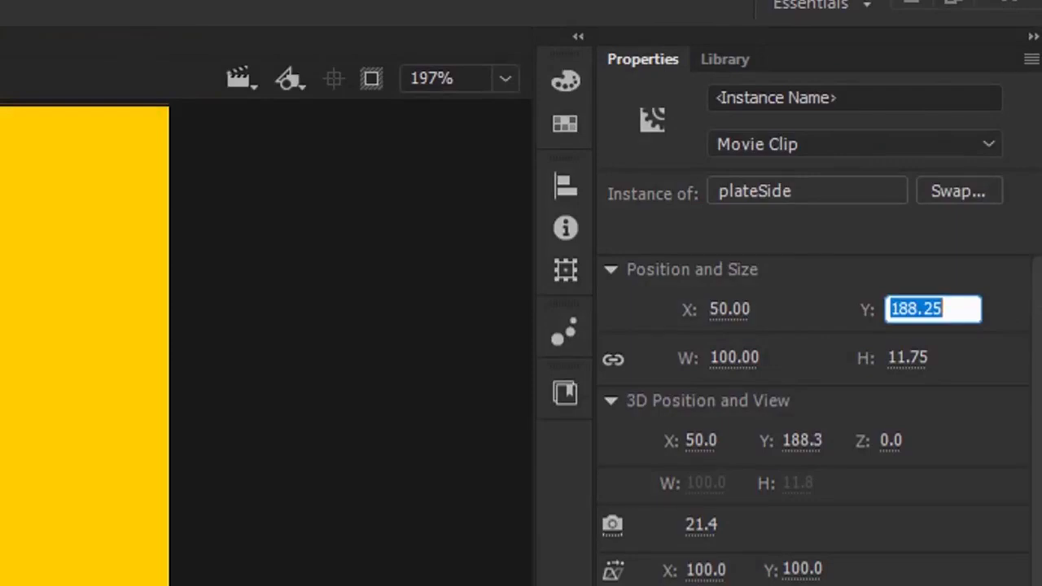
type("176")
key("Return")
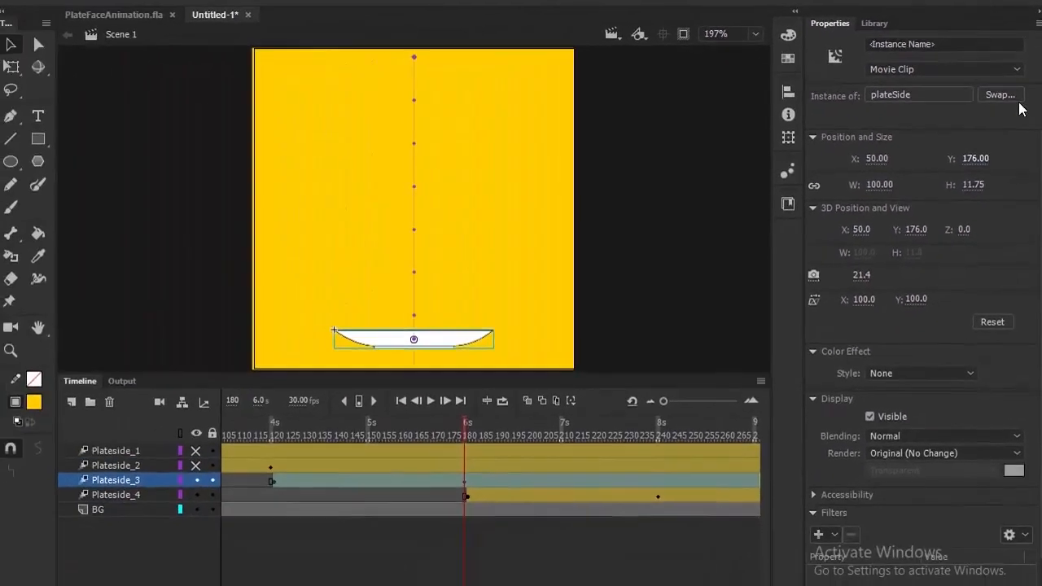
left_click(196, 466)
left_click(195, 451)
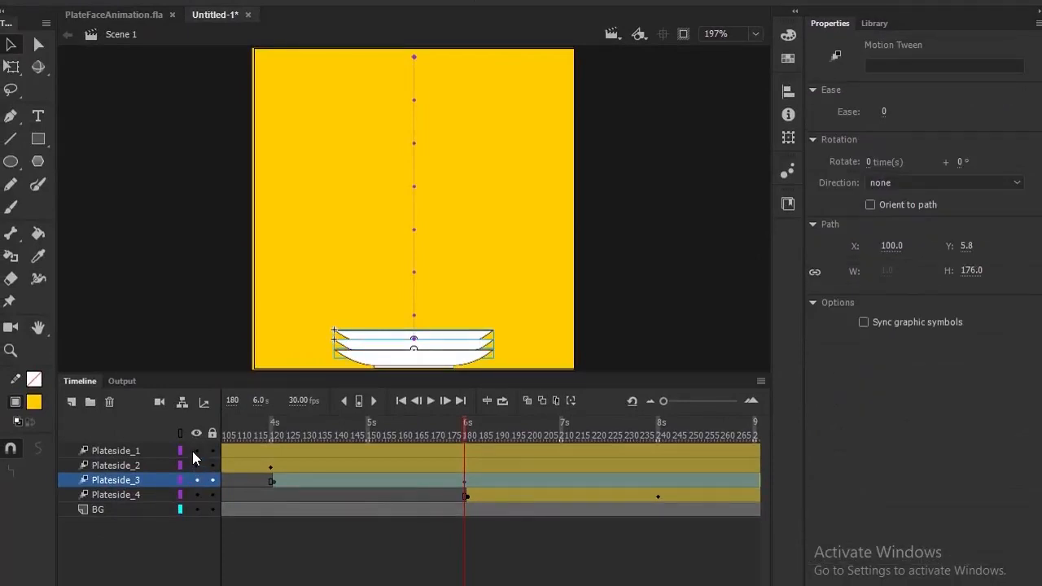
At frame 240, set the Plateside_4 plate's Y position to 170, hiding the other three plate layers only during the edit.
left_click_drag(464, 420, 658, 461)
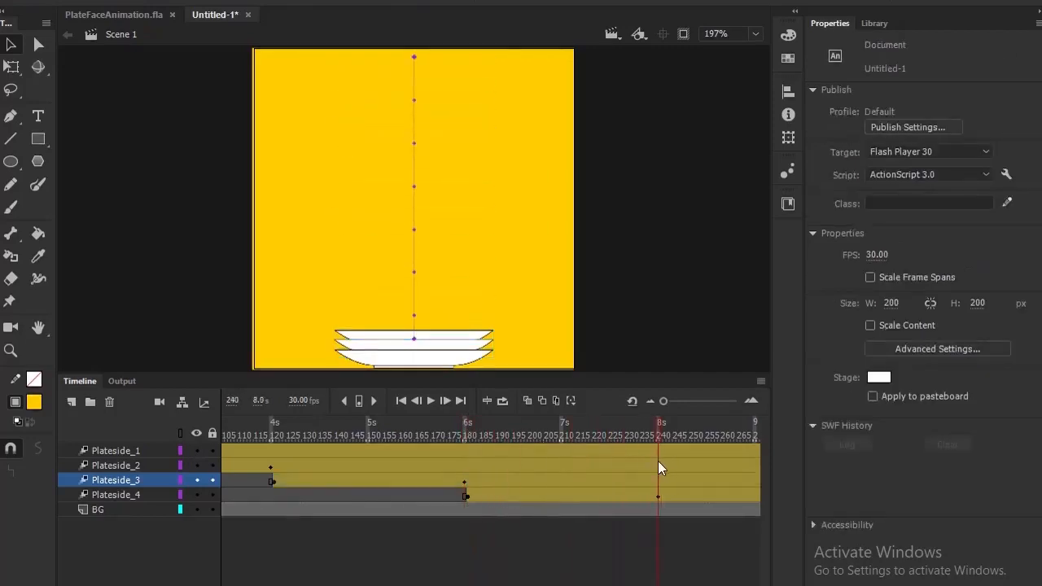
left_click(658, 461)
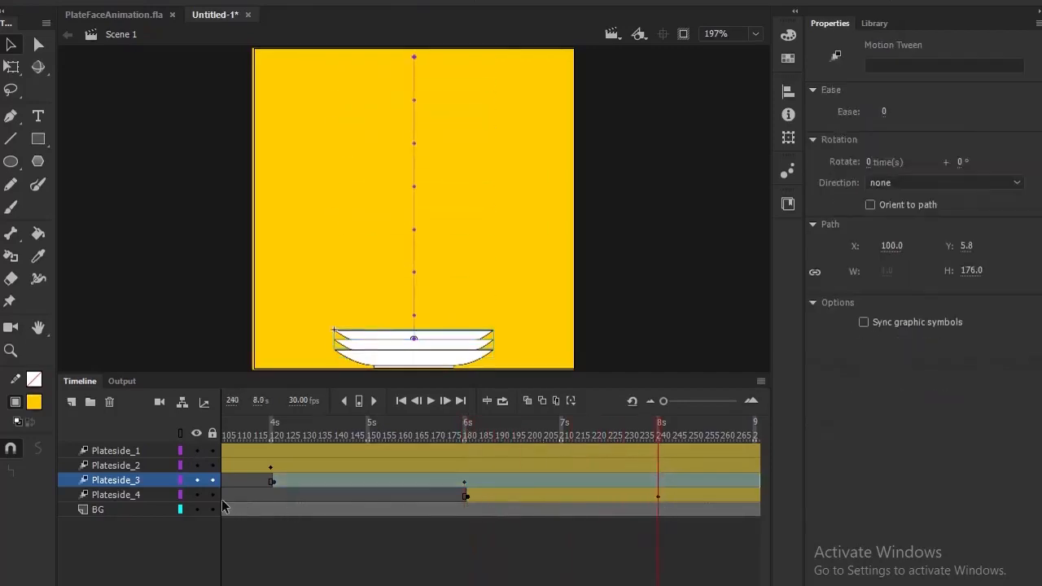
left_click(197, 465)
left_click(196, 450)
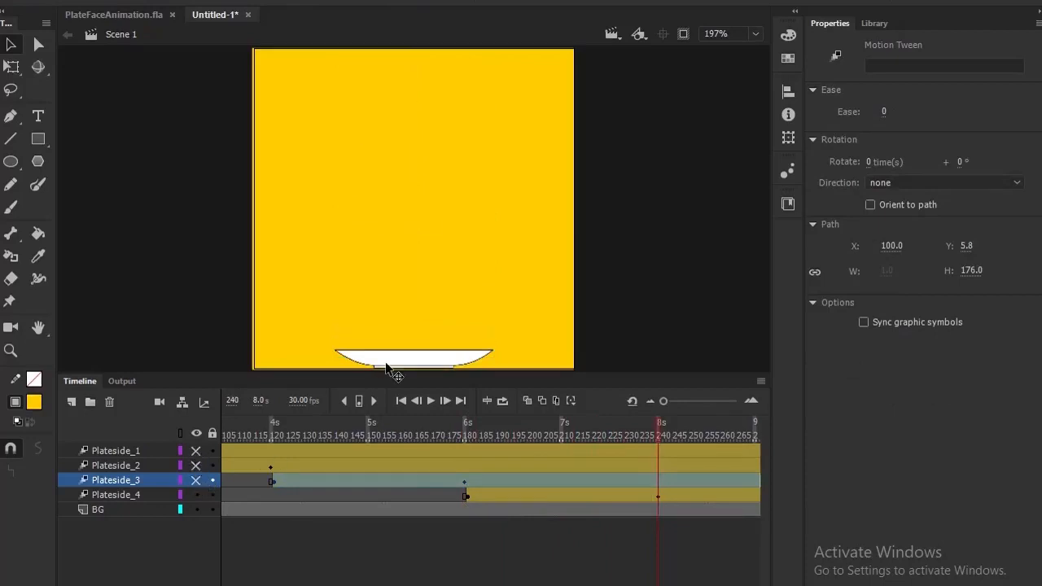
left_click(389, 364)
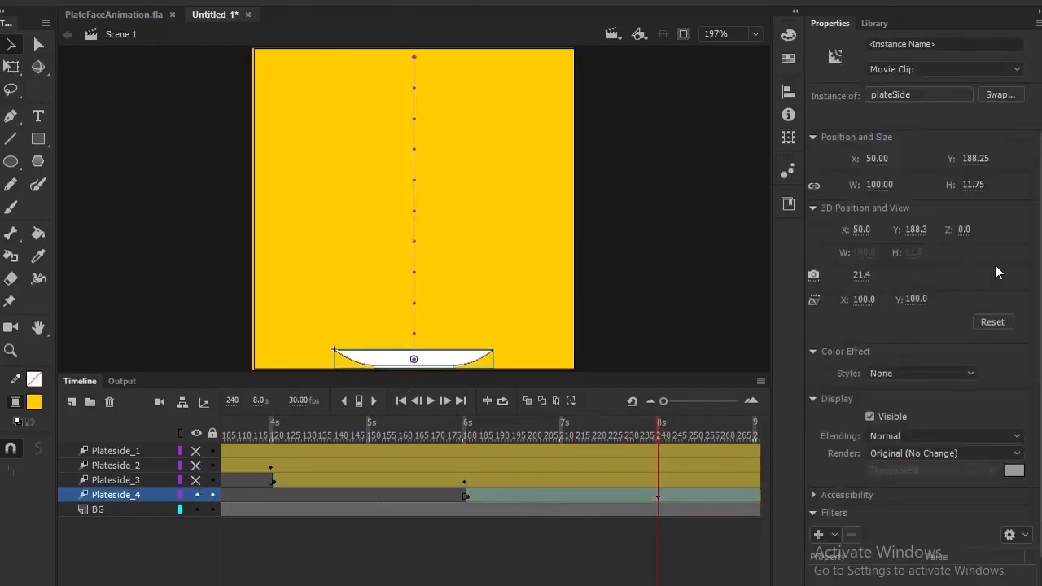
left_click(974, 160)
type("170")
key("Return")
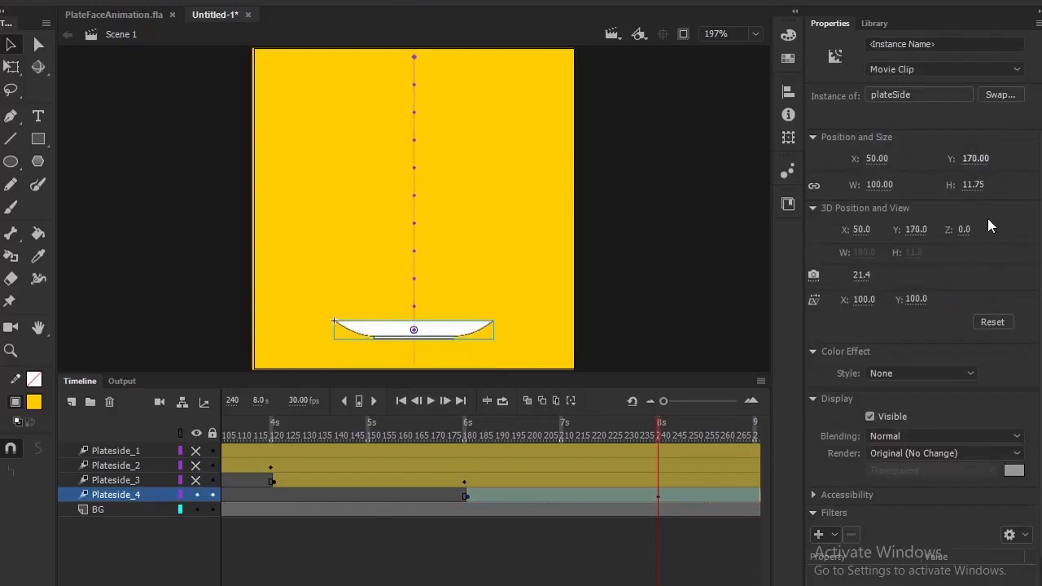
left_click(195, 480)
left_click(197, 465)
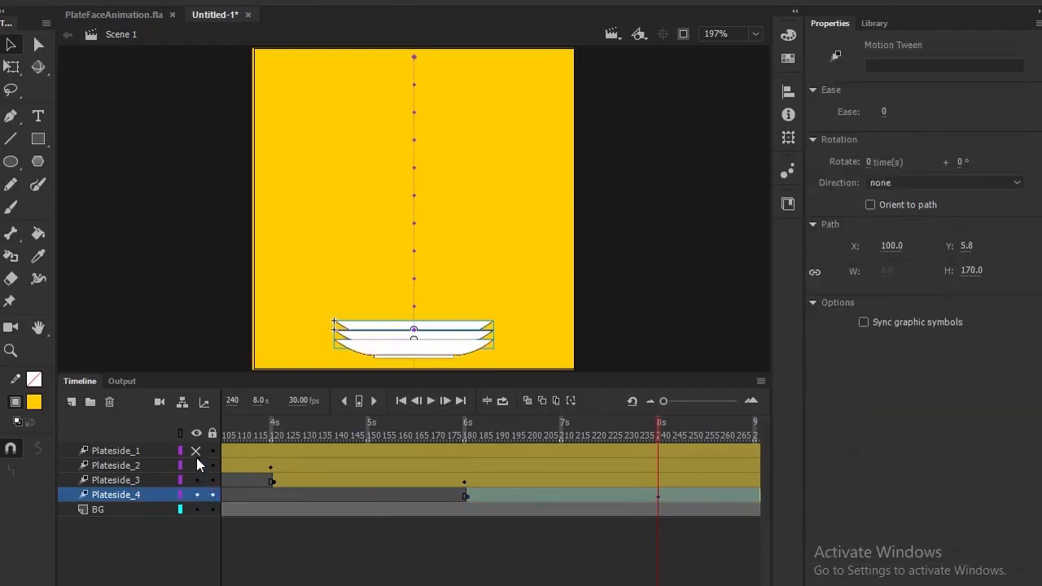
left_click(196, 450)
Test the movie in an enlarged preview window to check how the four plates stack, and close the preview.
left_click_drag(661, 425, 710, 456)
left_click(430, 401)
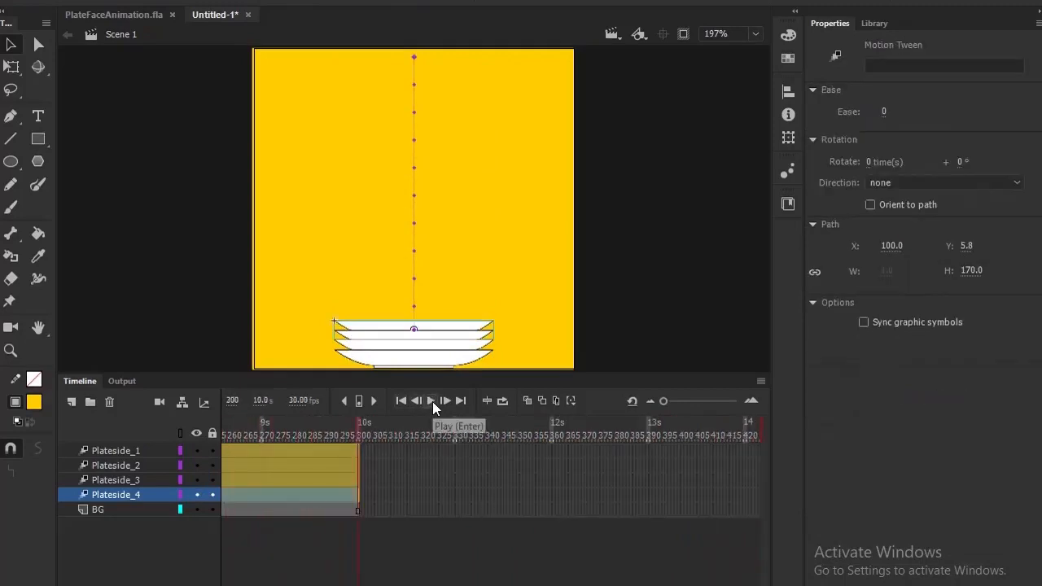
left_click(328, 0)
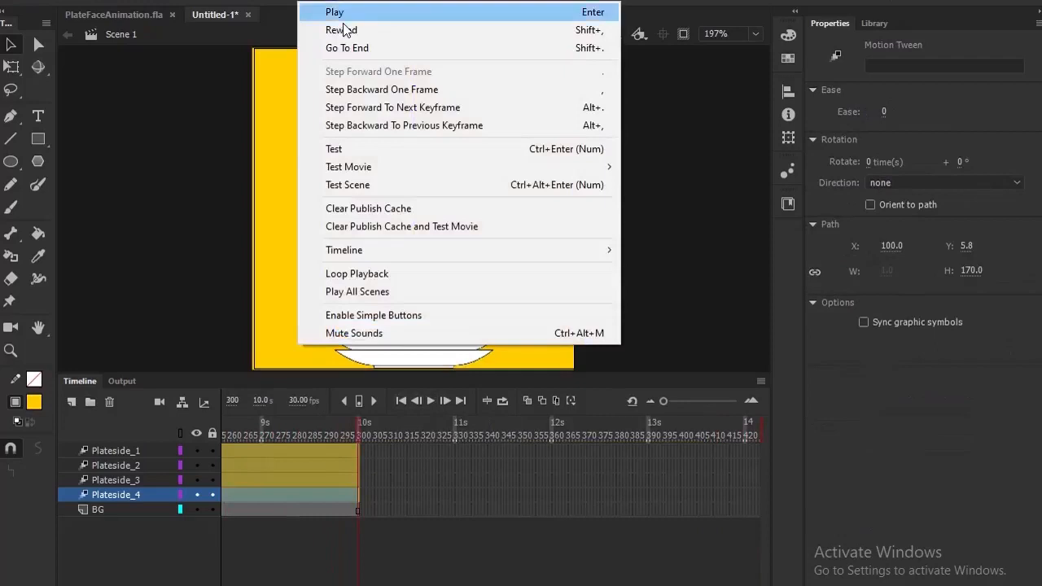
left_click(349, 150)
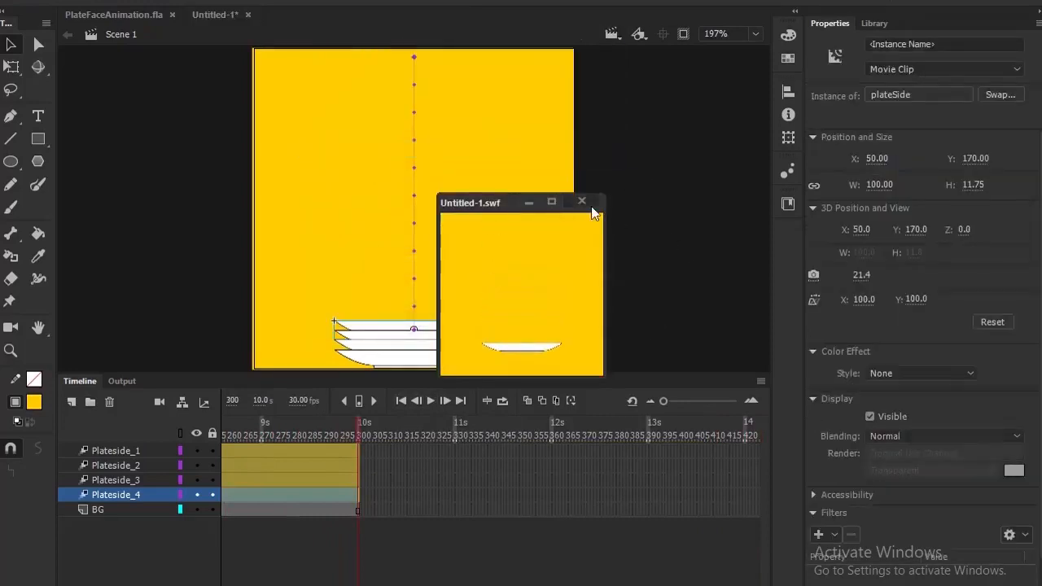
left_click(551, 202)
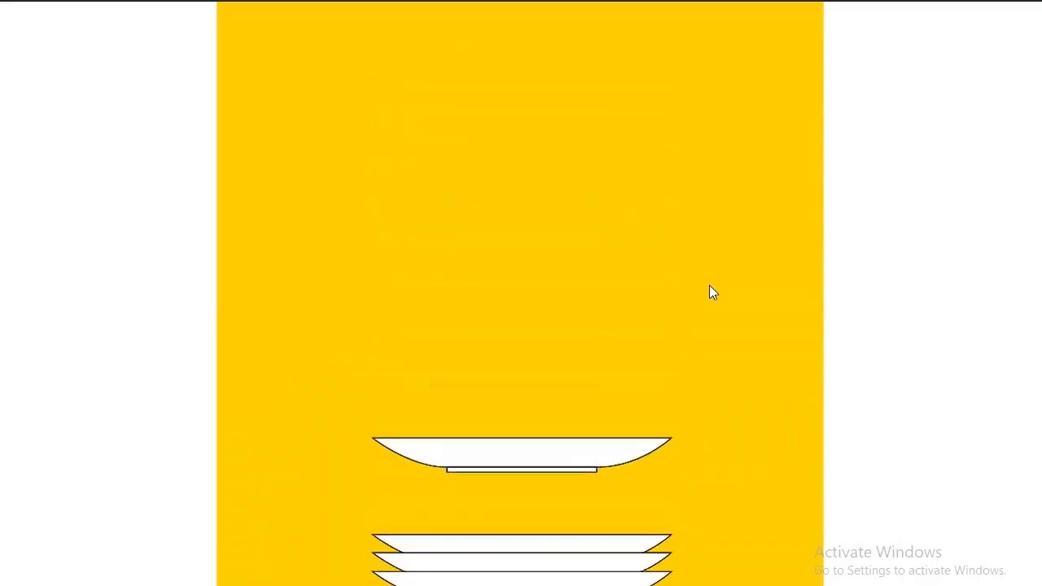
left_click(1036, 2)
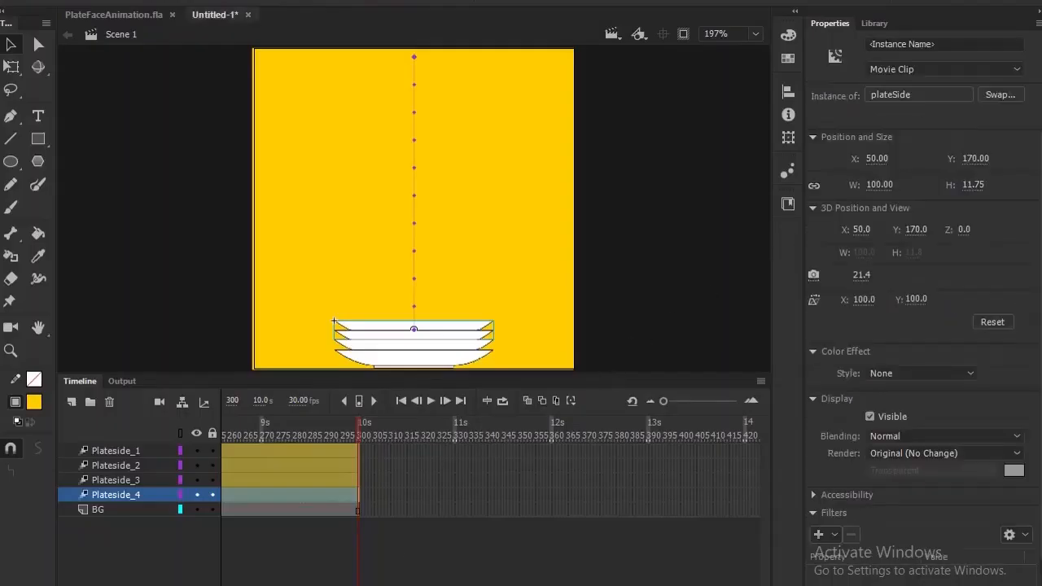
Switch to the exam paper PDF, review the requirements for the closing Top Tables text, and return to the animation.
scroll(490, 473, "left", 10)
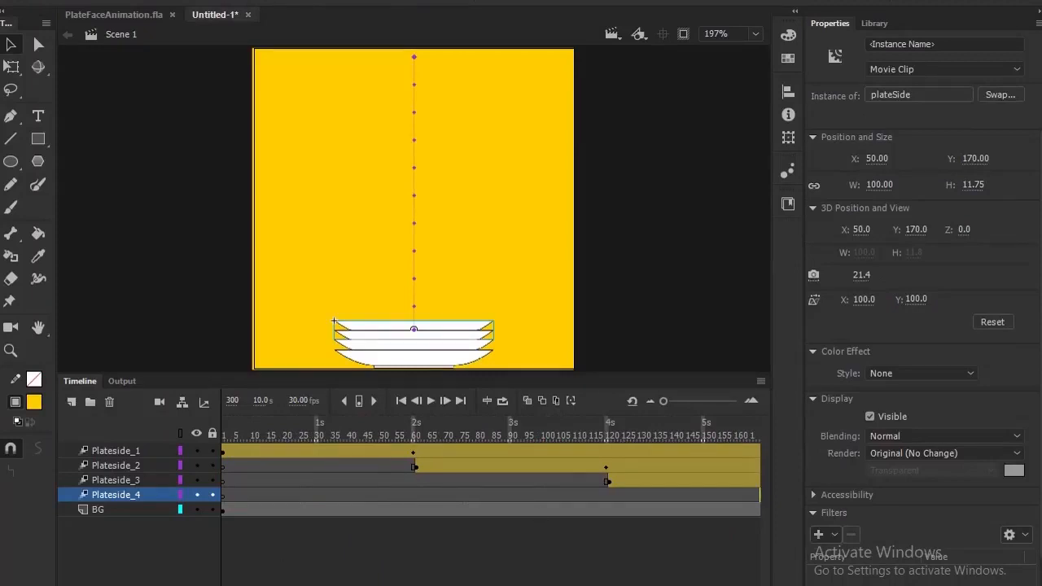
key("super+Tab")
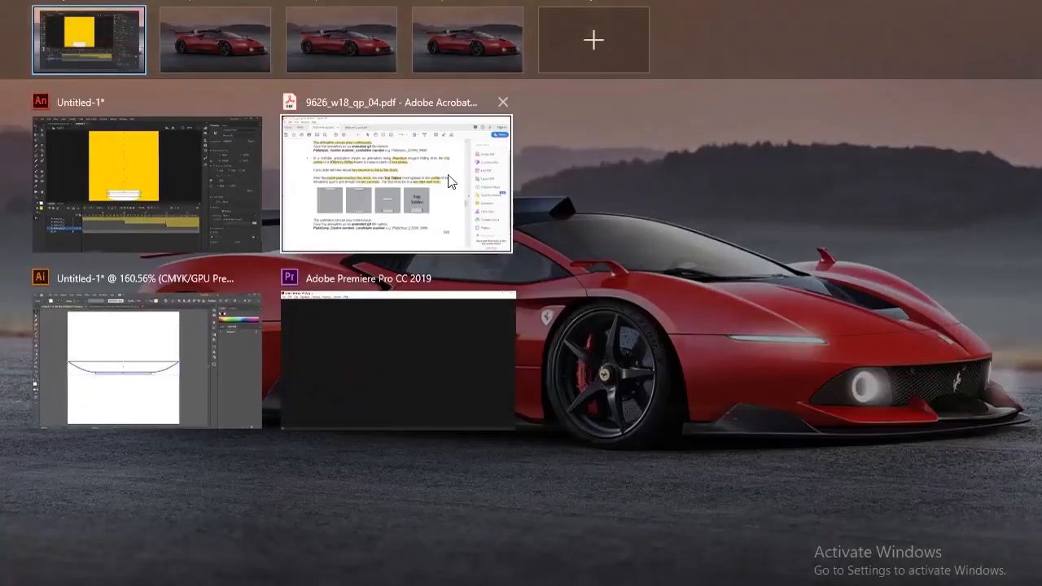
left_click(418, 179)
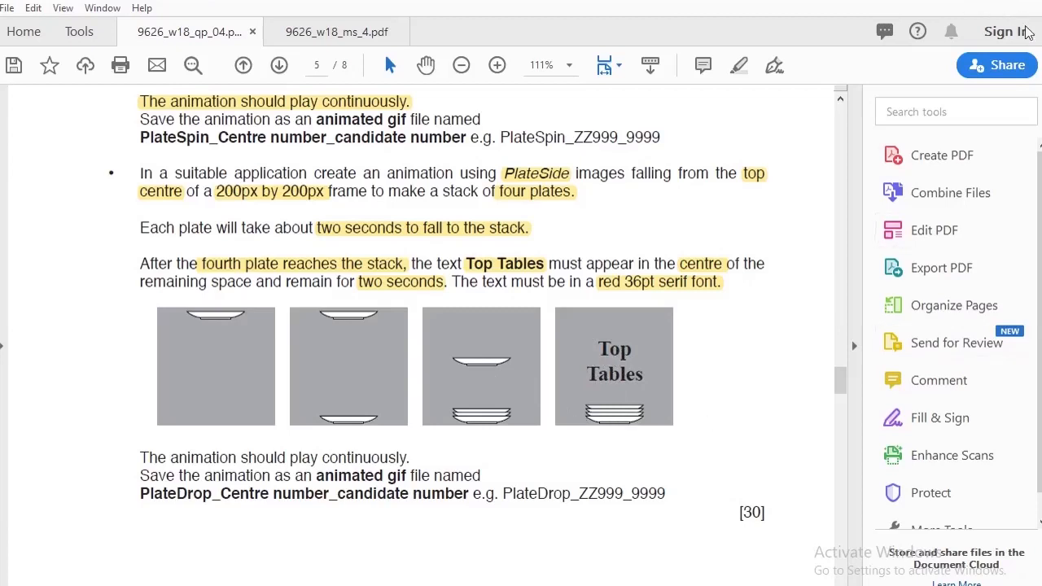
left_click(951, 2)
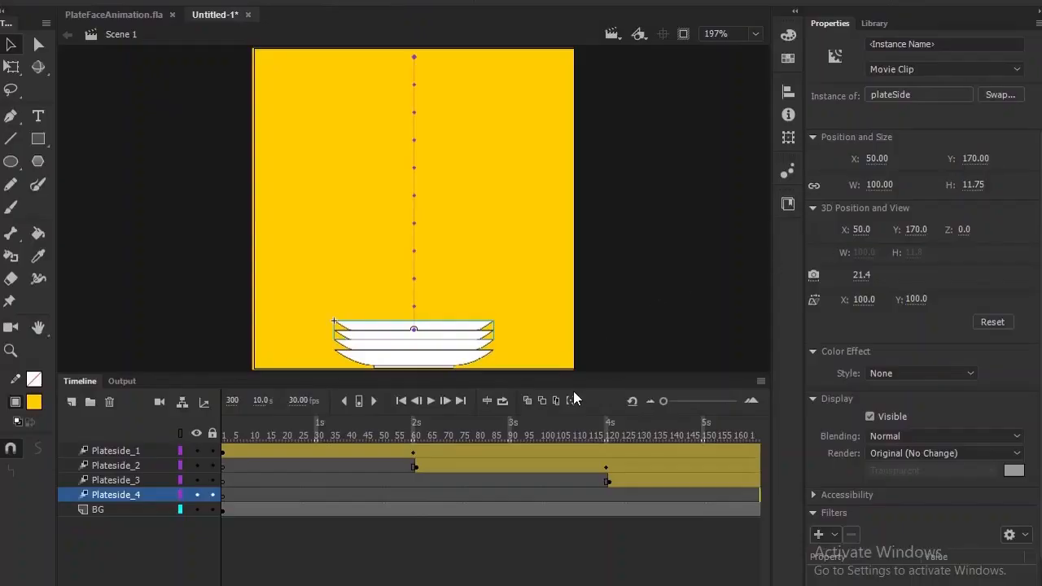
Move the playhead to frame 240, where the fourth plate lands, and add a new layer above Plateside_1.
left_click_drag(328, 585, 539, 585)
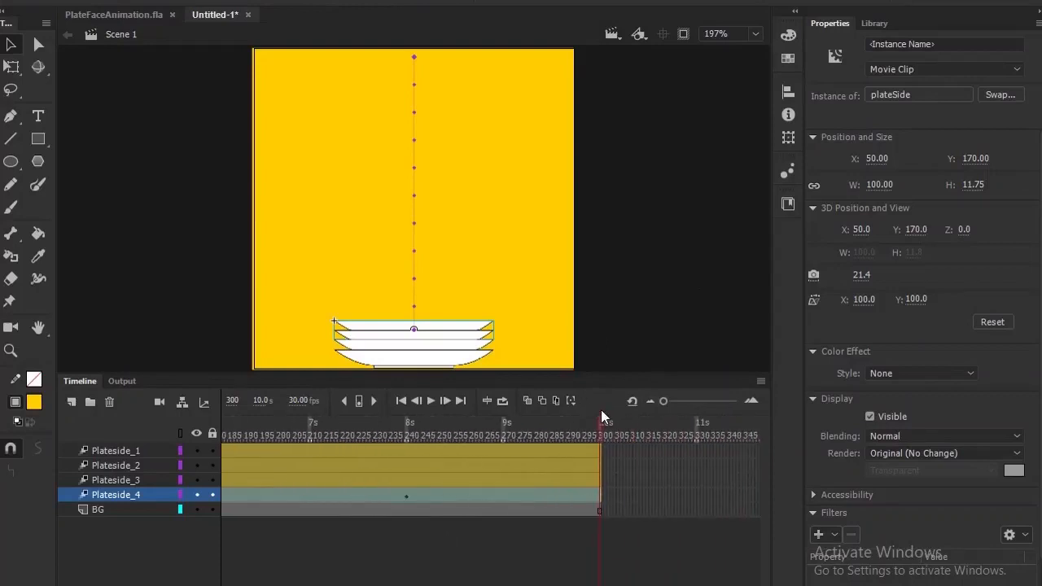
left_click_drag(605, 435, 407, 434)
left_click(406, 489)
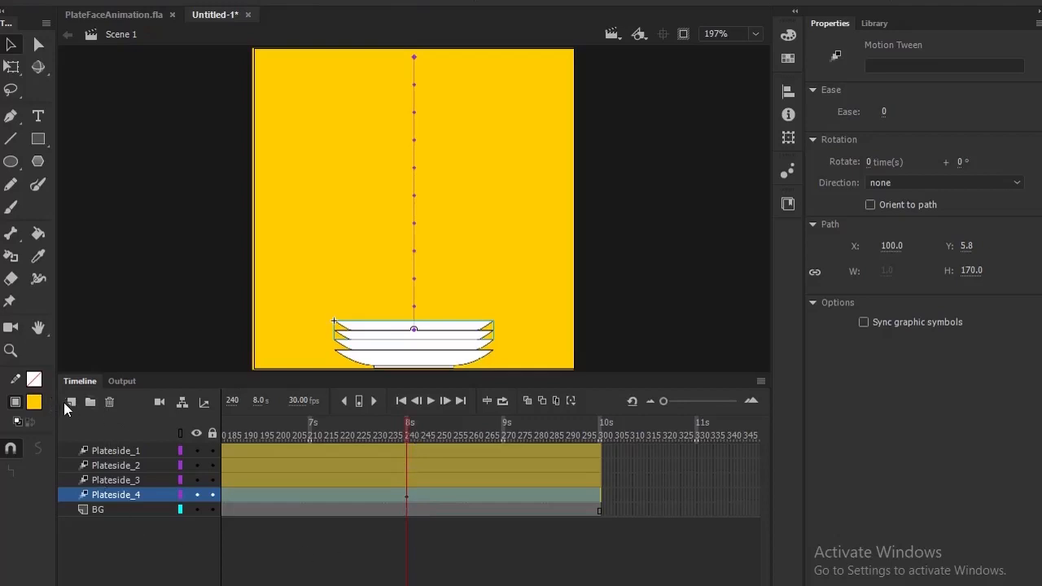
left_click(117, 451)
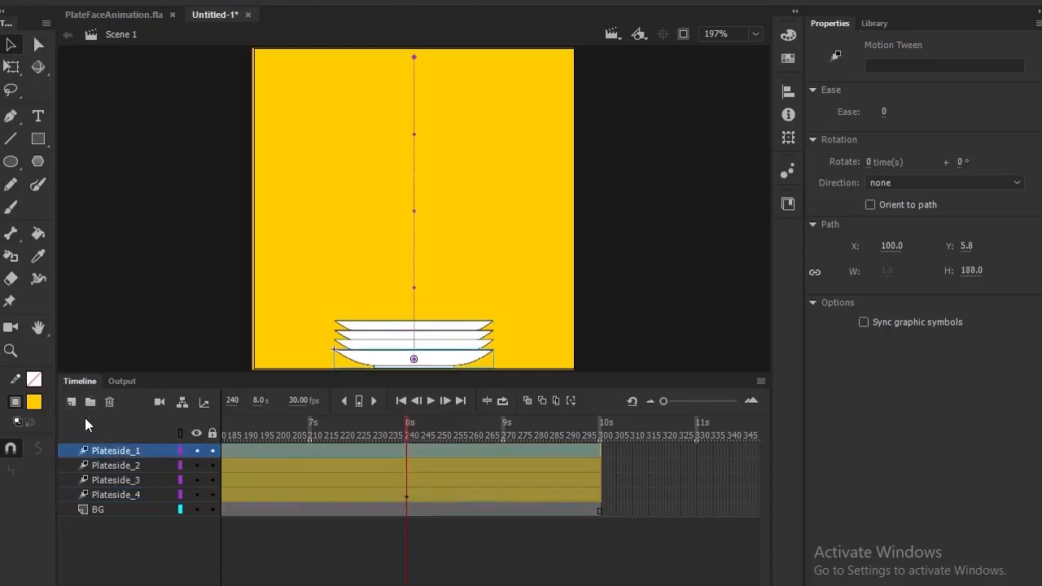
key("ctrl+shift+a")
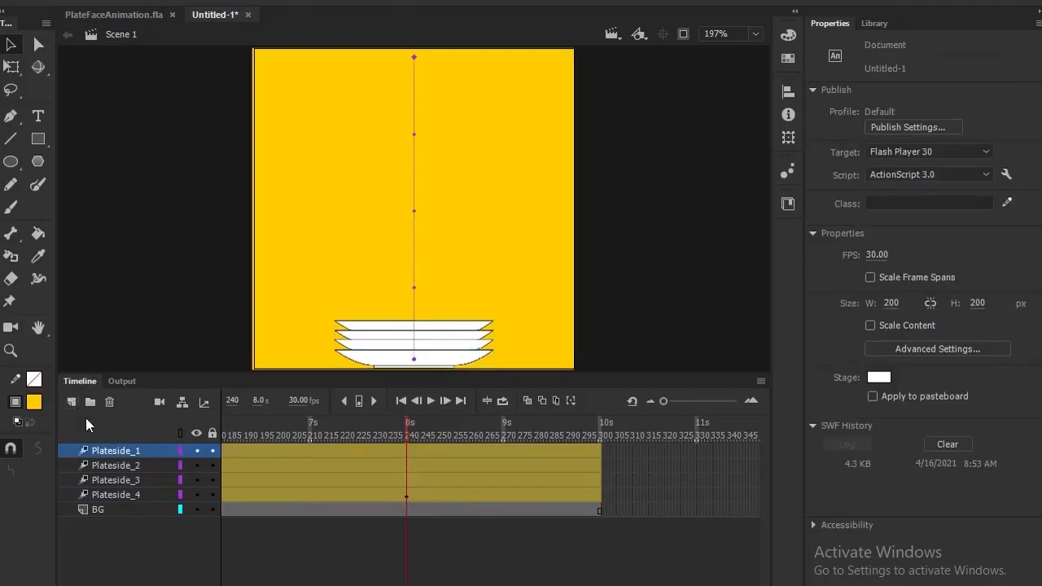
left_click(72, 401)
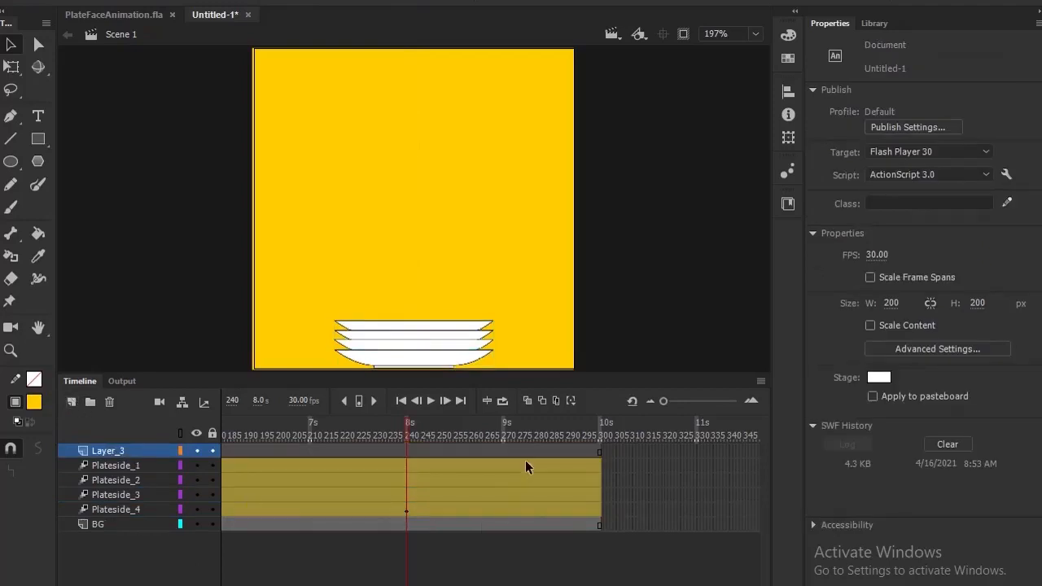
Set up the Text tool with the Times New Roman Regular serif font at 36 pt in red.
left_click(38, 117)
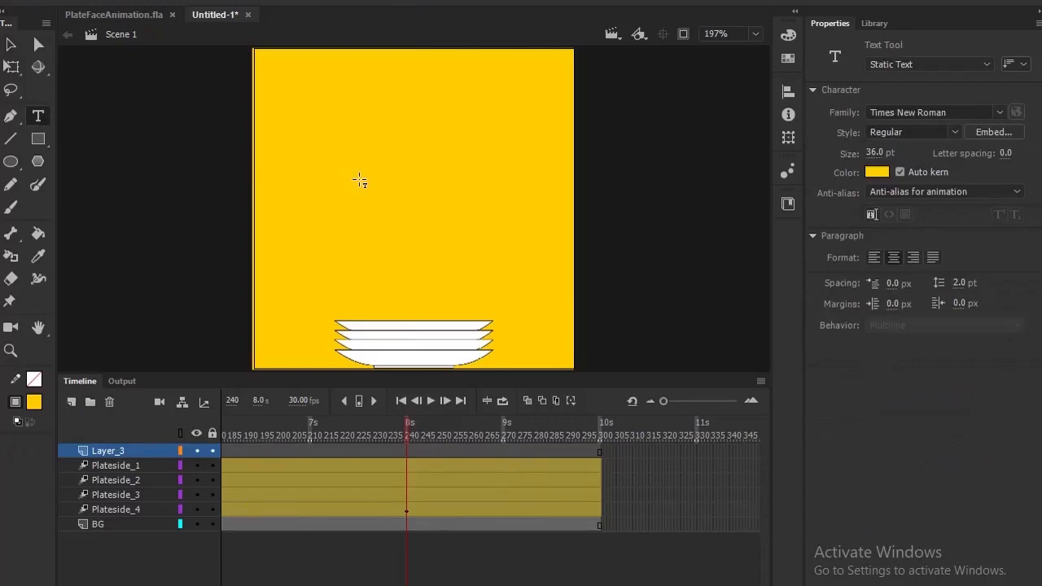
left_click(1001, 115)
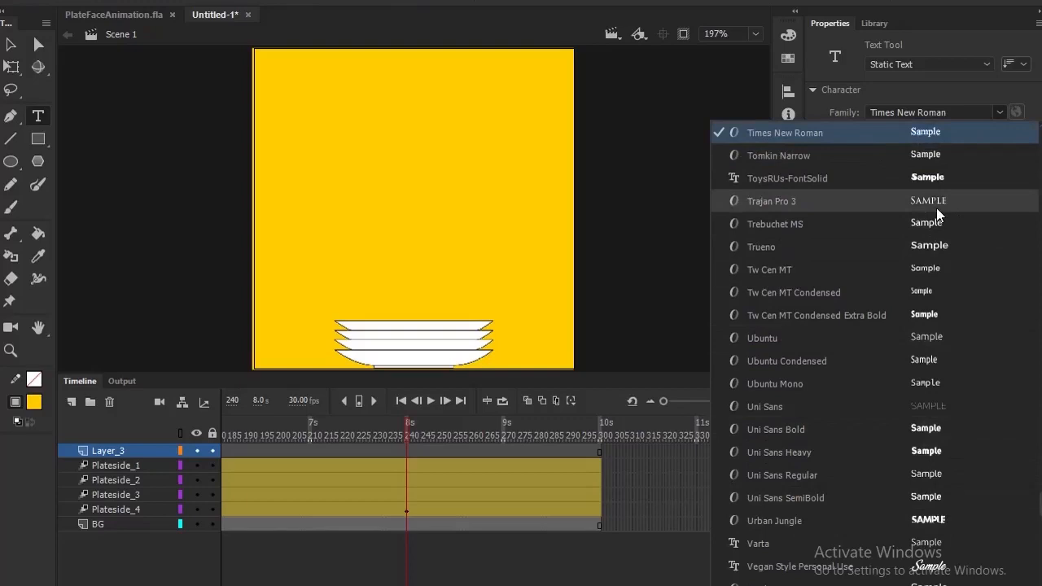
left_click(792, 132)
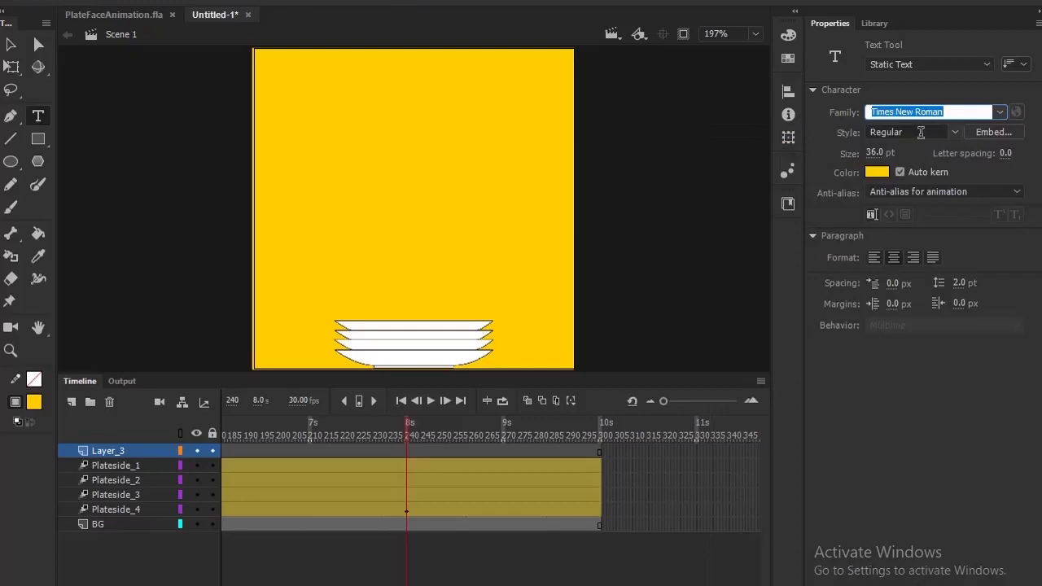
key("Tab")
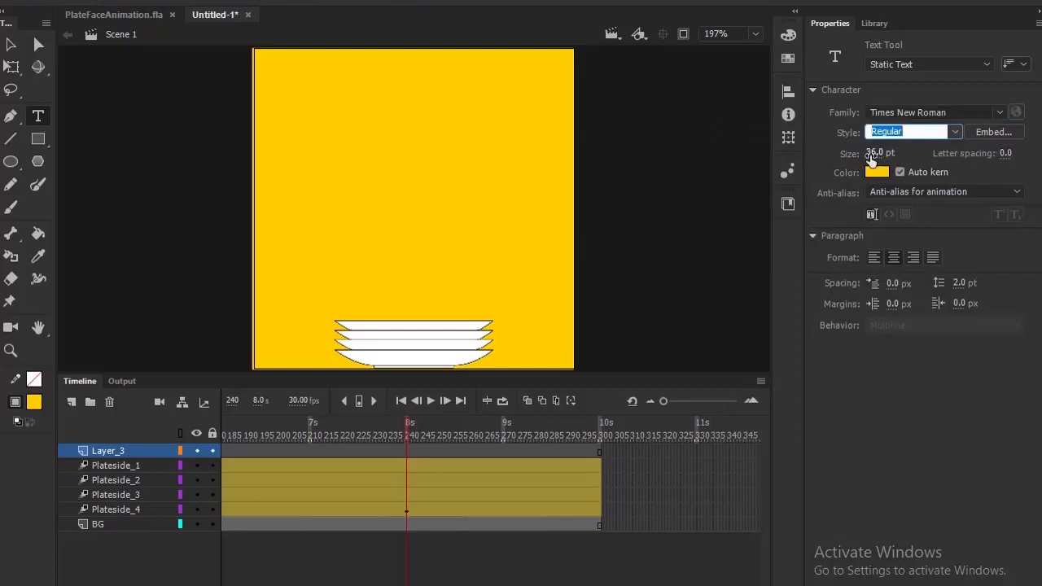
left_click(874, 153)
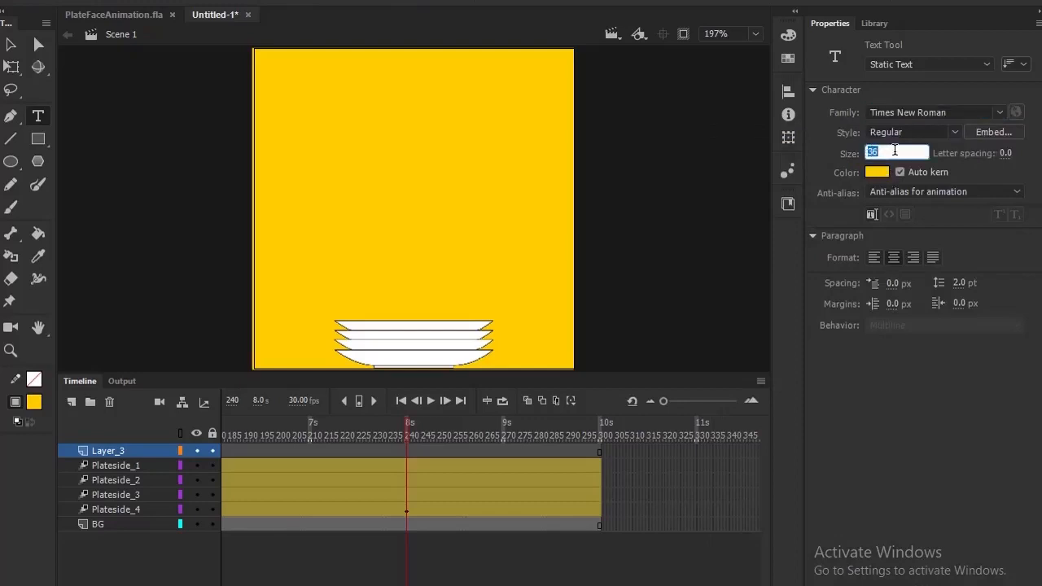
left_click(880, 173)
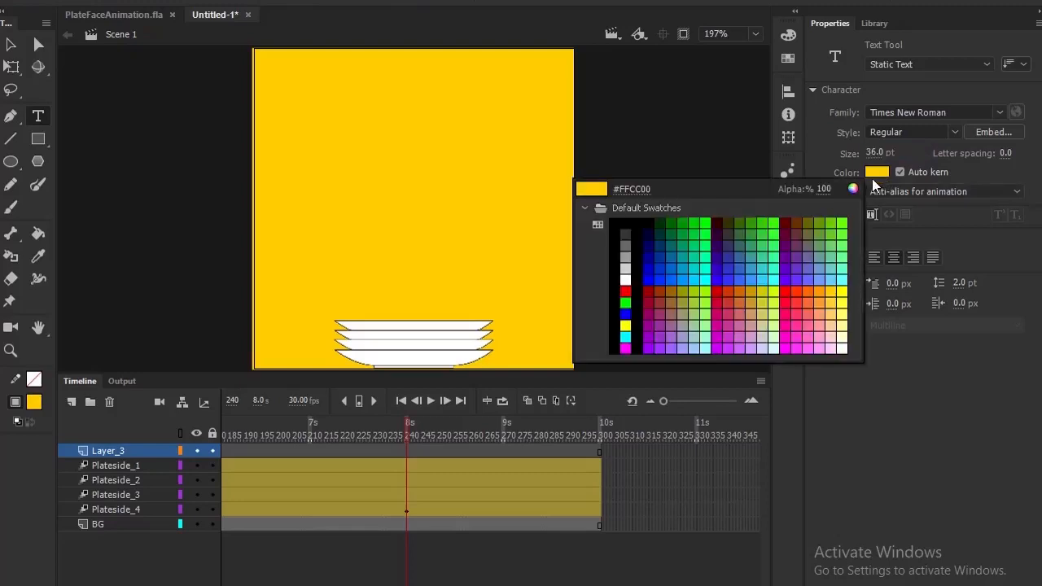
left_click(625, 290)
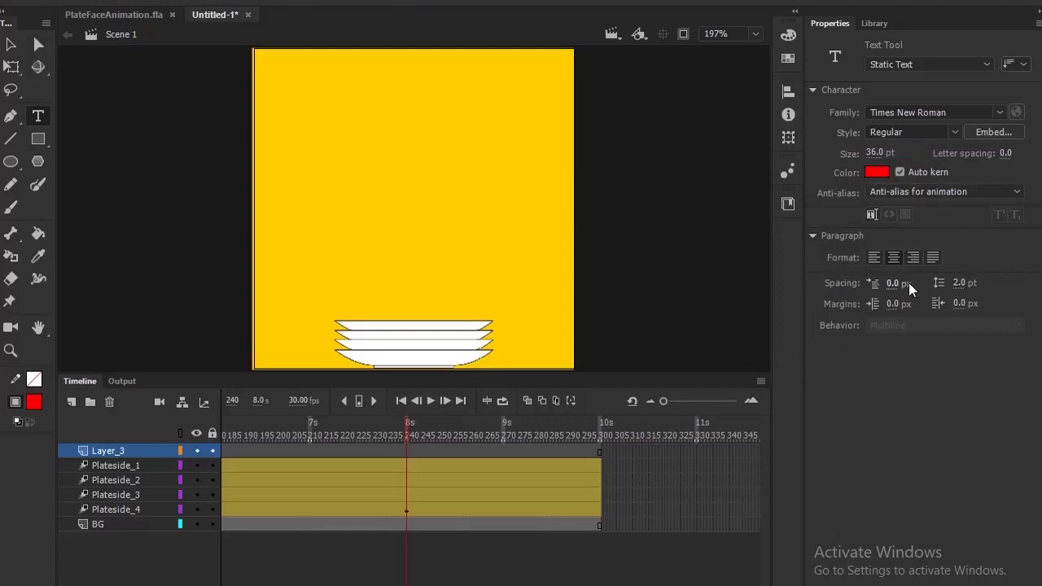
Add the static text "Top Tables" on two lines in the empty area above the plate stack, capitalising both words.
left_click(373, 155)
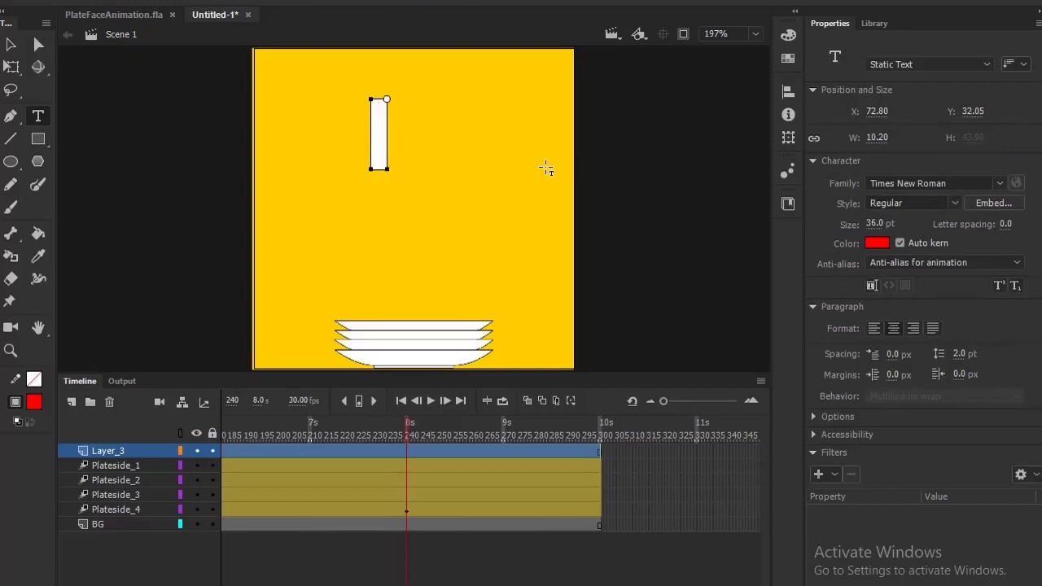
type("Top")
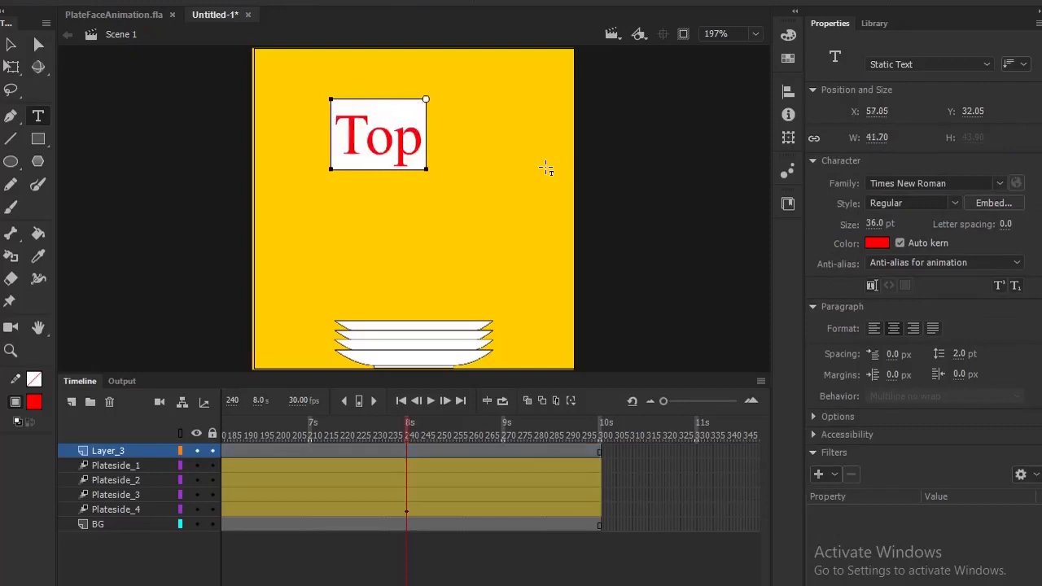
key("Return")
type("tables")
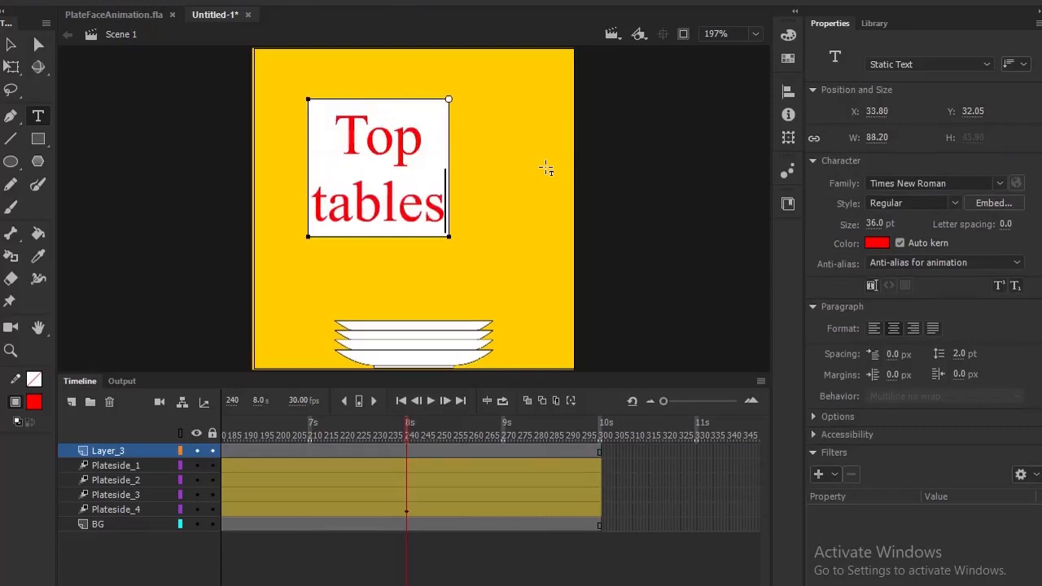
key("BackSpace")
key("BackSpace")
key("BackSpace")
key("BackSpace")
key("BackSpace")
key("BackSpace")
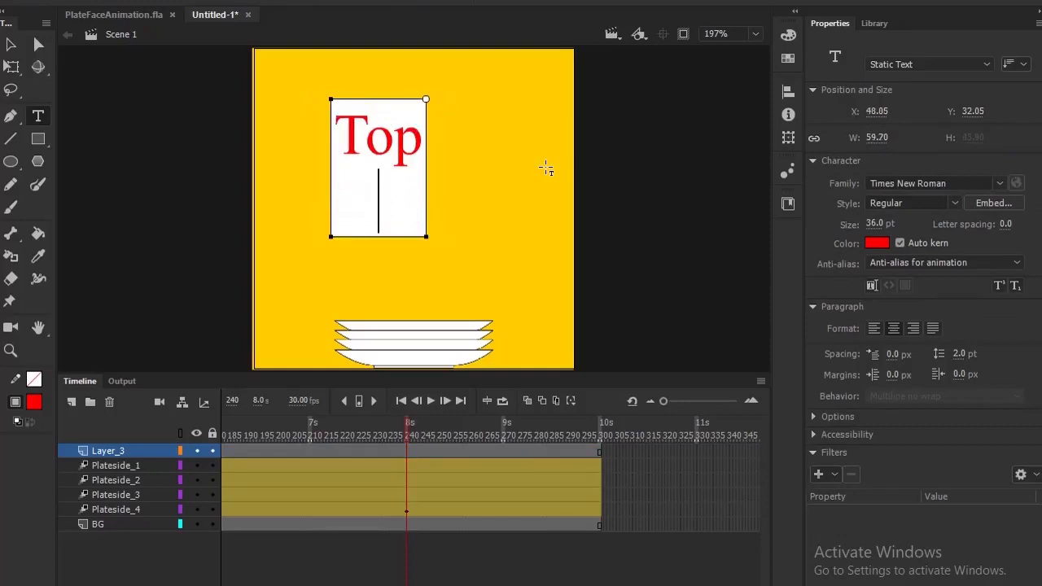
type("Tables")
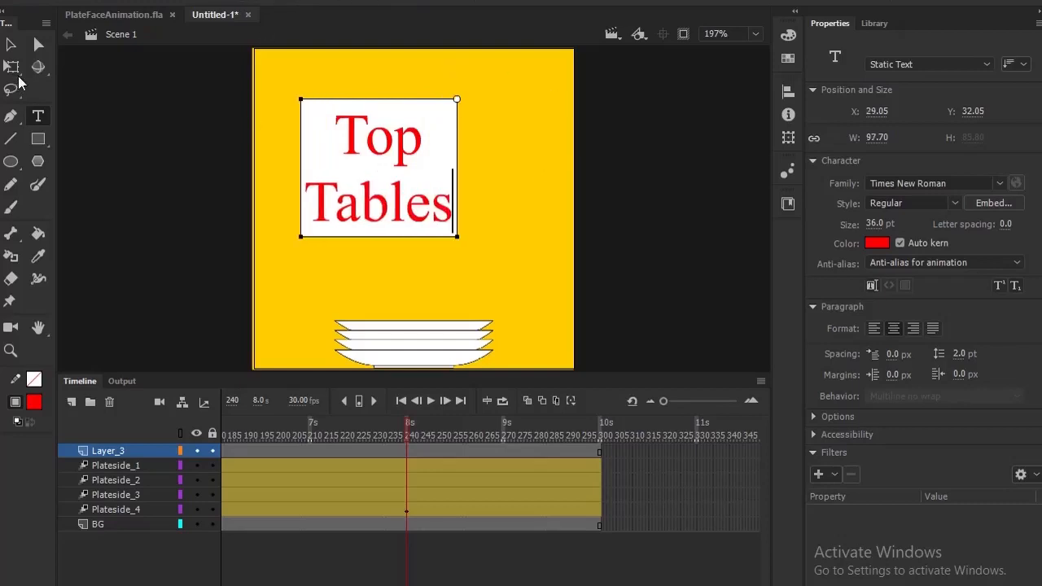
Centre the Top Tables text horizontally and vertically on the stage, and rename its layer to Text.
left_click(9, 47)
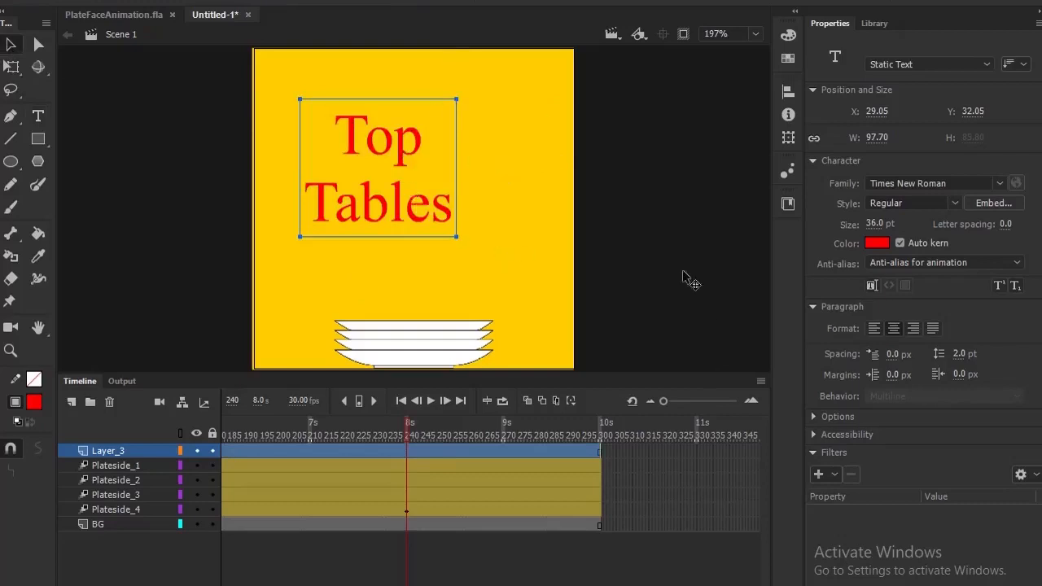
left_click(791, 93)
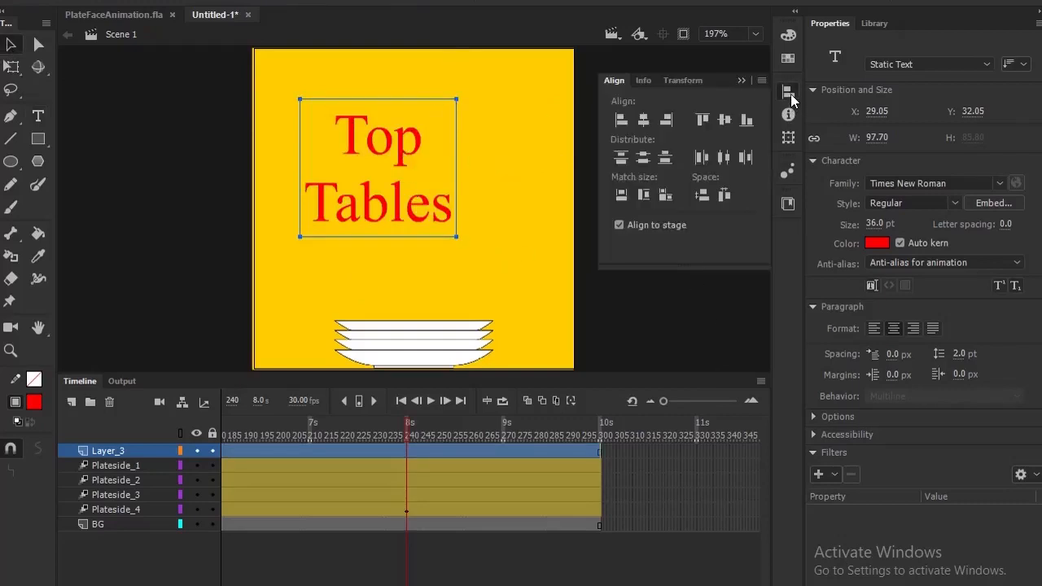
left_click(649, 125)
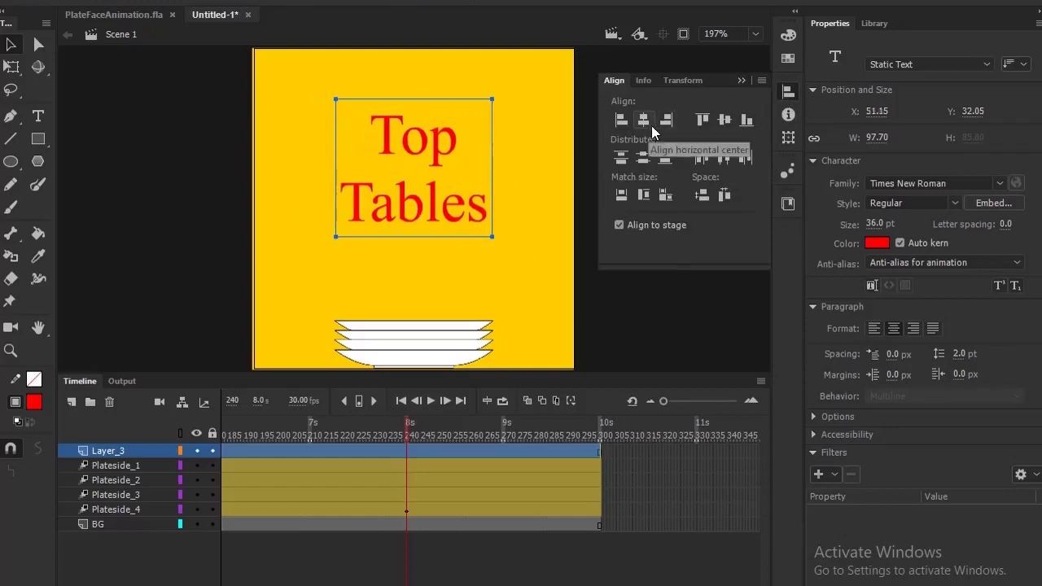
left_click(721, 124)
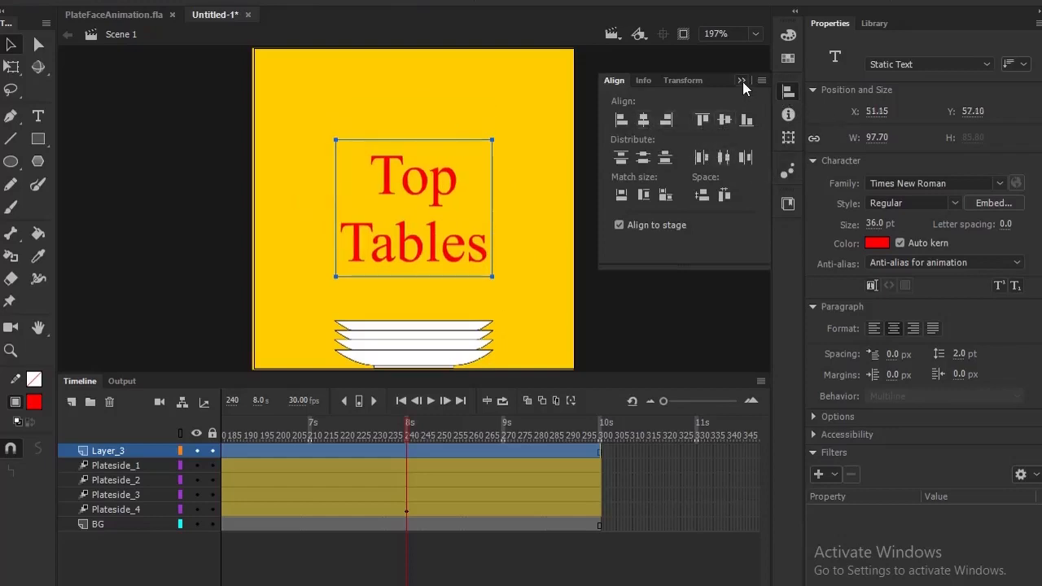
left_click(741, 80)
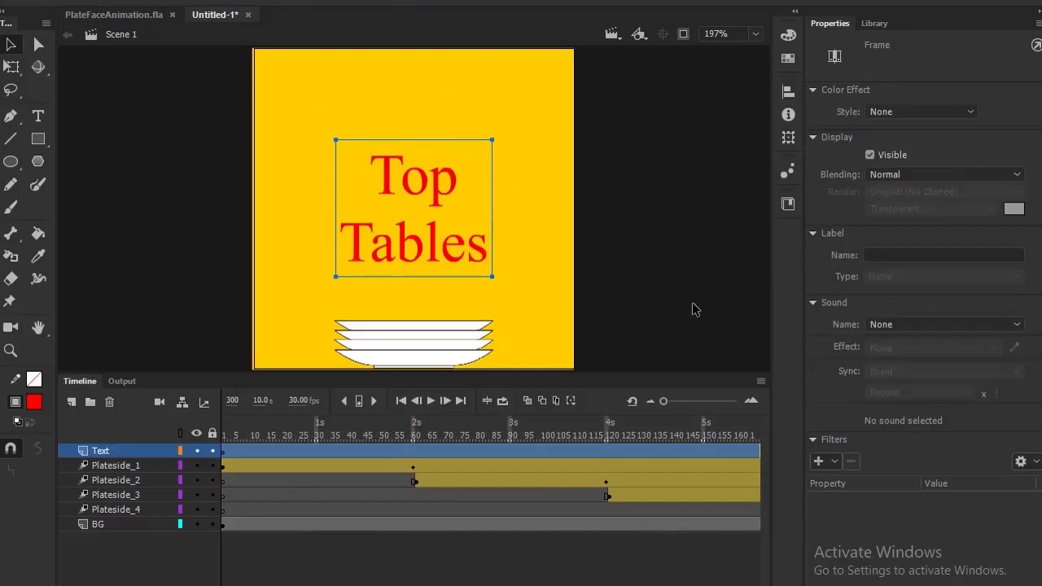
Examine how far the Text layer spans the timeline, check the exam paper PDF for the text's timing, and return to the animation.
scroll(491, 489, "right", 10)
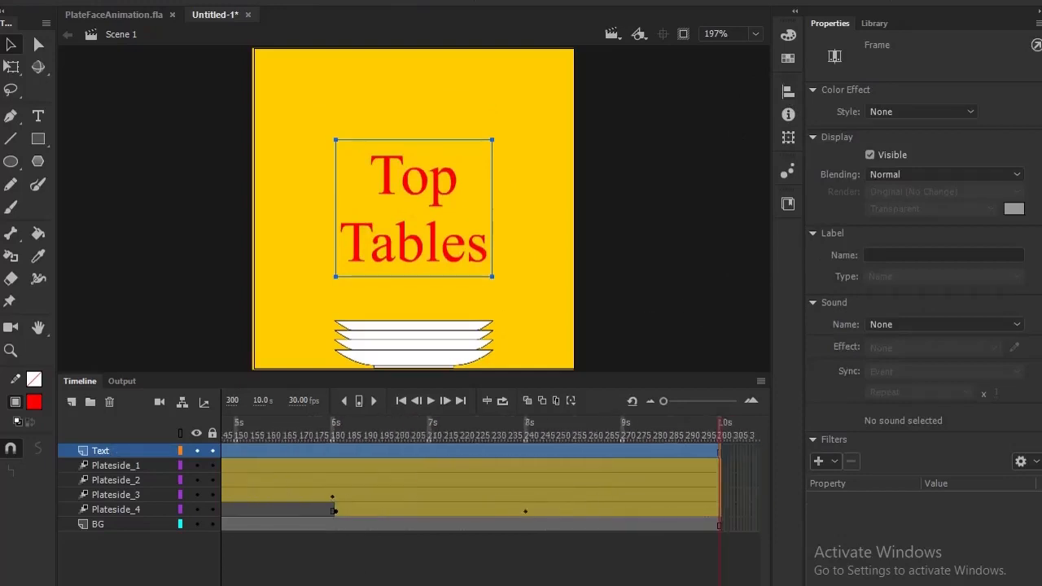
scroll(490, 489, "left", 8)
scroll(490, 480, "left", 3)
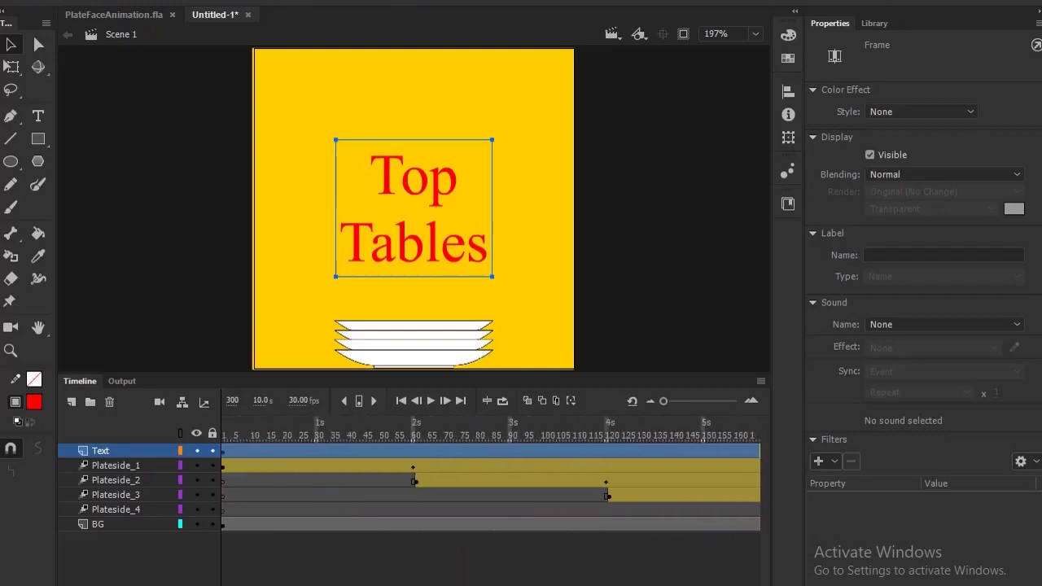
scroll(491, 481, "right", 8)
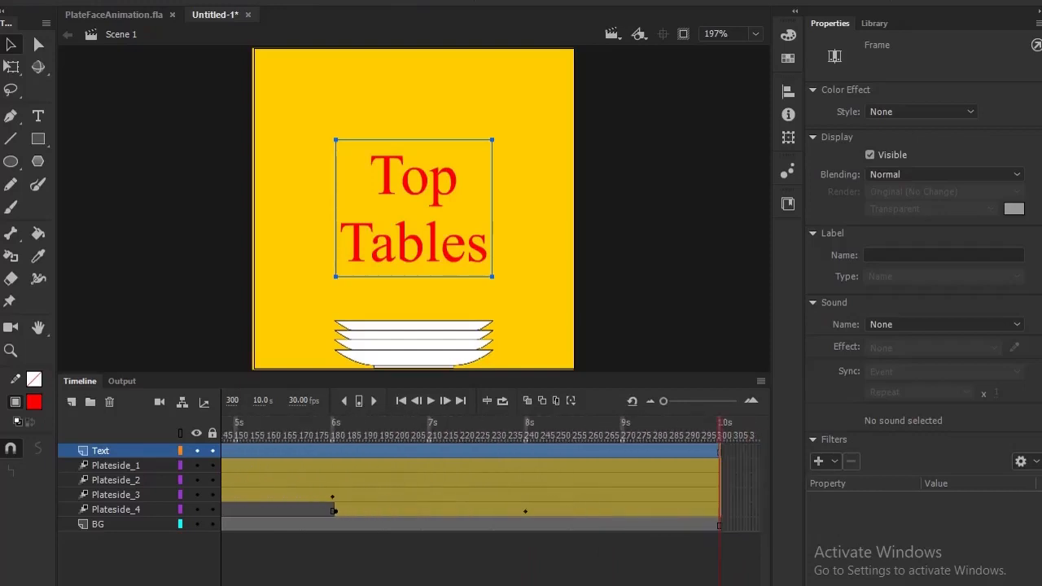
key("super+Tab")
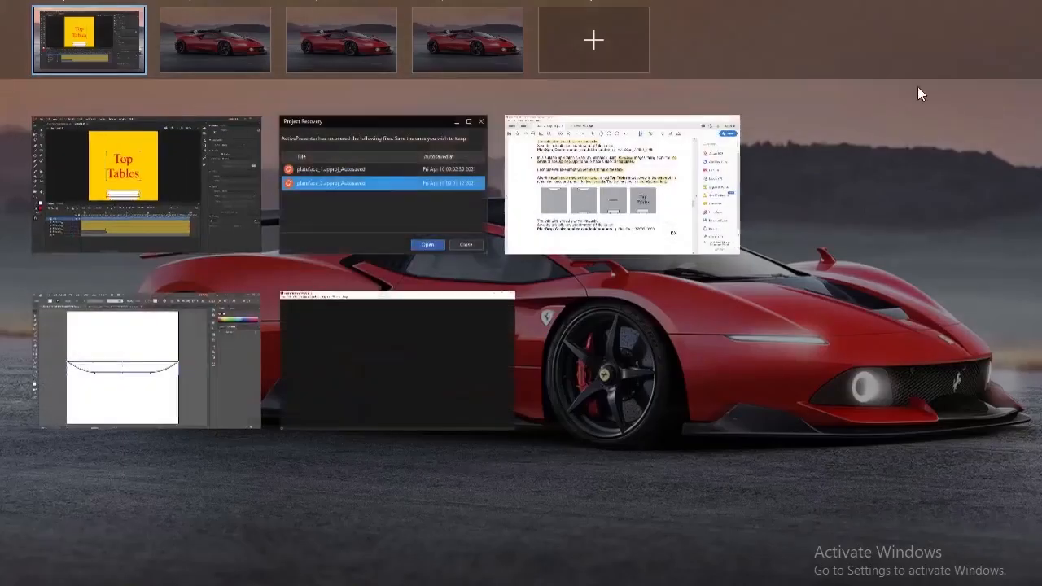
left_click(642, 188)
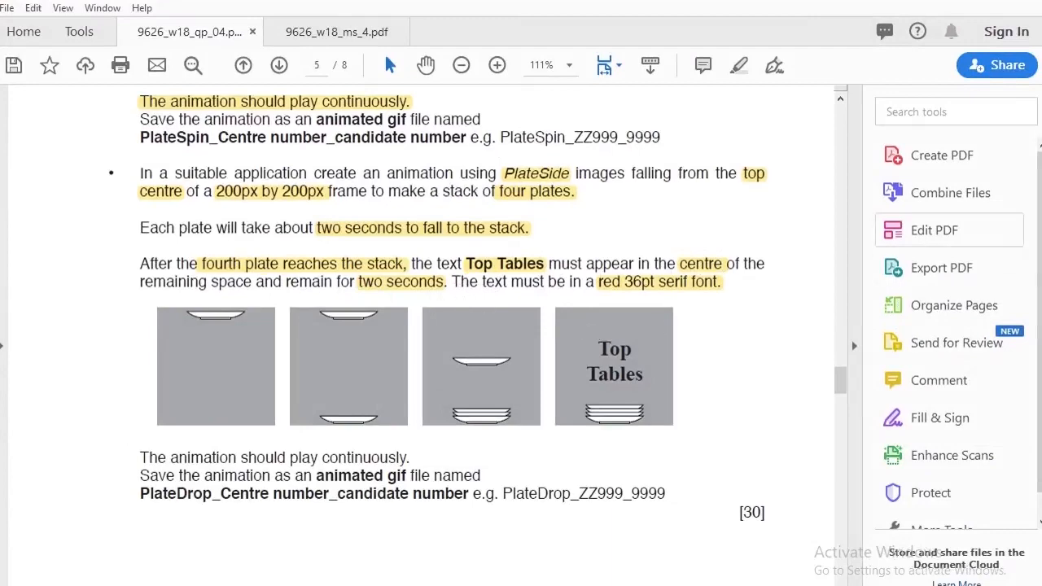
key("alt+Tab")
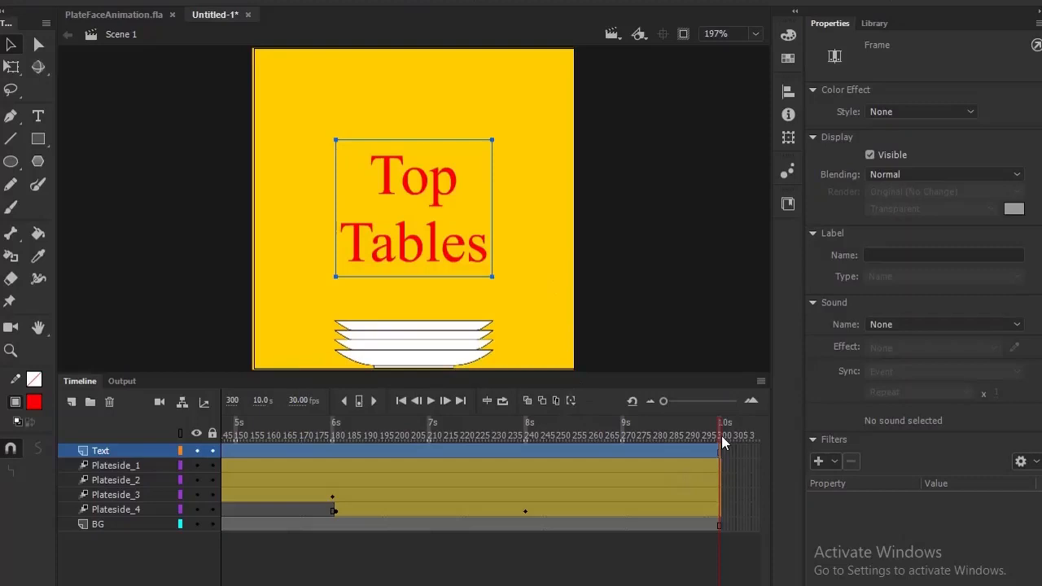
Scrub back to frame 1, select the Top Tables text, and review its span along the whole timeline against the plate layers.
left_click_drag(719, 429, 217, 423)
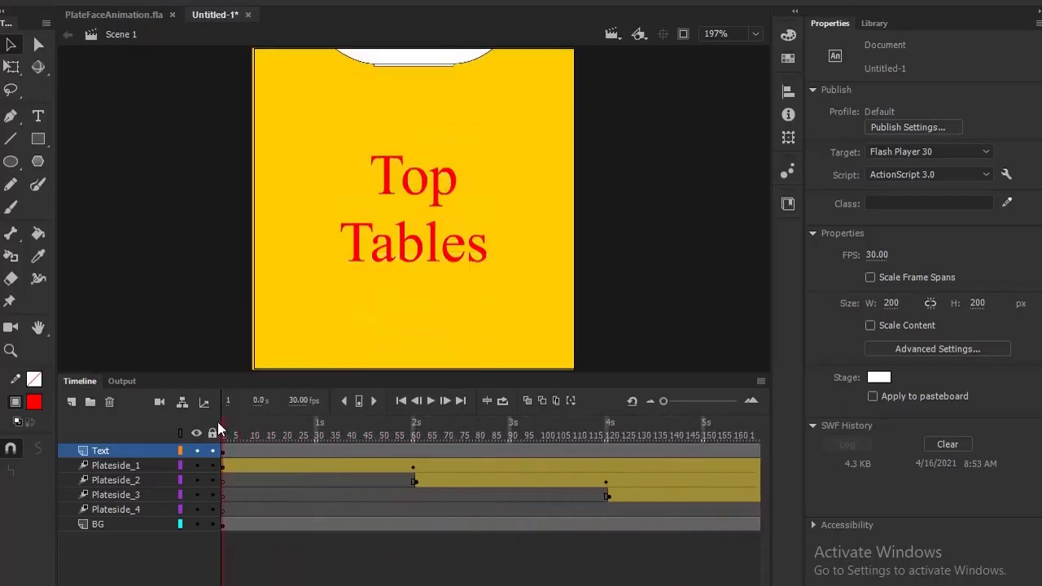
left_click(445, 250)
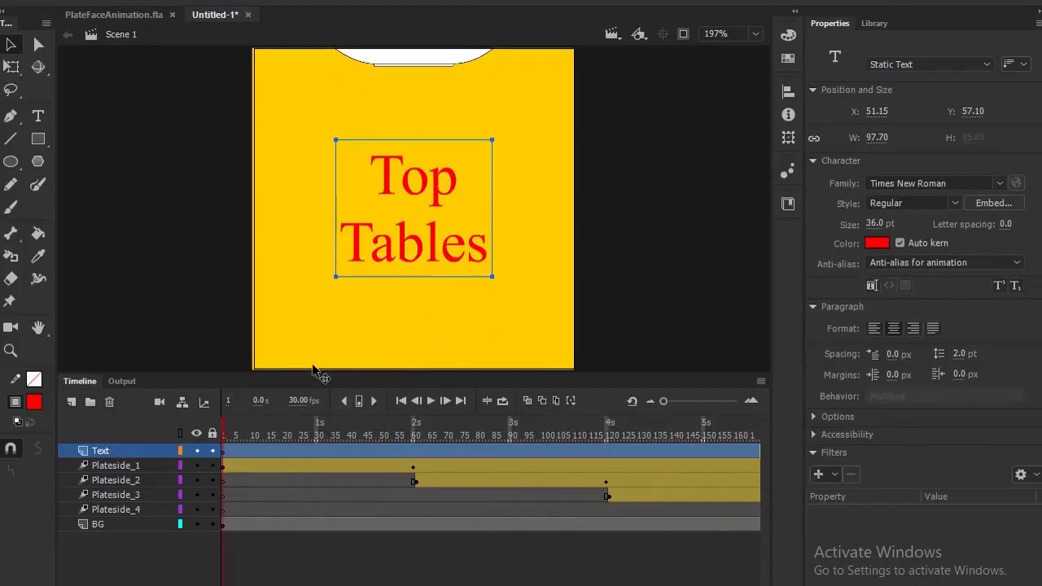
mouse_move(309, 584)
left_mouse_down()
mouse_move(476, 585)
mouse_move(310, 584)
left_mouse_up()
mouse_move(310, 584)
left_mouse_down()
mouse_move(338, 585)
mouse_move(309, 585)
left_mouse_up()
scroll(340, 557, "right", 3)
scroll(488, 489, "right", 5)
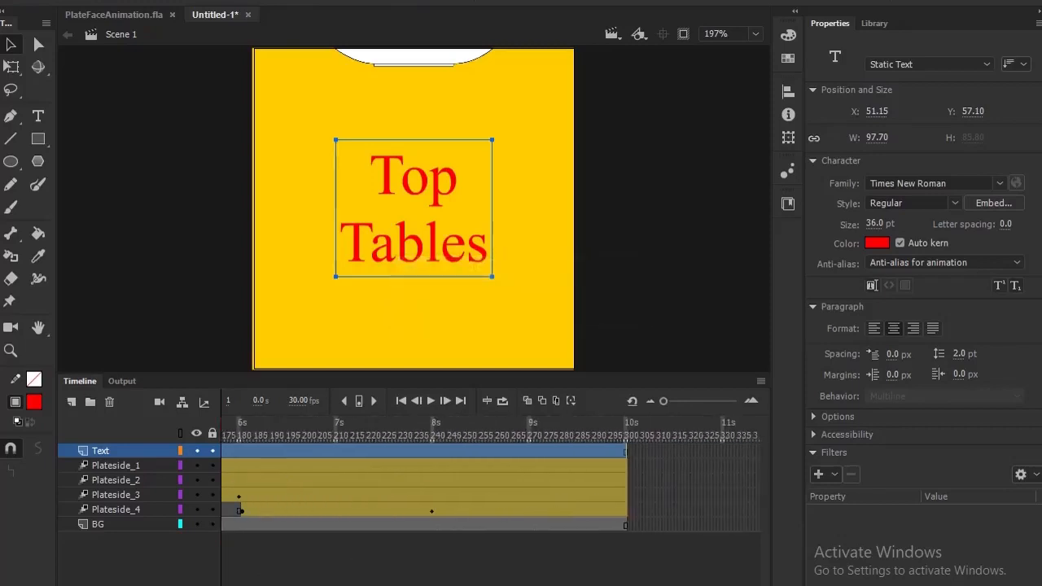
scroll(488, 481, "left", 8)
scroll(488, 481, "right", 1)
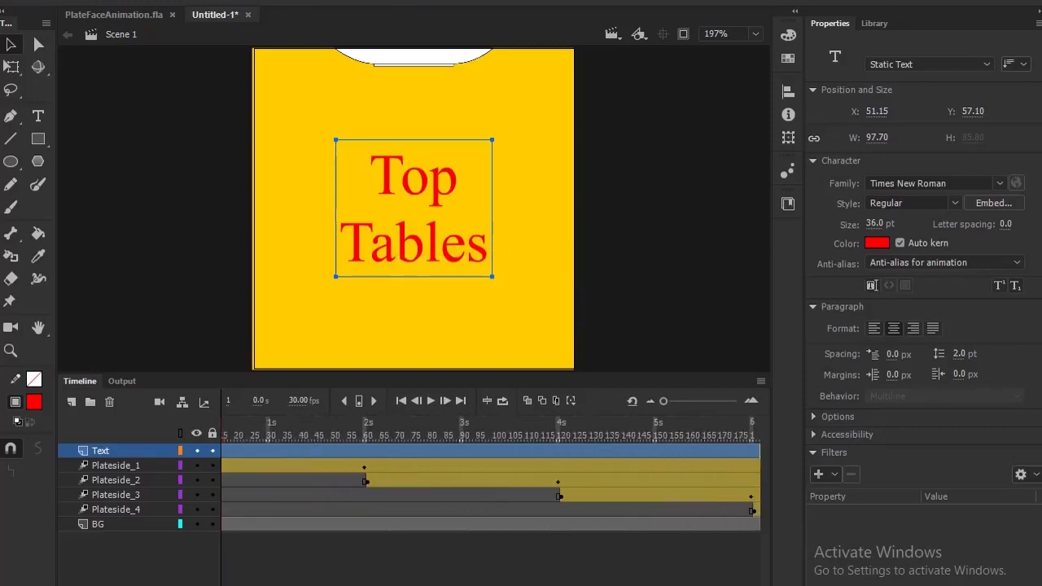
scroll(489, 480, "right", 2)
scroll(489, 481, "left", 3)
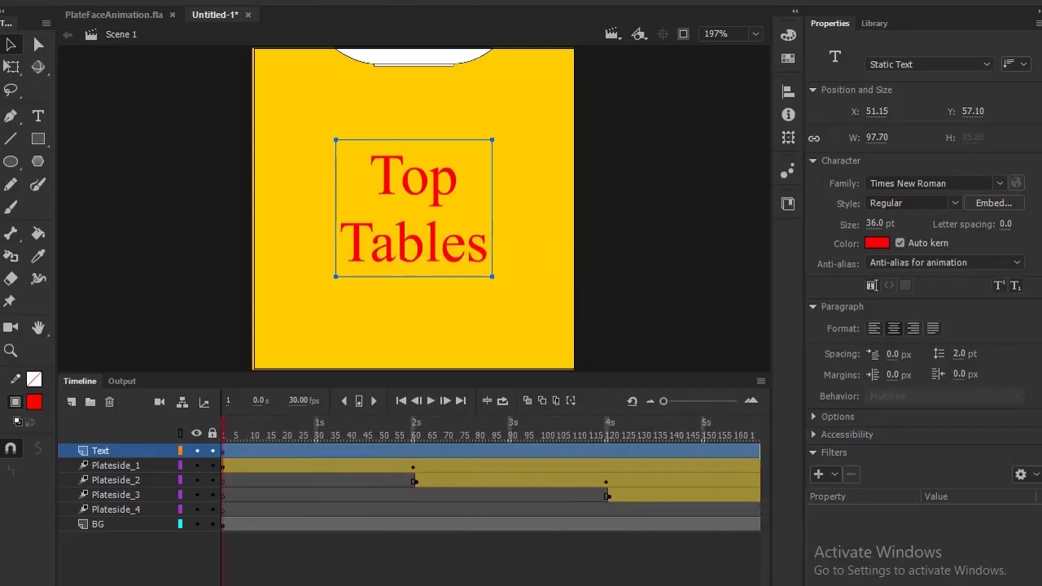
scroll(489, 480, "right", 8)
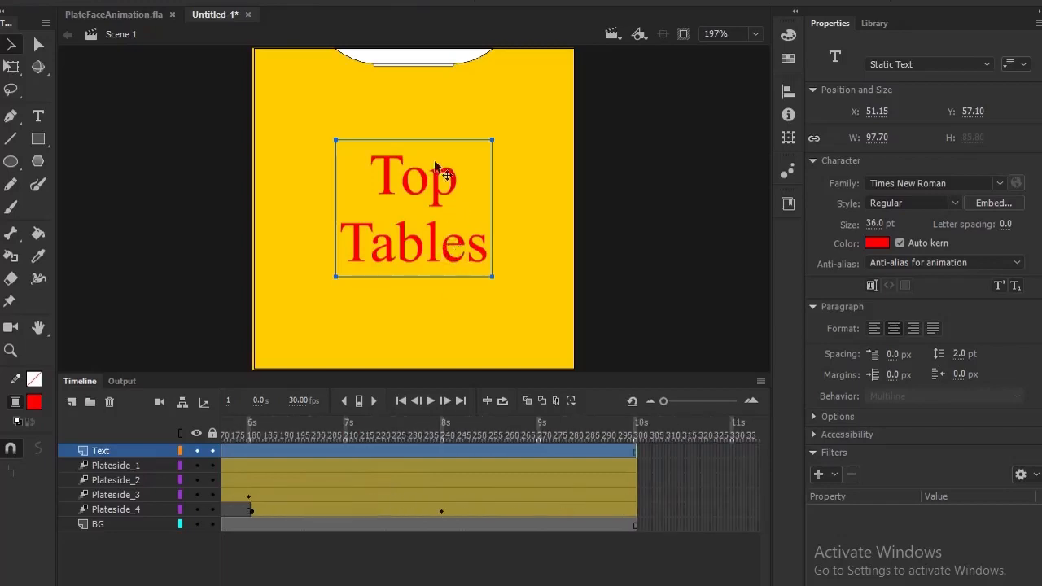
Shorten the Text layer's span to end at frame 61, shift it to run from frame 240 to 300, and check frame 240.
left_click(636, 453)
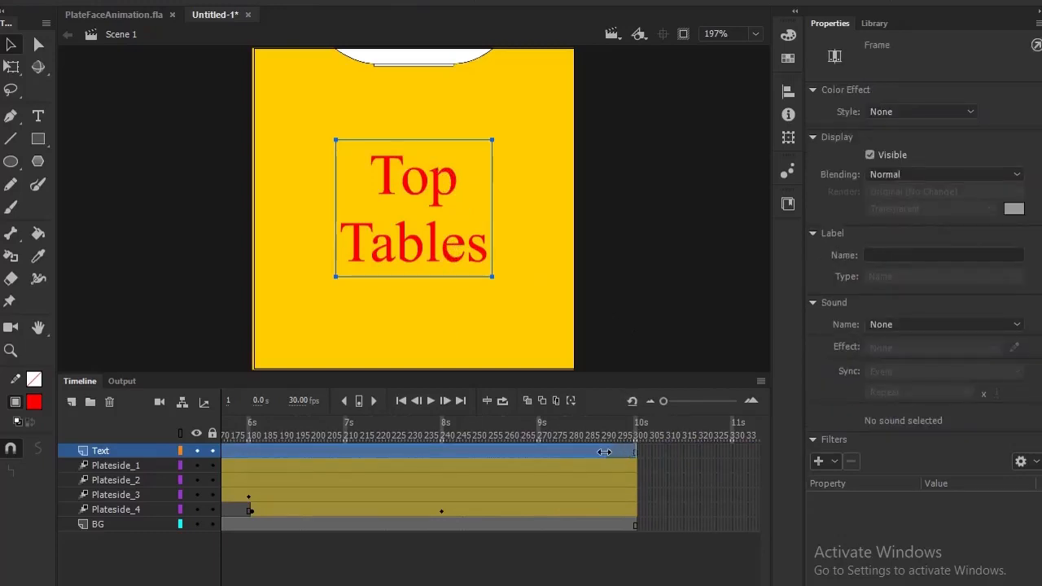
left_click_drag(566, 449, 254, 457)
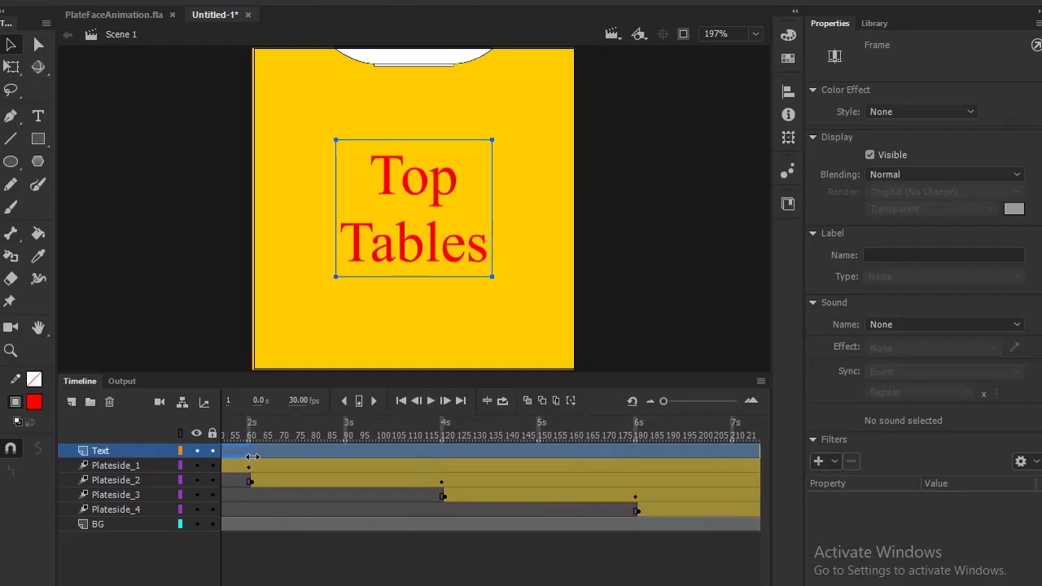
left_click(253, 457)
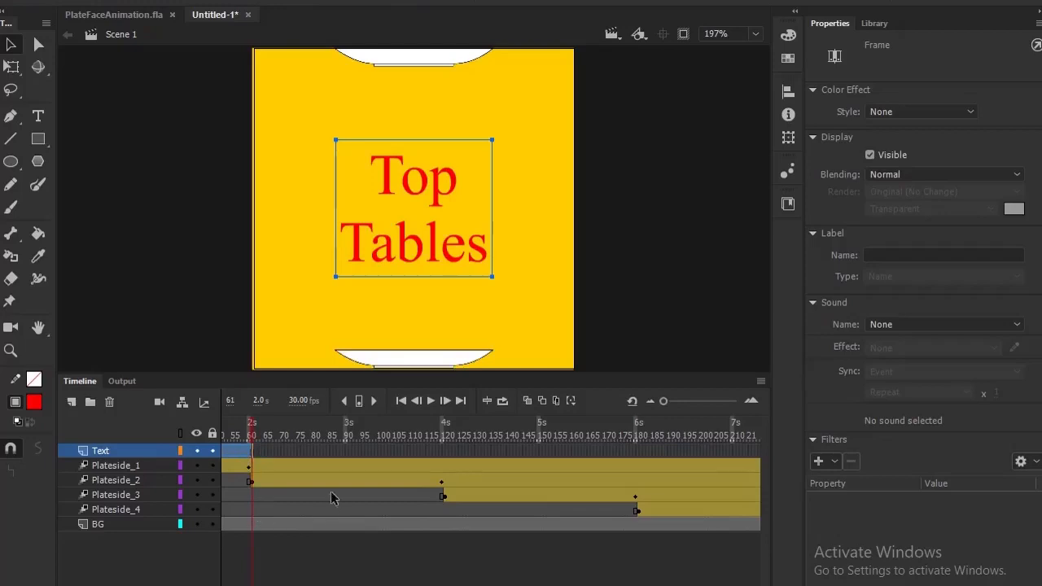
left_click_drag(301, 585, 261, 585)
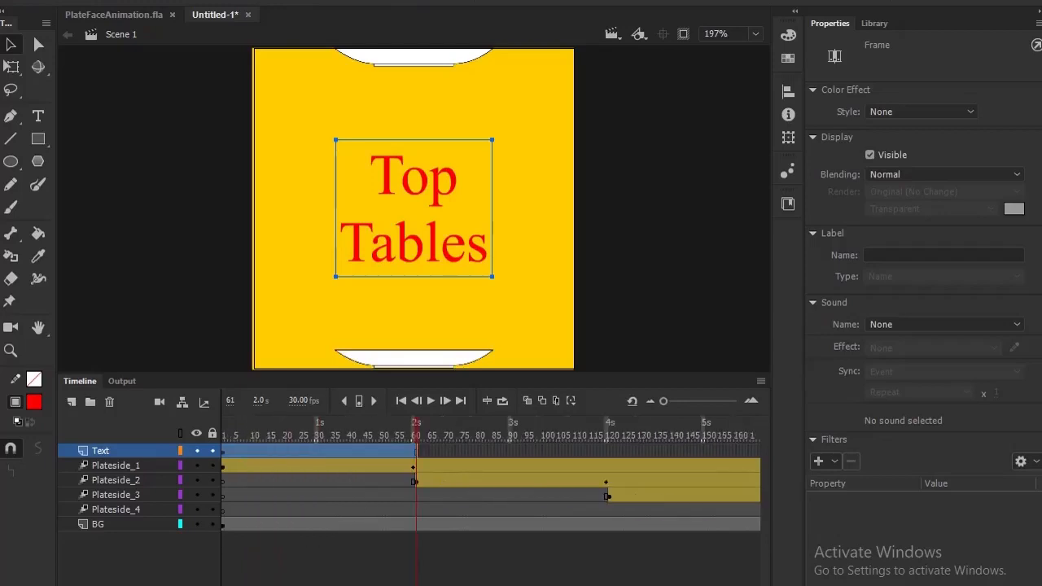
left_click_drag(283, 451, 536, 454)
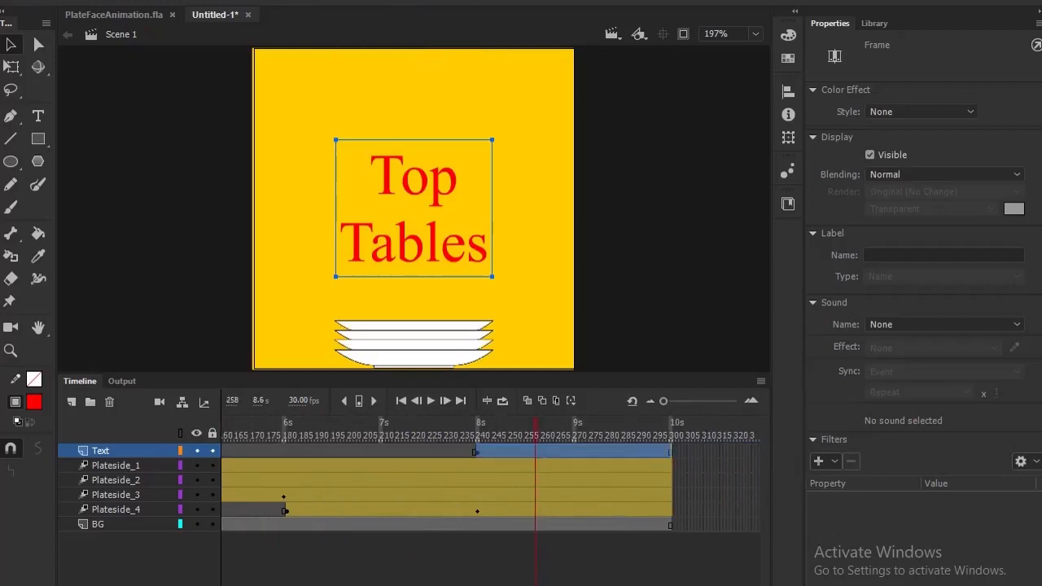
left_click_drag(539, 436, 477, 436)
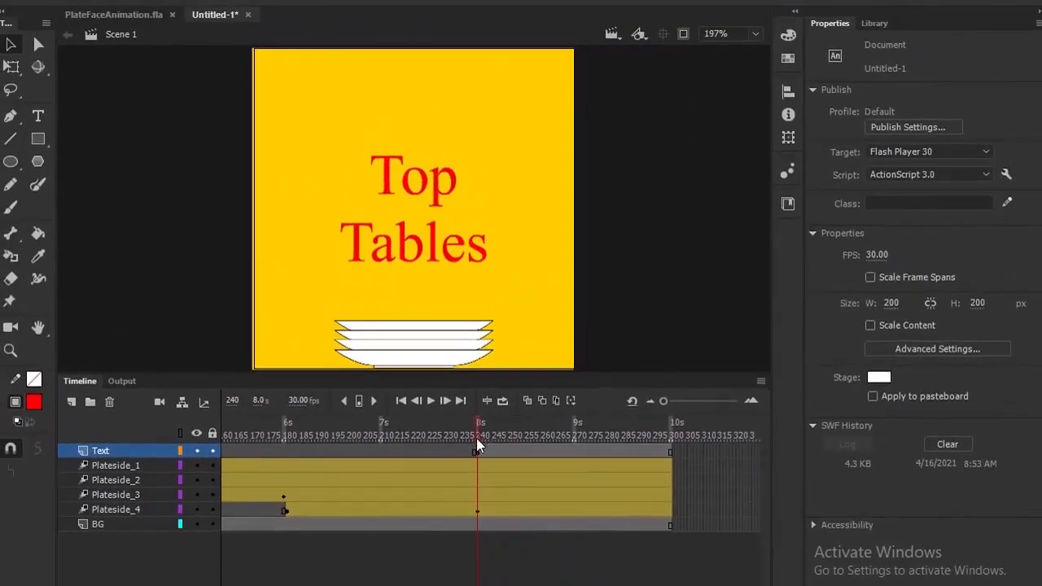
Test the movie, watch the falling plates in an enlarged preview window, and close the preview.
left_click(334, 3)
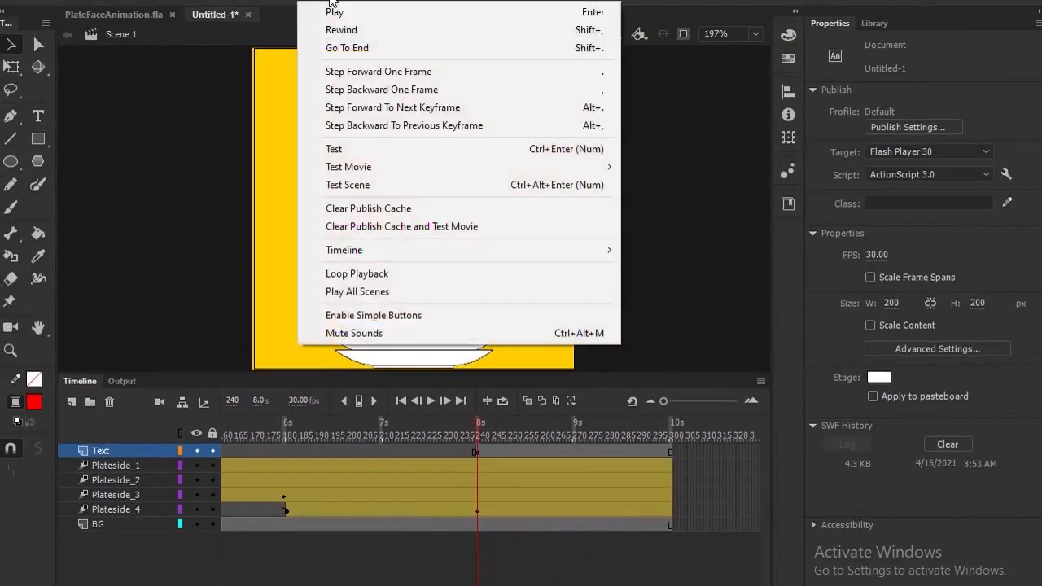
mouse_move(352, 166)
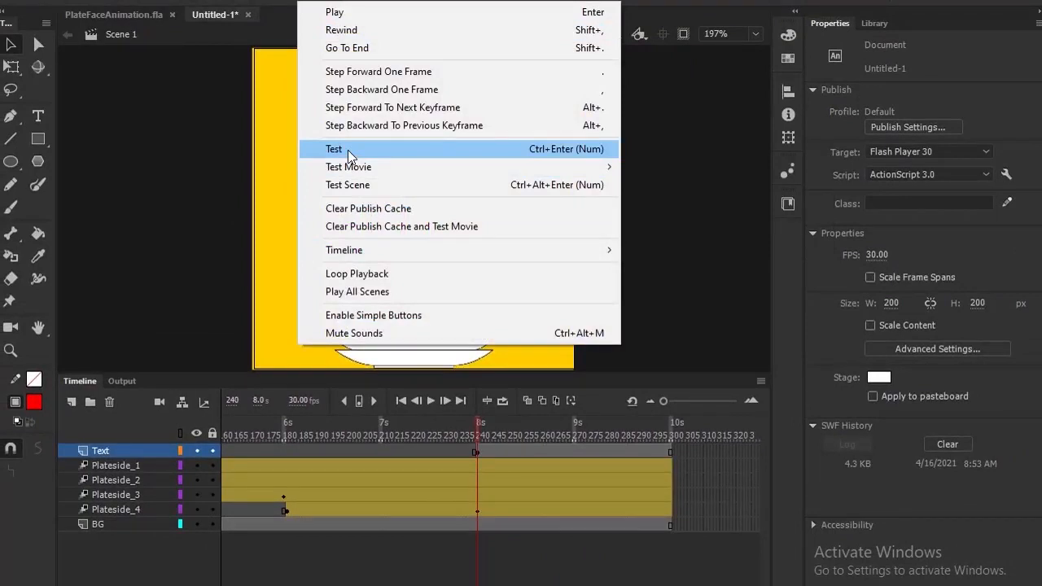
left_click(348, 150)
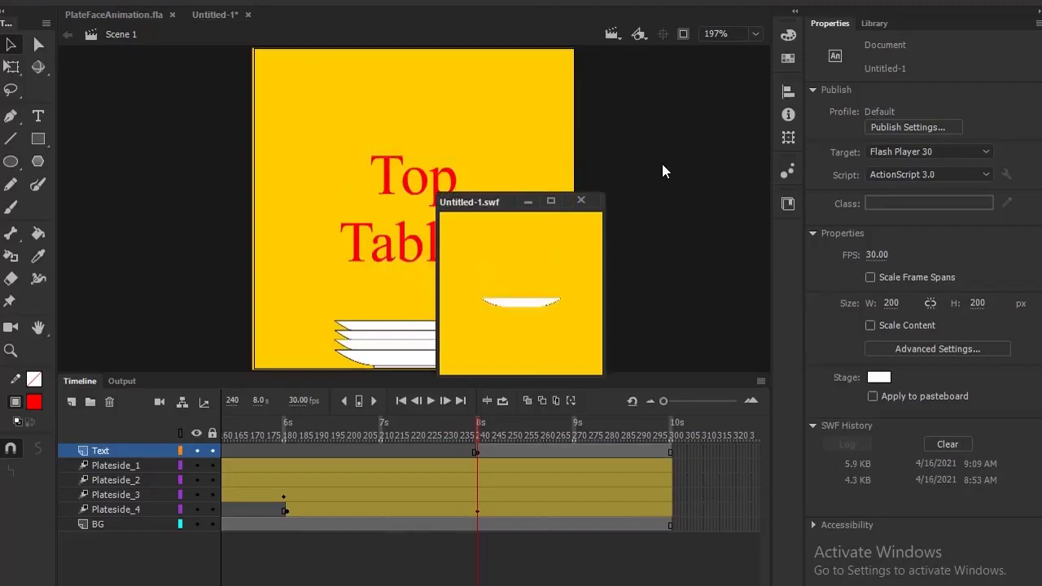
left_click(552, 202)
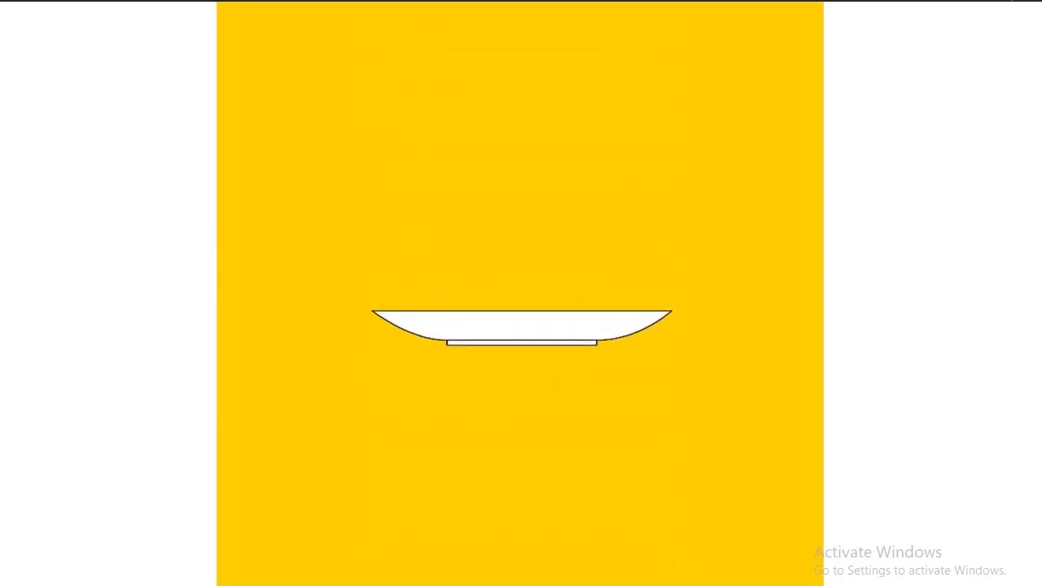
left_click(1039, 5)
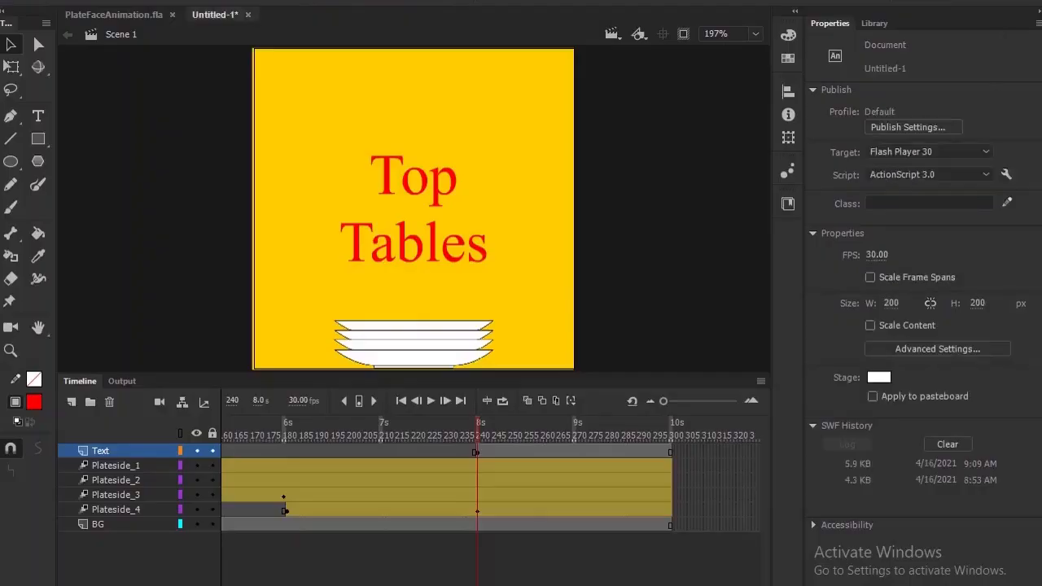
Check the file-naming instruction in the exam paper PDF, copy the example name PlateDrop_ZZ999_9999, and return to the Animate document.
key("super+Tab")
left_click(427, 190)
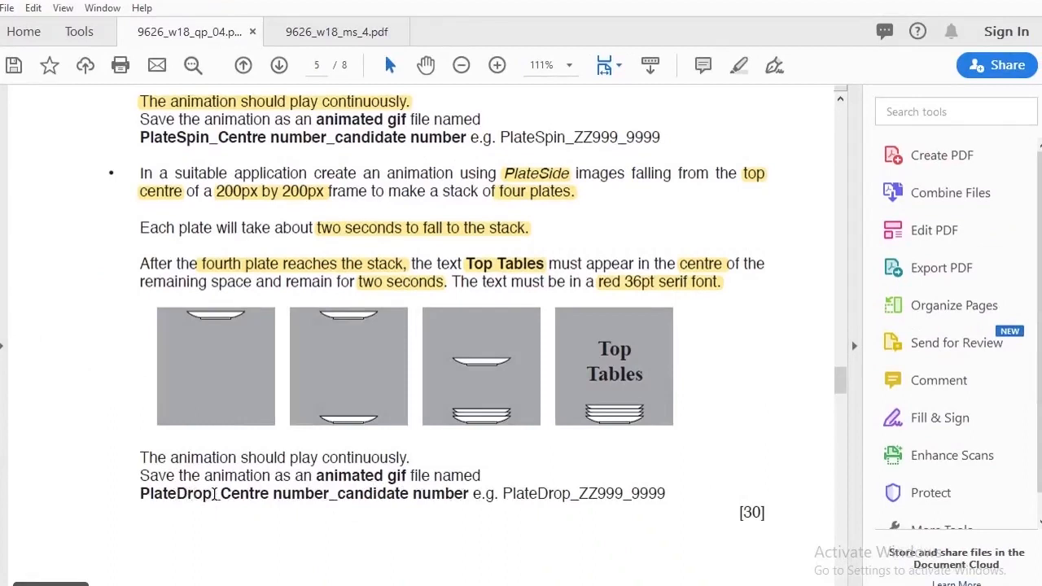
left_click_drag(151, 494, 221, 495)
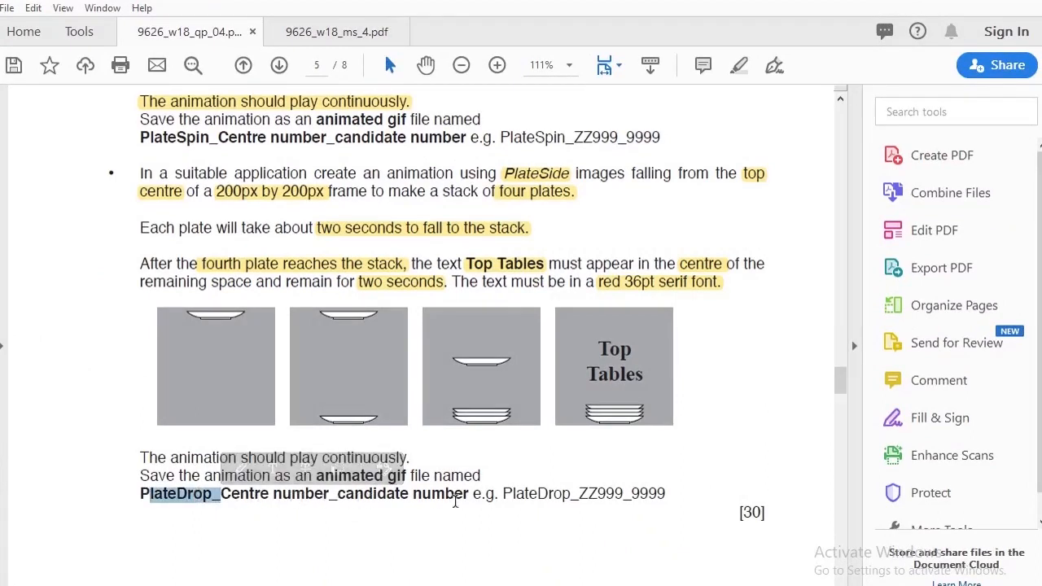
left_click_drag(221, 494, 469, 496)
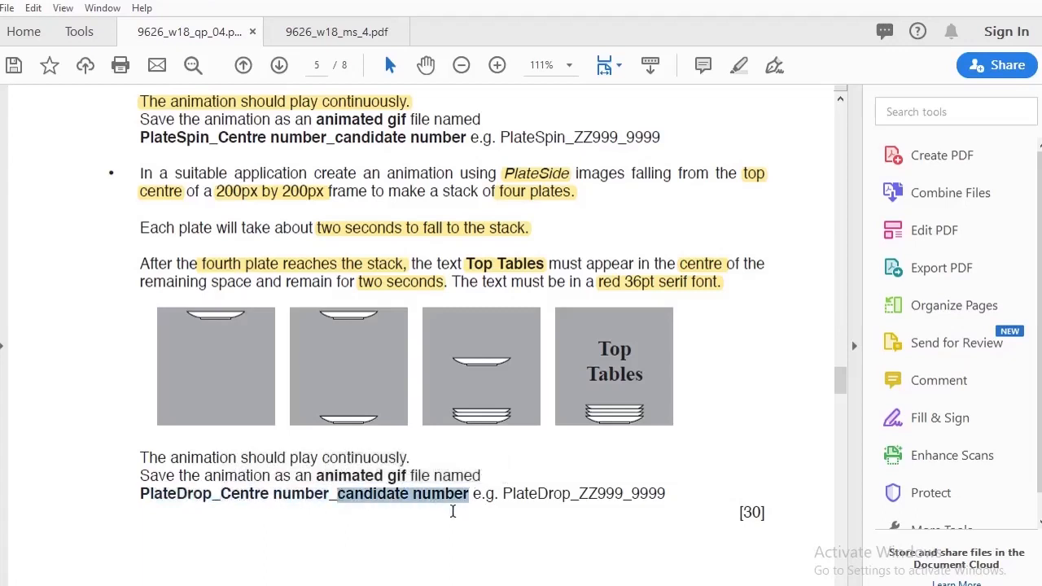
left_click_drag(137, 494, 213, 500)
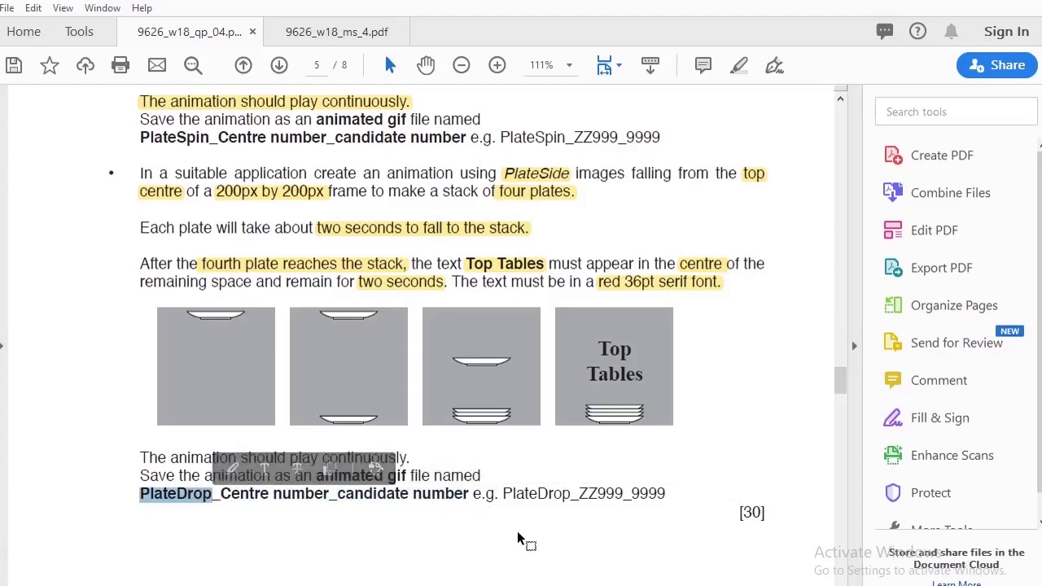
left_click_drag(504, 491, 666, 495)
key("ctrl+c")
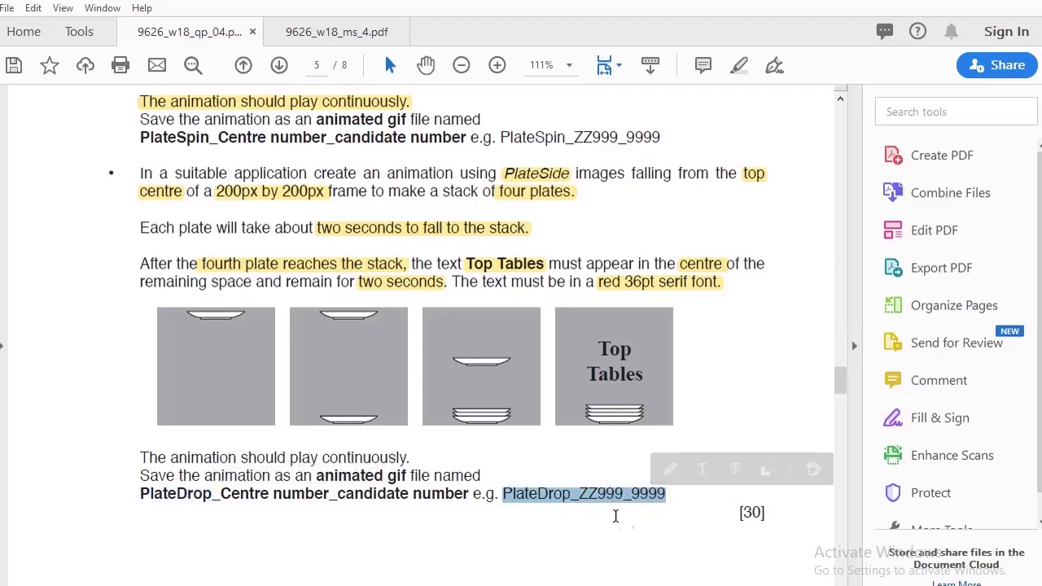
mouse_move(585, 499)
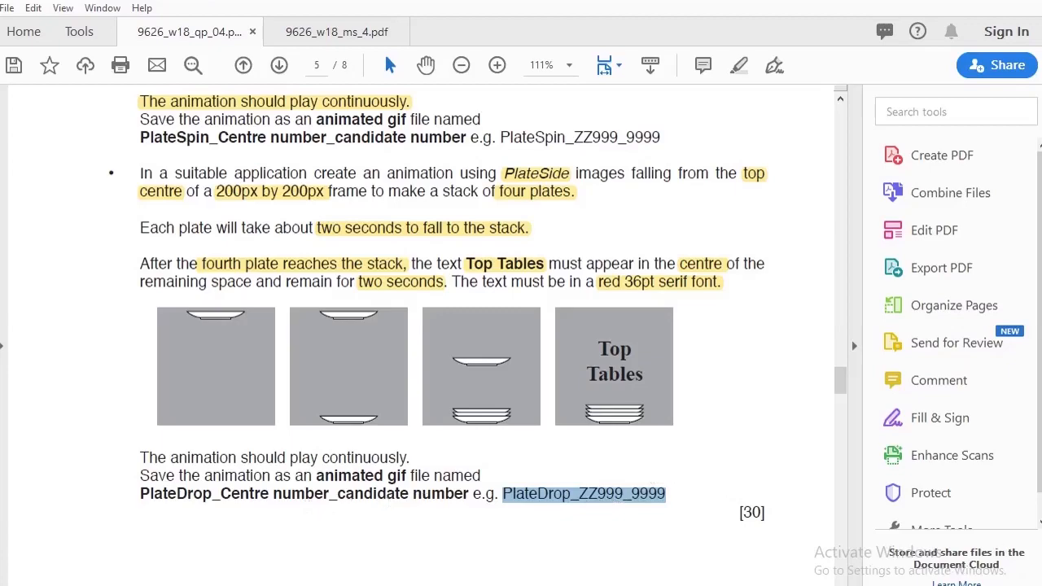
key("alt+Tab")
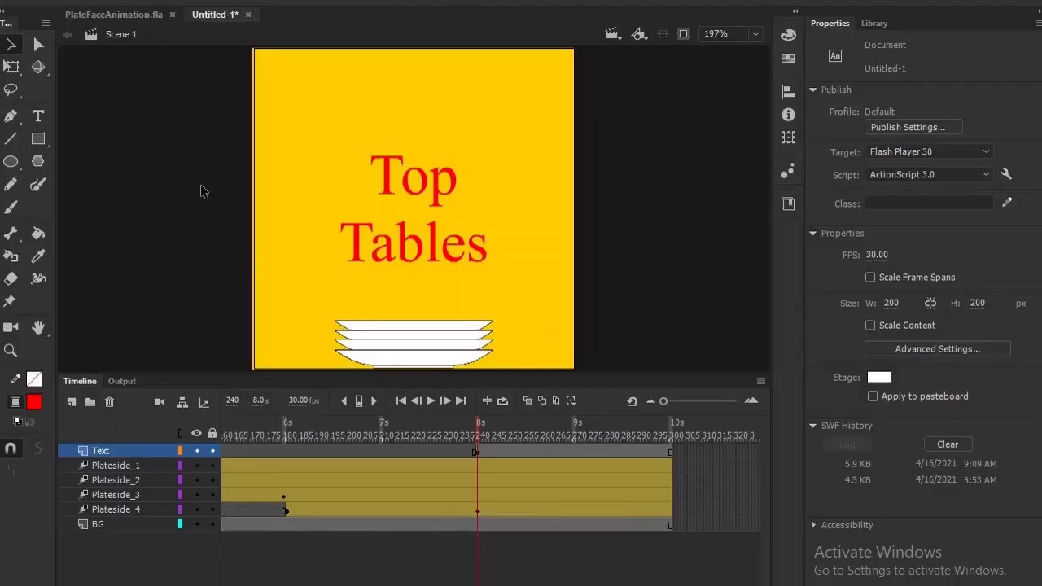
Export the plate-stacking animation as an animated GIF named PlateDrop_ZZ999_9999 in the Winter 2018 folder.
left_click(46, 3)
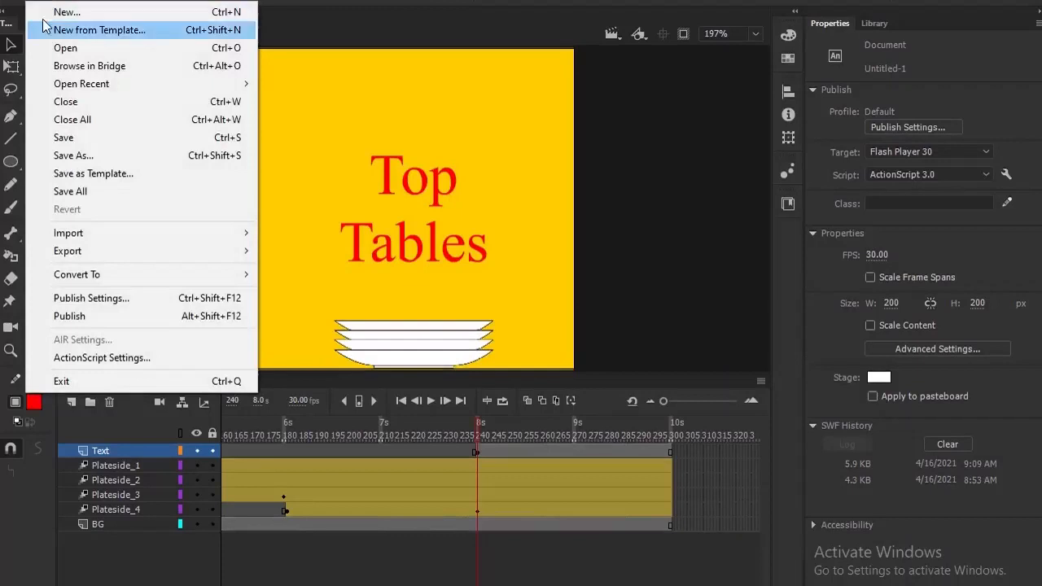
mouse_move(98, 249)
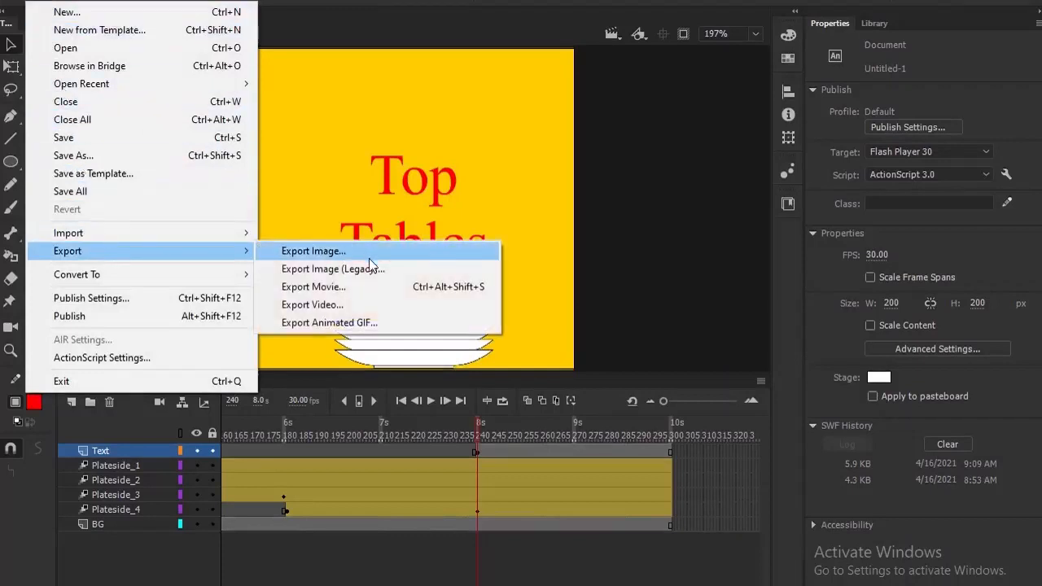
left_click(329, 322)
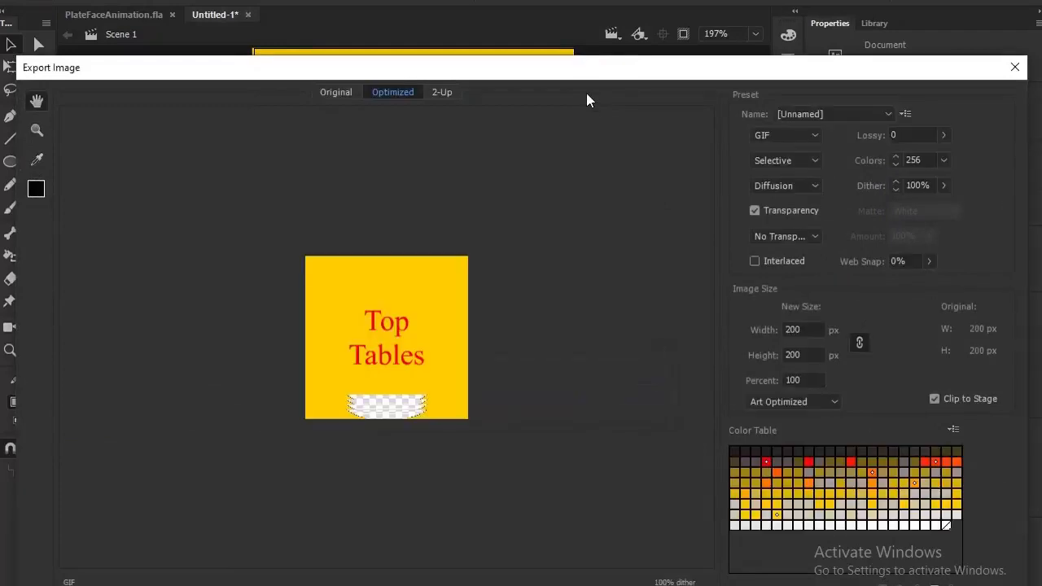
left_click_drag(573, 78, 574, 0)
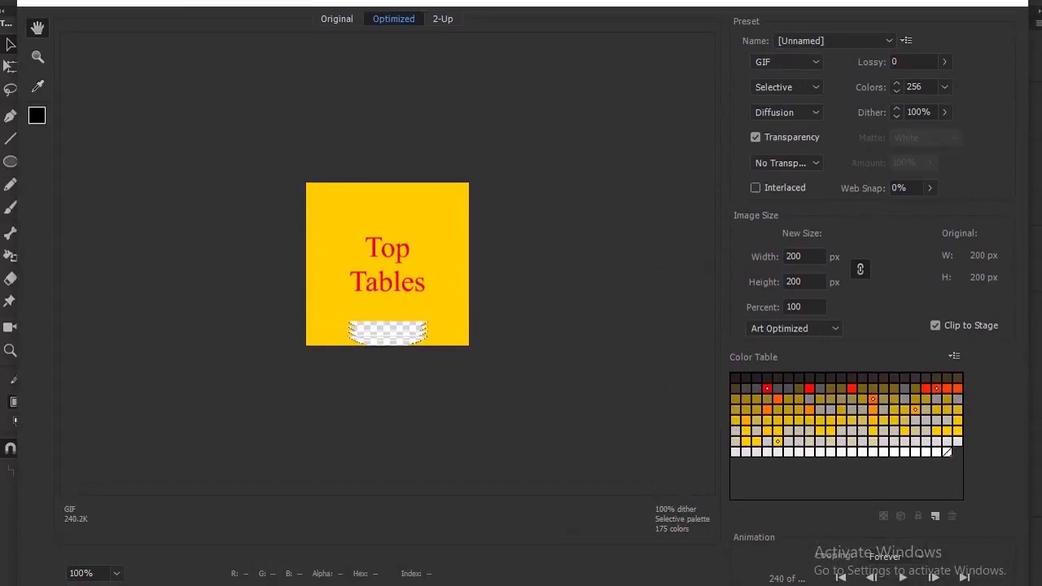
left_click(817, 585)
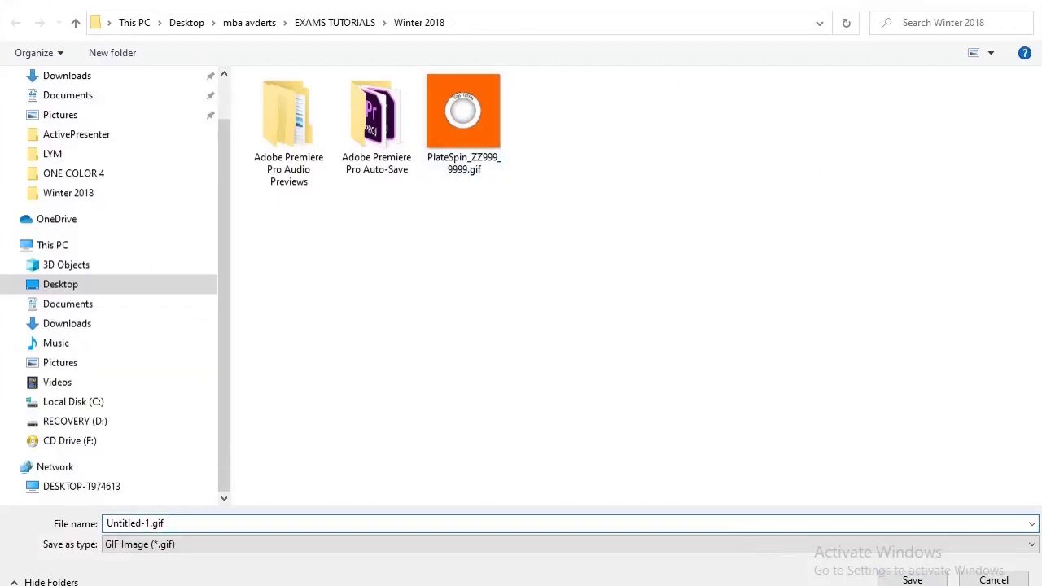
key("super+Tab")
left_click(426, 203)
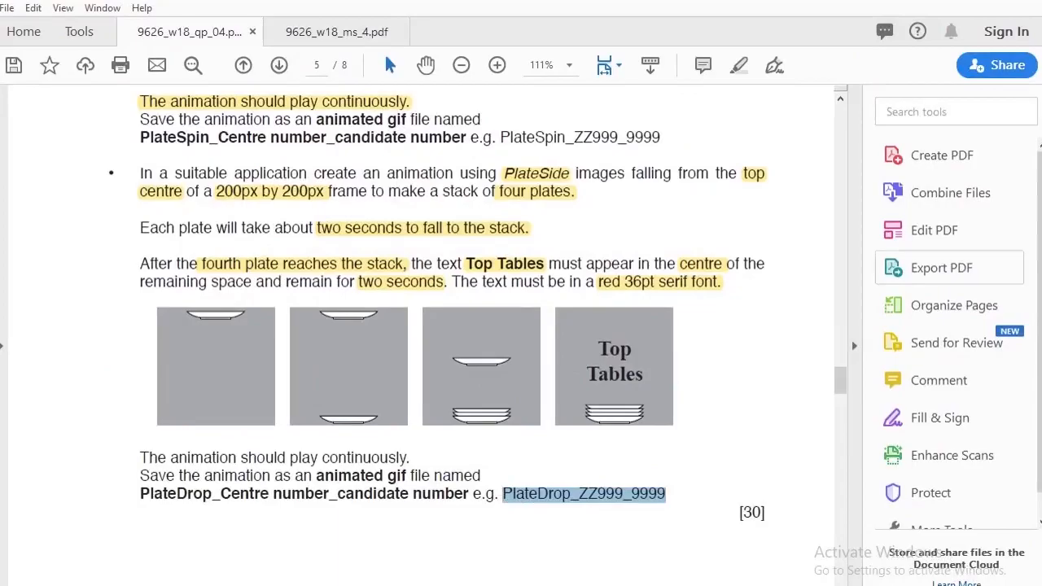
key("alt+Tab")
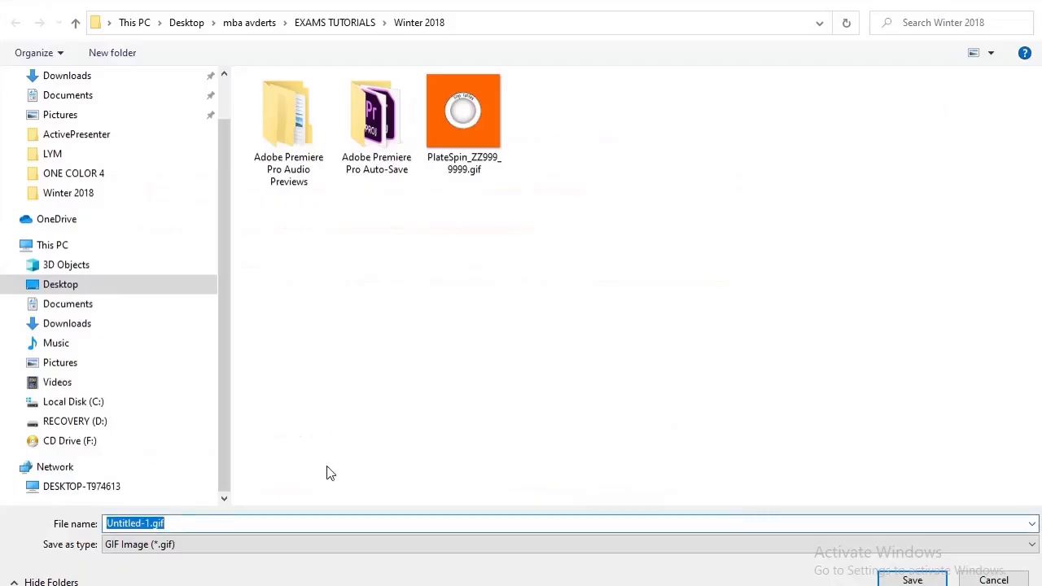
key("ctrl+v")
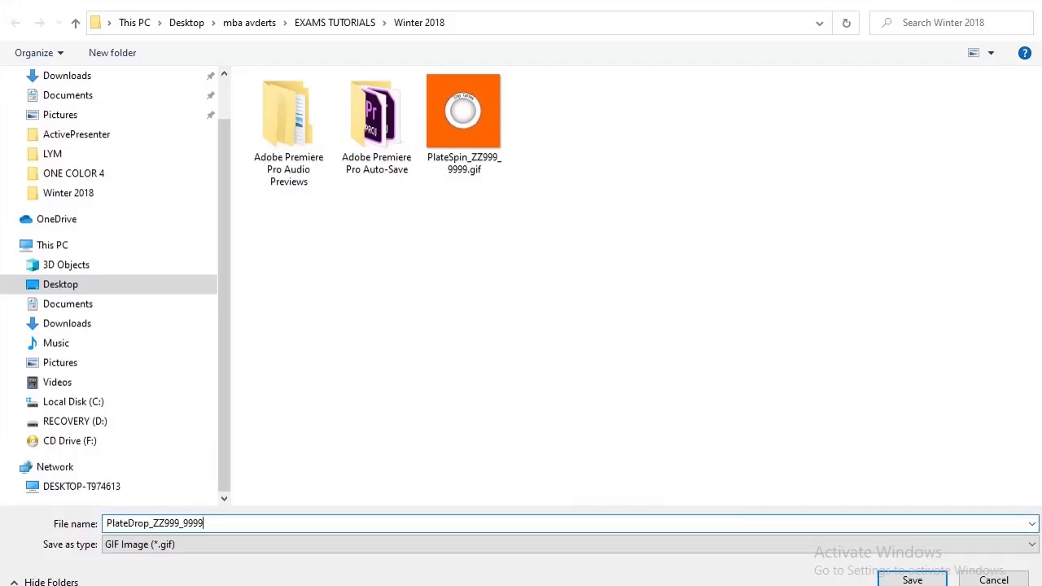
left_click(913, 580)
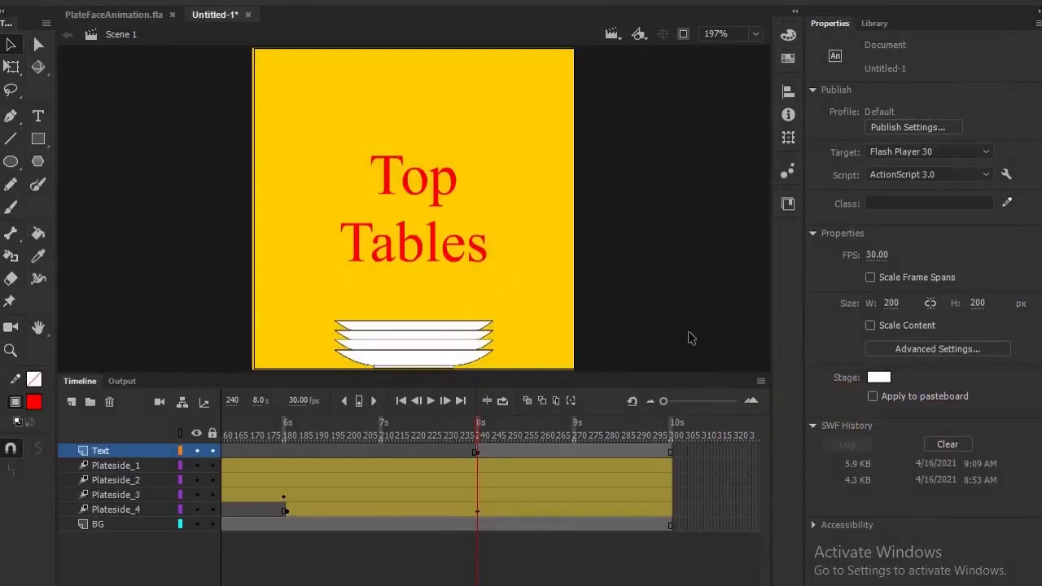
Open PlateDrop_ZZ999_9999.gif from the Winter 2018 folder in File Explorer to check its playback.
key("super+e")
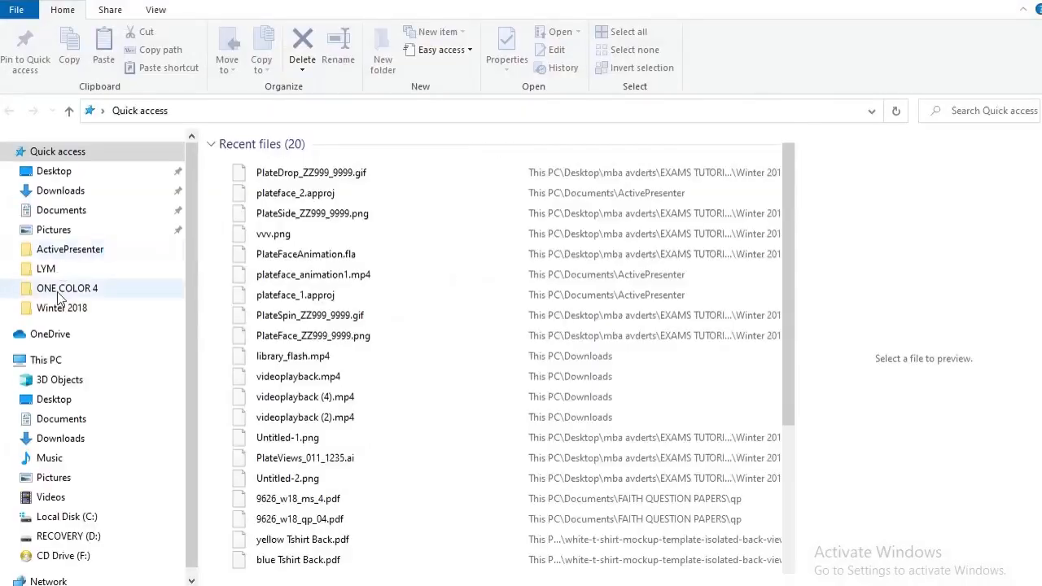
left_click(59, 310)
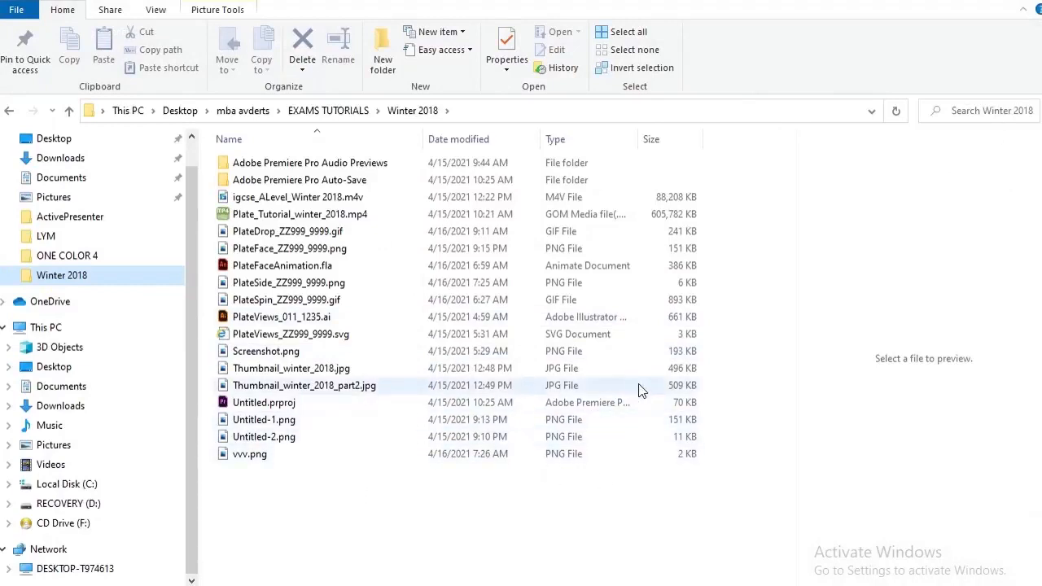
double_click(342, 232)
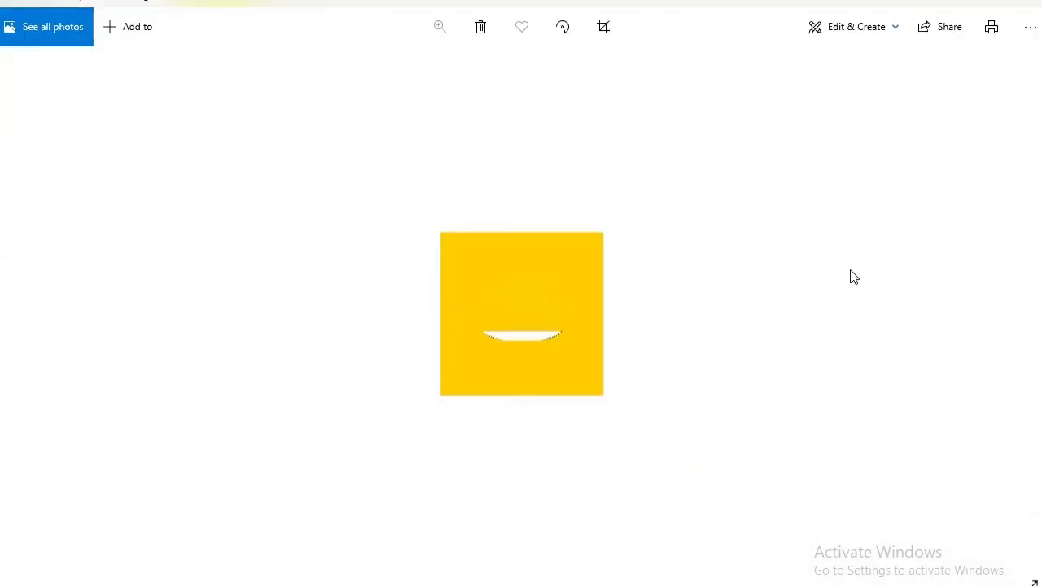